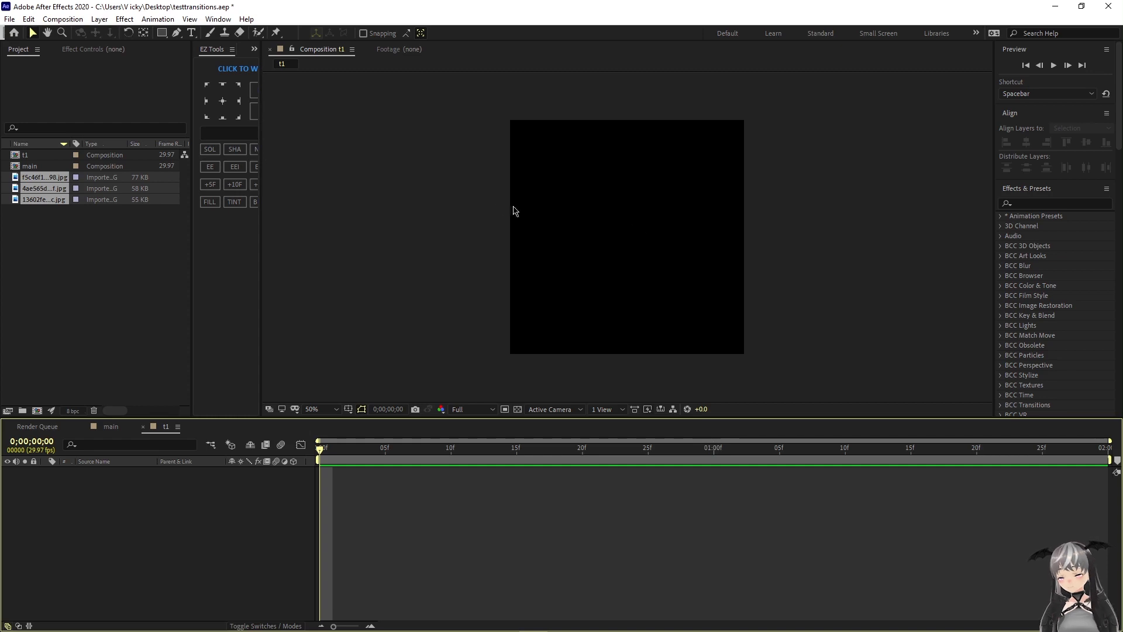
- Add the 564 x 912 image f5c46f1…98.jpg as a layer in the t1 composition
{"action": "left_click", "coordinate": [108, 249]}
{"action": "left_click", "coordinate": [31, 178]}
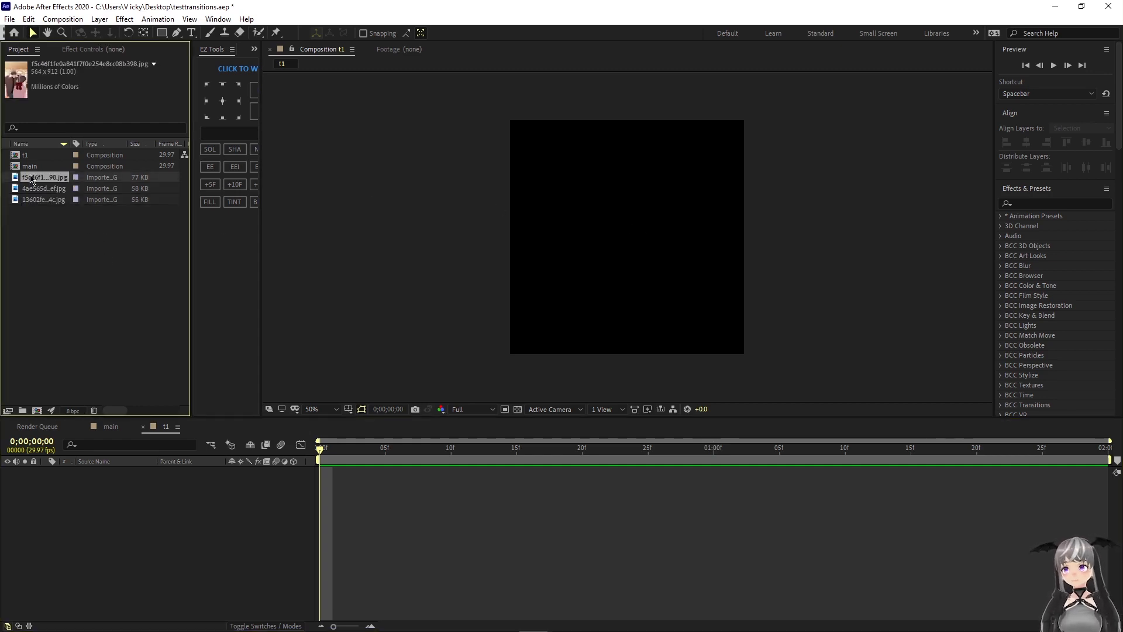
{"action": "left_click", "coordinate": [33, 188]}
{"action": "left_click", "coordinate": [30, 180]}
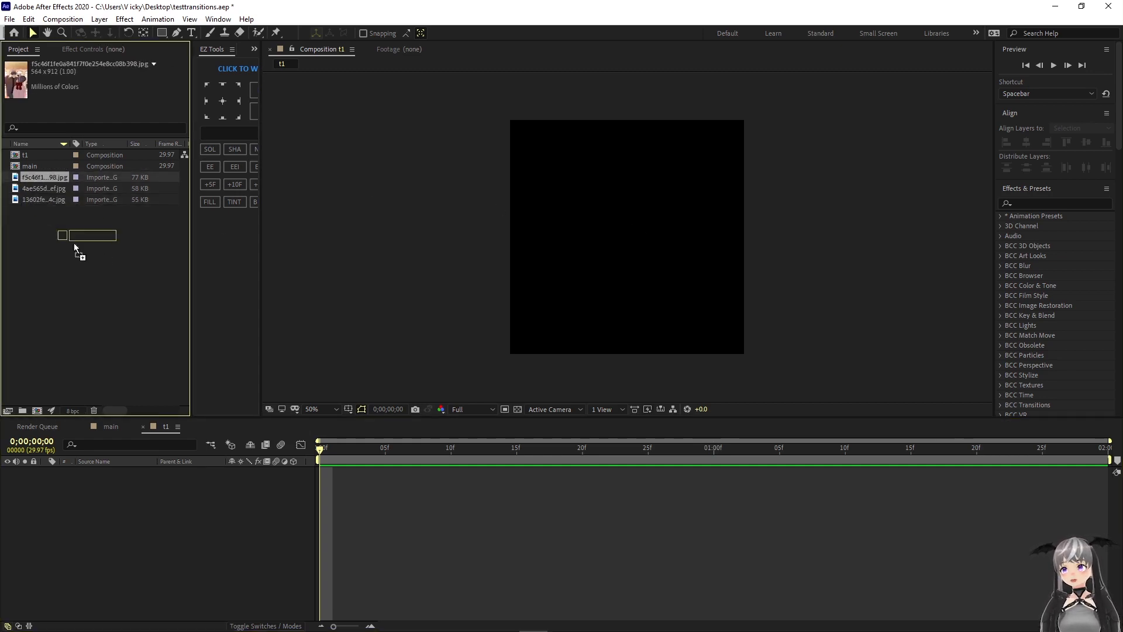
{"action": "left_click_drag", "start_coordinate": [179, 476], "coordinate": [182, 480]}
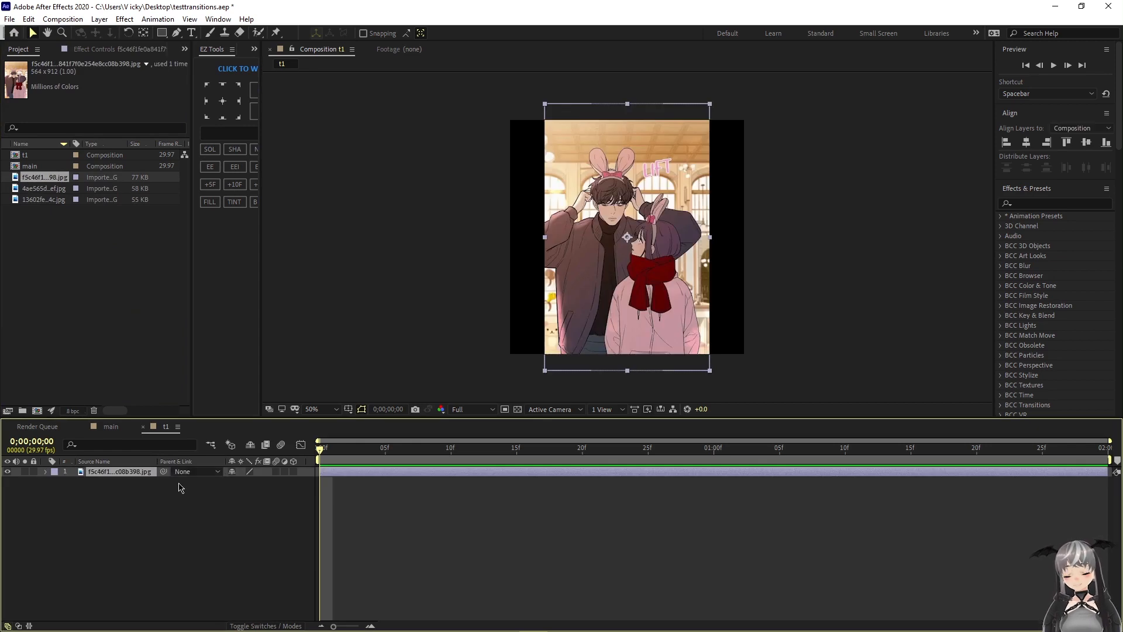
- Scale the image layer to 148% and shift it slightly down so it fills the composition frame
{"action": "key", "text": "s"}
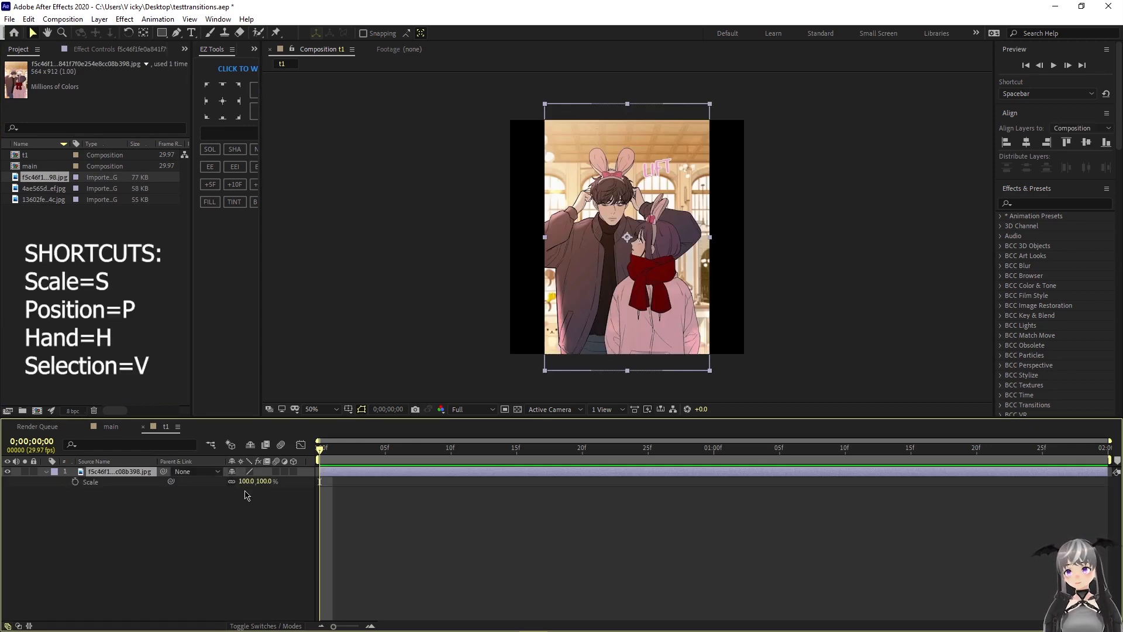
{"action": "mouse_move", "coordinate": [247, 481]}
{"action": "left_mouse_down"}
{"action": "mouse_move", "coordinate": [284, 489]}
{"action": "mouse_move", "coordinate": [248, 484]}
{"action": "left_mouse_up"}
{"action": "key", "text": "p"}
{"action": "key", "text": "s"}
- Pre-compose the image layer as BG, moving all attributes into the new composition
{"action": "right_click", "coordinate": [350, 475]}
{"action": "left_click", "coordinate": [368, 413]}
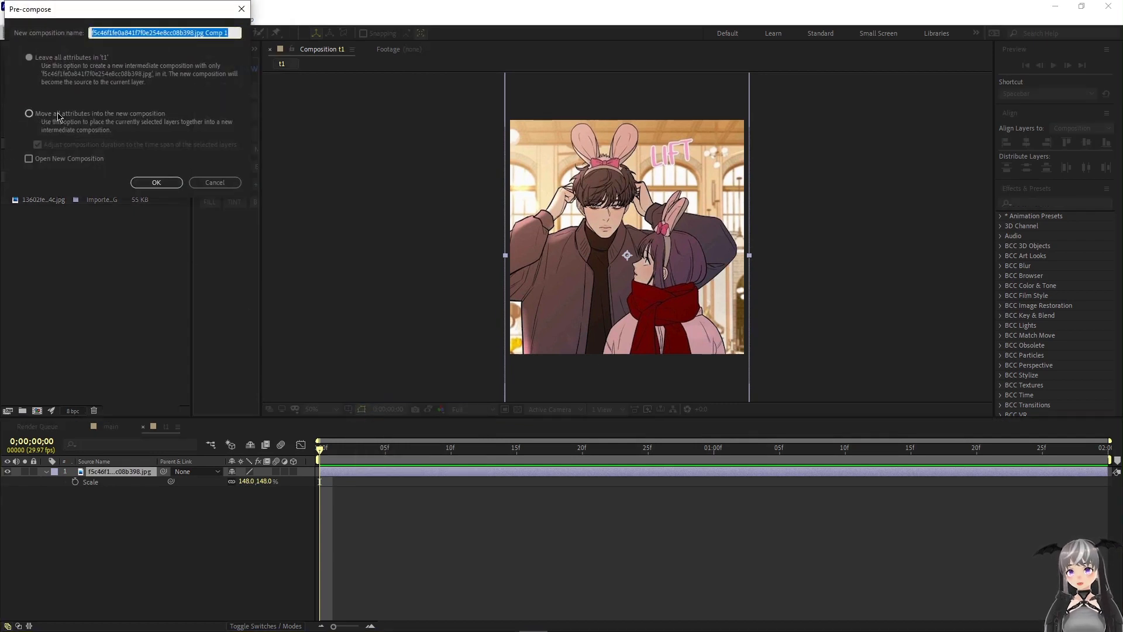
{"action": "left_click", "coordinate": [65, 116]}
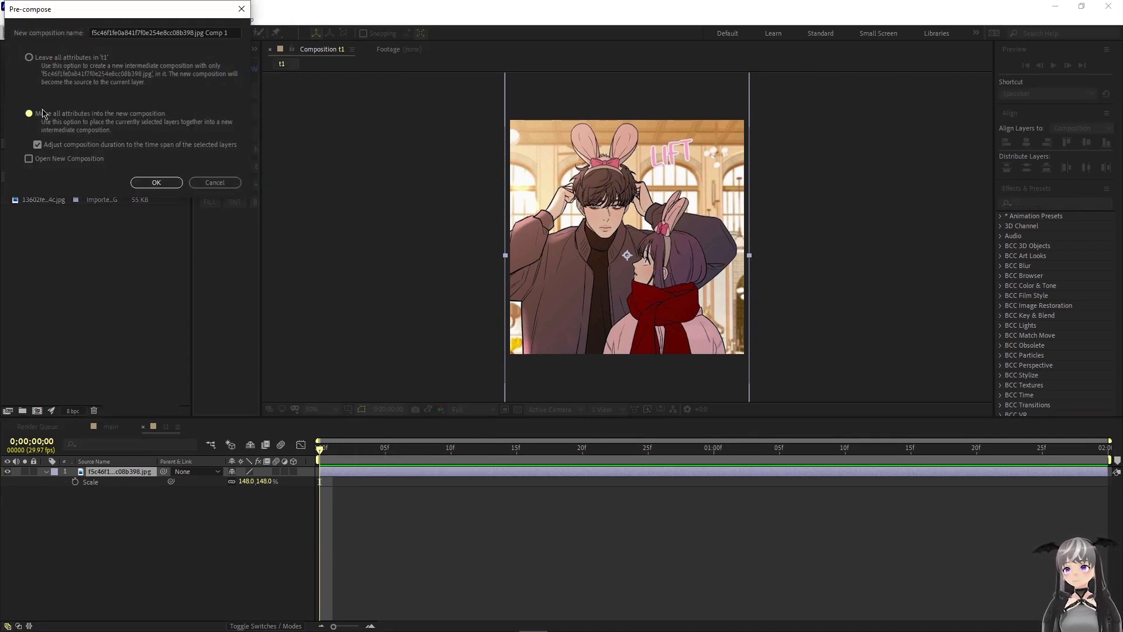
{"action": "double_click", "coordinate": [114, 26]}
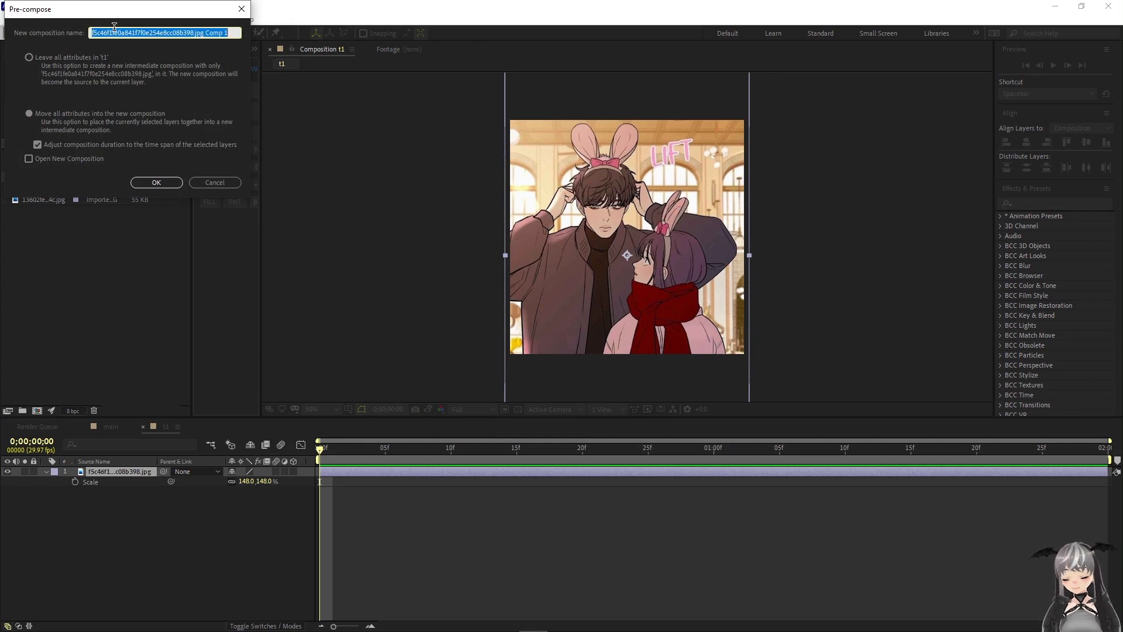
{"action": "type", "text": "BG"}
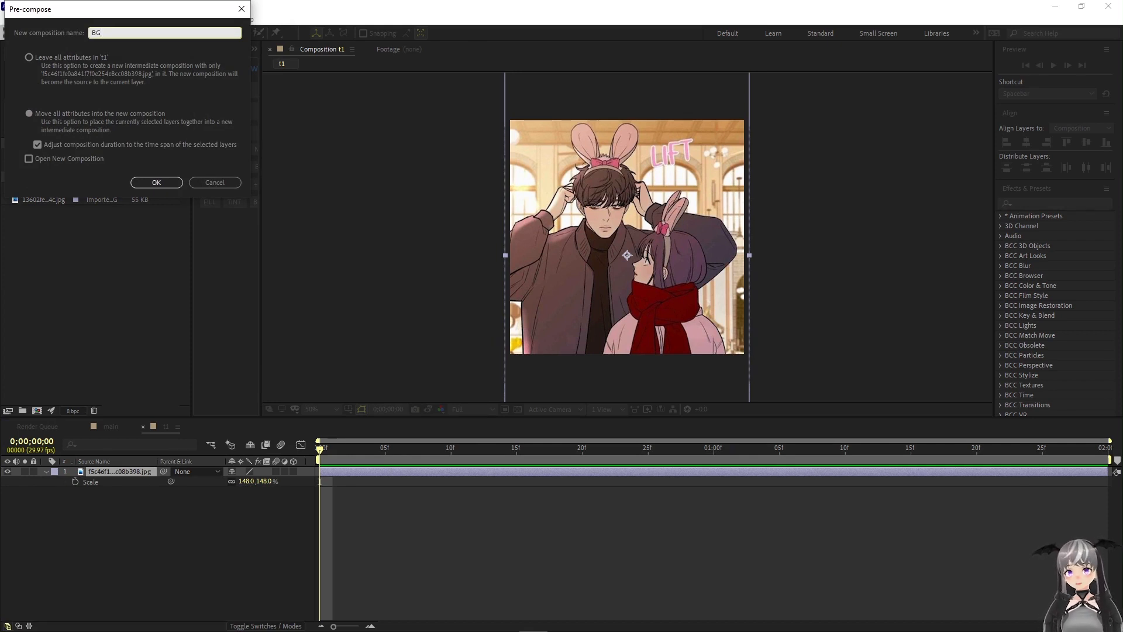
{"action": "key", "text": "Return"}
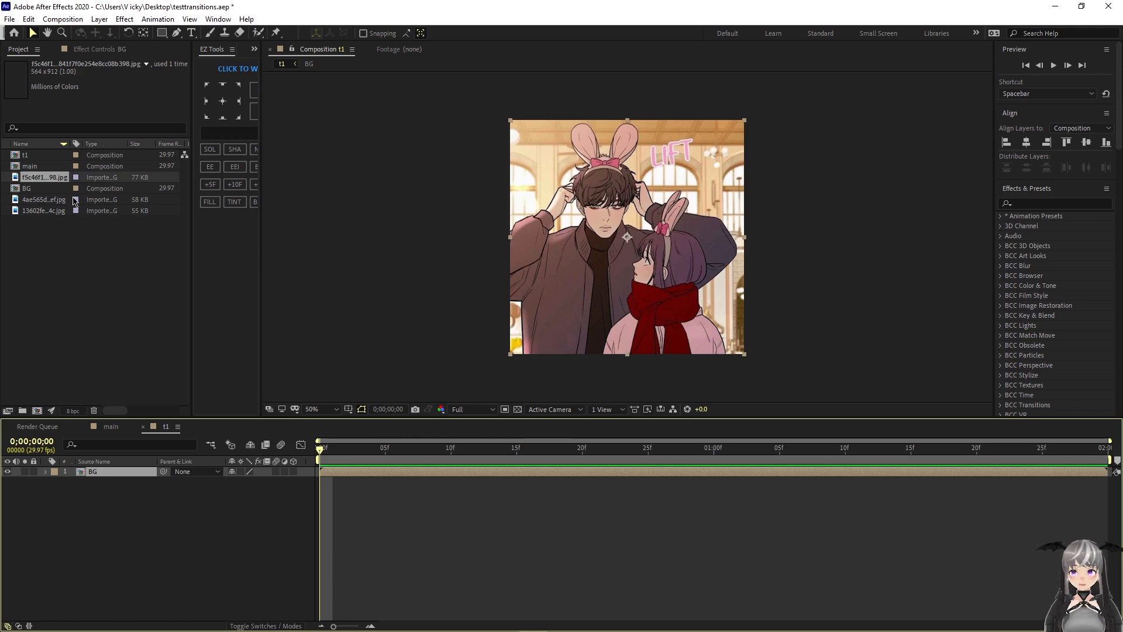
{"action": "left_click", "coordinate": [36, 191]}
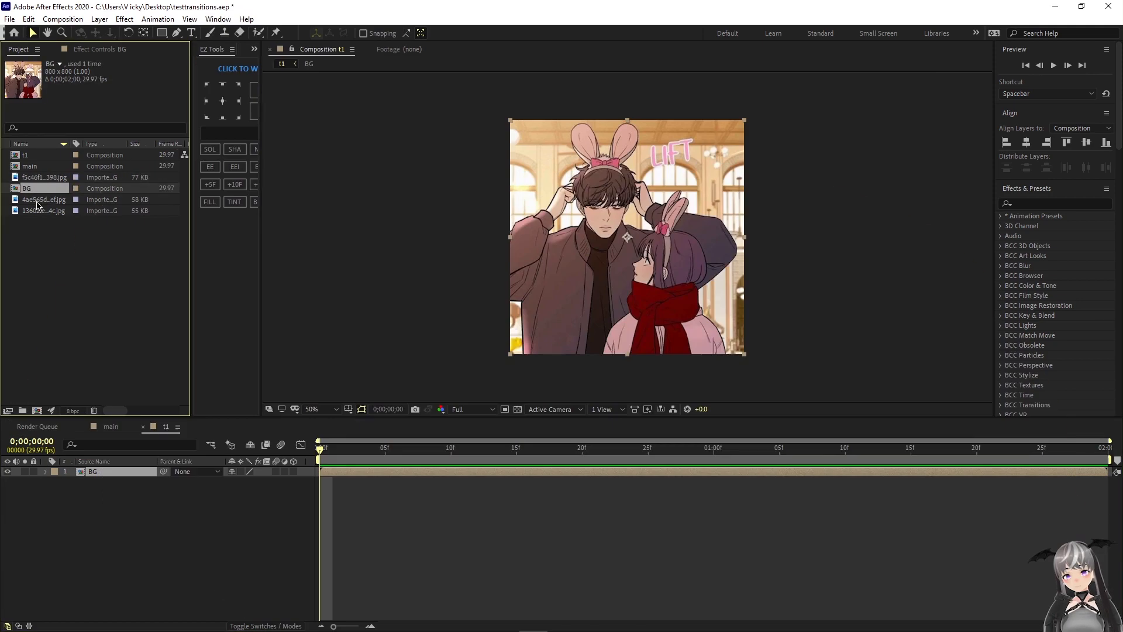
{"action": "left_click", "coordinate": [36, 201]}
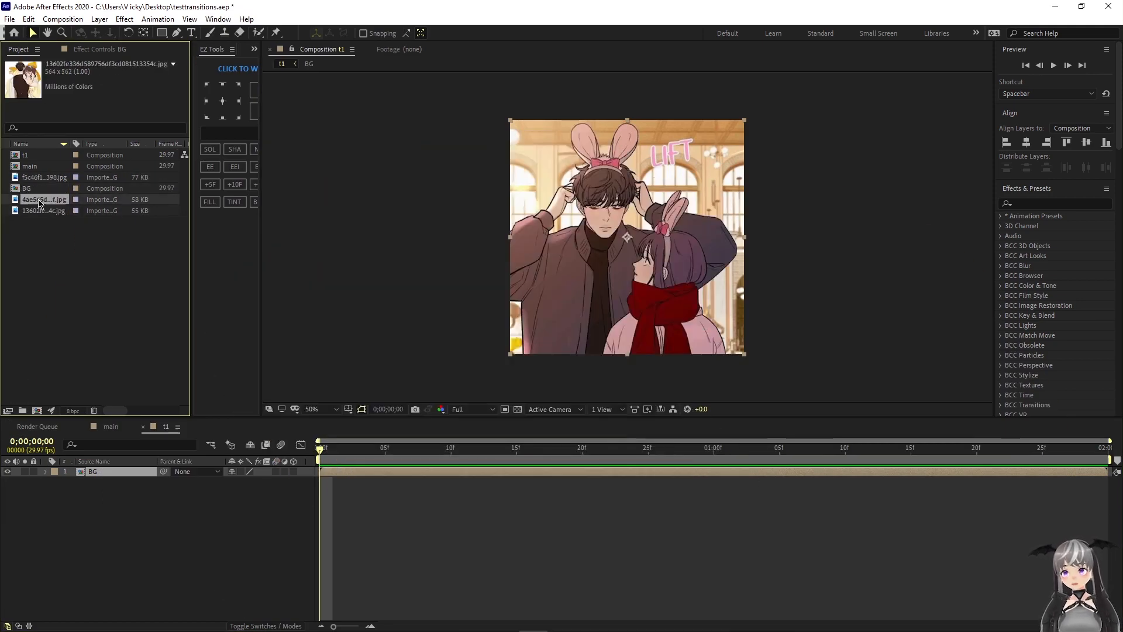
{"action": "left_click", "coordinate": [233, 480]}
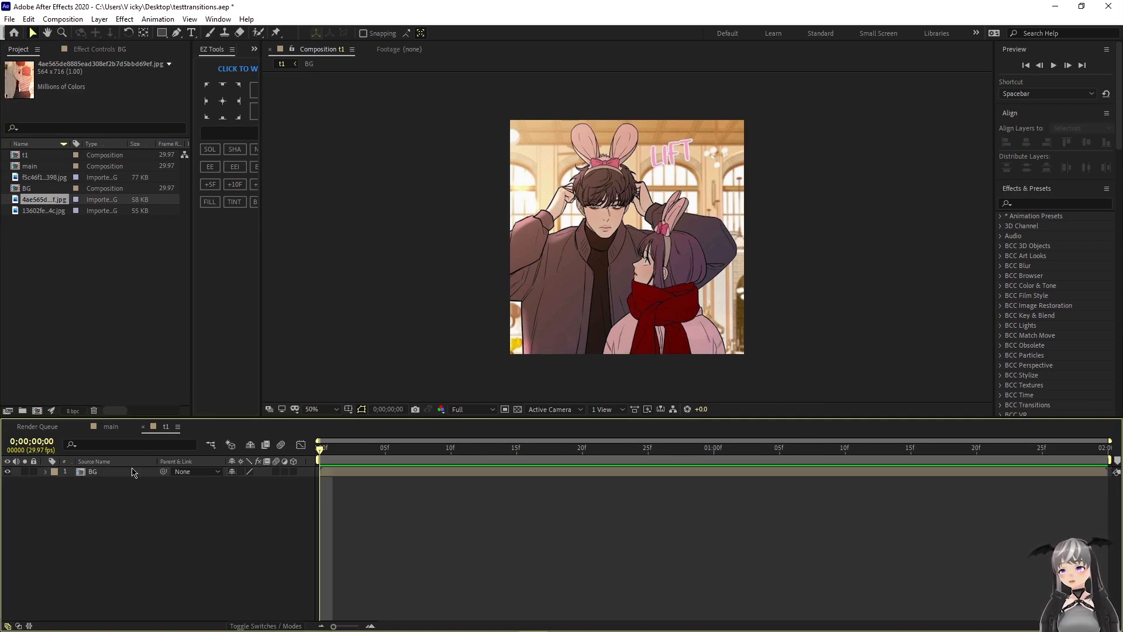
- Create a null object in the t1 composition and rename it Rotation
{"action": "right_click", "coordinate": [147, 503]}
{"action": "mouse_move", "coordinate": [181, 379]}
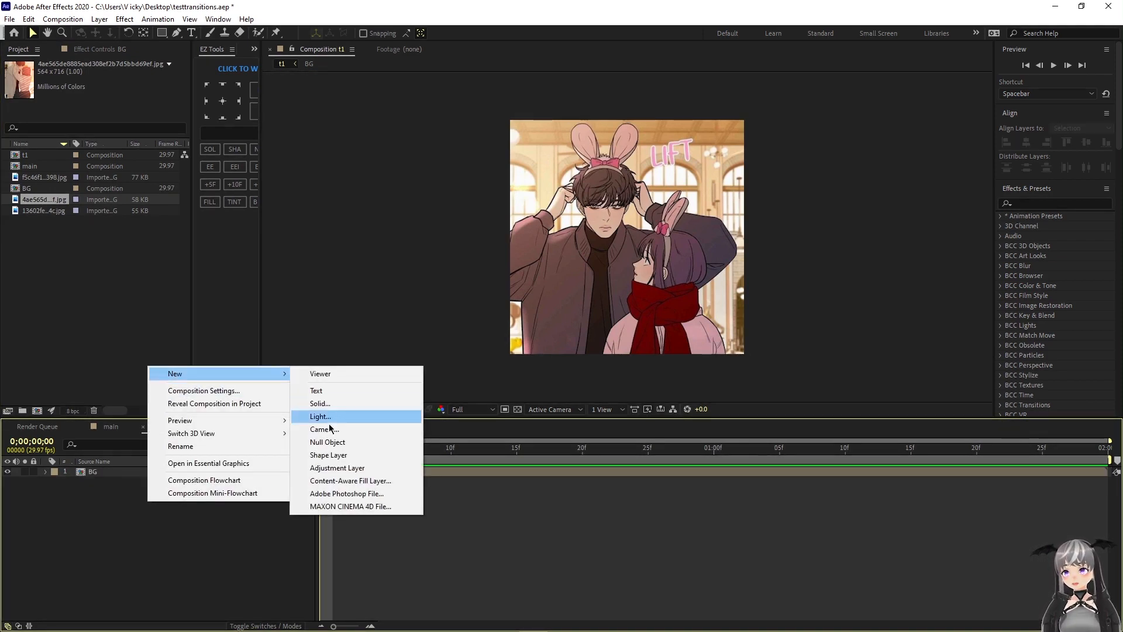
{"action": "left_click", "coordinate": [328, 443]}
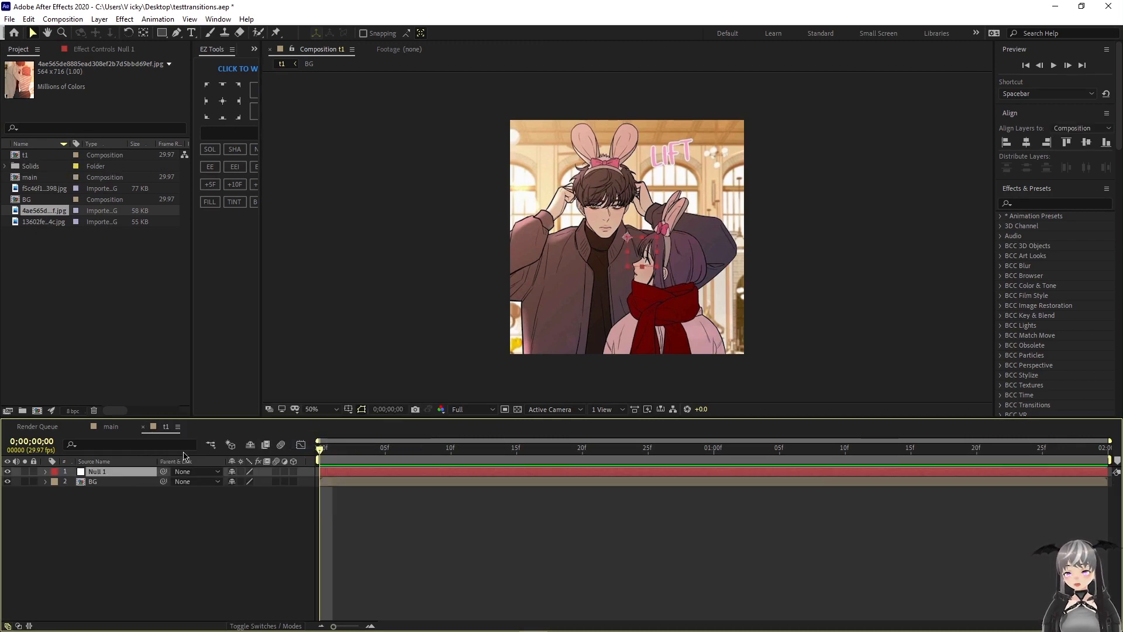
{"action": "key", "text": "Return"}
{"action": "type", "text": "Rotation"}
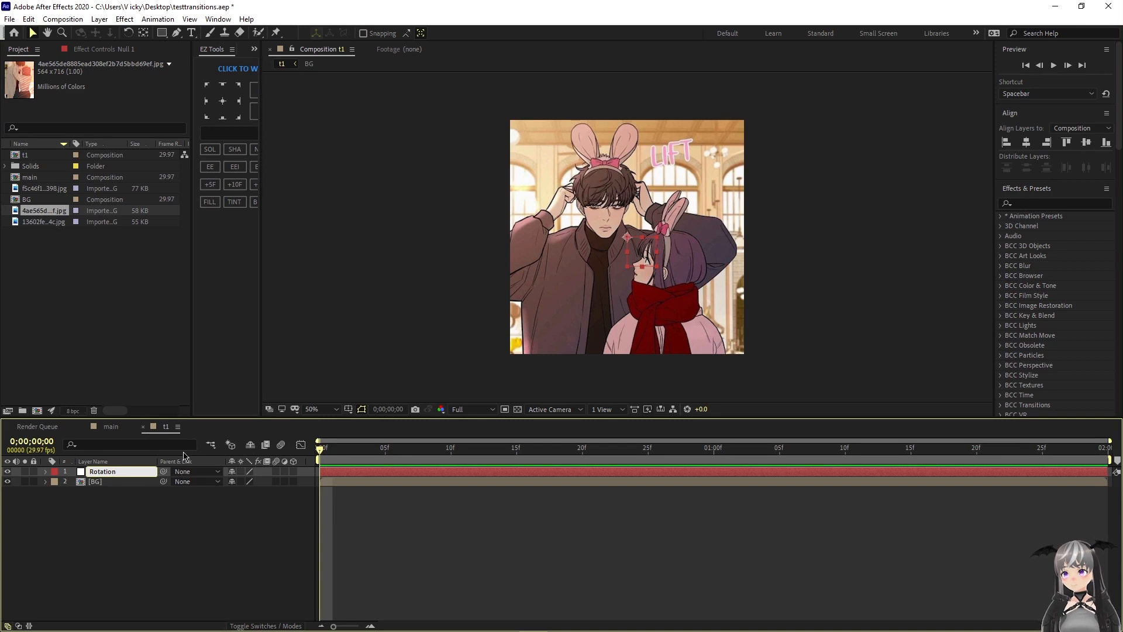
{"action": "key", "text": "Return"}
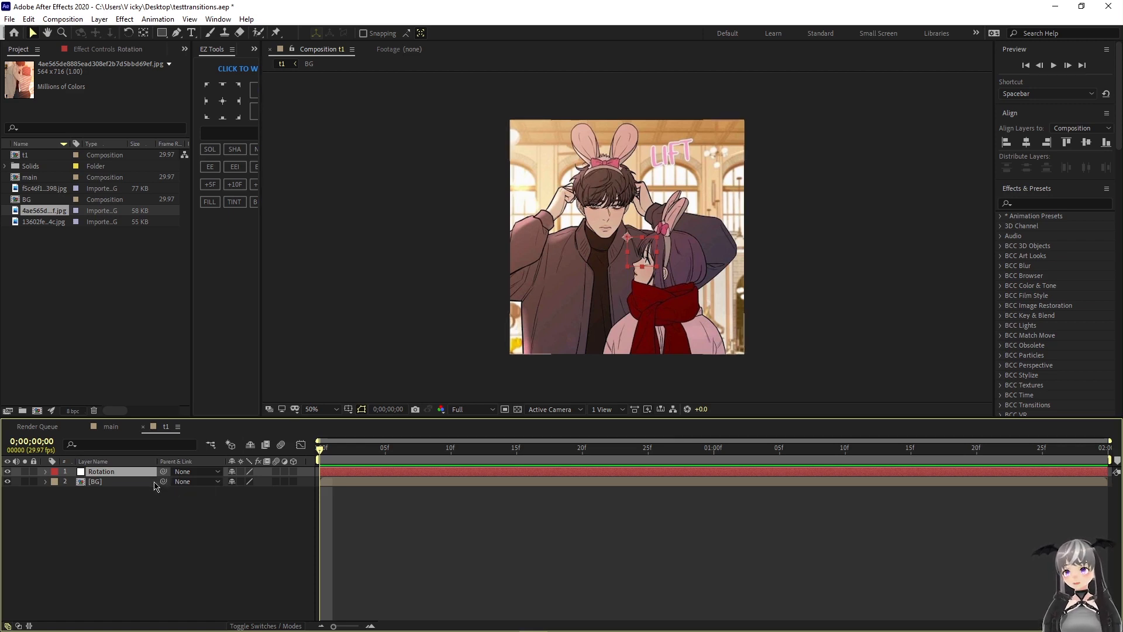
- Parent the BG layer to the Rotation null and enable motion blur for both layers and the composition
{"action": "left_click_drag", "start_coordinate": [164, 481], "coordinate": [116, 476]}
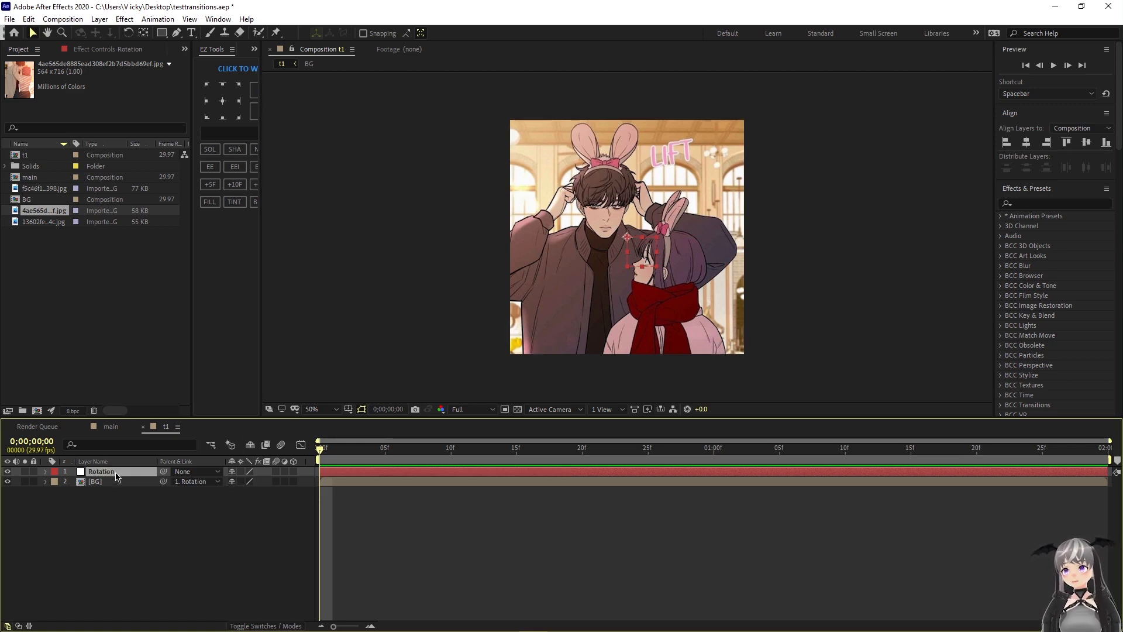
{"action": "left_click", "coordinate": [276, 472]}
{"action": "left_click", "coordinate": [276, 482]}
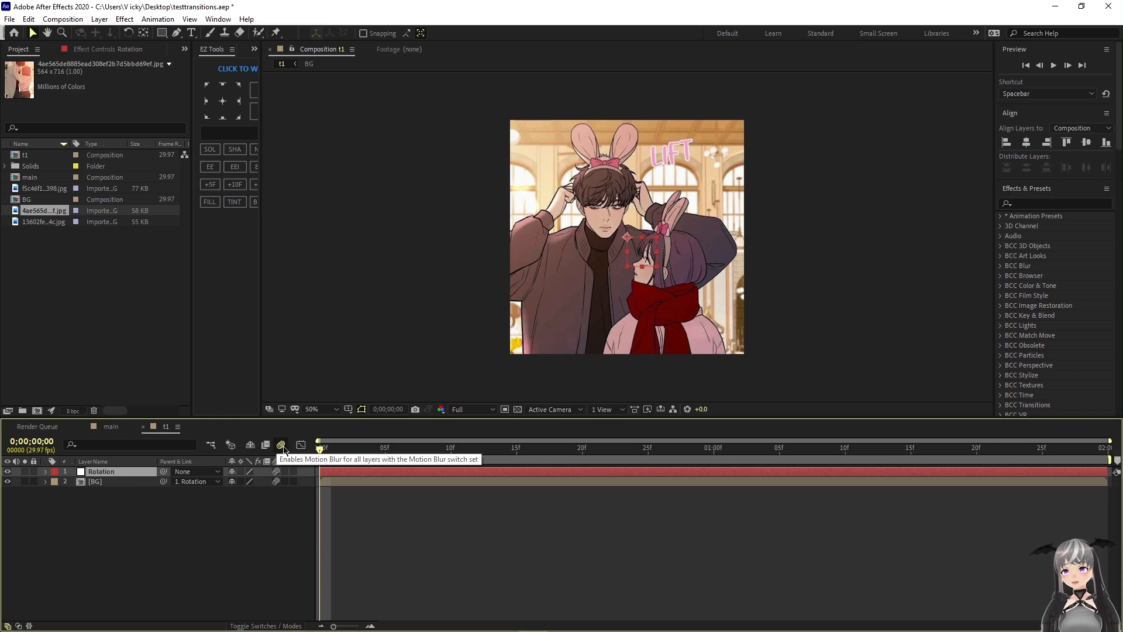
{"action": "left_click", "coordinate": [282, 446]}
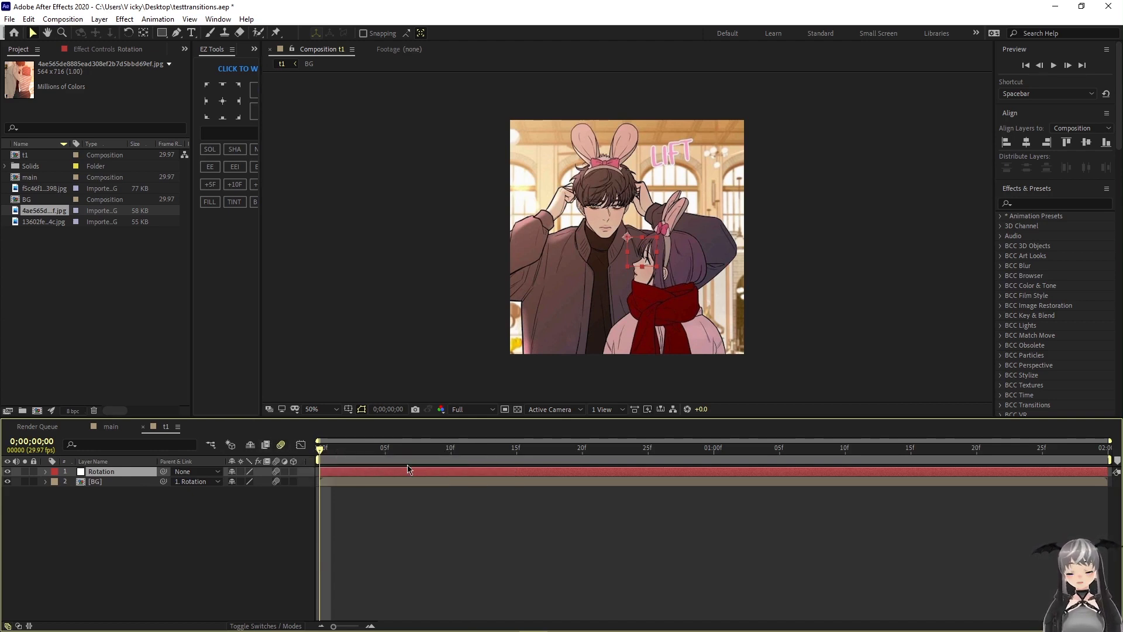
- Add the first rotation keyframe to the Rotation null at 0;00;00;13
{"action": "key", "text": "r"}
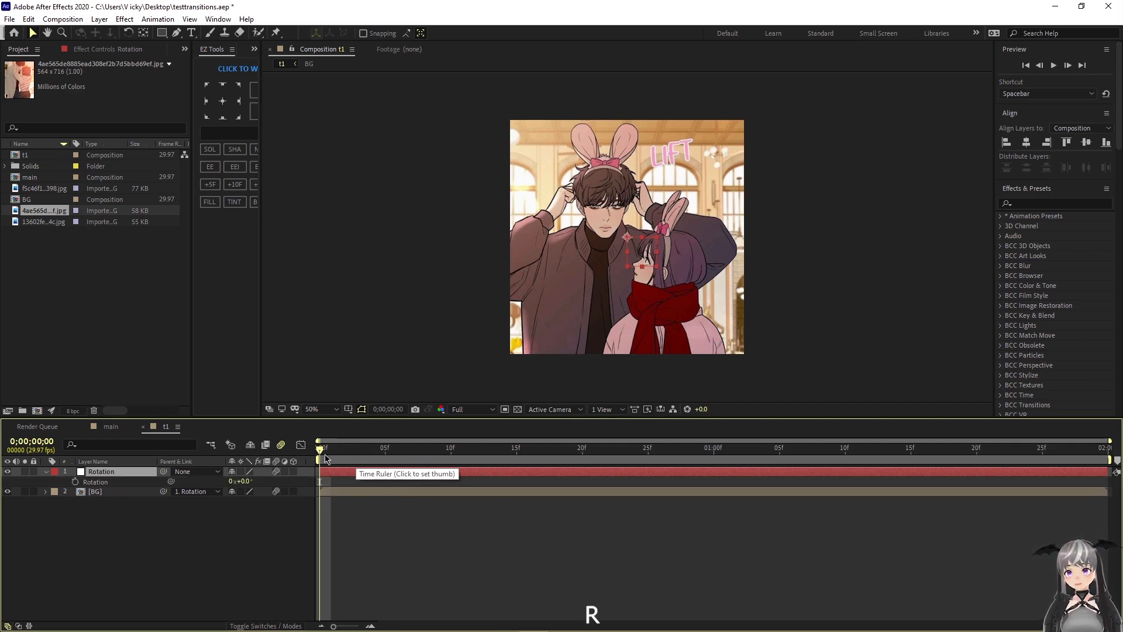
{"action": "key", "text": "space"}
{"action": "left_click_drag", "start_coordinate": [599, 475], "coordinate": [496, 459]}
{"action": "key", "text": "space"}
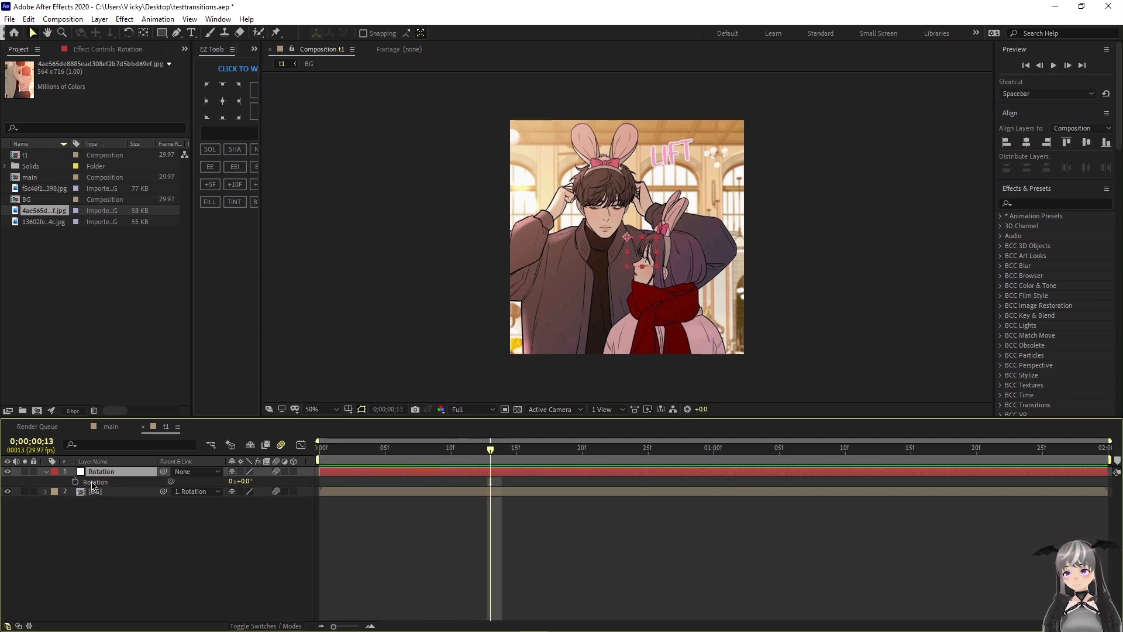
{"action": "key", "text": "r"}
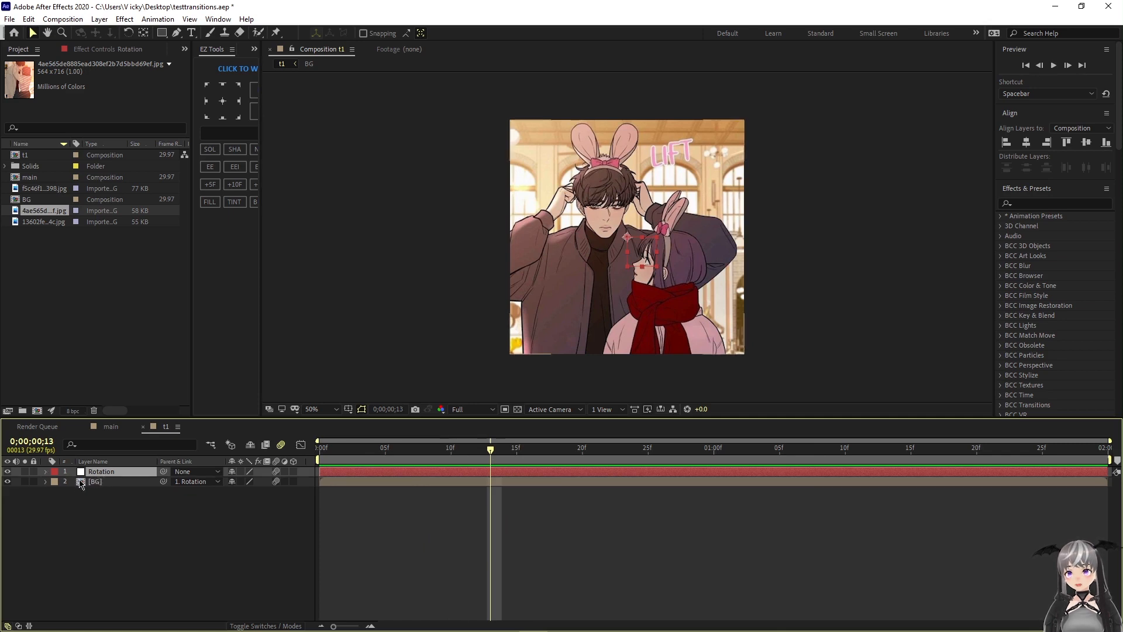
{"action": "key", "text": "r"}
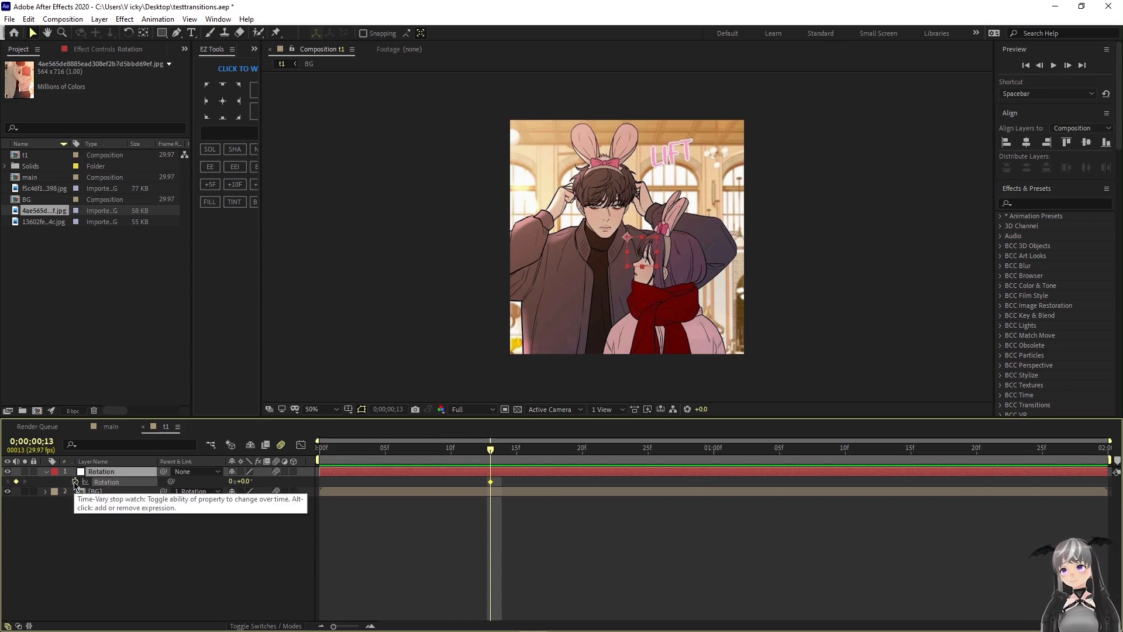
{"action": "left_click", "coordinate": [75, 482]}
- Set the Rotation null's rotation to 180° at 0;00;01;29 as a second keyframe
{"action": "left_click_drag", "start_coordinate": [500, 452], "coordinate": [202, 479]}
{"action": "key", "text": "space"}
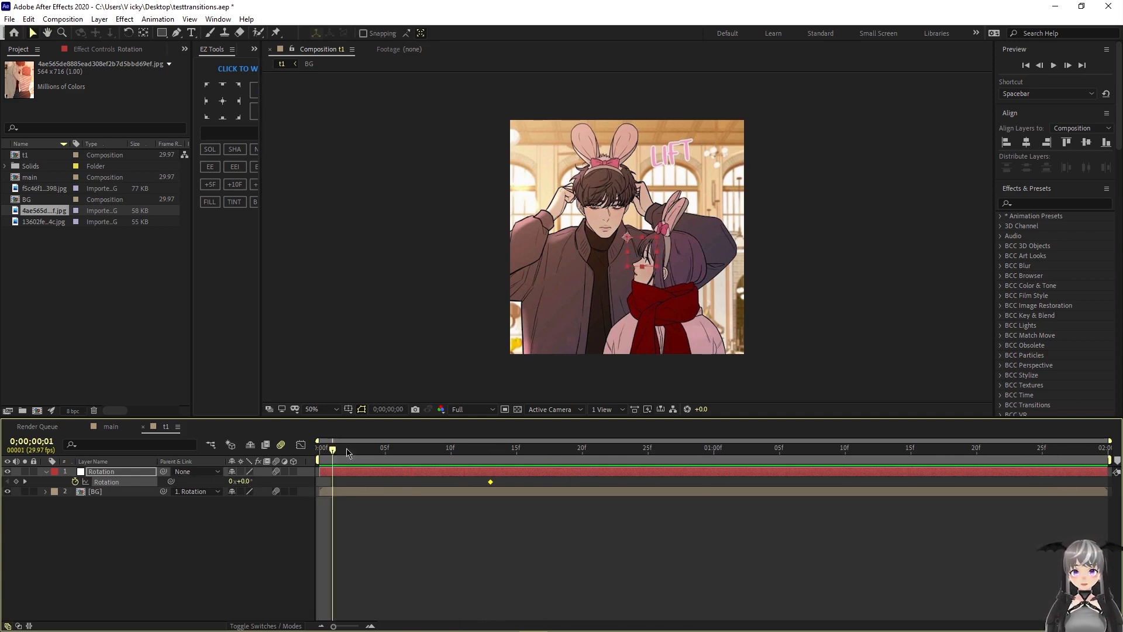
{"action": "left_click", "coordinate": [1120, 456]}
{"action": "left_click", "coordinate": [243, 481]}
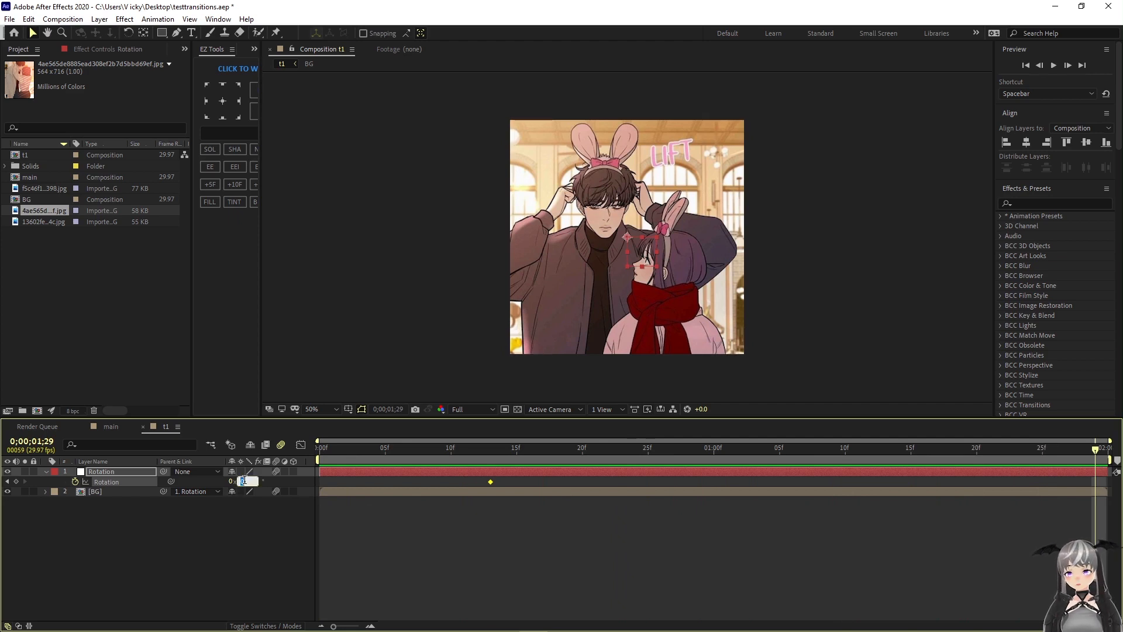
{"action": "key", "text": "Return"}
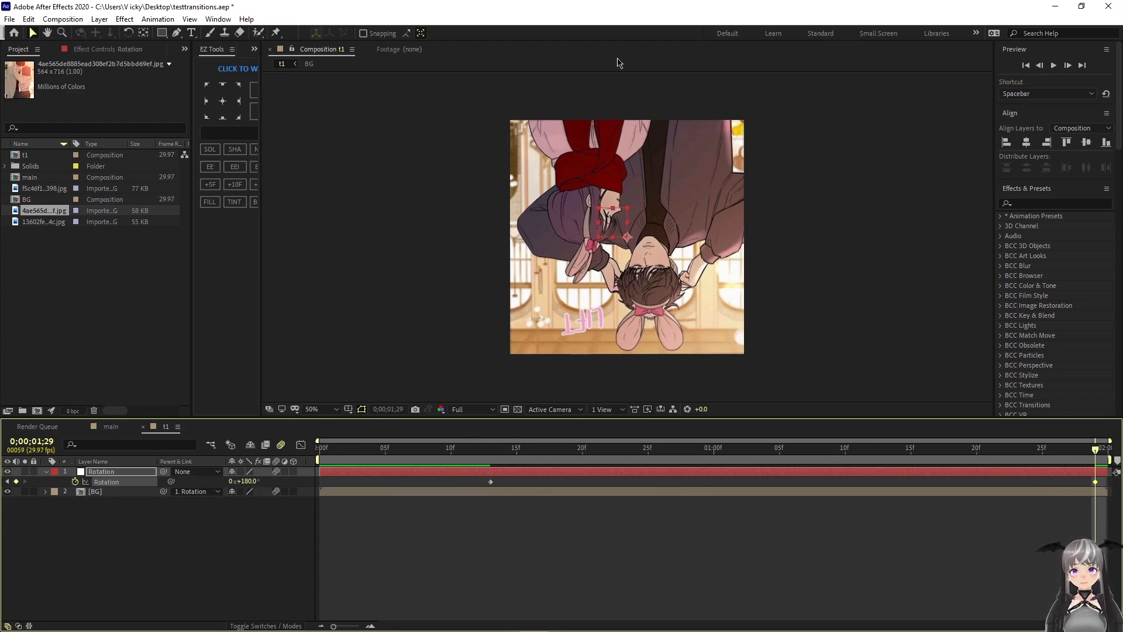
- Preview the spin and apply Easy Ease to both rotation keyframes of the Rotation null
{"action": "key", "text": "space"}
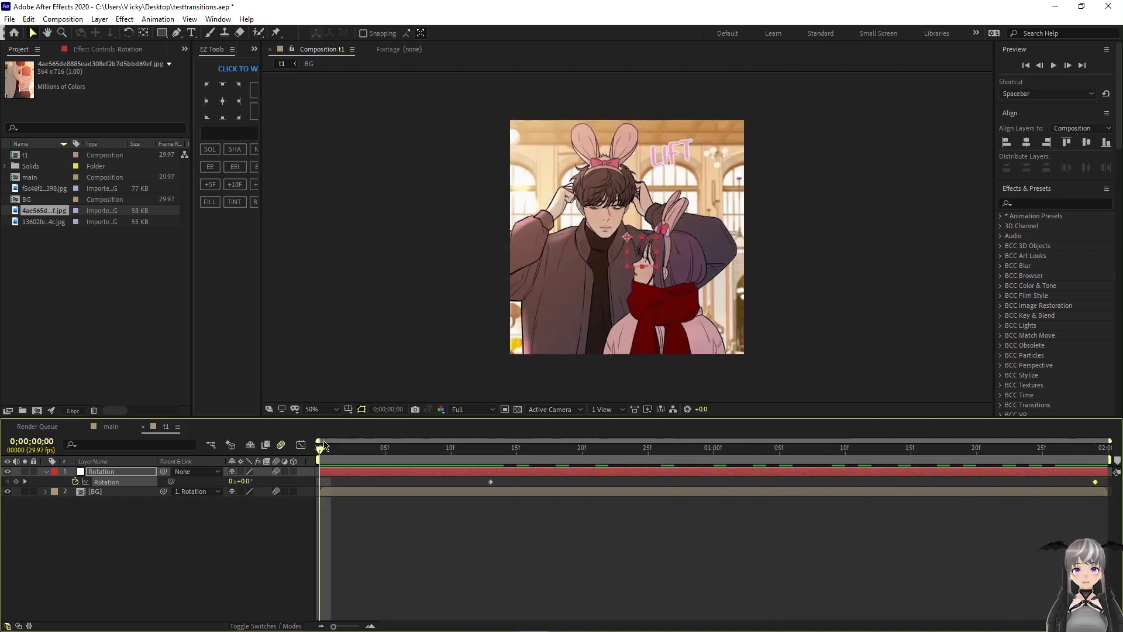
{"action": "key", "text": "space"}
{"action": "left_click_drag", "start_coordinate": [443, 485], "coordinate": [1105, 468]}
{"action": "key", "text": "F9"}
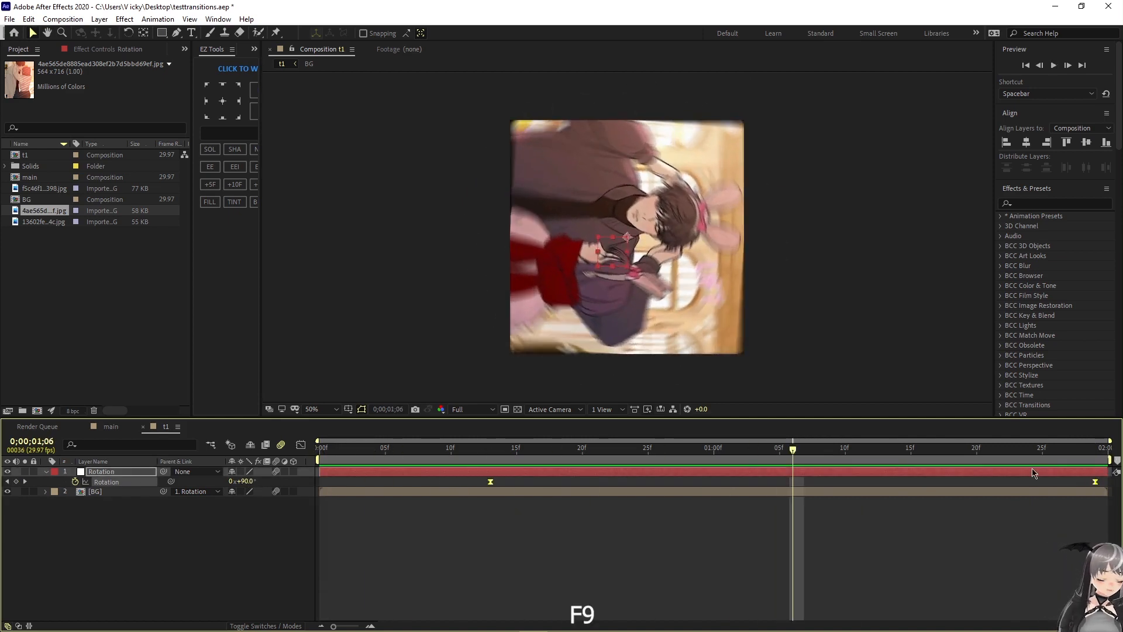
{"action": "right_click", "coordinate": [489, 481]}
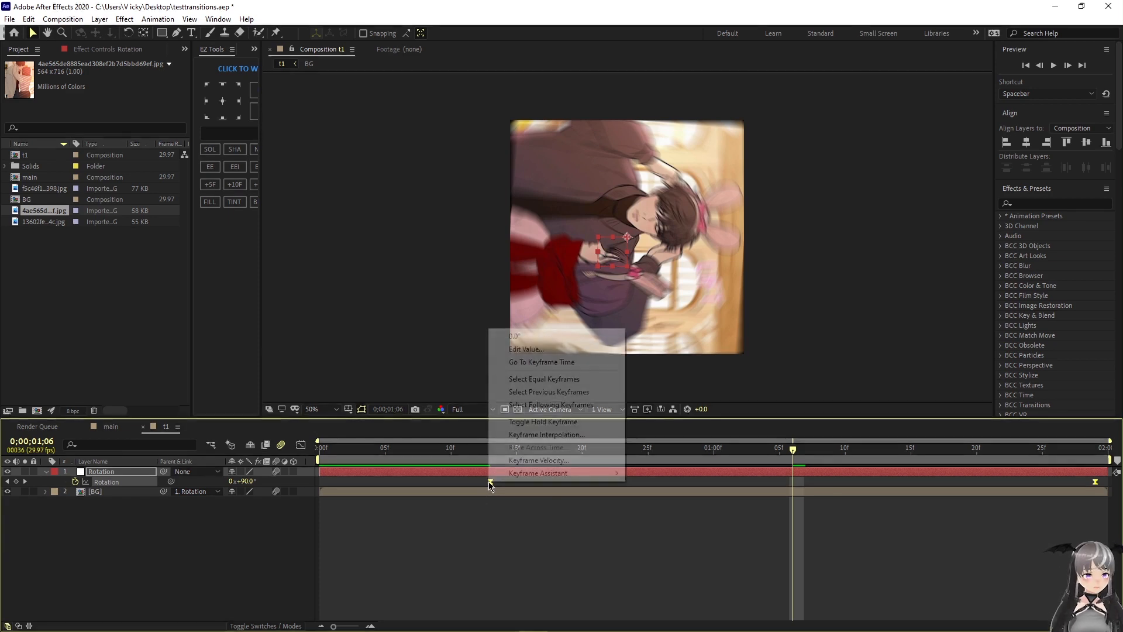
{"action": "mouse_move", "coordinate": [503, 473]}
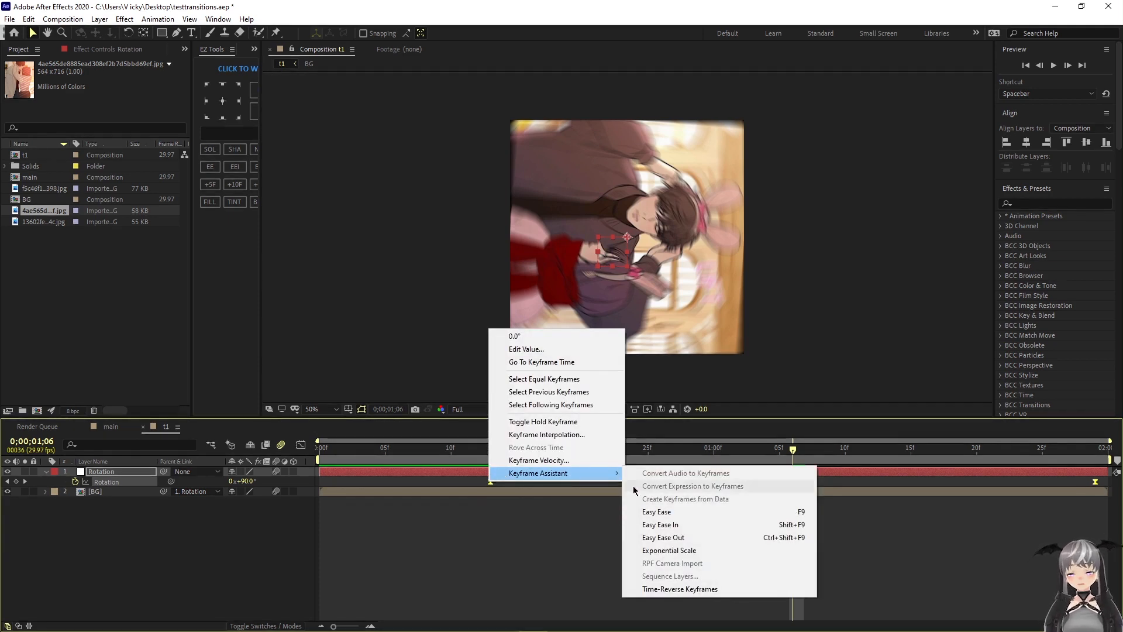
{"action": "left_click", "coordinate": [367, 533]}
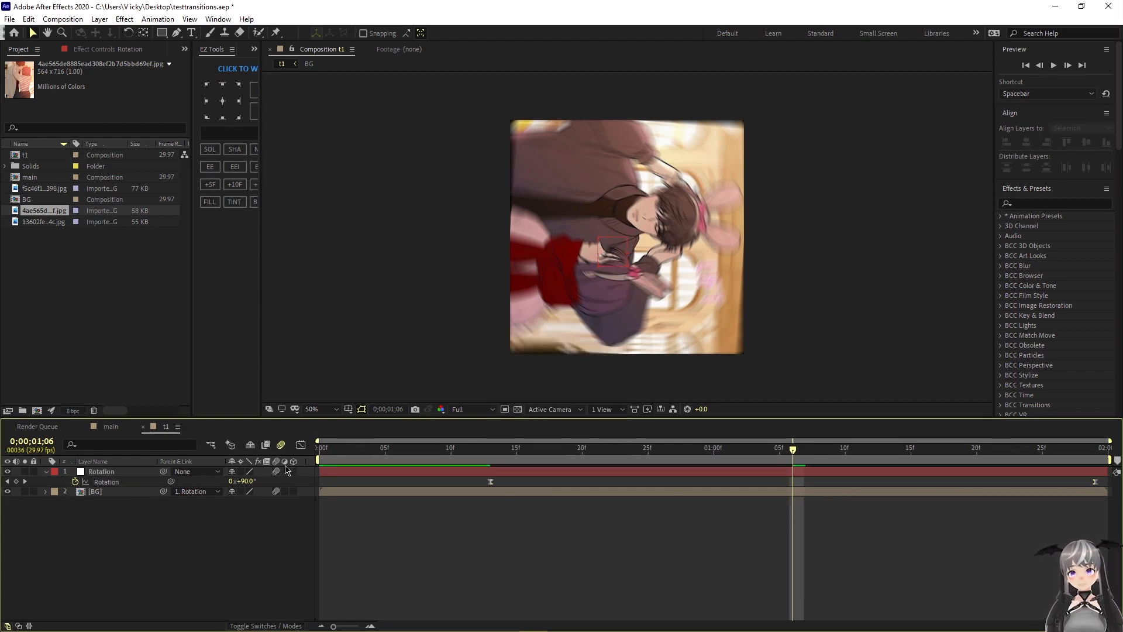
- Show the Rotation speed graph and lengthen the last keyframe's incoming ease handle so the spin slows down gradually
{"action": "left_click", "coordinate": [301, 444]}
{"action": "left_click", "coordinate": [123, 483]}
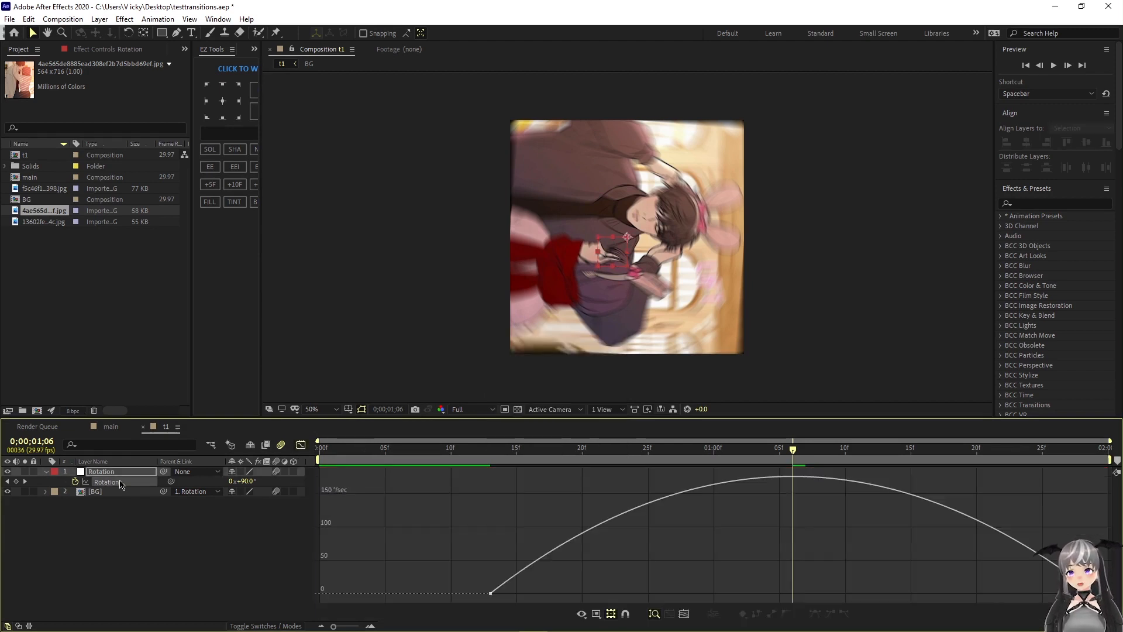
{"action": "right_click", "coordinate": [825, 502]}
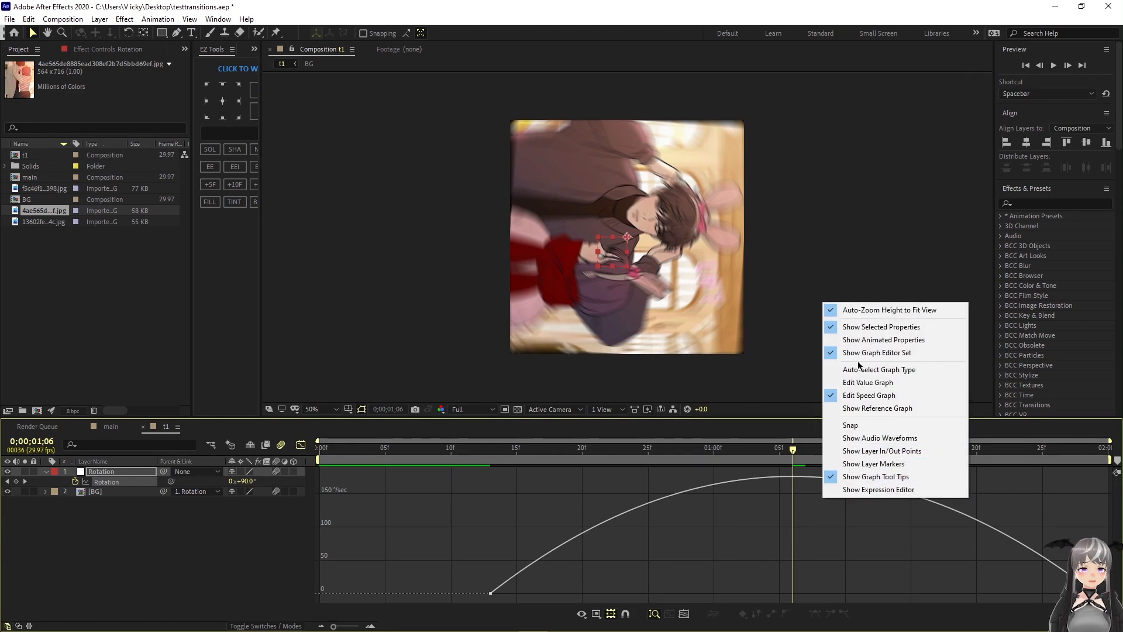
{"action": "left_click", "coordinate": [688, 506]}
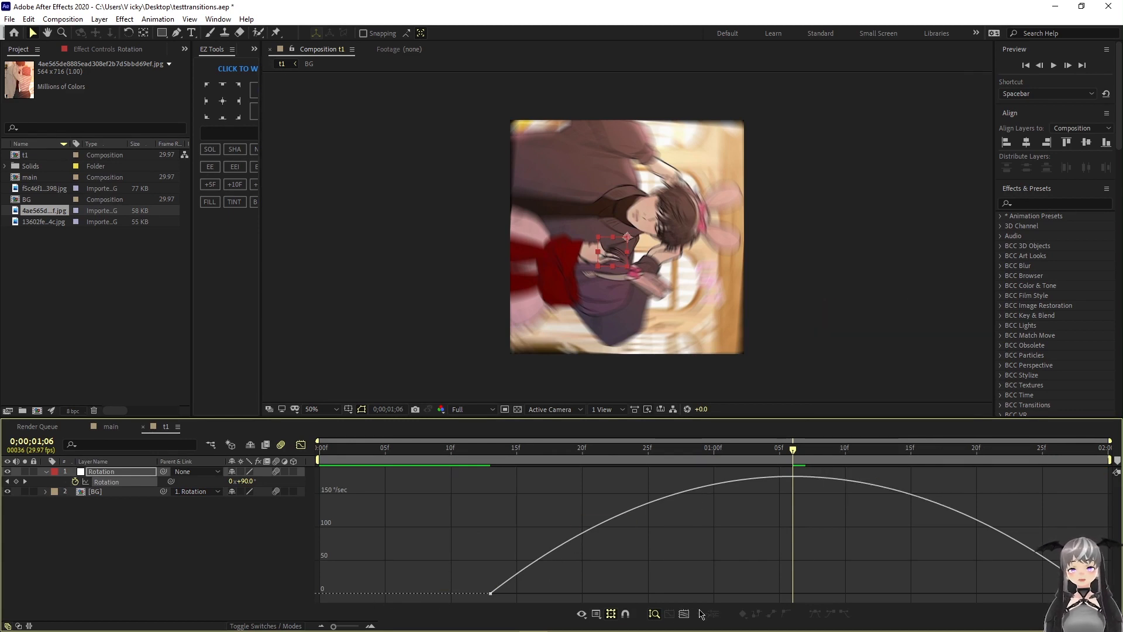
{"action": "left_click", "coordinate": [1091, 591]}
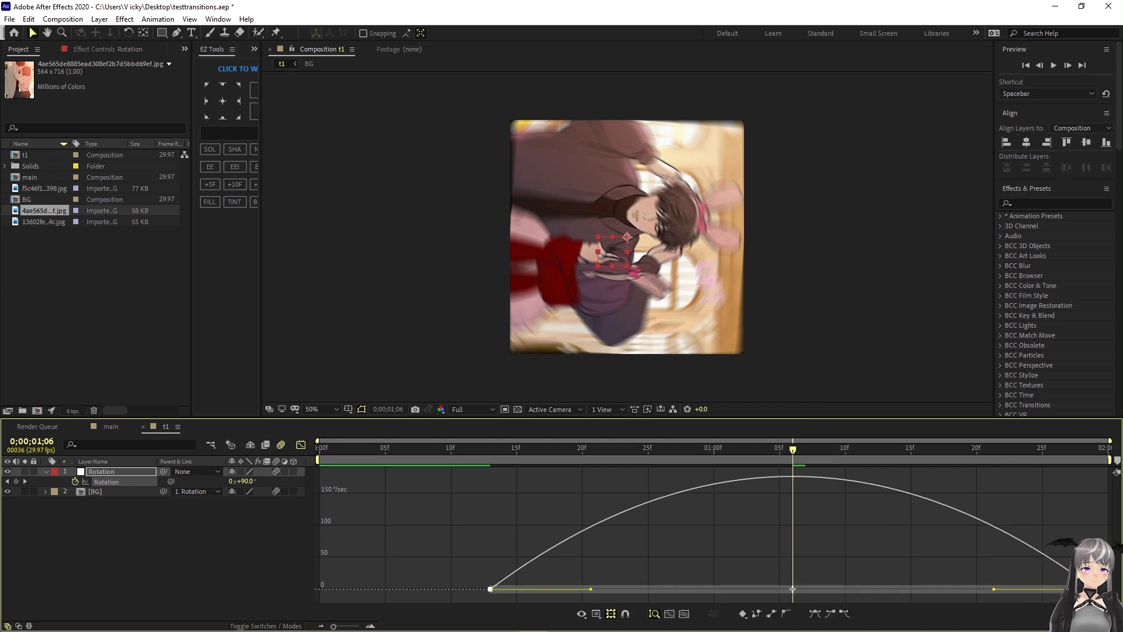
{"action": "left_click_drag", "start_coordinate": [995, 592], "coordinate": [868, 591]}
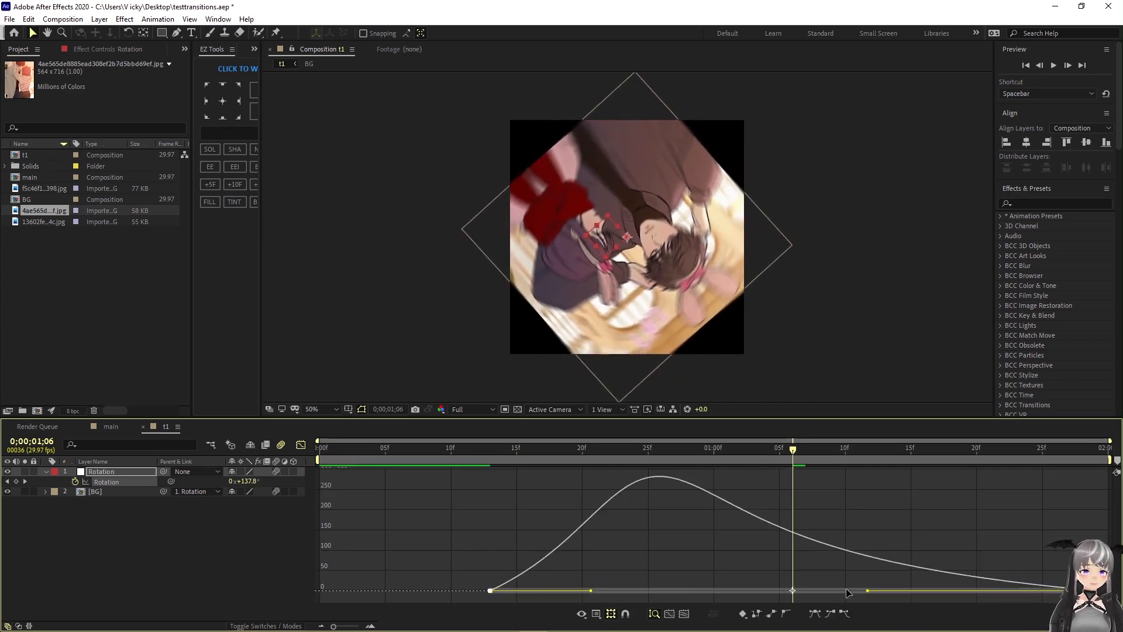
- Shorten the first rotation keyframe's outgoing ease handle to about 17% influence, keeping its speed at 0
{"action": "left_click", "coordinate": [510, 578]}
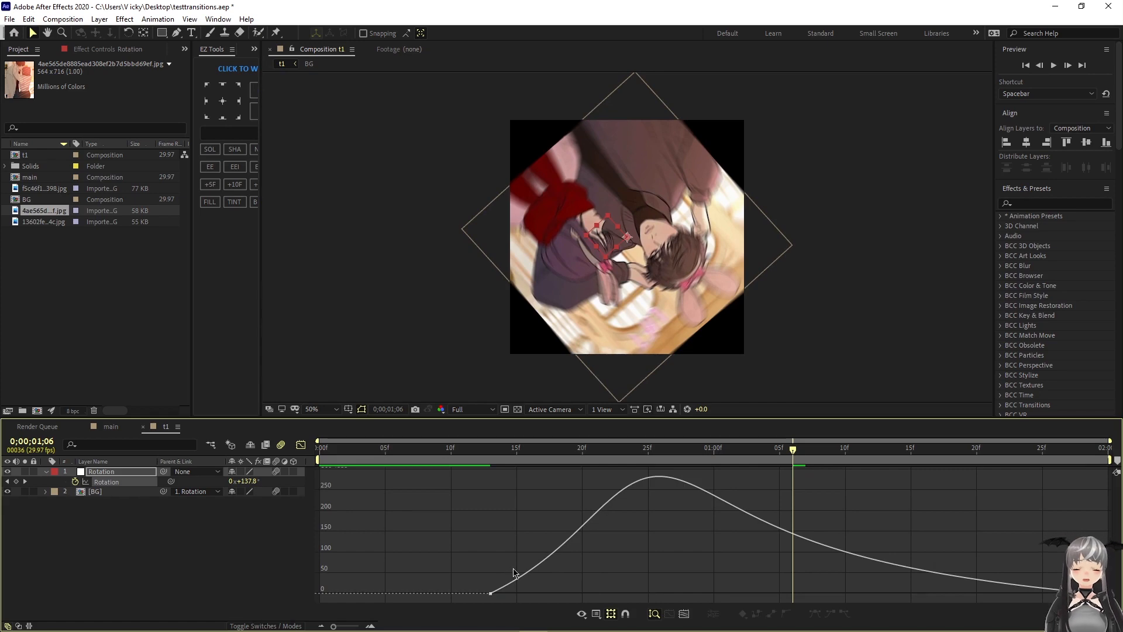
{"action": "left_click", "coordinate": [493, 591]}
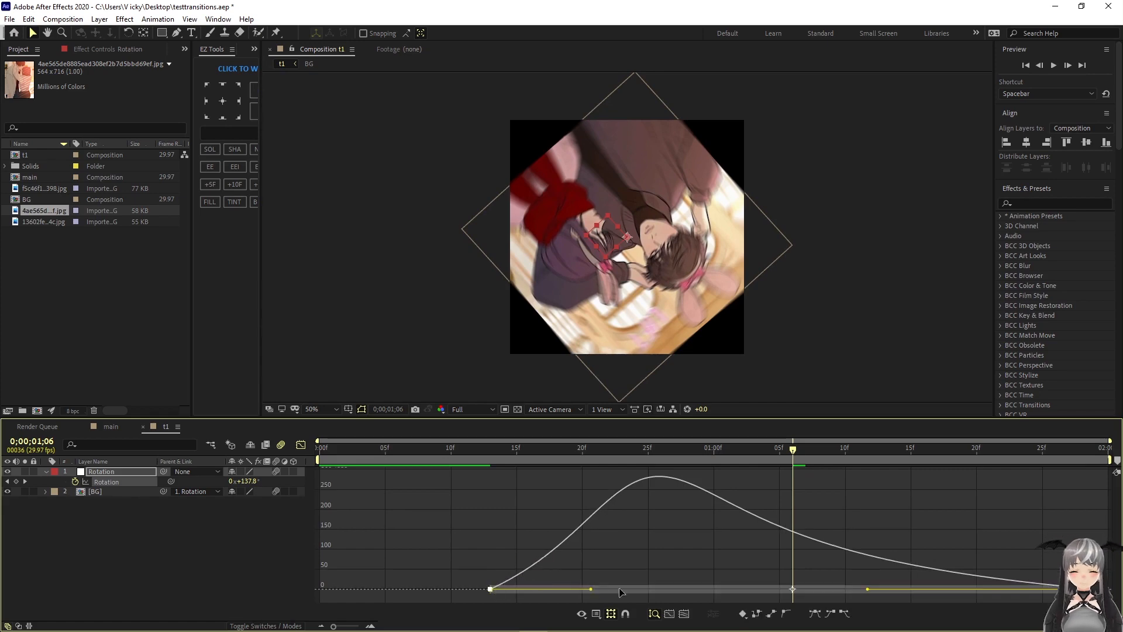
{"action": "left_click_drag", "start_coordinate": [637, 590], "coordinate": [574, 583]}
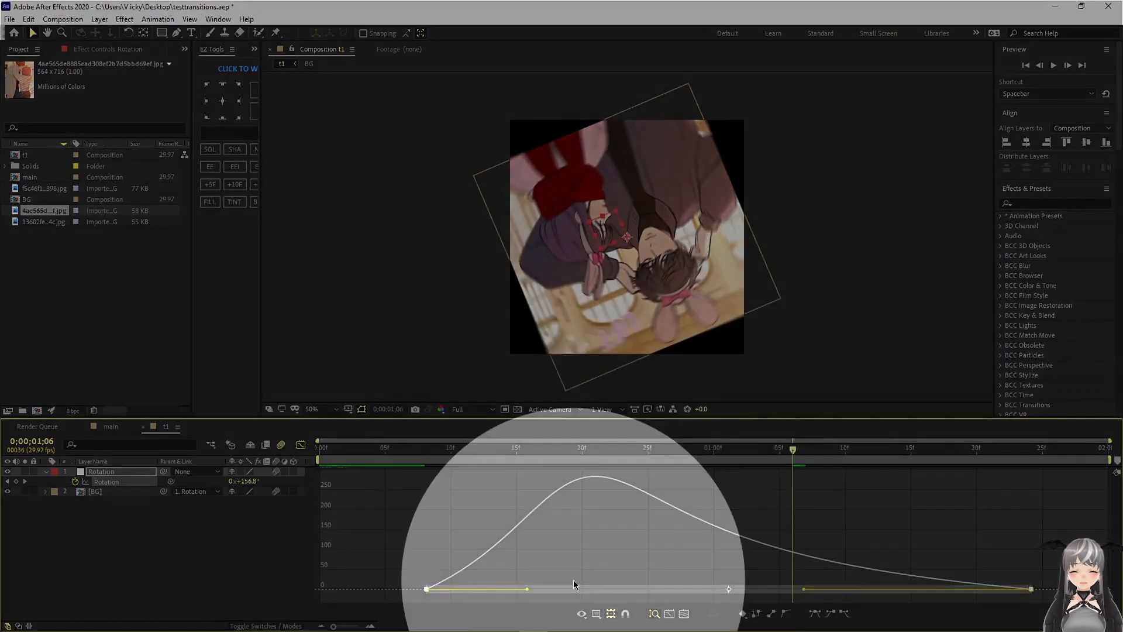
{"action": "key", "text": "ctrl+z"}
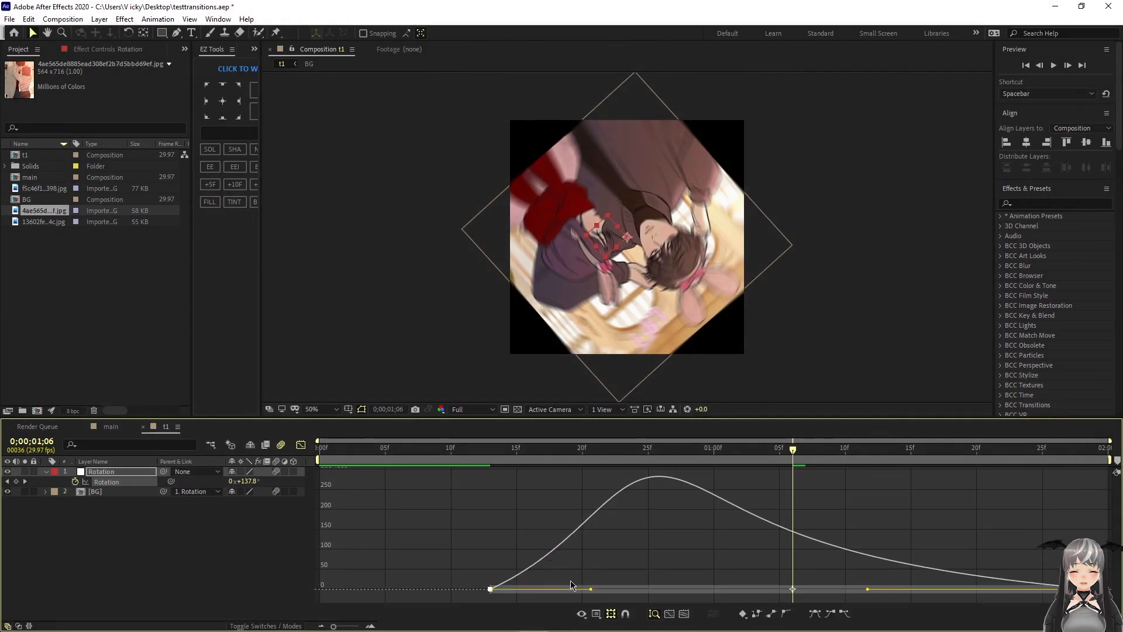
{"action": "left_click_drag", "start_coordinate": [593, 592], "coordinate": [541, 595]}
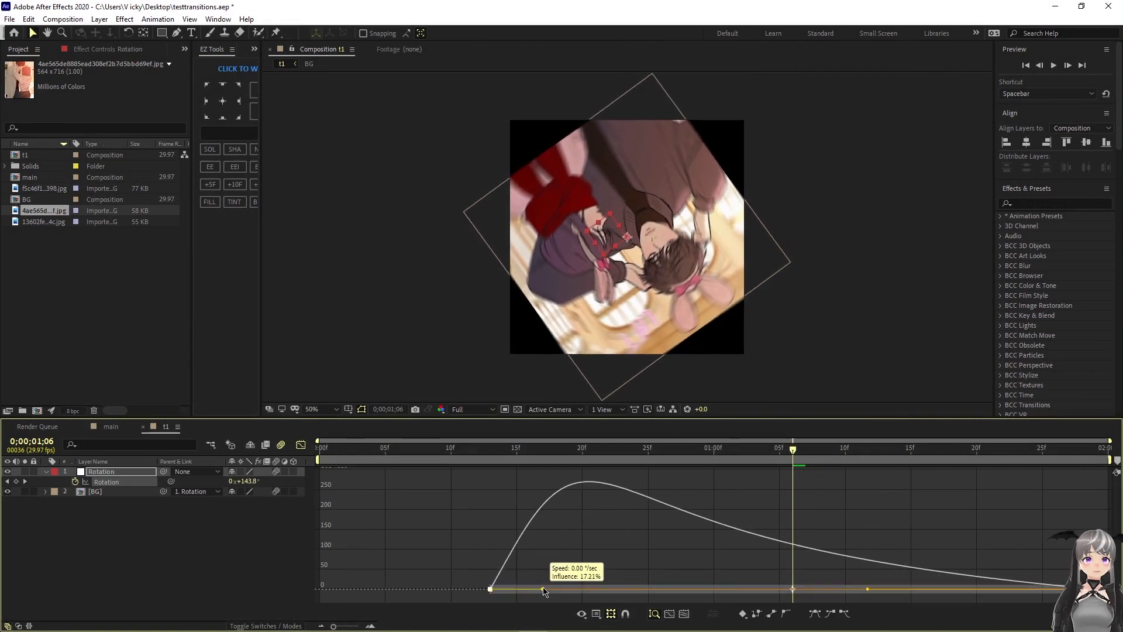
- Preview the reshaped spin and return from the speed graph to the layer bar view
{"action": "key", "text": "space"}
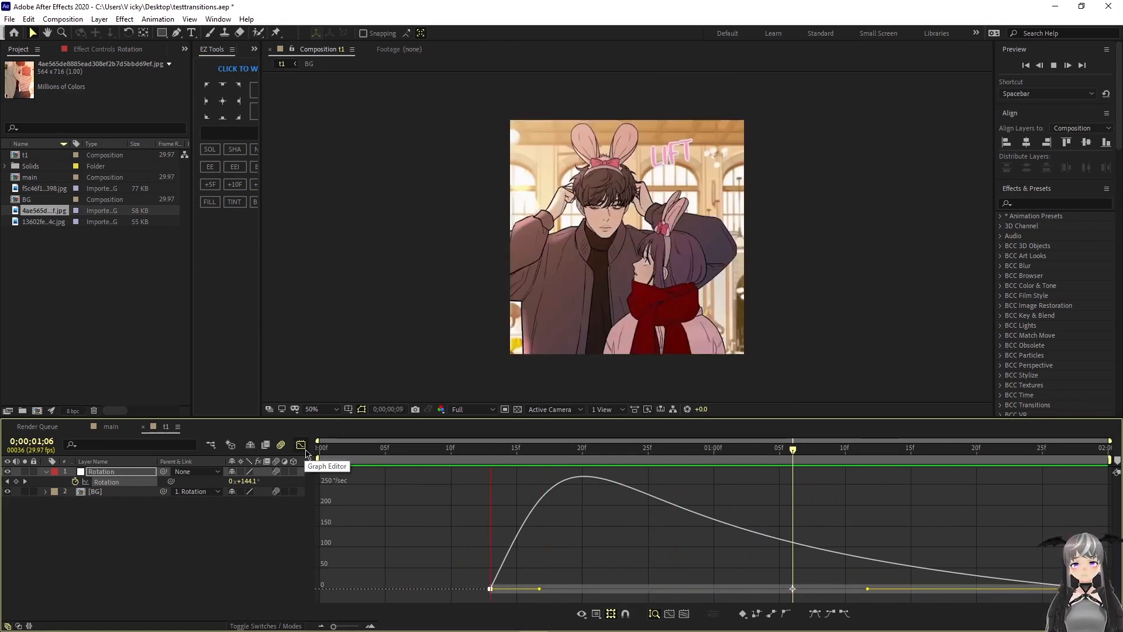
{"action": "left_click", "coordinate": [490, 565]}
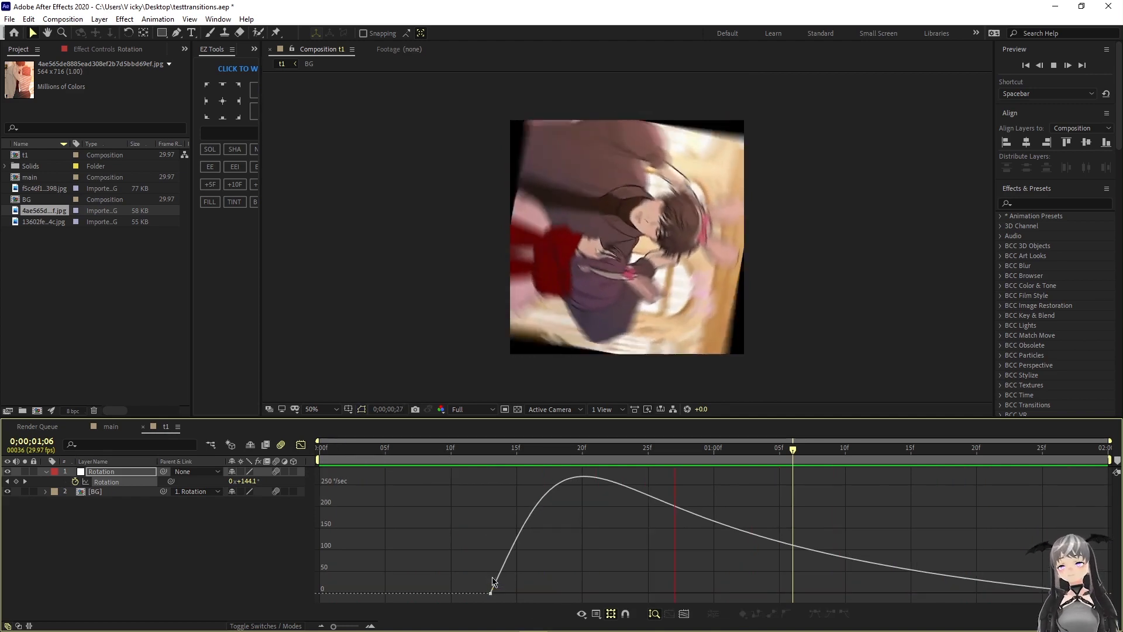
{"action": "left_click", "coordinate": [301, 445]}
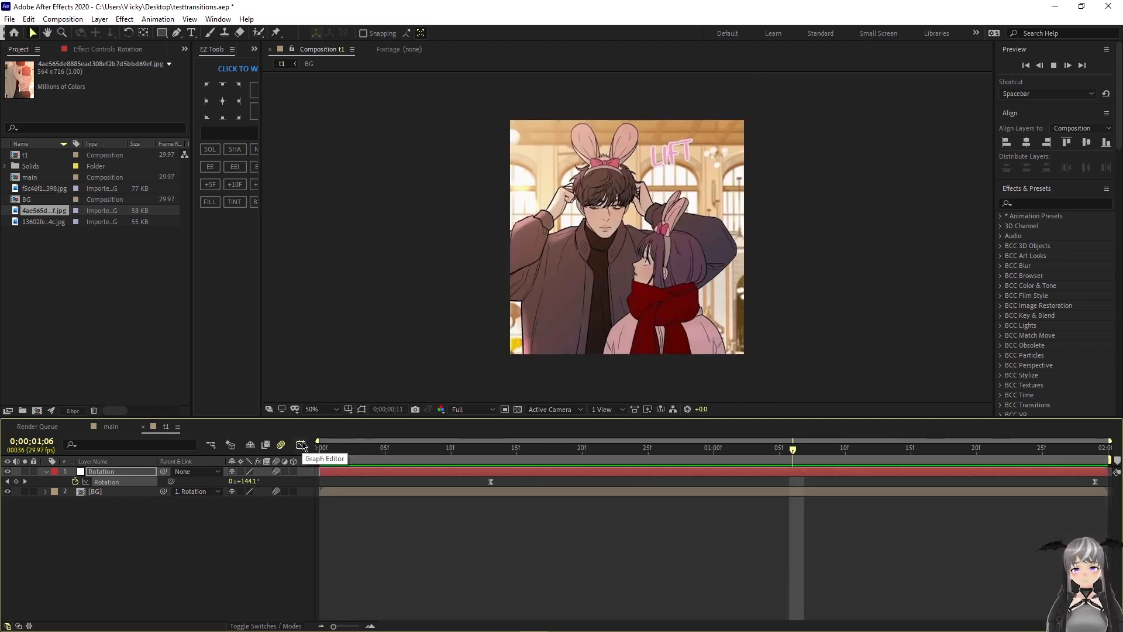
{"action": "key", "text": "space"}
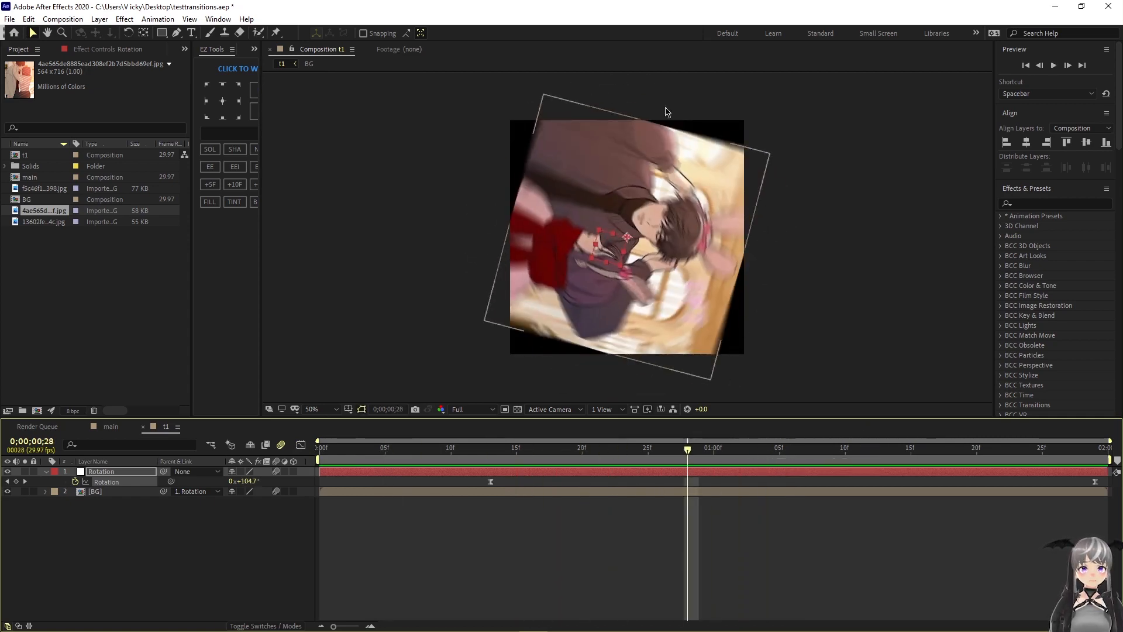
- Apply Motion Tile to the BG layer with output width 220, output height 200 and Mirror Edges on, and preview the result
{"action": "left_click", "coordinate": [1056, 202]}
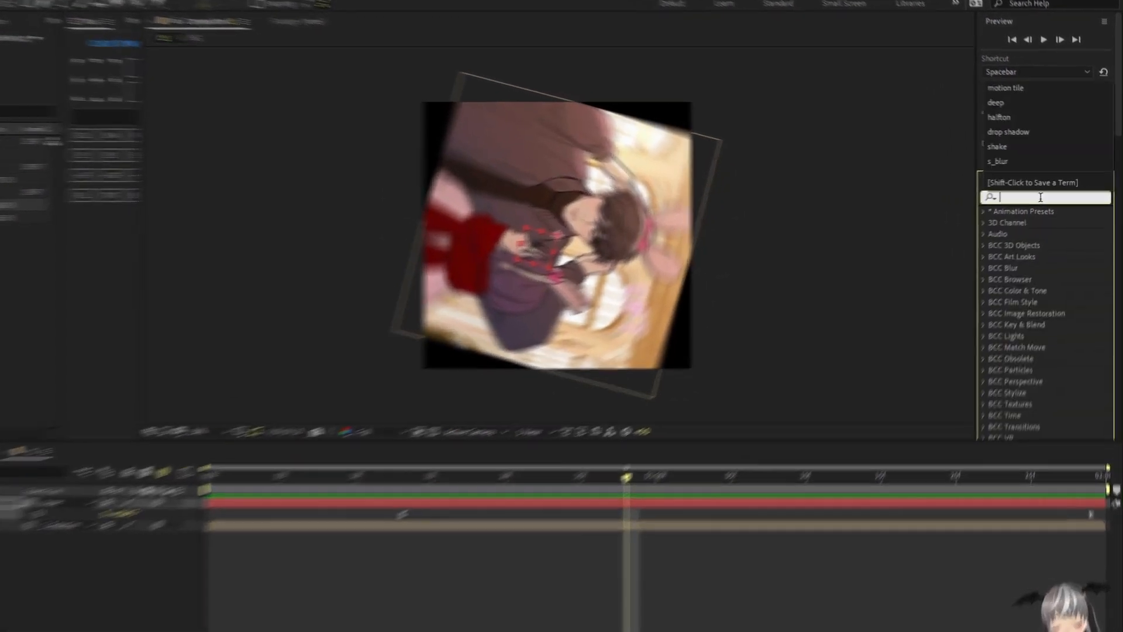
{"action": "type", "text": "motion"}
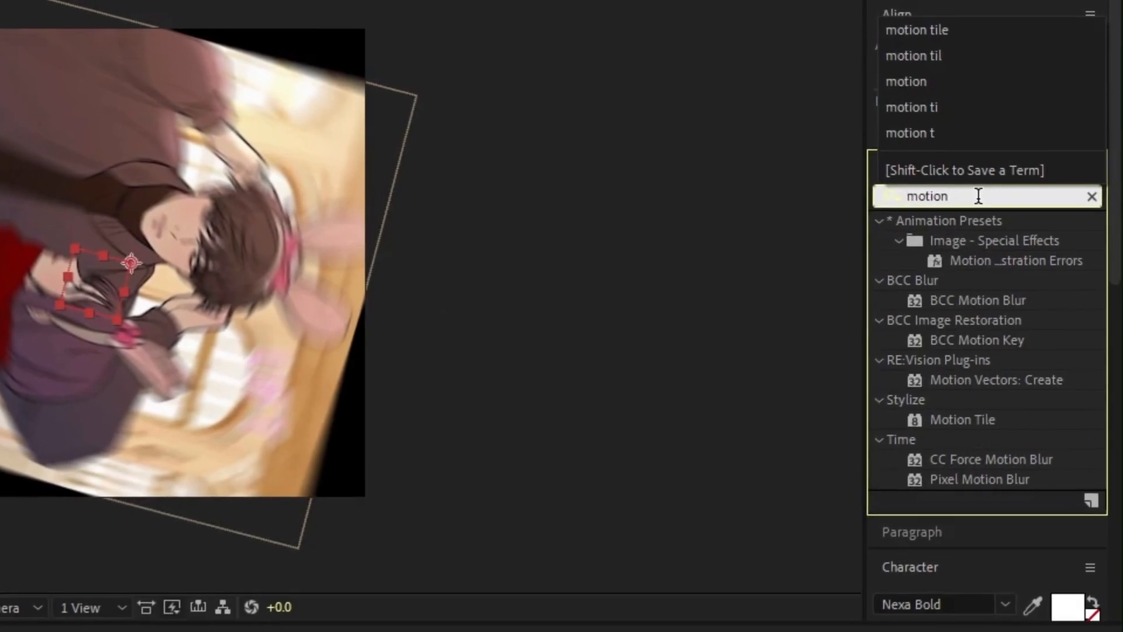
{"action": "left_click_drag", "start_coordinate": [1001, 425], "coordinate": [556, 493]}
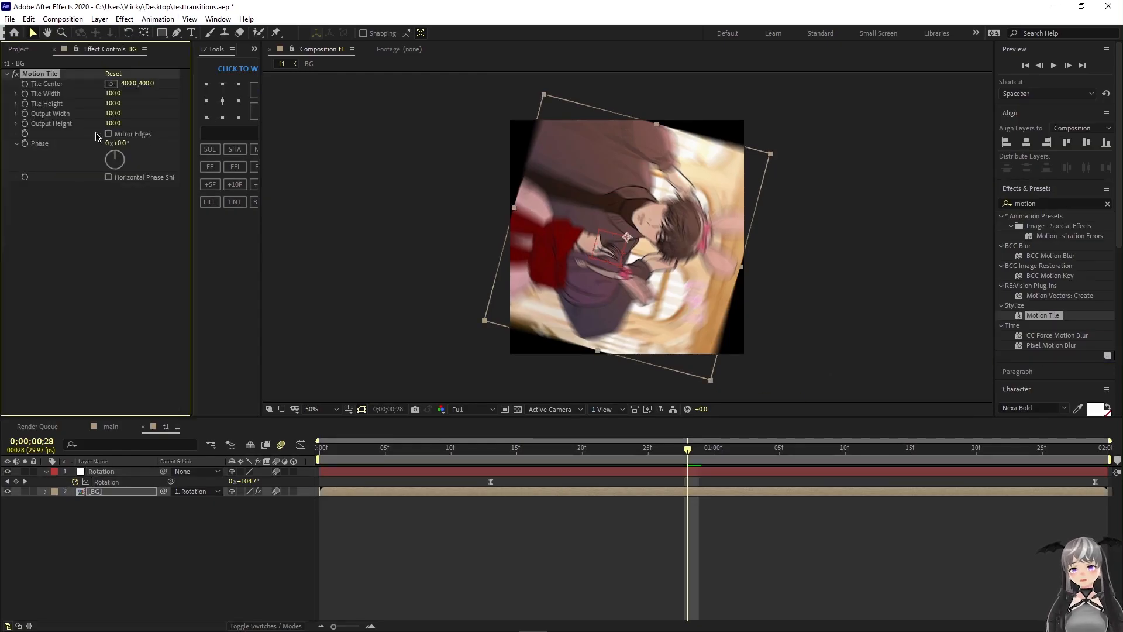
{"action": "left_click_drag", "start_coordinate": [112, 126], "coordinate": [120, 113]}
{"action": "key", "text": "space"}
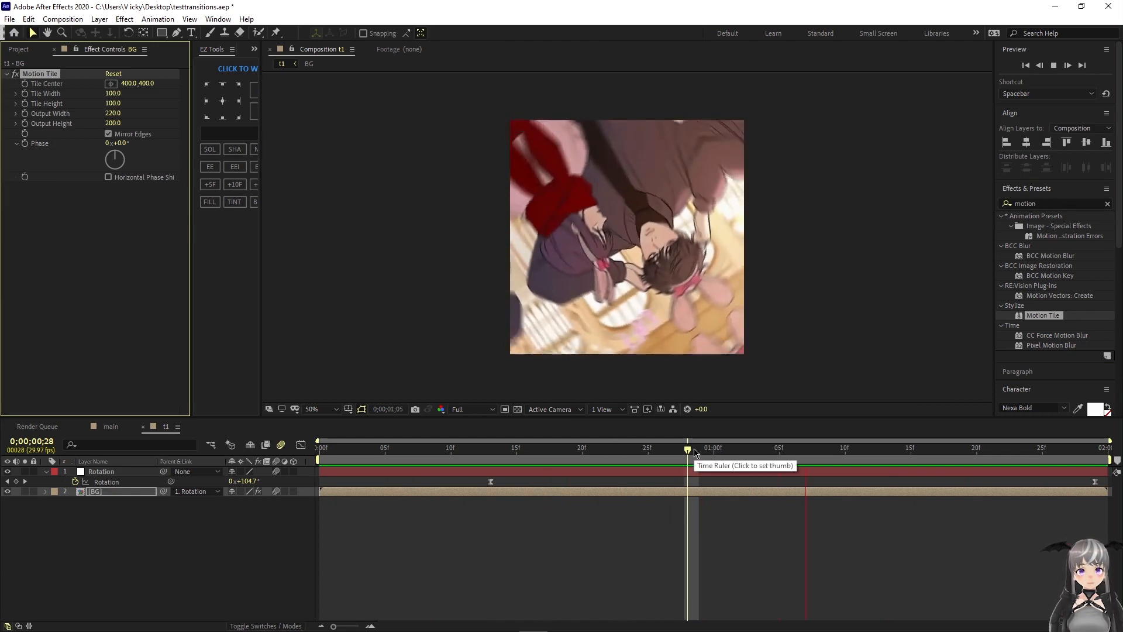
- Place the 564 x 562 couple image from the project between the Rotation null and BG, with the current time at 0;00;00;13
{"action": "left_click_drag", "start_coordinate": [693, 450], "coordinate": [491, 451]}
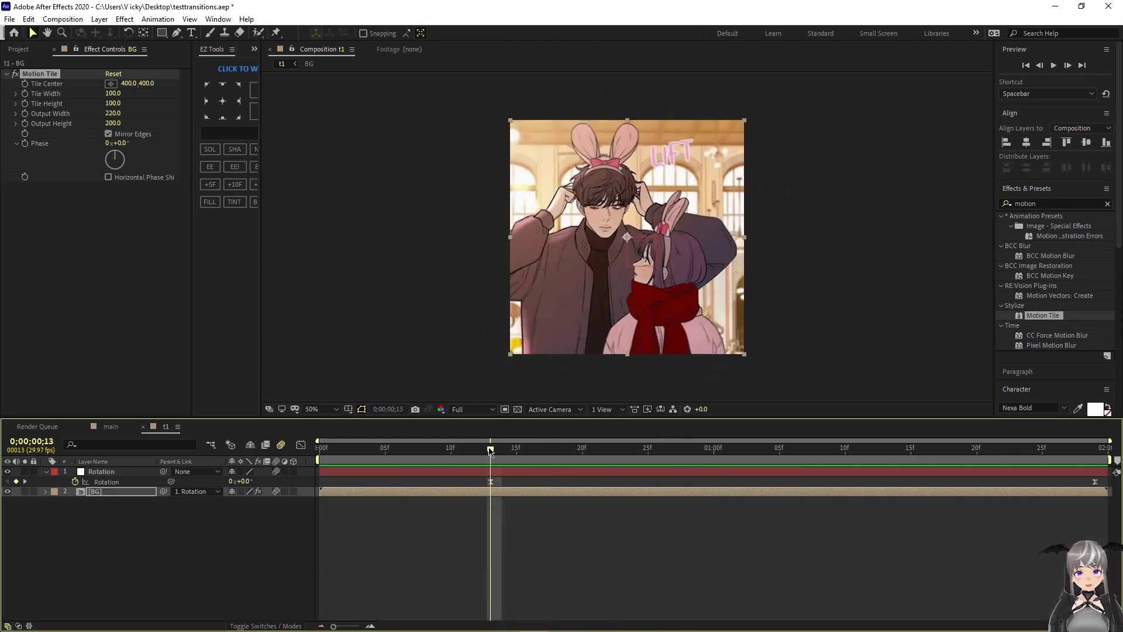
{"action": "left_click", "coordinate": [538, 474]}
{"action": "key", "text": "u"}
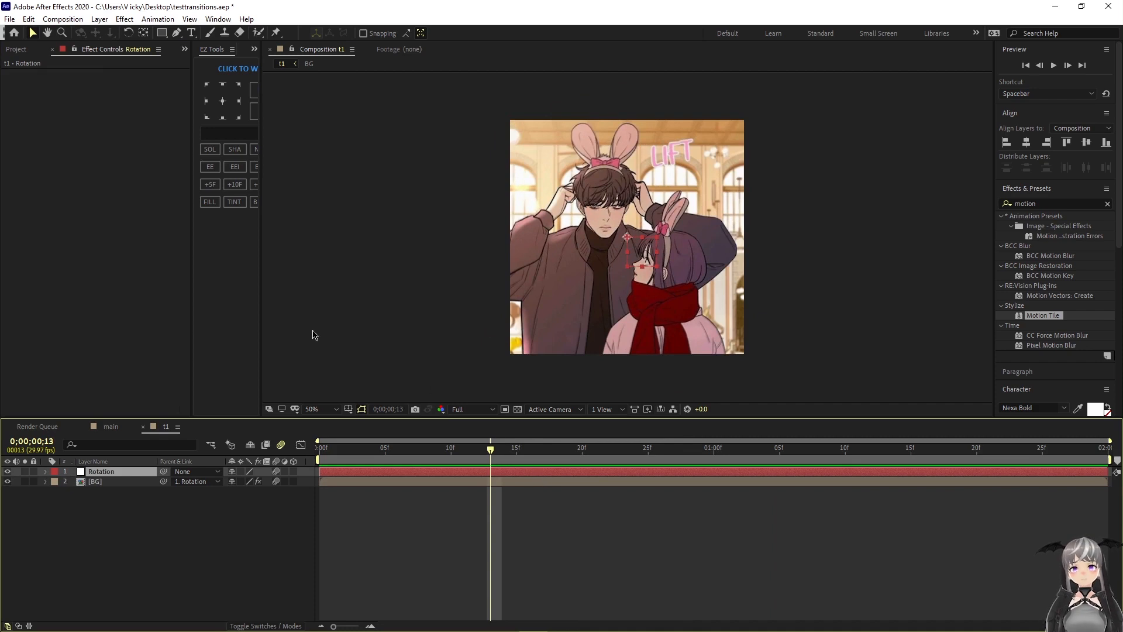
{"action": "left_click", "coordinate": [17, 49]}
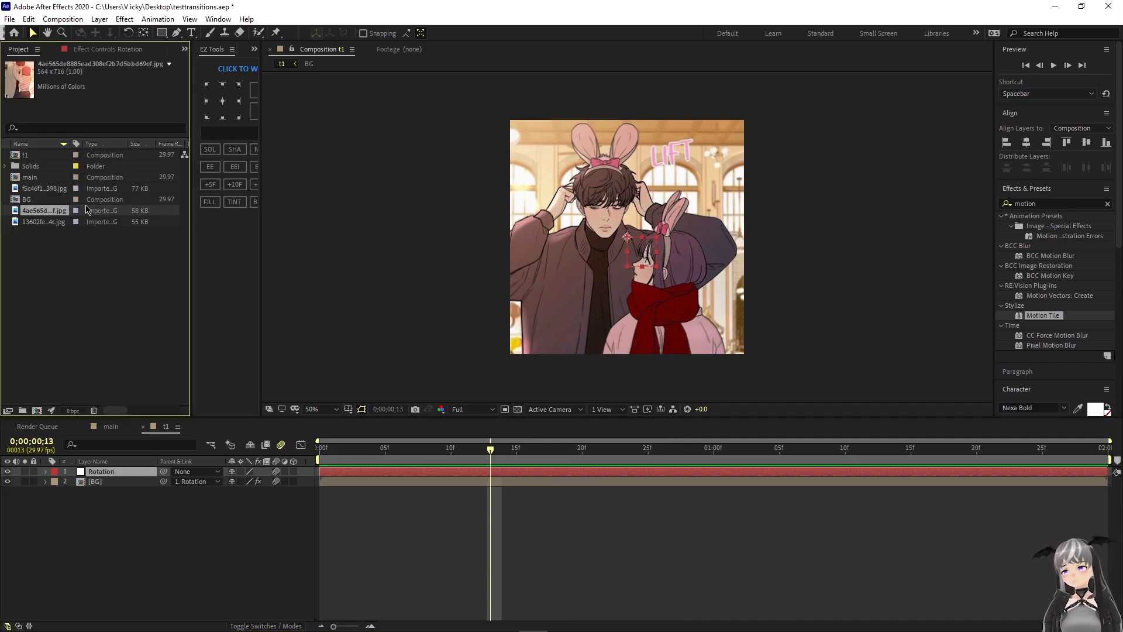
{"action": "left_click", "coordinate": [60, 221]}
{"action": "left_click", "coordinate": [39, 190]}
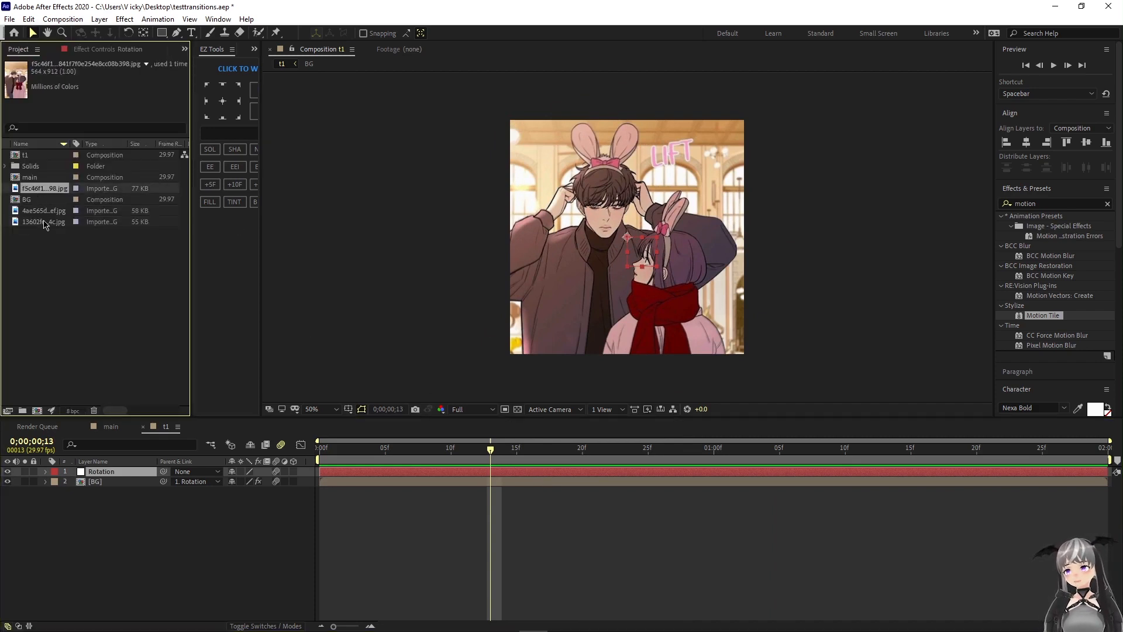
{"action": "left_click", "coordinate": [44, 223]}
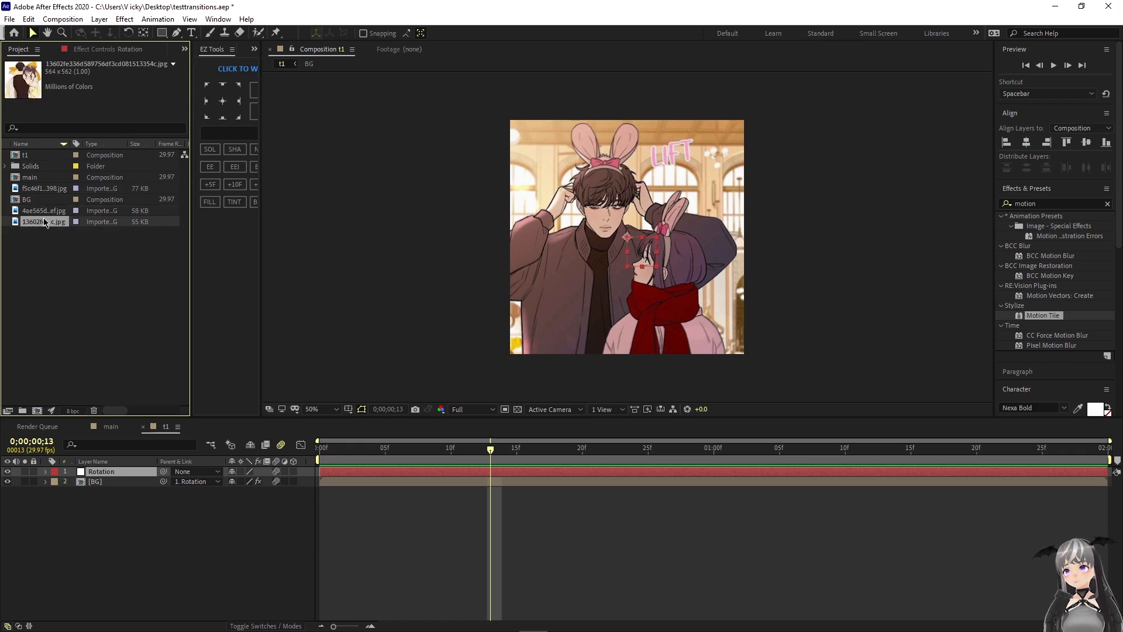
{"action": "left_click_drag", "start_coordinate": [44, 223], "coordinate": [281, 476]}
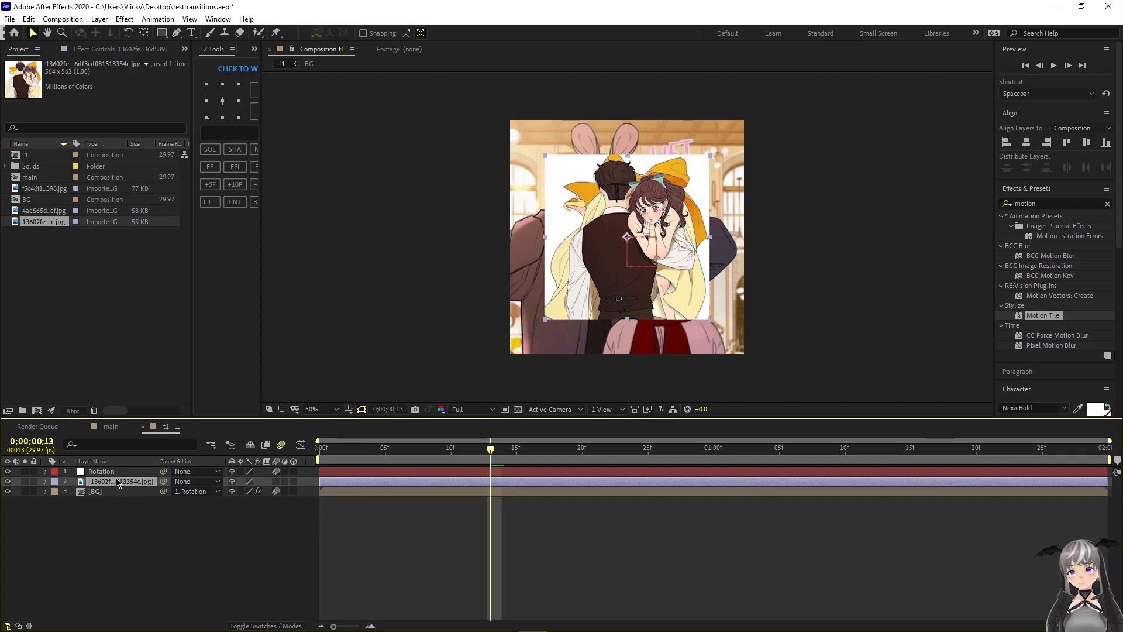
- Shift the new image layer to start at 0;00;00;13, aligned with the first Rotation keyframe
{"action": "left_click_drag", "start_coordinate": [349, 482], "coordinate": [581, 501]}
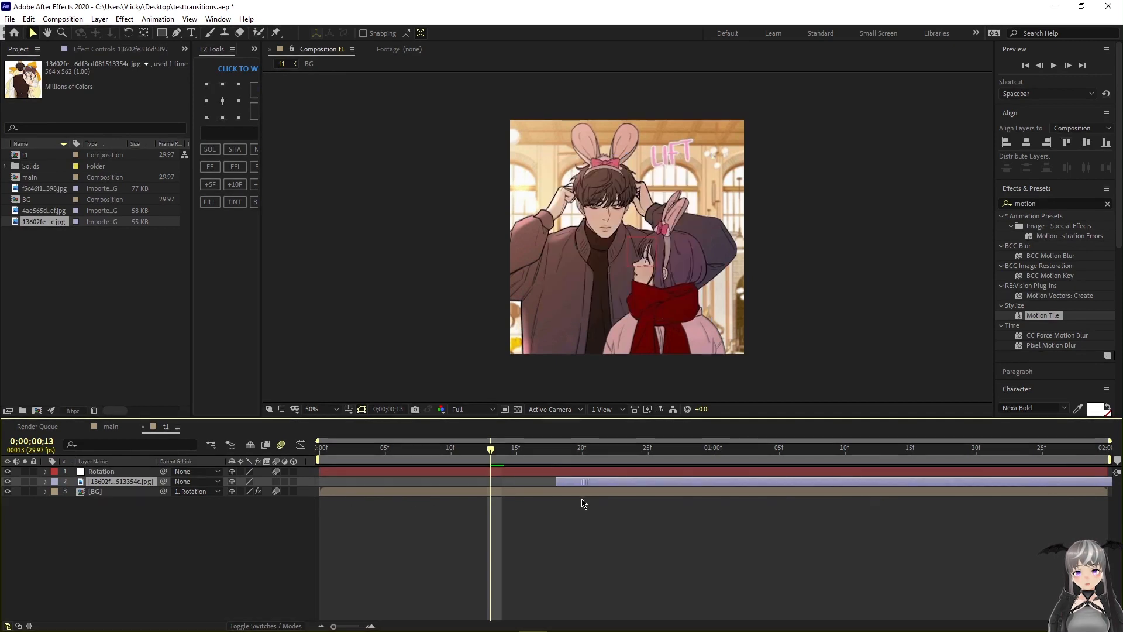
{"action": "left_click", "coordinate": [473, 458]}
{"action": "left_click", "coordinate": [328, 456]}
{"action": "key", "text": "space"}
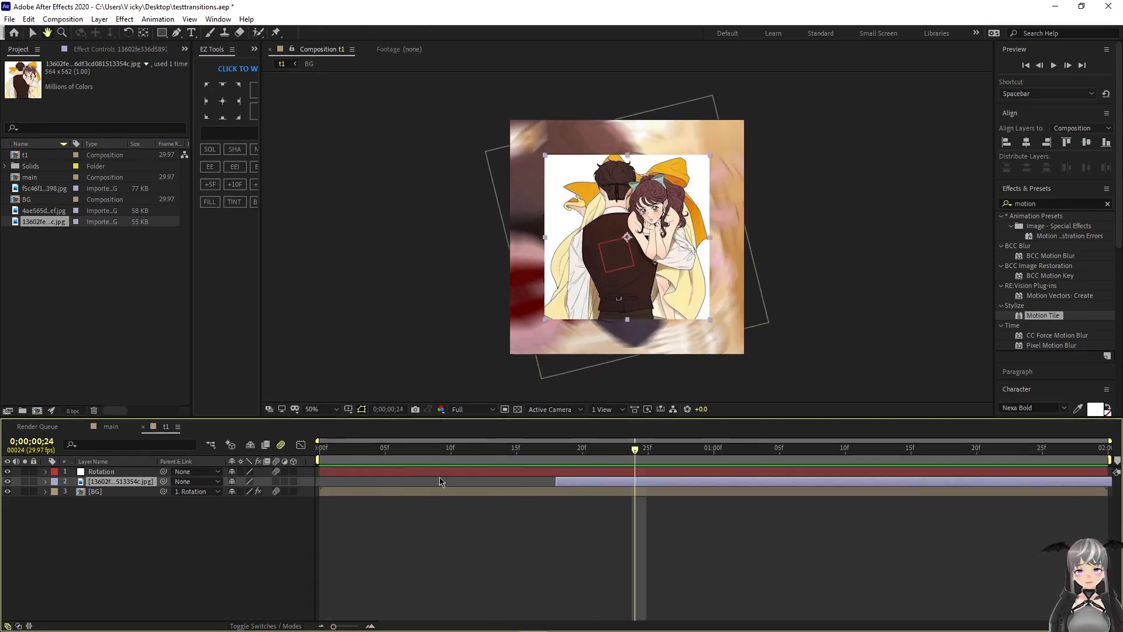
{"action": "left_click", "coordinate": [455, 474]}
{"action": "key", "text": "u"}
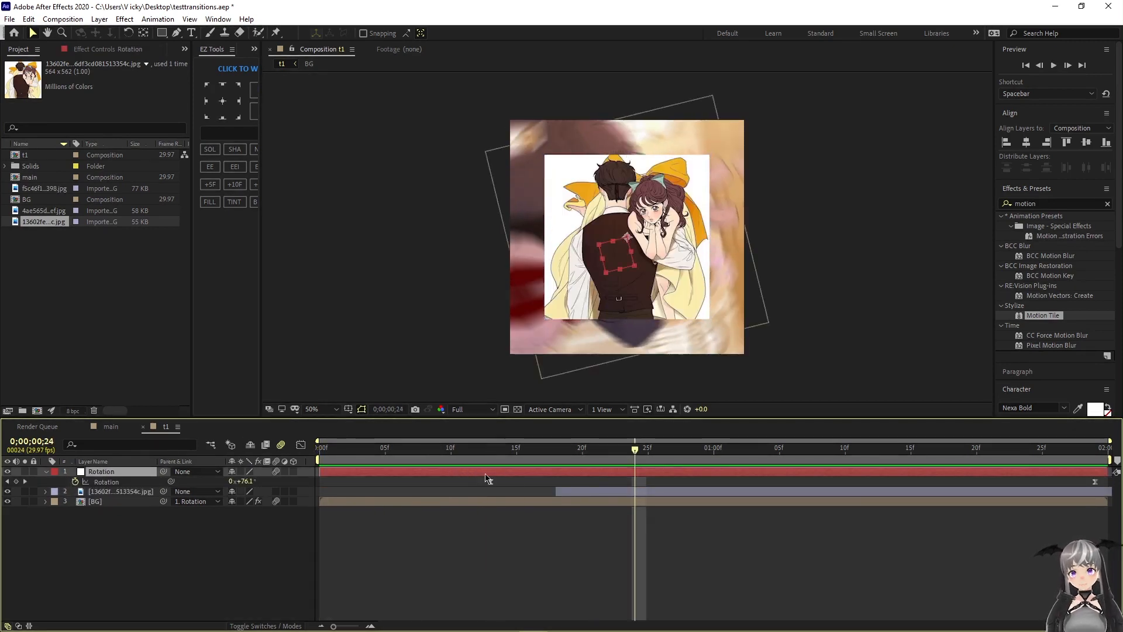
{"action": "left_click_drag", "start_coordinate": [567, 490], "coordinate": [501, 492]}
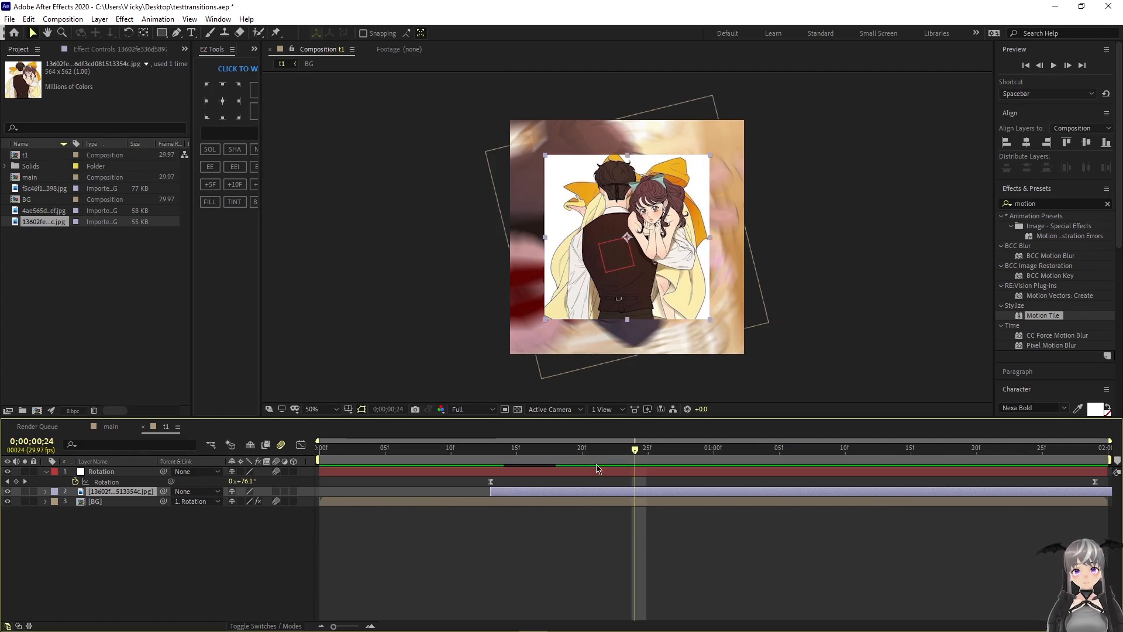
{"action": "left_click_drag", "start_coordinate": [635, 469], "coordinate": [492, 490]}
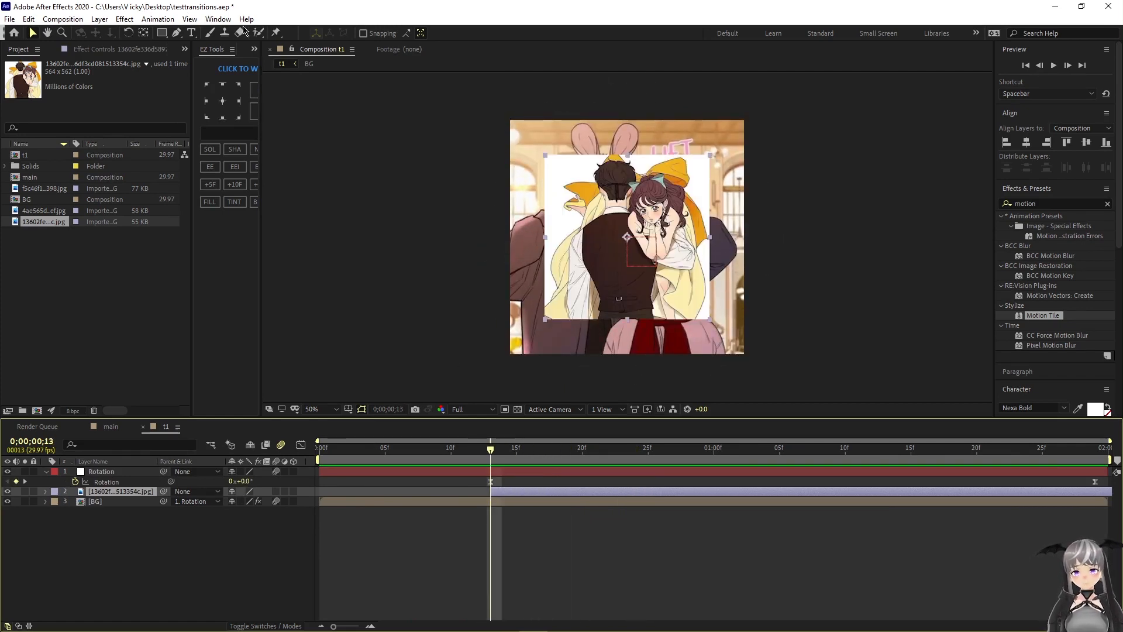
- Mask the new image layer with a rounded square just inside its edges using the Rounded Rectangle tool
{"action": "left_click", "coordinate": [161, 34]}
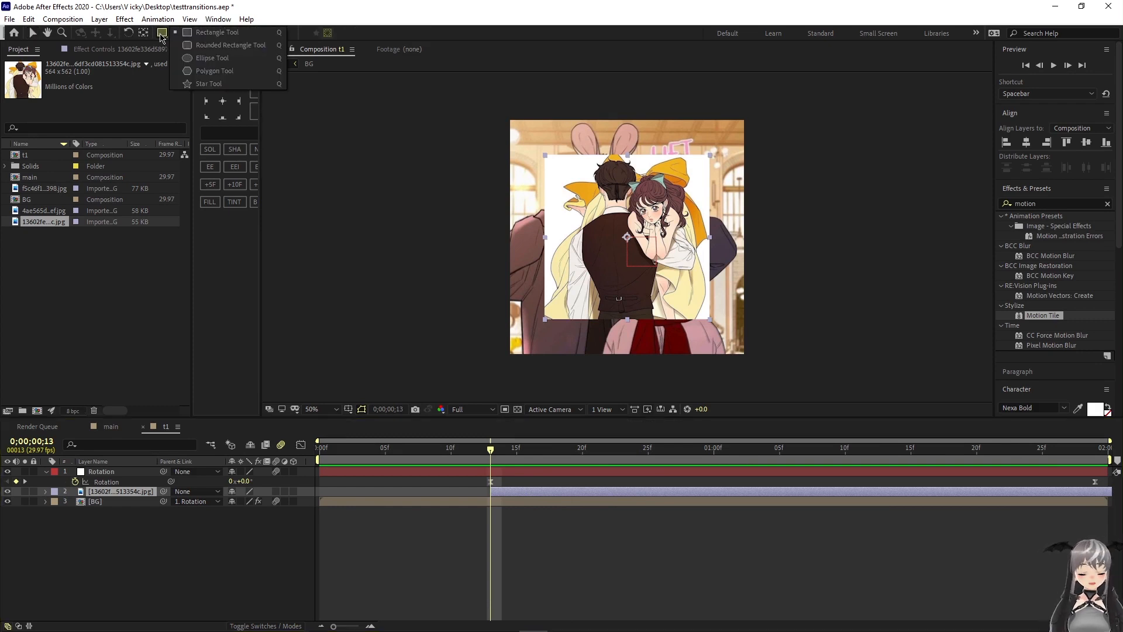
{"action": "left_click", "coordinate": [195, 46]}
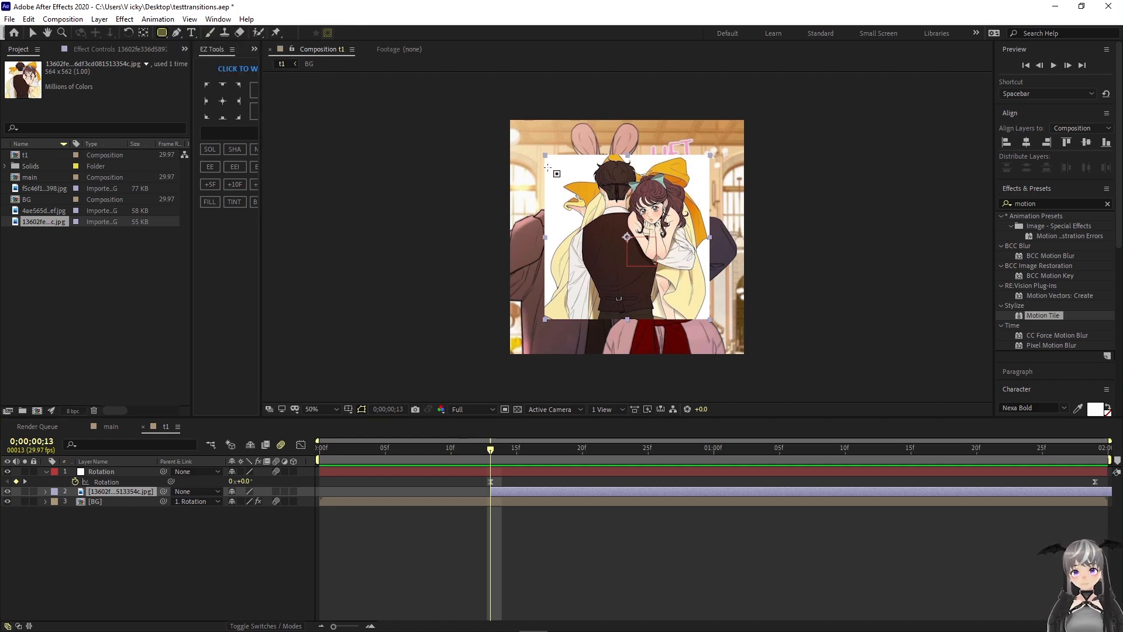
{"action": "key", "text": "shift"}
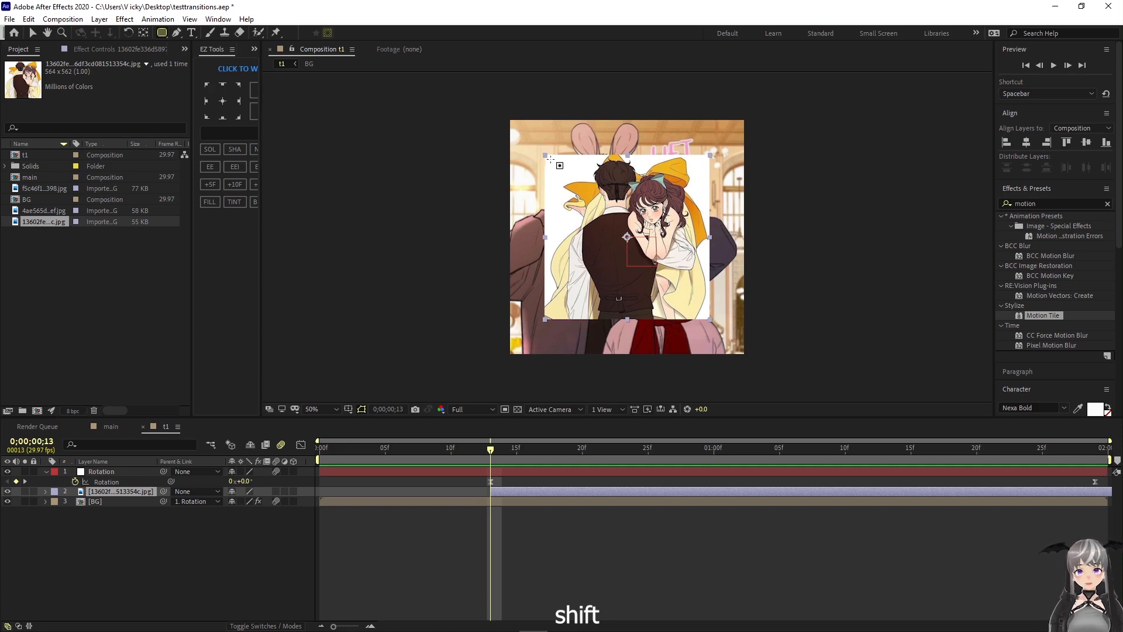
{"action": "left_click_drag", "start_coordinate": [550, 158], "coordinate": [706, 250]}
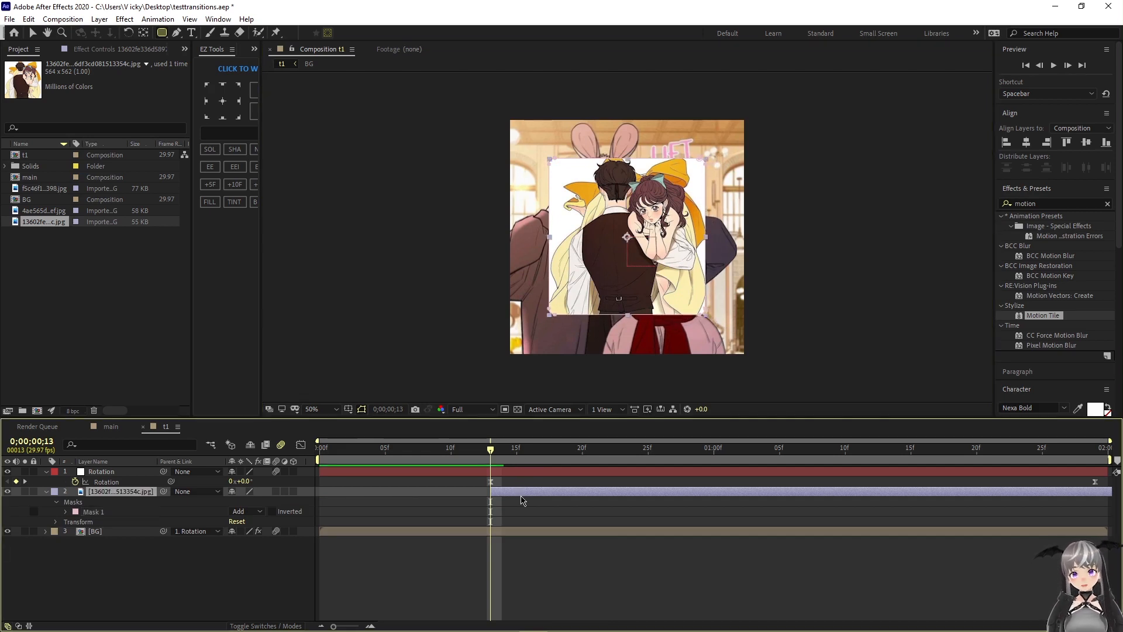
{"action": "key", "text": "v"}
{"action": "left_click", "coordinate": [604, 542]}
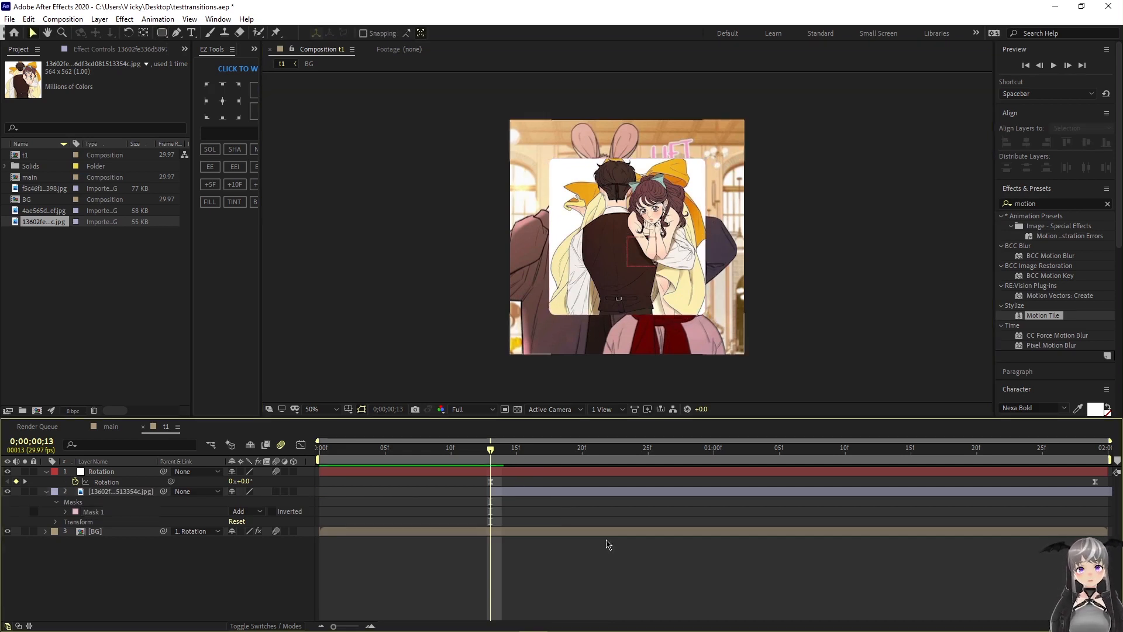
- Clear the effects search and copy Mask 1 from the 564 x 562 image layer
{"action": "left_click", "coordinate": [648, 497]}
{"action": "left_click", "coordinate": [1108, 204]}
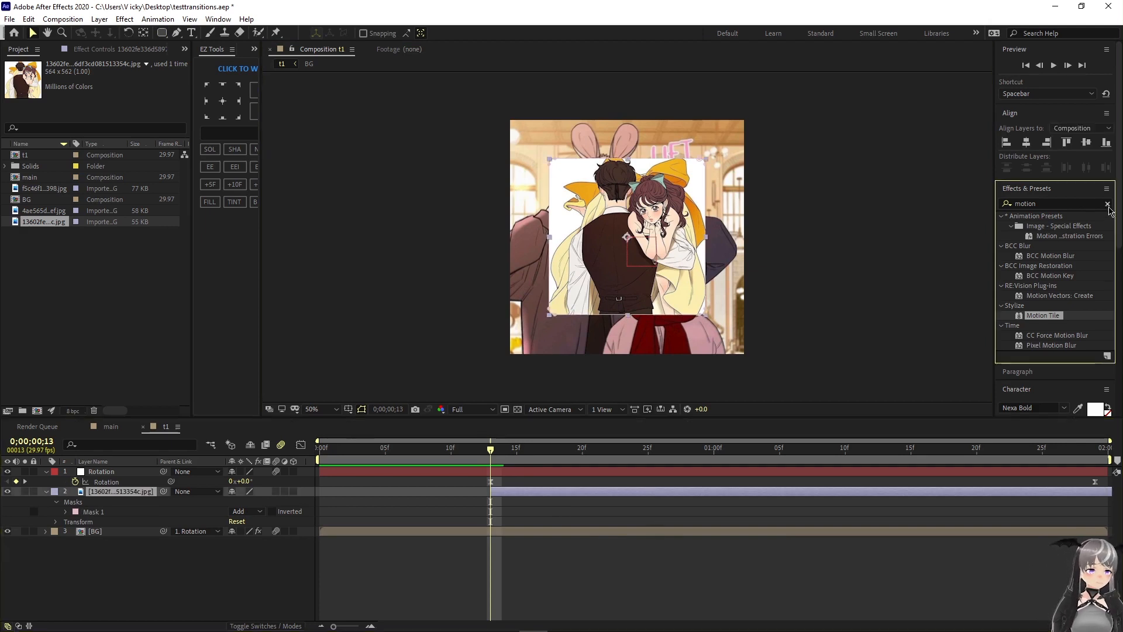
{"action": "left_click", "coordinate": [1069, 192]}
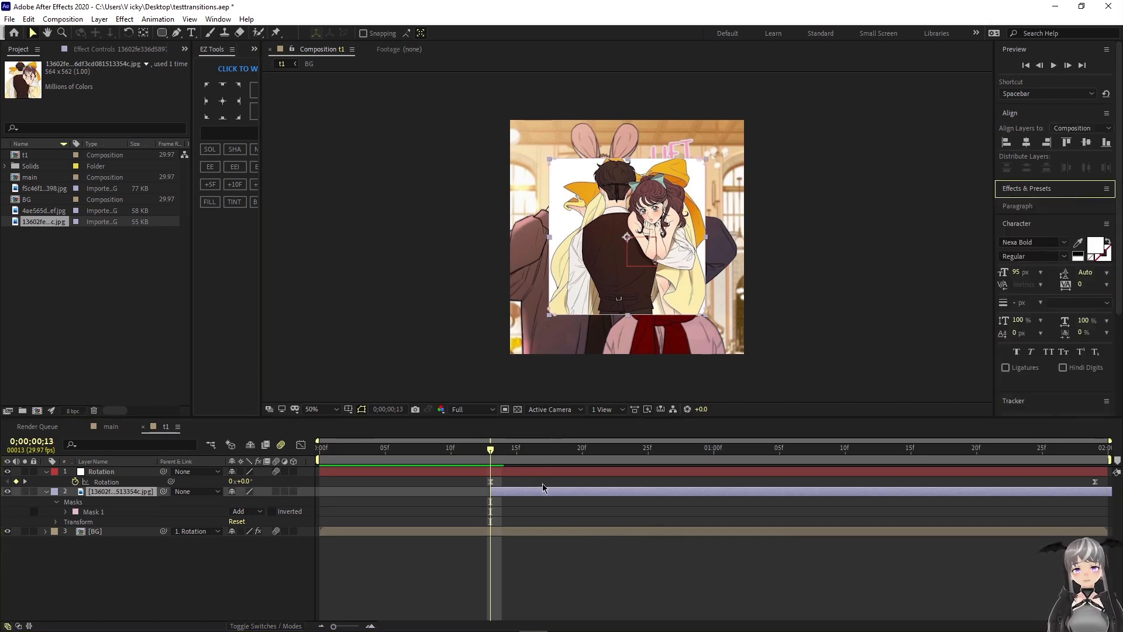
{"action": "left_click", "coordinate": [94, 513]}
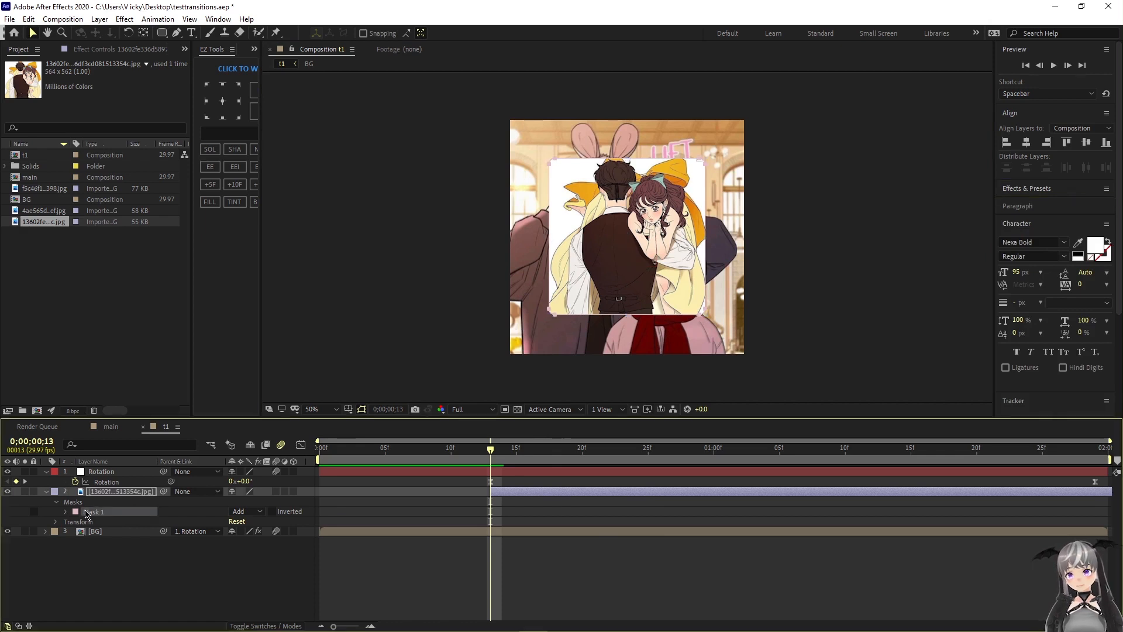
{"action": "key", "text": "m"}
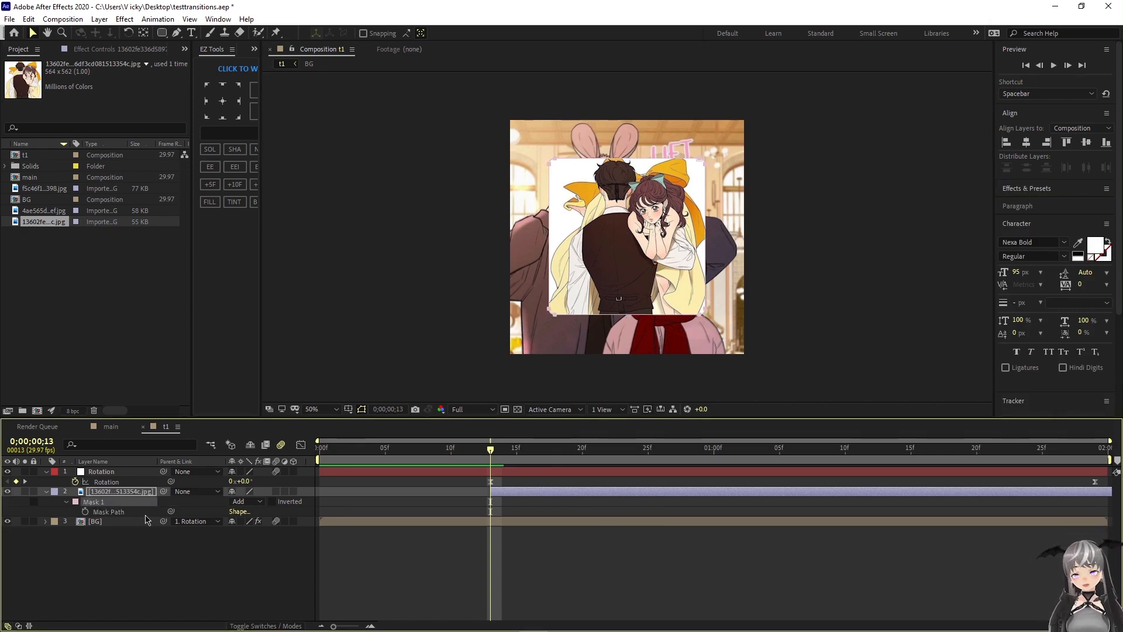
{"action": "key", "text": "m"}
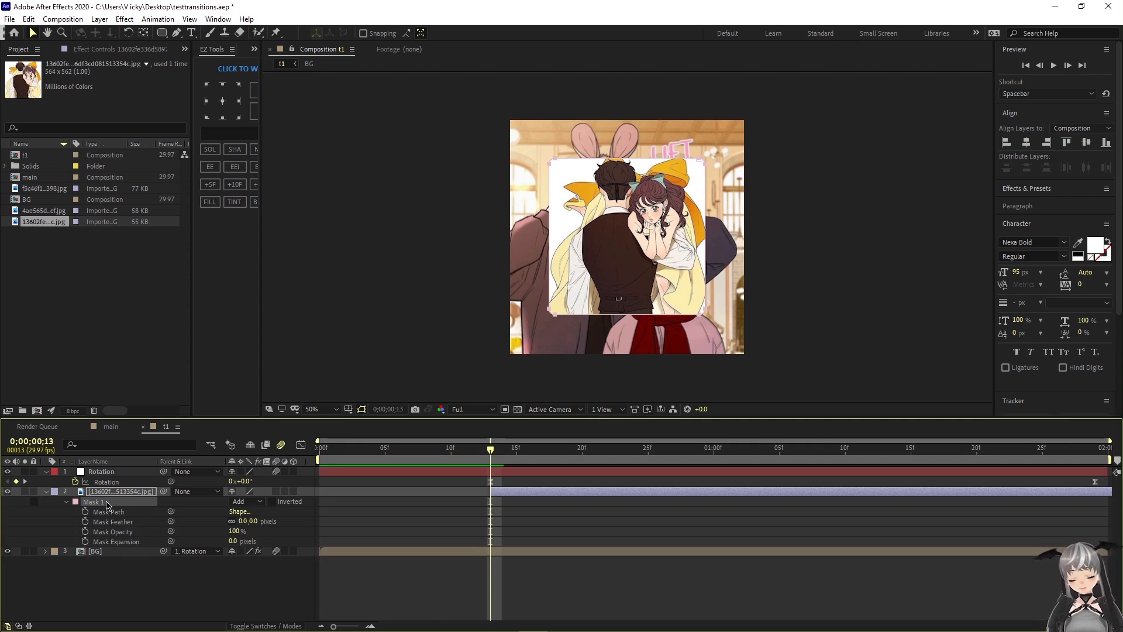
{"action": "key", "text": "ctrl+c"}
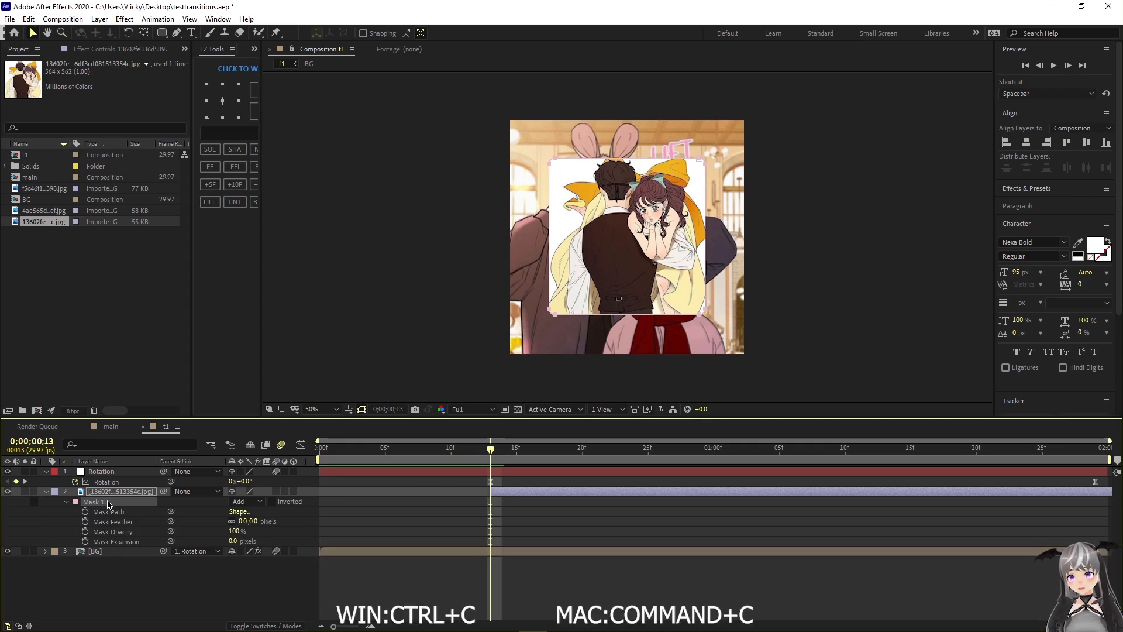
{"action": "key", "text": "u"}
{"action": "left_click", "coordinate": [564, 518]}
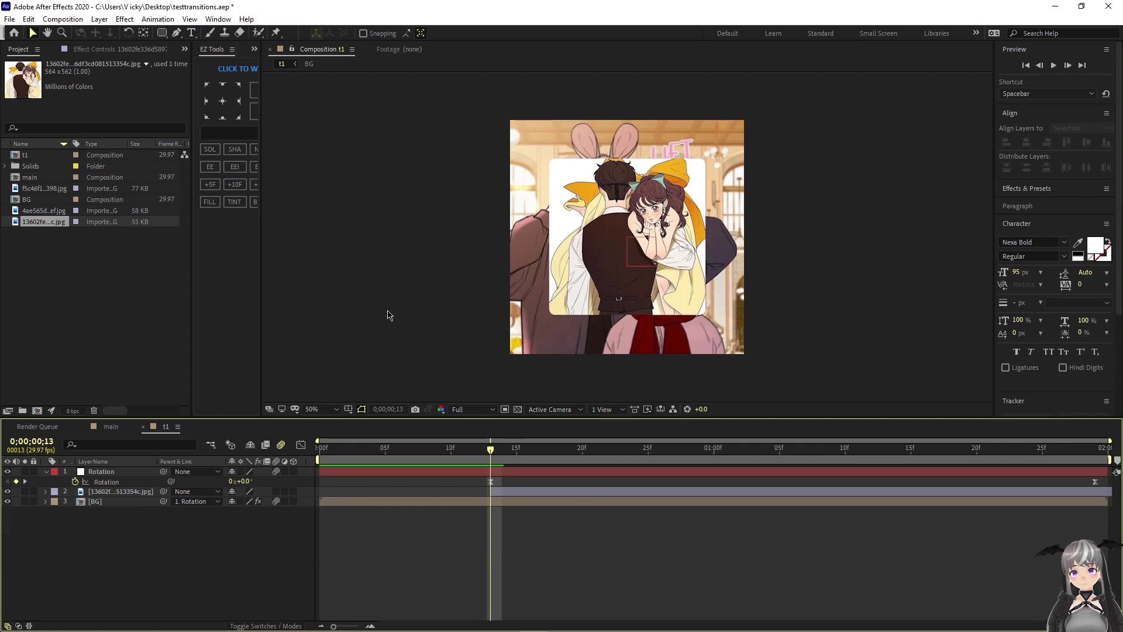
- Place the 564 x 716 image from the project above the masked image layer, starting at 0;00;00;13
{"action": "left_click", "coordinate": [57, 212]}
{"action": "left_click_drag", "start_coordinate": [53, 212], "coordinate": [499, 493]}
{"action": "left_click", "coordinate": [115, 502]}
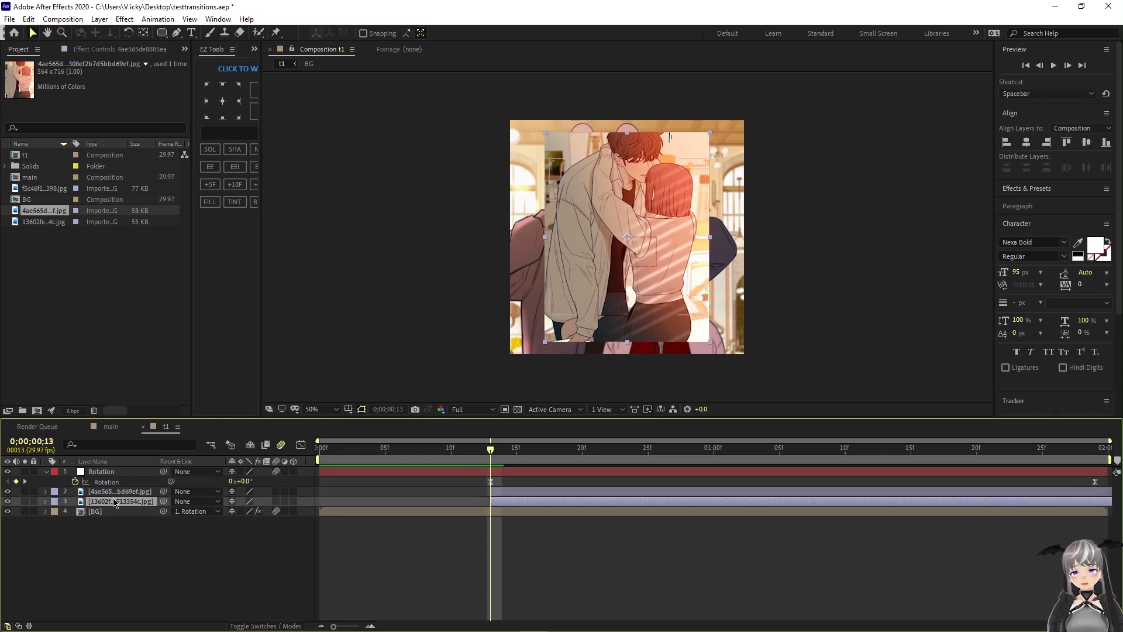
- Paste the copied mask onto the 564 x 716 image layer and shift the mask upward so it includes the man's hair
{"action": "left_click", "coordinate": [117, 492]}
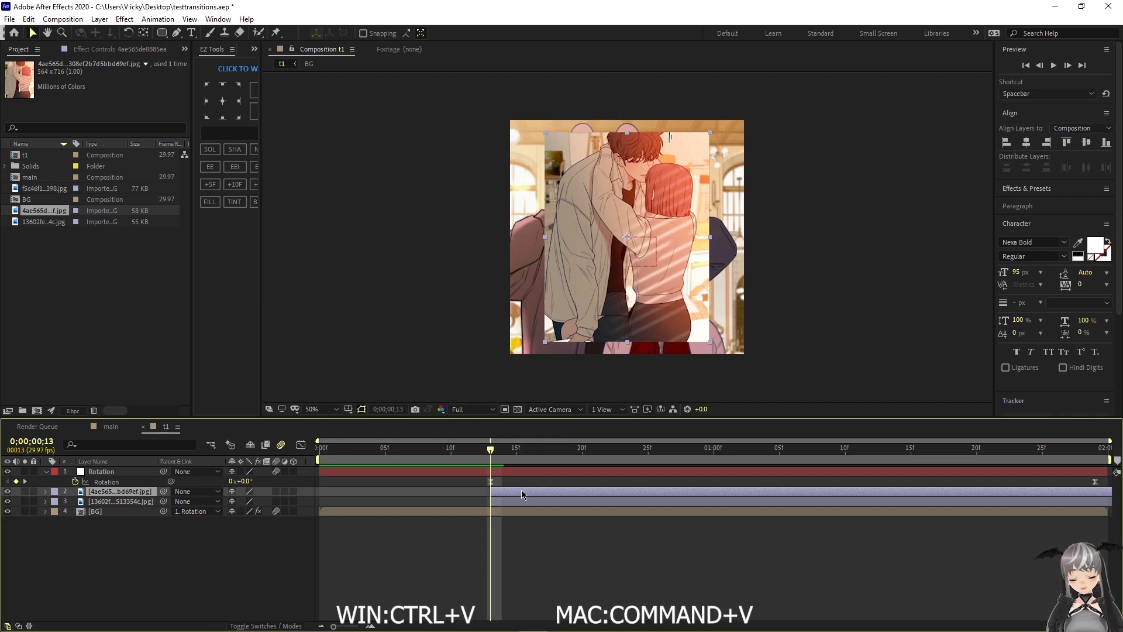
{"action": "key", "text": "ctrl+v"}
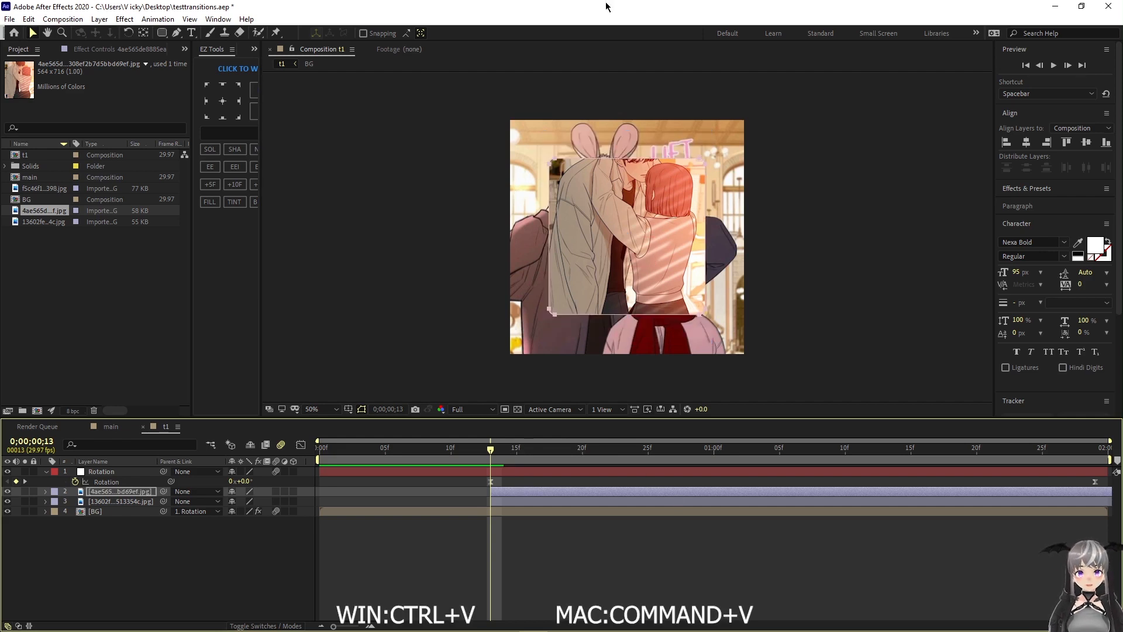
{"action": "left_click", "coordinate": [629, 316]}
{"action": "left_click_drag", "start_coordinate": [639, 281], "coordinate": [640, 265]}
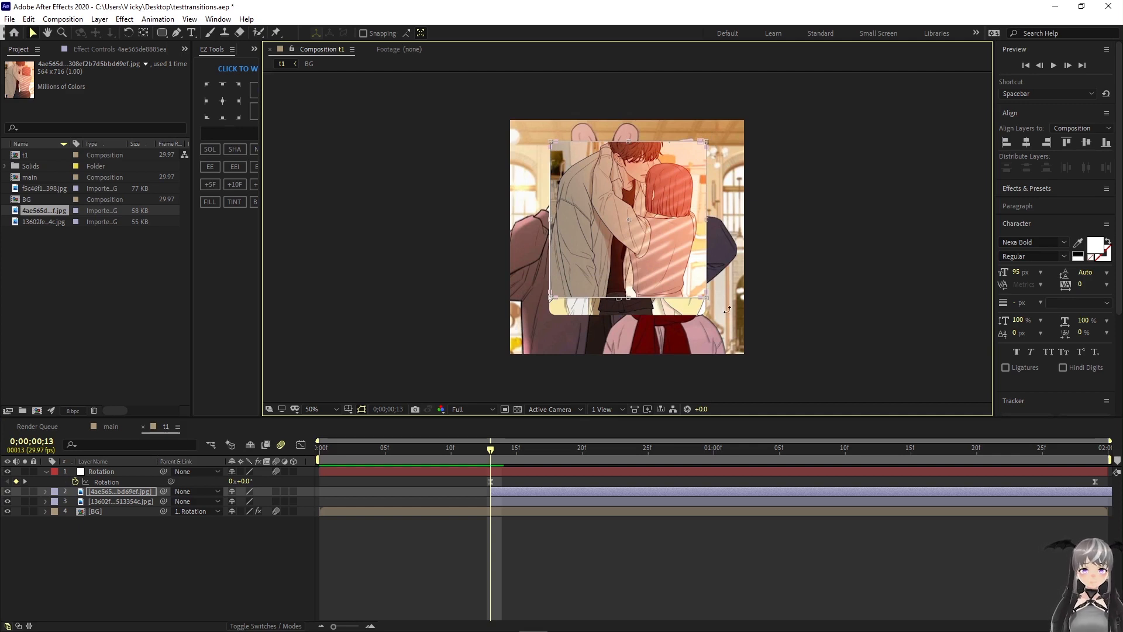
- Set the scale of both image layers to 65% and fit the composition view up to 100%
{"action": "left_click", "coordinate": [709, 512]}
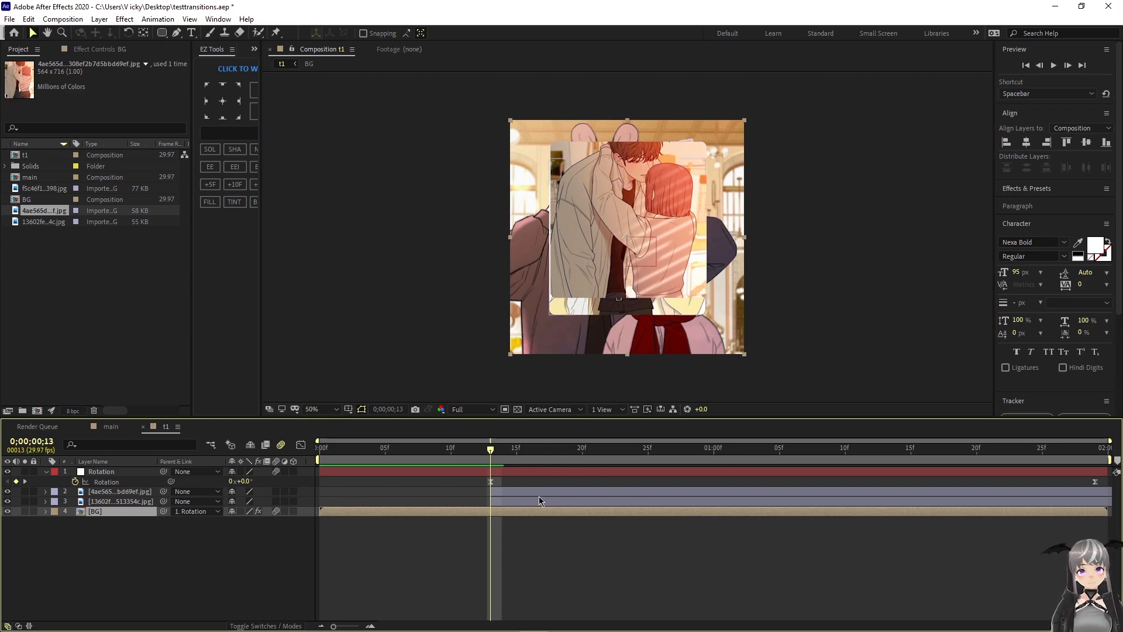
{"action": "left_click", "coordinate": [539, 494]}
{"action": "key", "text": "s"}
{"action": "left_click", "coordinate": [141, 512]}
{"action": "key", "text": "s"}
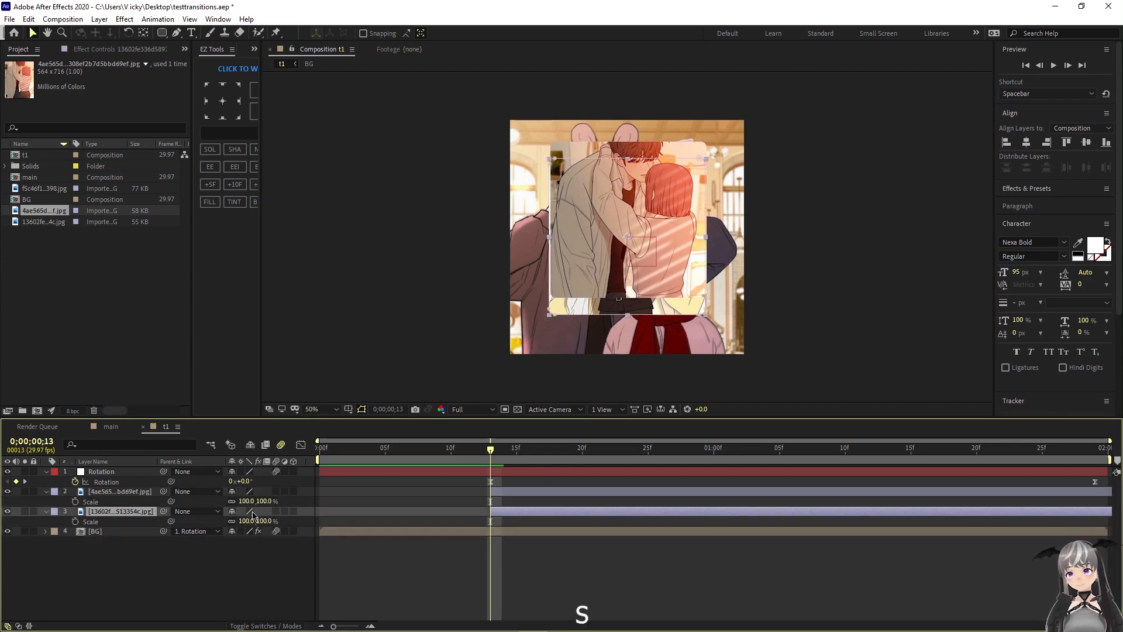
{"action": "left_click", "coordinate": [95, 504], "text": "shift"}
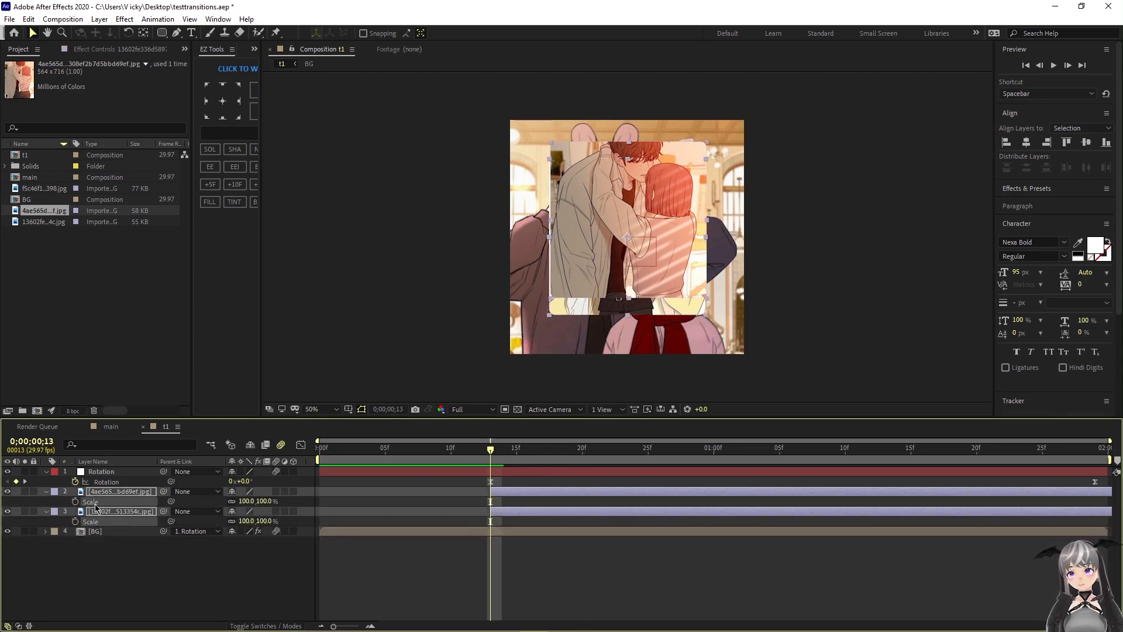
{"action": "left_click_drag", "start_coordinate": [246, 501], "coordinate": [230, 501]}
{"action": "left_click", "coordinate": [348, 409]}
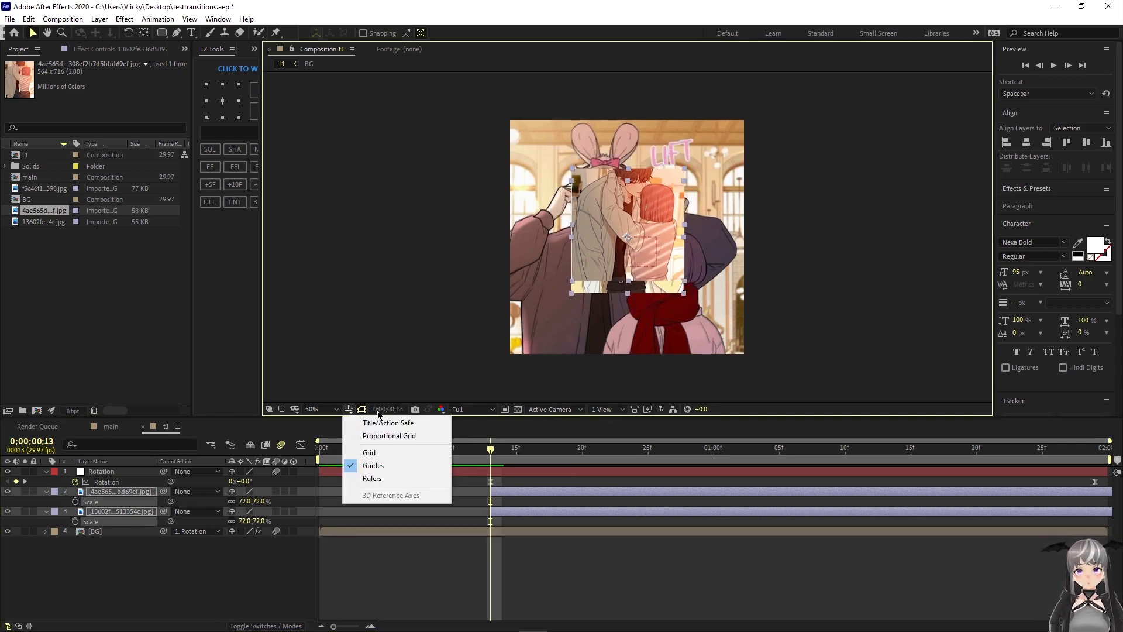
{"action": "left_click", "coordinate": [305, 409]}
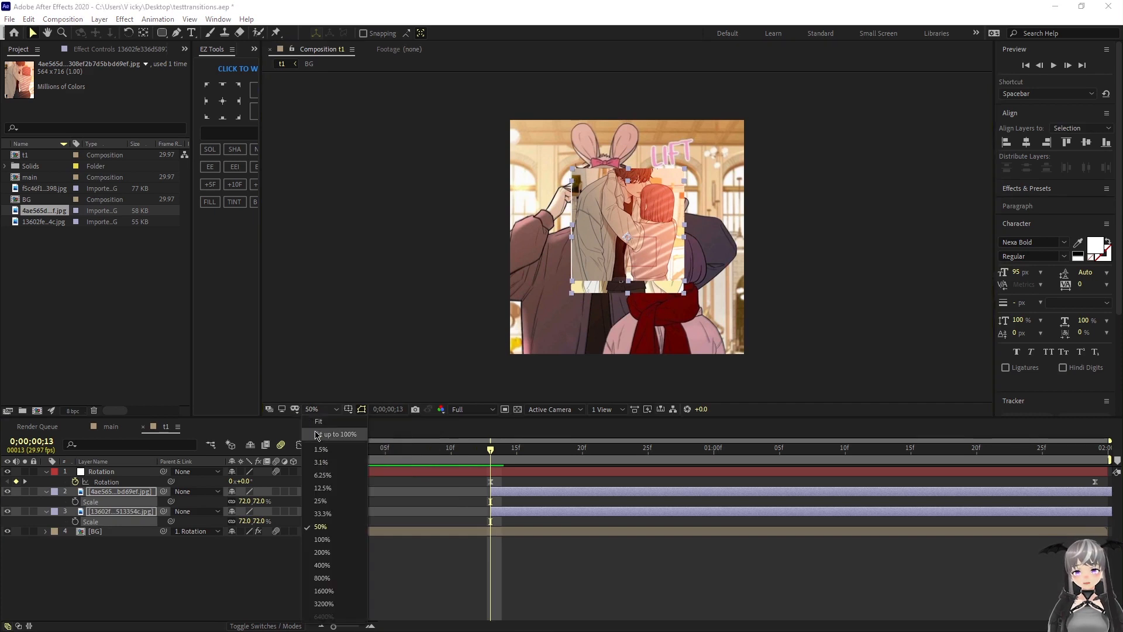
{"action": "left_click", "coordinate": [320, 434]}
{"action": "left_click", "coordinate": [244, 521]}
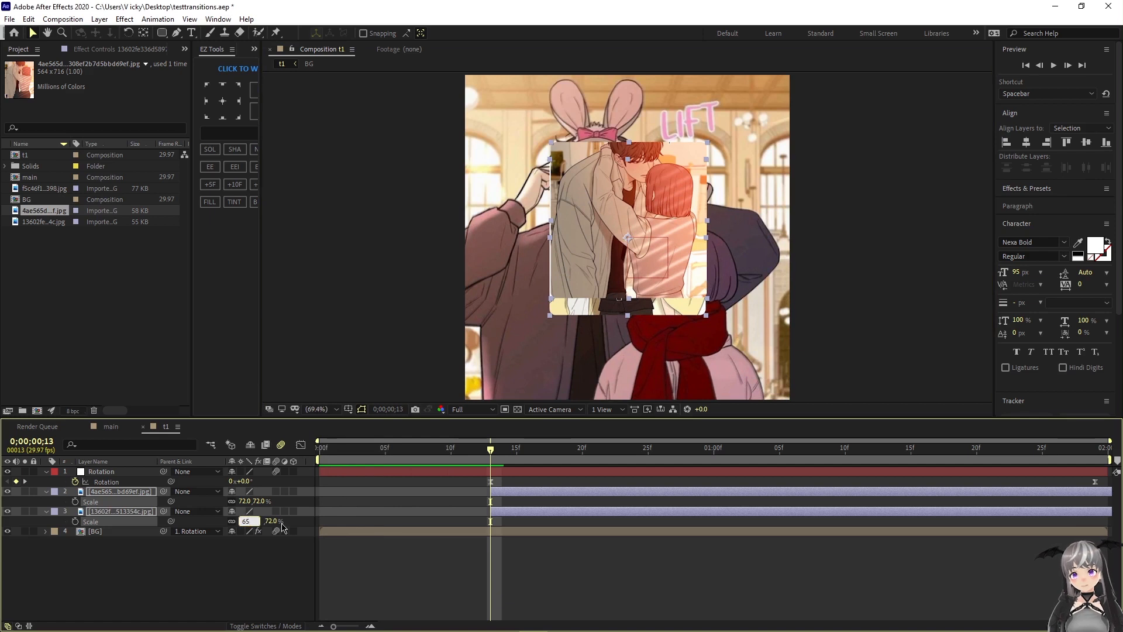
{"action": "key", "text": "Return"}
{"action": "left_click", "coordinate": [600, 541]}
- Collapse the Scale properties and shift the 564 x 716 image layer to start at about 0;00;00;28
{"action": "left_click", "coordinate": [561, 516]}
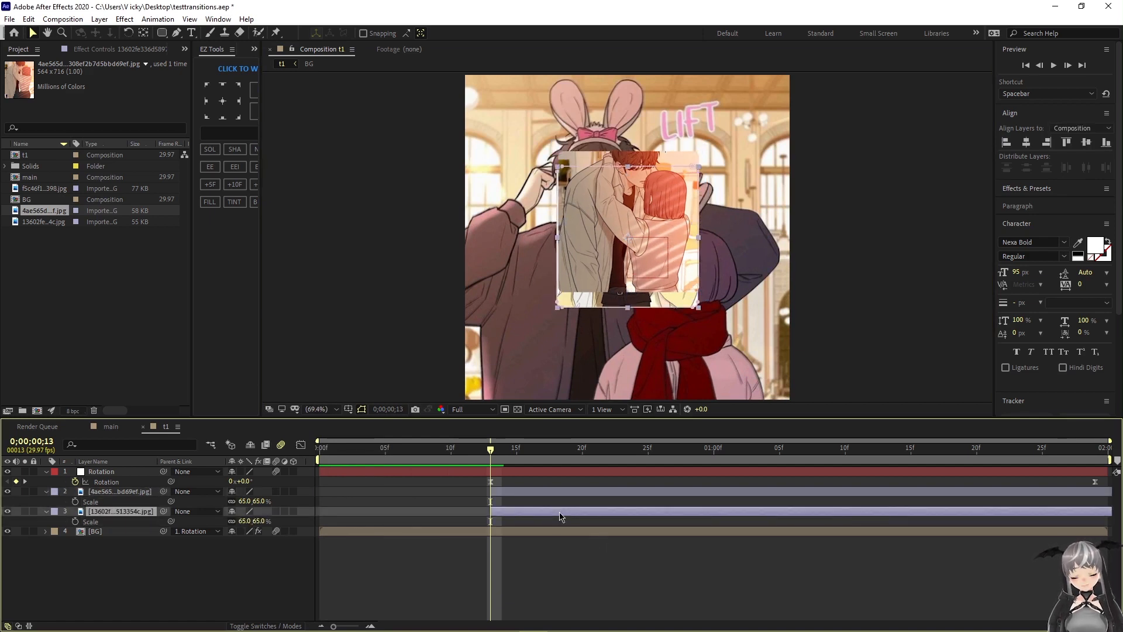
{"action": "key", "text": "s"}
{"action": "left_click", "coordinate": [532, 494]}
{"action": "key", "text": "s"}
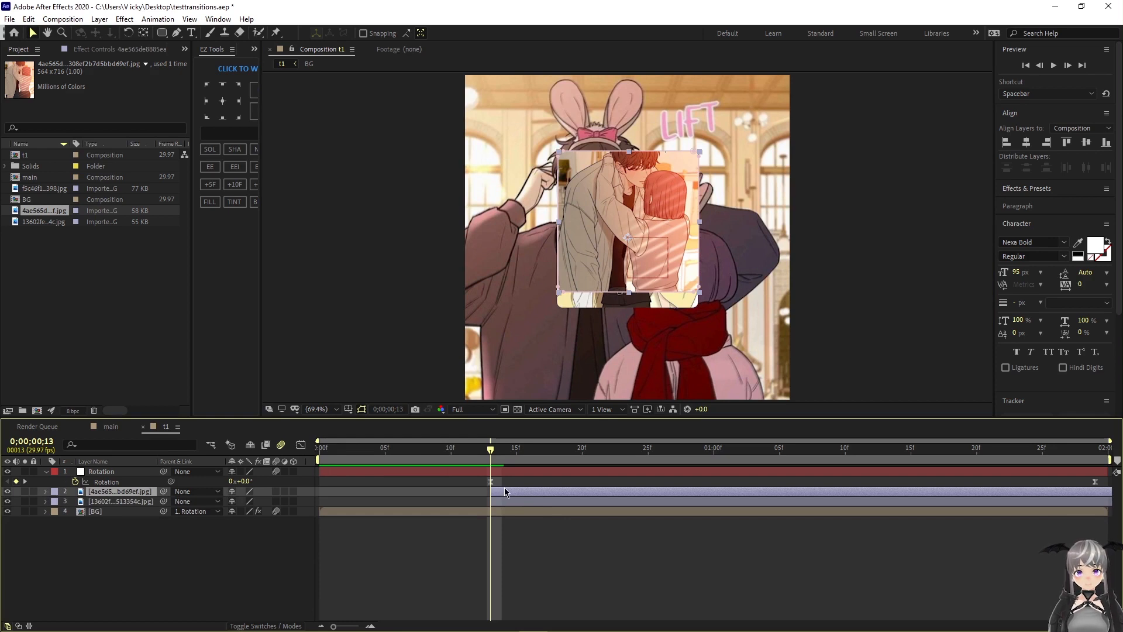
{"action": "mouse_move", "coordinate": [505, 491]}
{"action": "left_mouse_down"}
{"action": "mouse_move", "coordinate": [628, 493]}
{"action": "mouse_move", "coordinate": [505, 492]}
{"action": "left_mouse_up"}
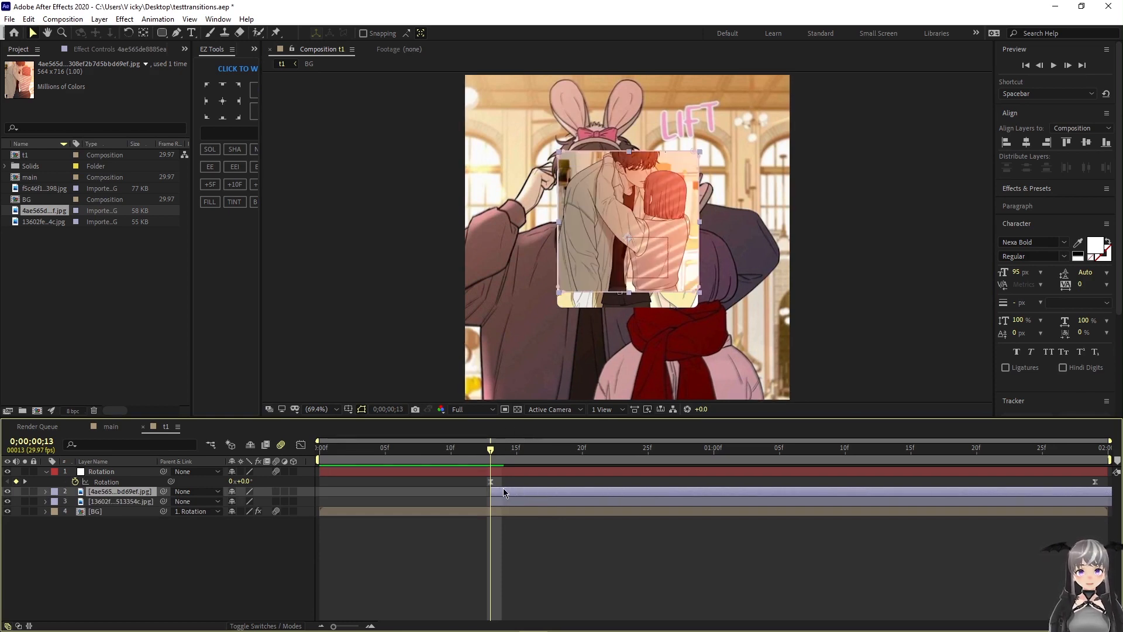
{"action": "left_click_drag", "start_coordinate": [504, 493], "coordinate": [694, 494]}
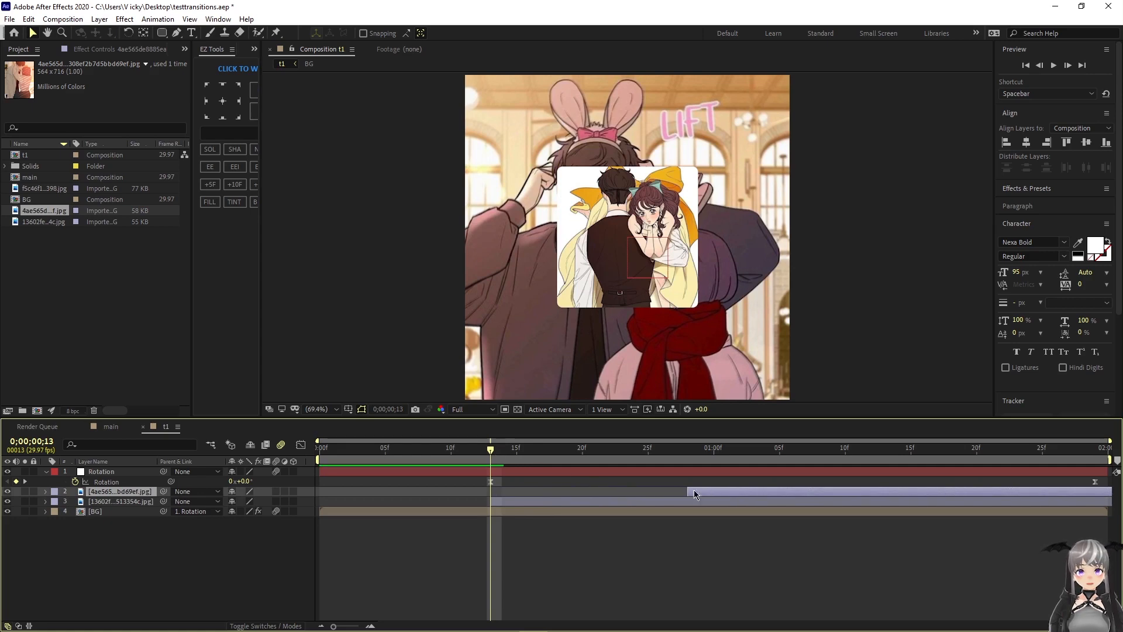
- At 0;00;01;01, offset the two images diagonally, the 564 x 562 one up and left, the 564 x 716 one down and right
{"action": "key", "text": "space"}
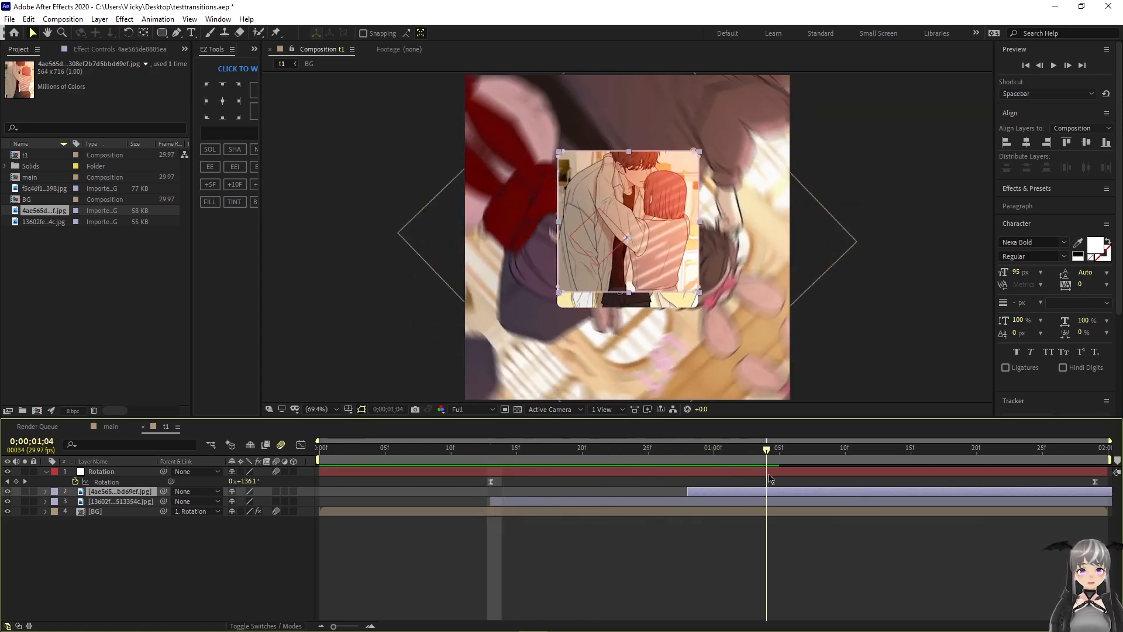
{"action": "key", "text": "space"}
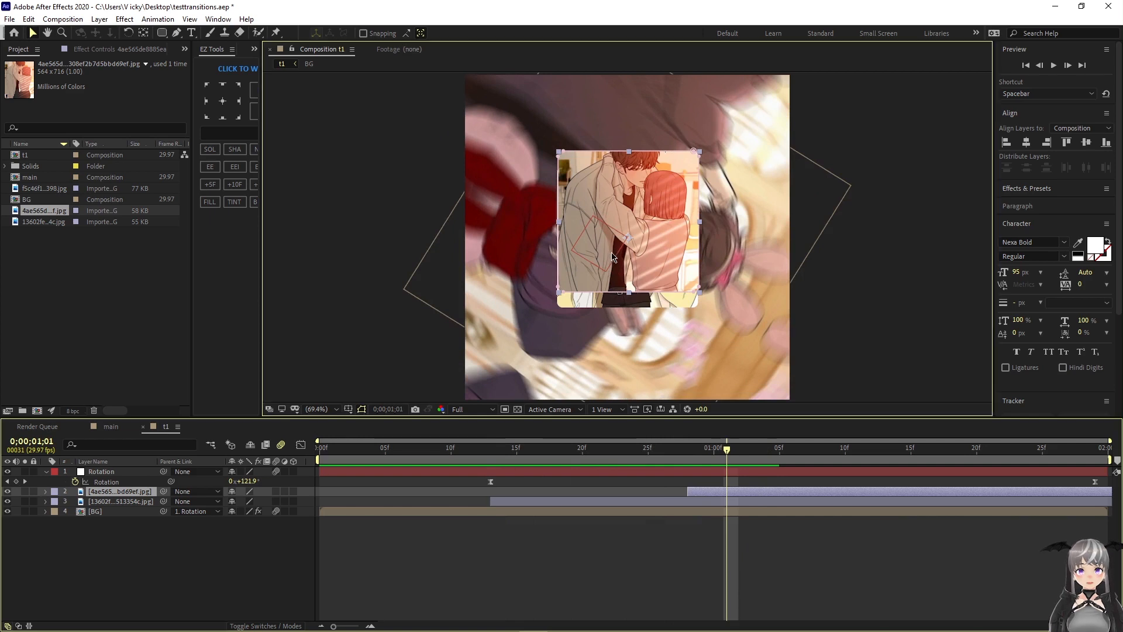
{"action": "left_click_drag", "start_coordinate": [612, 256], "coordinate": [647, 309]}
{"action": "left_click", "coordinate": [627, 189]}
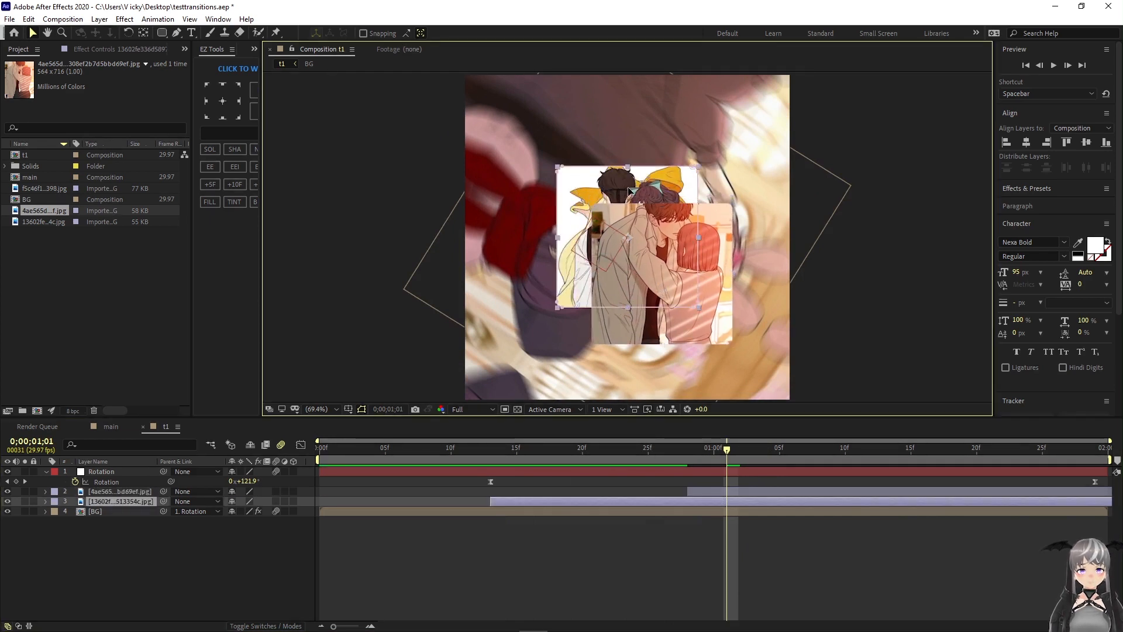
{"action": "left_click_drag", "start_coordinate": [628, 188], "coordinate": [499, 164]}
{"action": "left_click", "coordinate": [139, 500]}
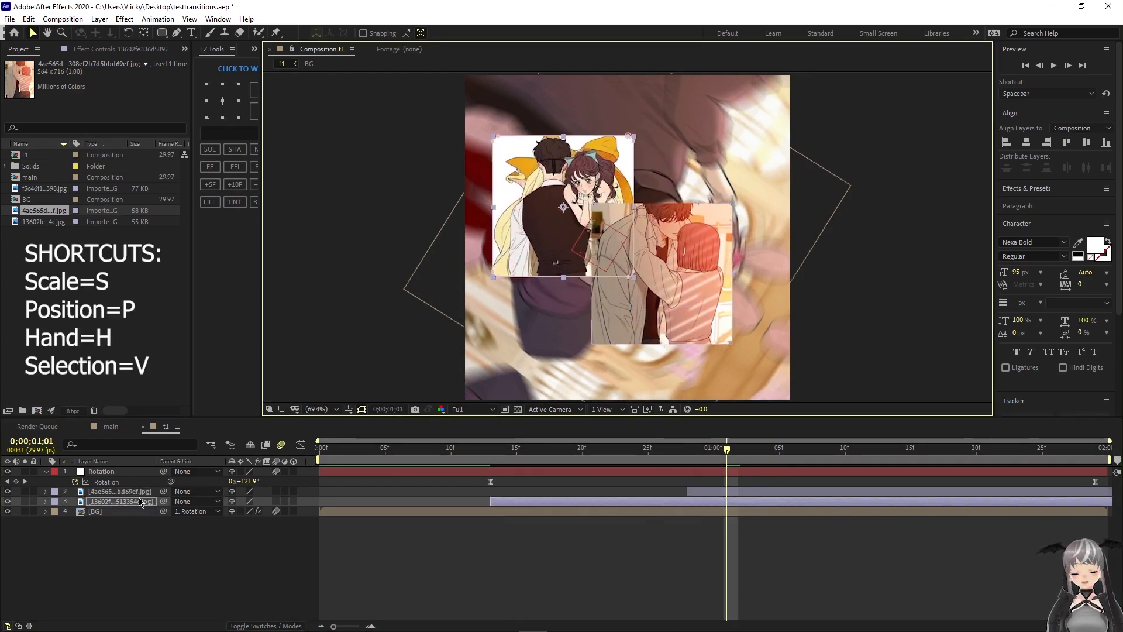
{"action": "left_click_drag", "start_coordinate": [563, 207], "coordinate": [571, 212]}
{"action": "left_click_drag", "start_coordinate": [662, 274], "coordinate": [671, 277]}
- Tilt the 564 x 562 image slightly counterclockwise and the 564 x 716 image slightly clockwise
{"action": "left_click", "coordinate": [572, 501]}
{"action": "key", "text": "r"}
{"action": "mouse_move", "coordinate": [248, 511]}
{"action": "left_mouse_down"}
{"action": "mouse_move", "coordinate": [255, 506]}
{"action": "mouse_move", "coordinate": [235, 502]}
{"action": "left_mouse_up"}
{"action": "left_click", "coordinate": [139, 492]}
{"action": "key", "text": "r"}
{"action": "key", "text": "comma"}
{"action": "key", "text": "r"}
{"action": "left_click", "coordinate": [715, 502]}
{"action": "key", "text": "r"}
- Check the Position properties of both image layers and preview the transition from 0;00;00;10
{"action": "left_click", "coordinate": [1055, 448]}
{"action": "key", "text": "p"}
{"action": "left_click", "coordinate": [141, 492]}
{"action": "key", "text": "p"}
{"action": "key", "text": "p"}
{"action": "left_click", "coordinate": [114, 502]}
{"action": "key", "text": "p"}
{"action": "left_click", "coordinate": [451, 448]}
{"action": "key", "text": "space"}
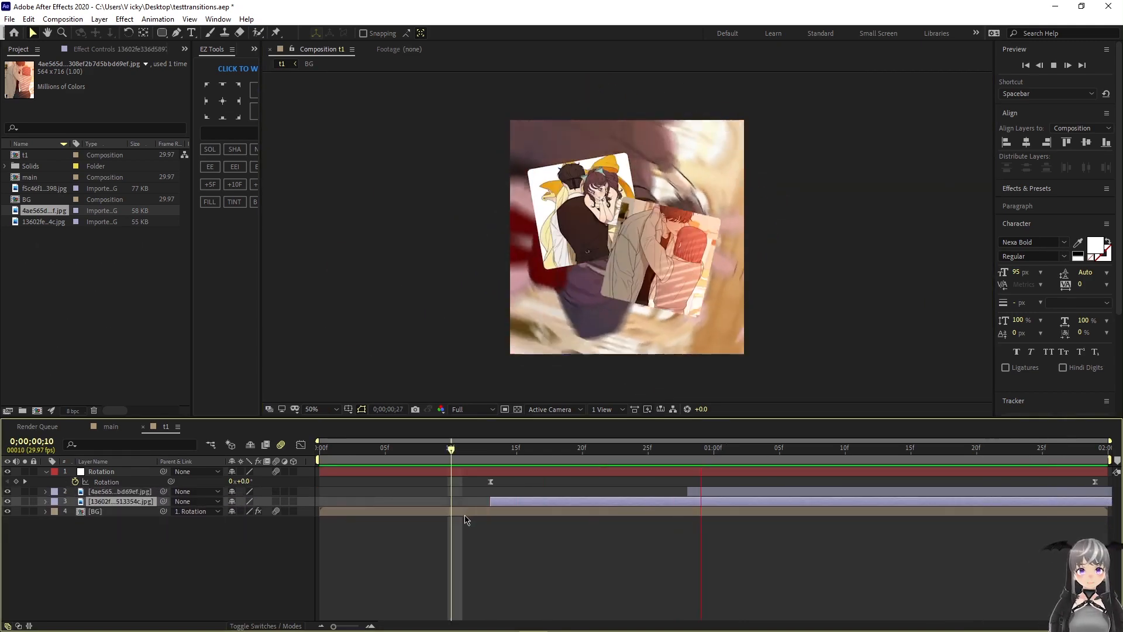
{"action": "key", "text": "space"}
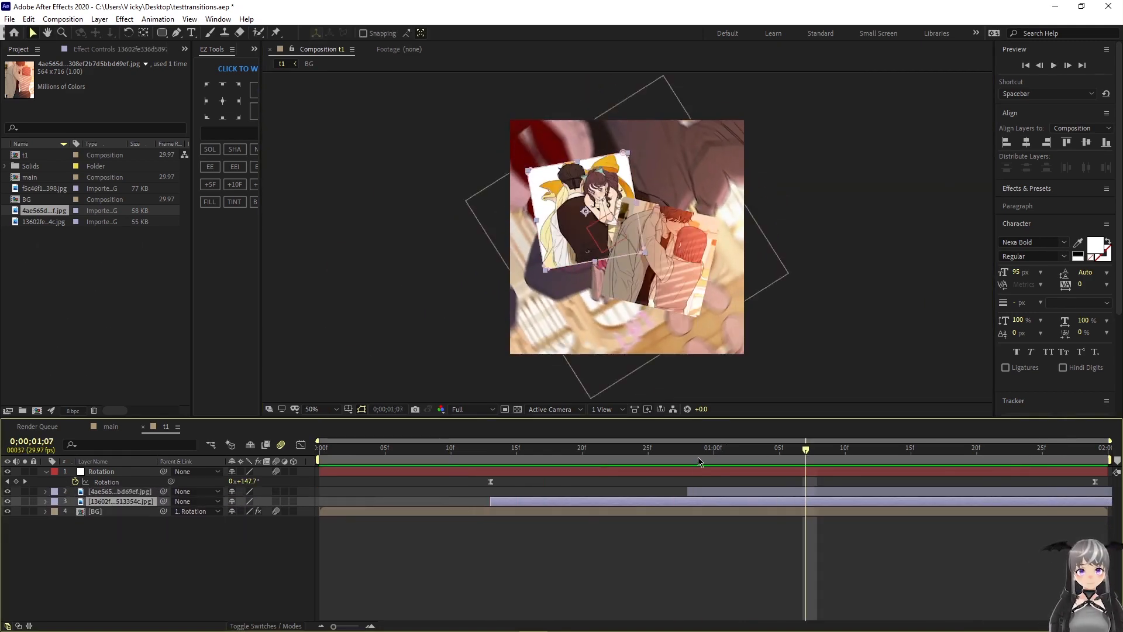
- At the 0;00;00;13 keyframe, enable motion blur on both image layers and make the 564 x 562 image layer 3D
{"action": "key", "text": "j"}
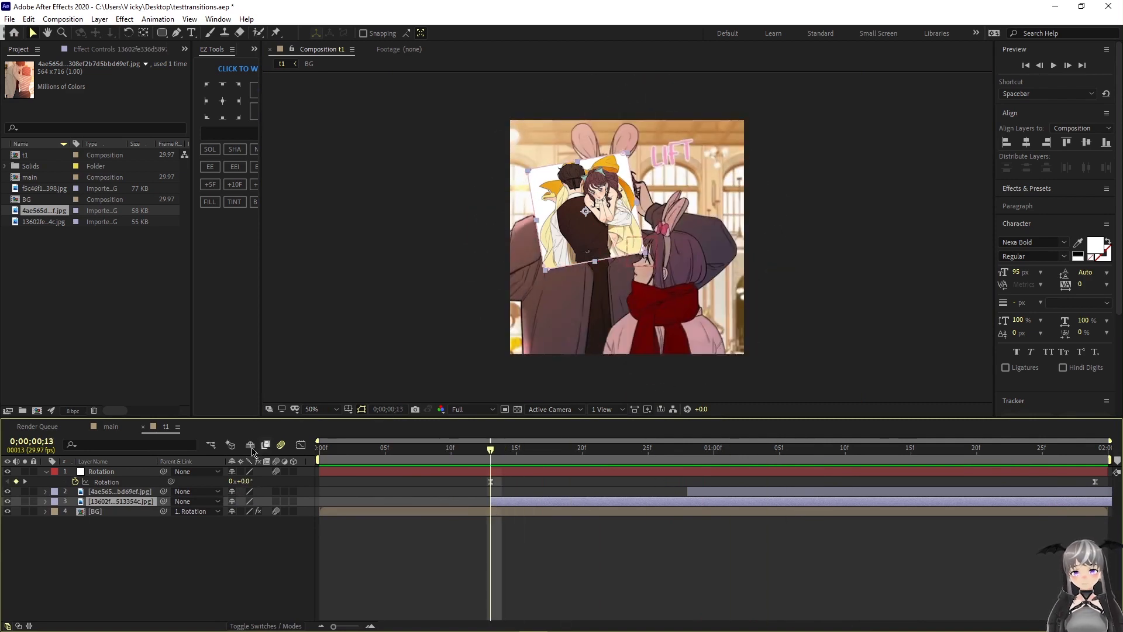
{"action": "left_click", "coordinate": [327, 409]}
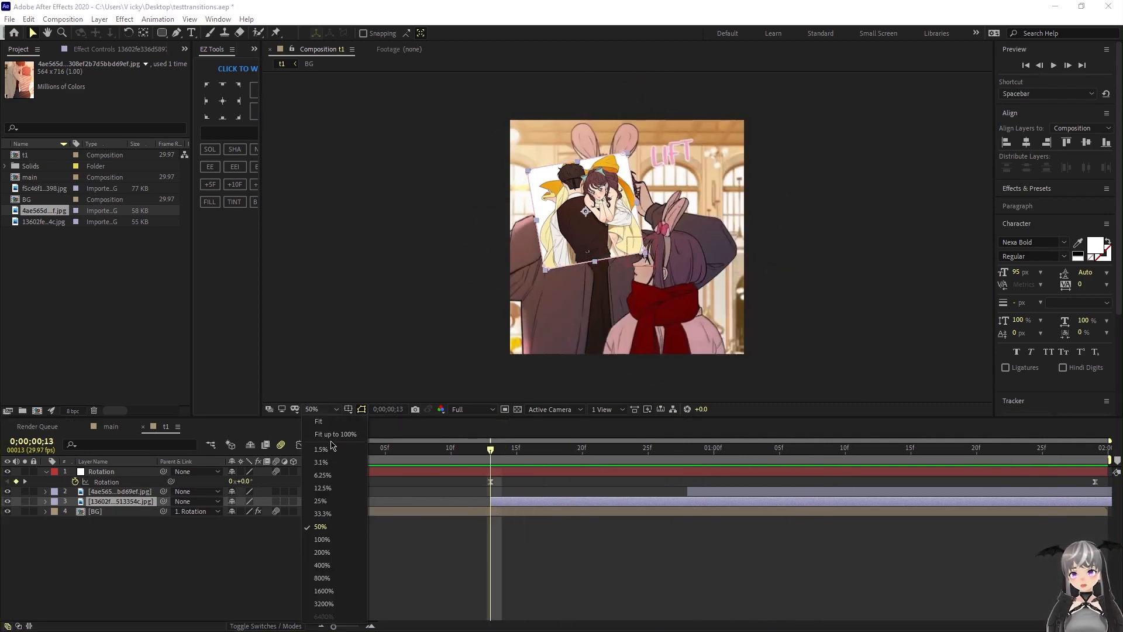
{"action": "left_click", "coordinate": [334, 434]}
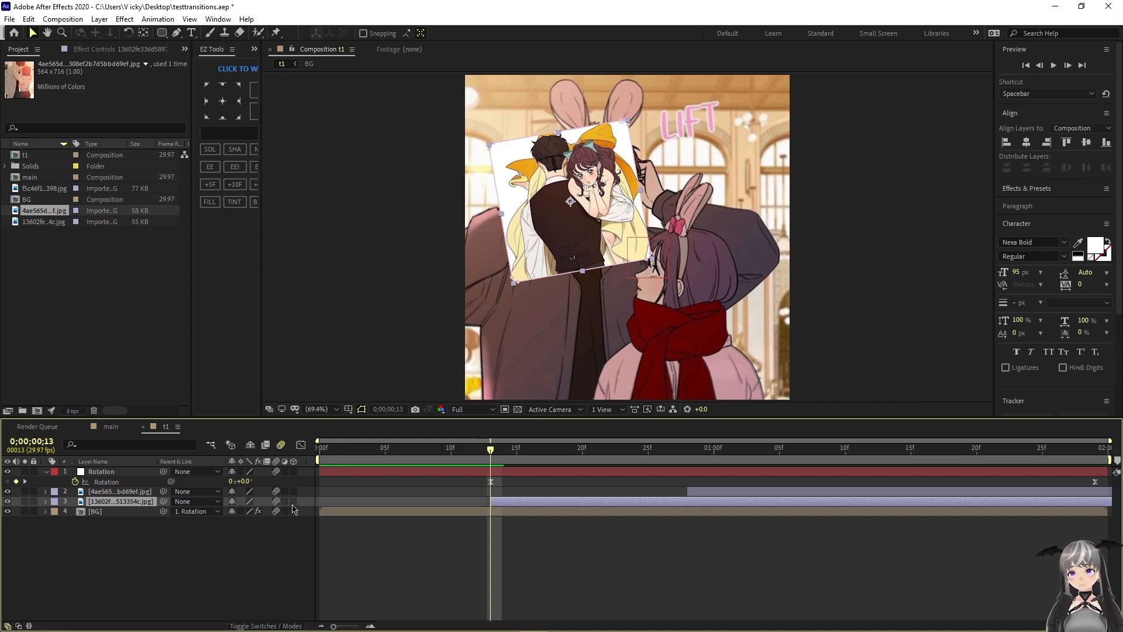
{"action": "left_click", "coordinate": [293, 502]}
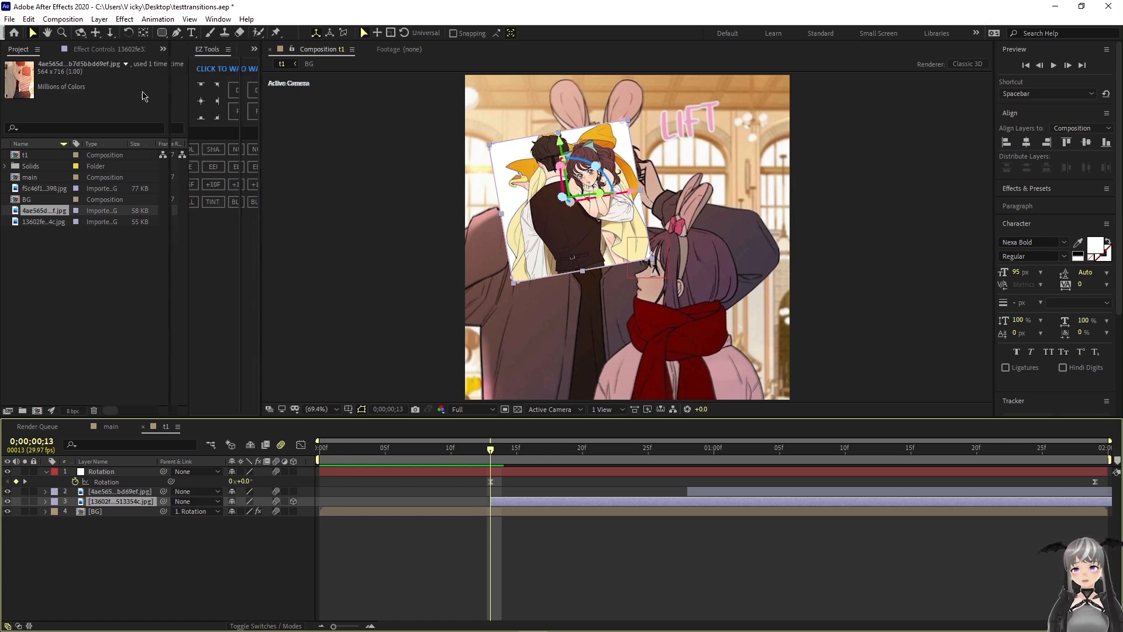
- Move the 564 x 562 image layer's anchor point to the middle of its right edge and activate the Pan Behind tool
{"action": "left_click_drag", "start_coordinate": [194, 86], "coordinate": [127, 86]}
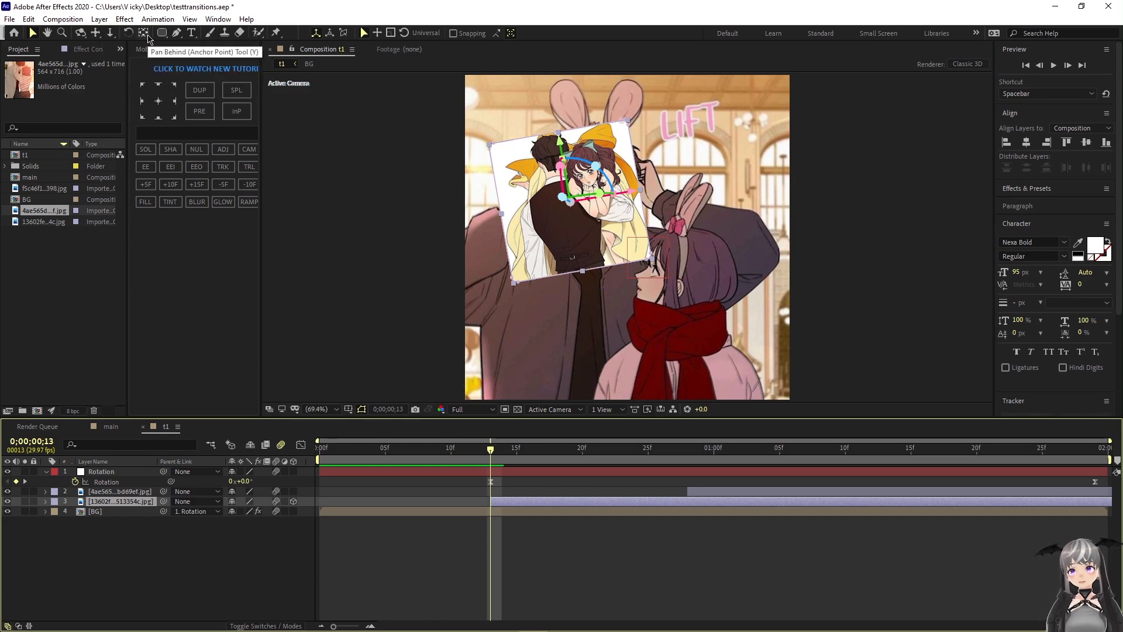
{"action": "key", "text": "y"}
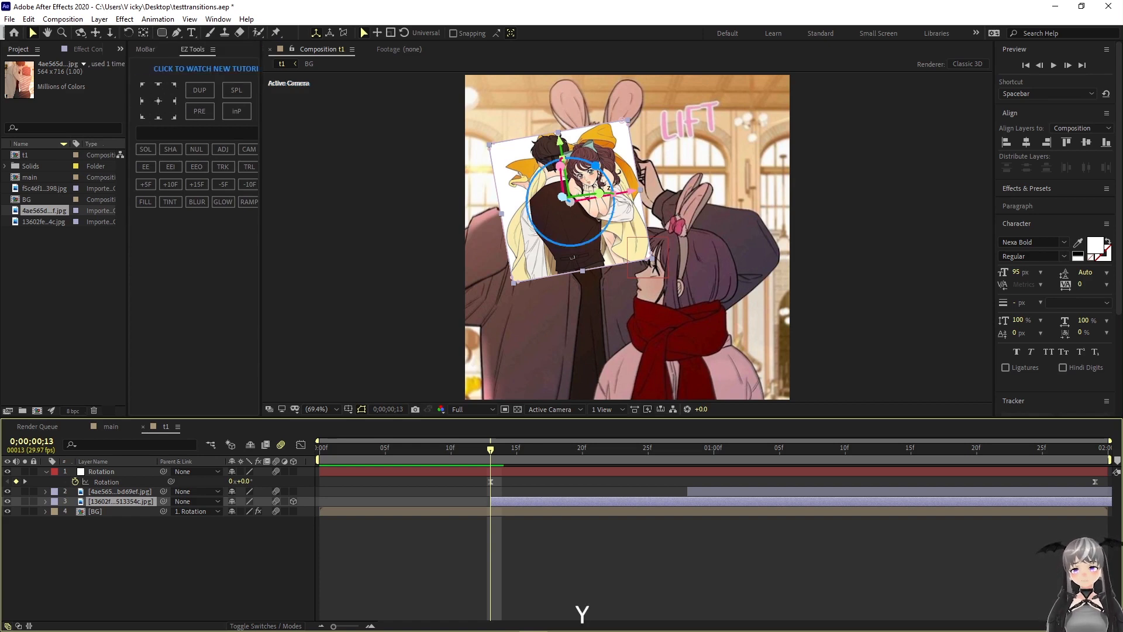
{"action": "left_click", "coordinate": [173, 101]}
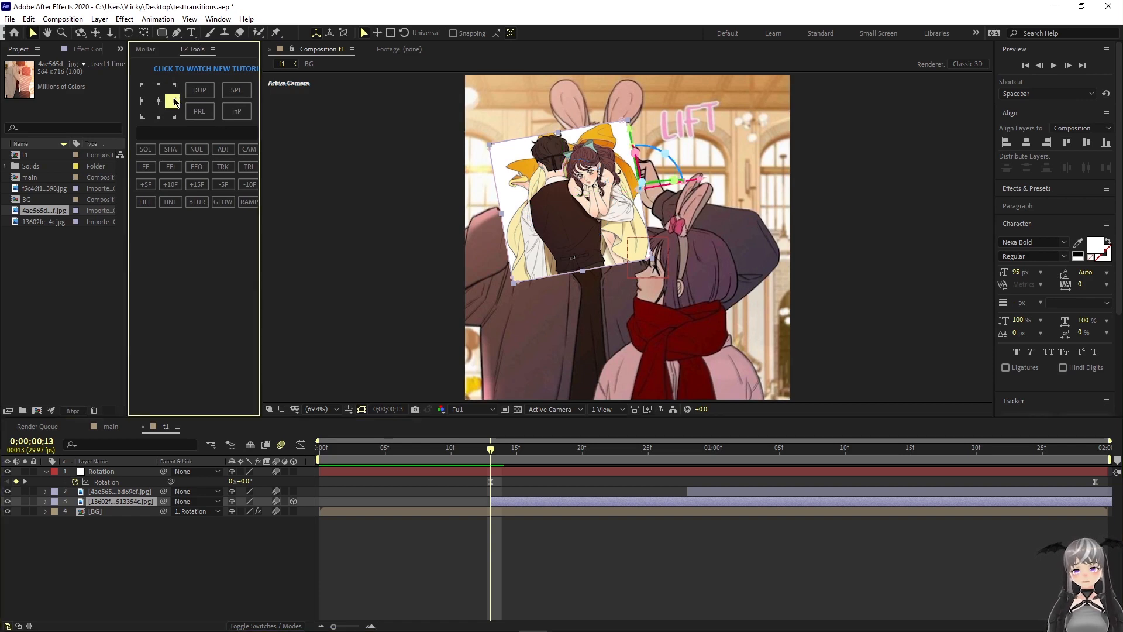
{"action": "left_click", "coordinate": [143, 33]}
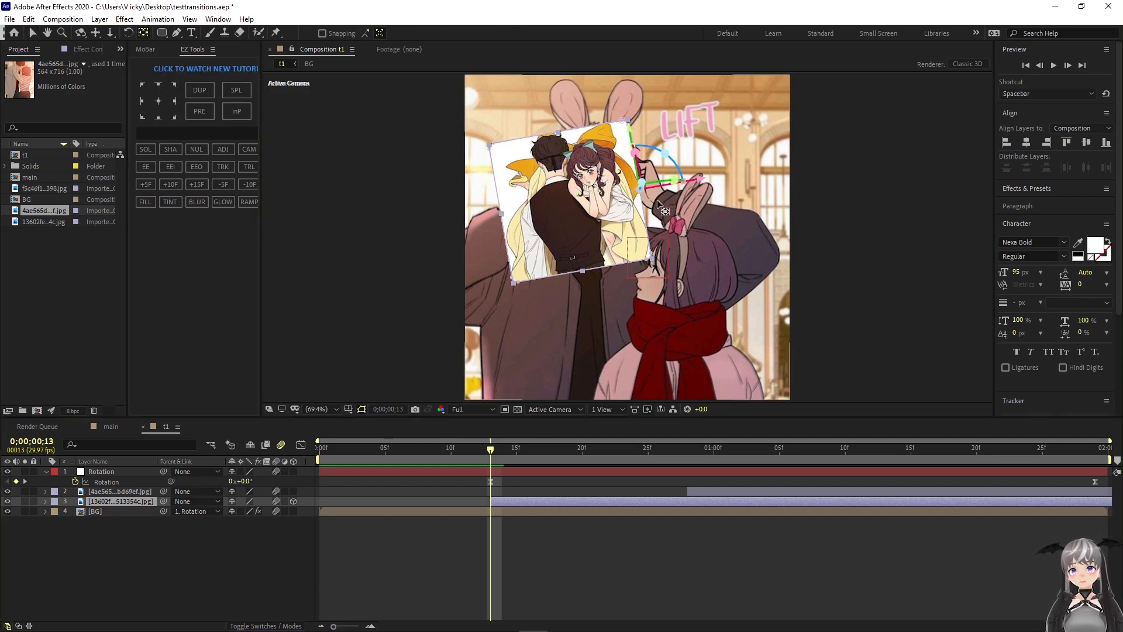
- Reveal the rotation properties of the 564 x 562 image layer and test a change to its Y Rotation
{"action": "left_click_drag", "start_coordinate": [698, 178], "coordinate": [623, 182]}
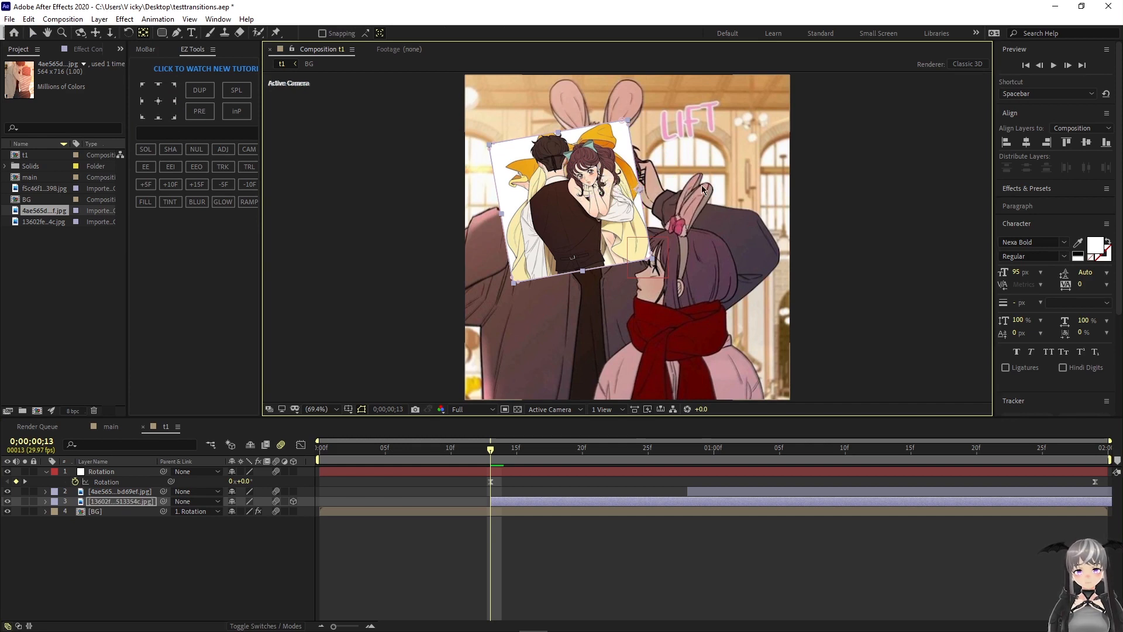
{"action": "left_click", "coordinate": [497, 372]}
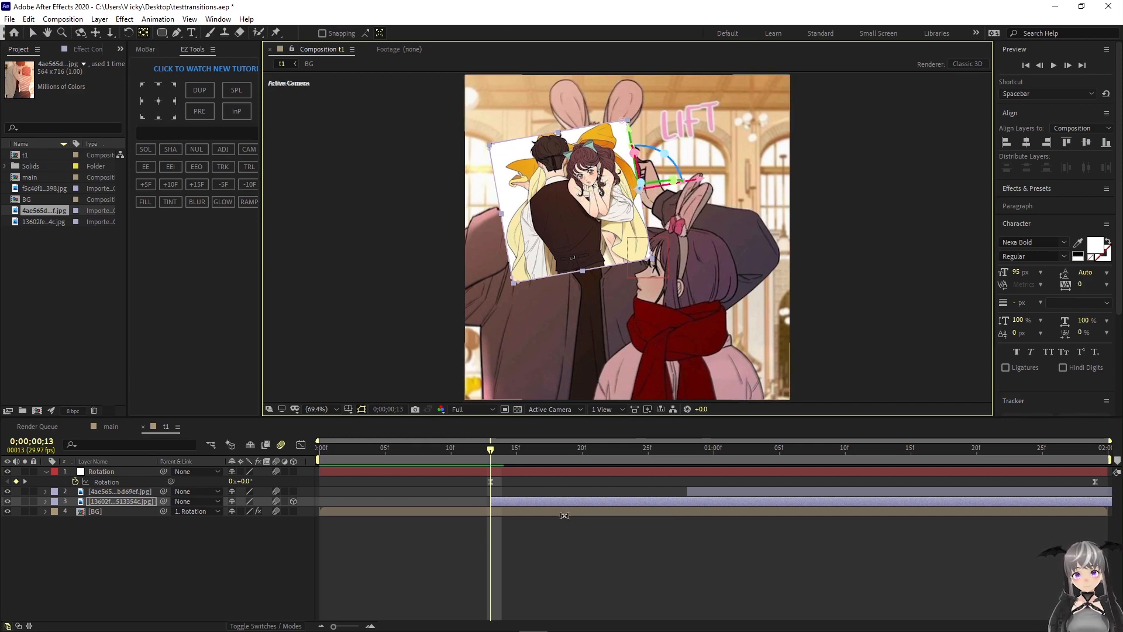
{"action": "left_click", "coordinate": [515, 502]}
{"action": "key", "text": "v"}
{"action": "key", "text": "r"}
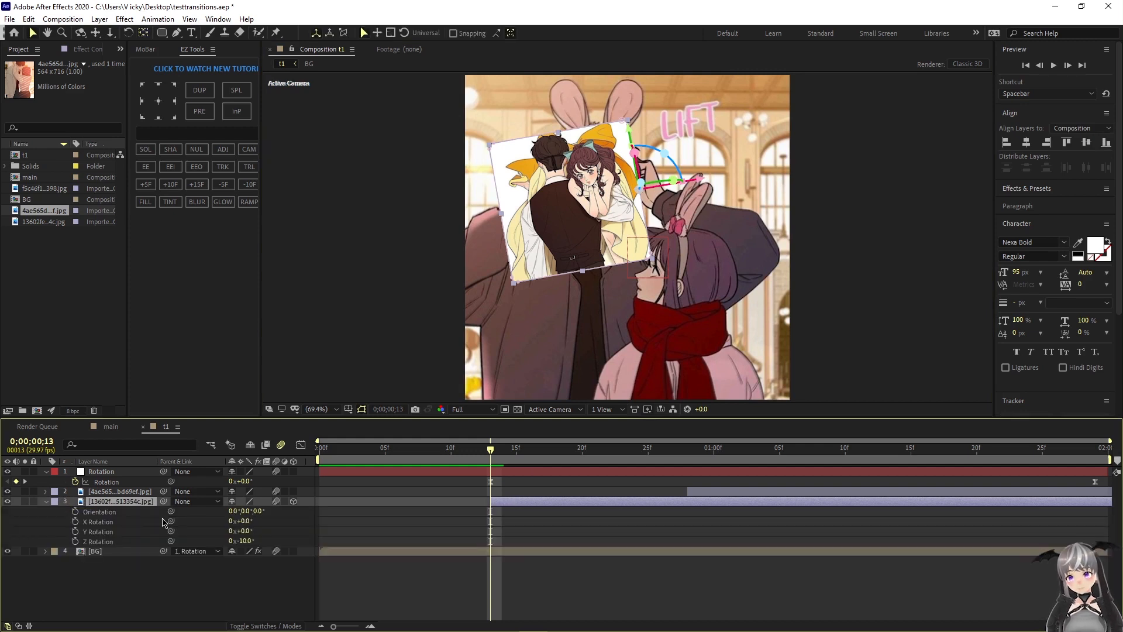
{"action": "left_click_drag", "start_coordinate": [241, 531], "coordinate": [228, 533]}
{"action": "key", "text": "ctrl+z"}
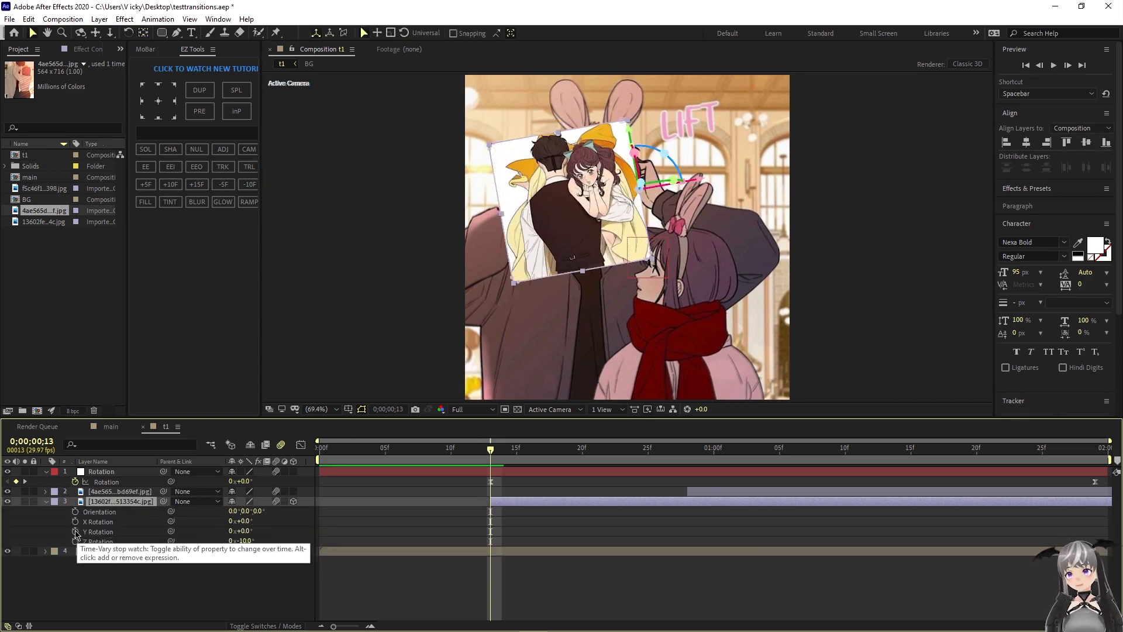
- Animate the 564 x 562 image layer's Y Rotation from 80° at 0;00;00;13 to 0° at the start of the other image layer
{"action": "left_click", "coordinate": [75, 532]}
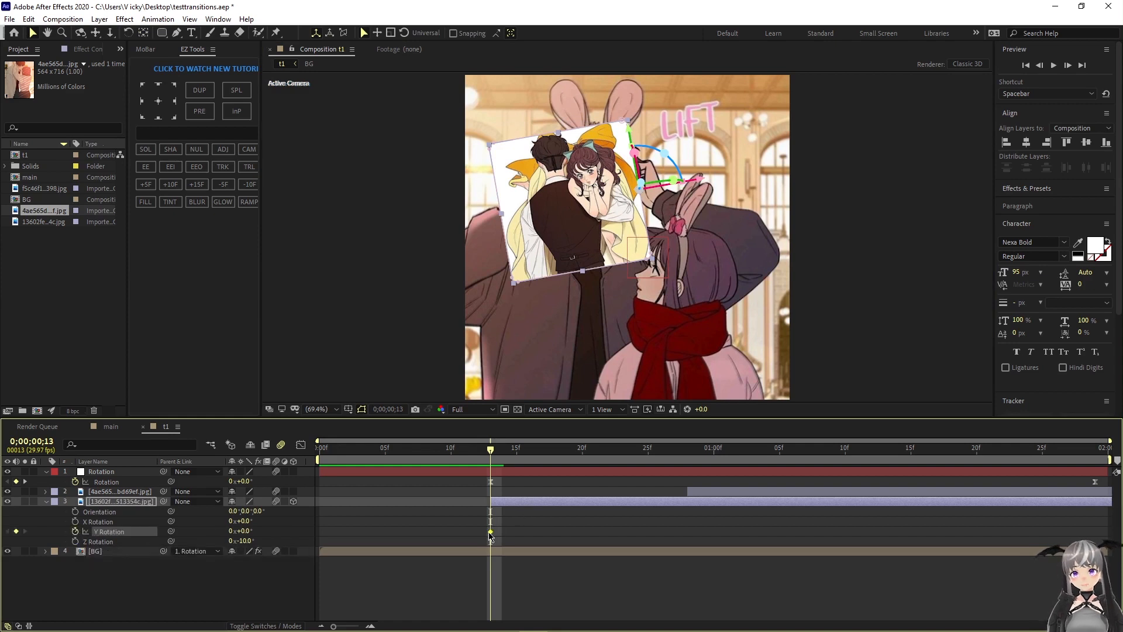
{"action": "left_click_drag", "start_coordinate": [489, 532], "coordinate": [688, 531]}
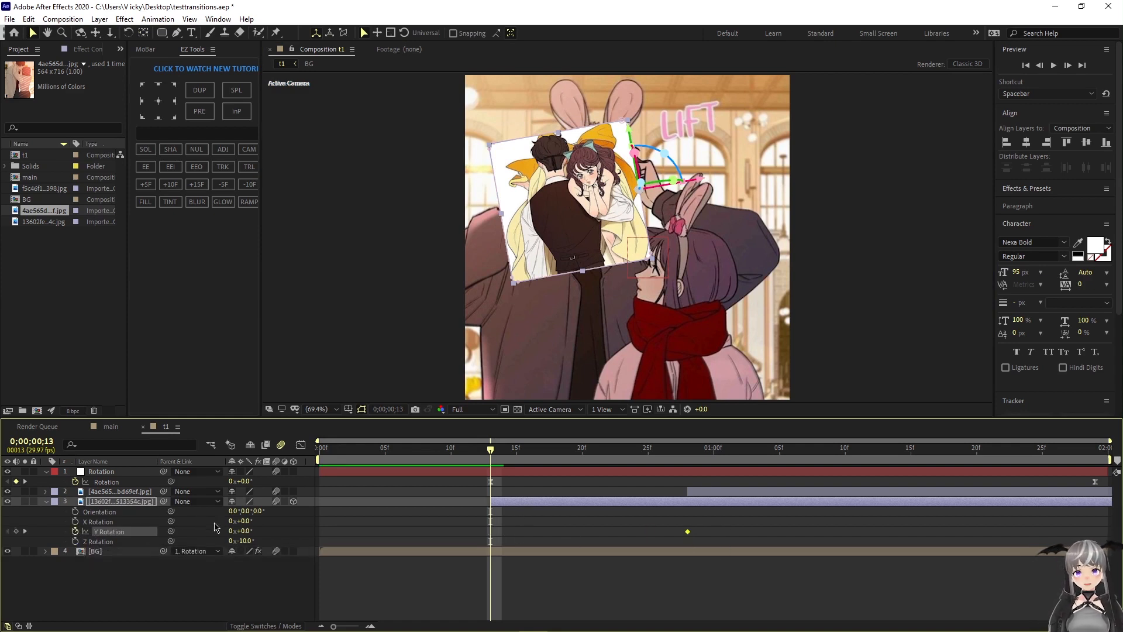
{"action": "left_click_drag", "start_coordinate": [242, 530], "coordinate": [290, 531]}
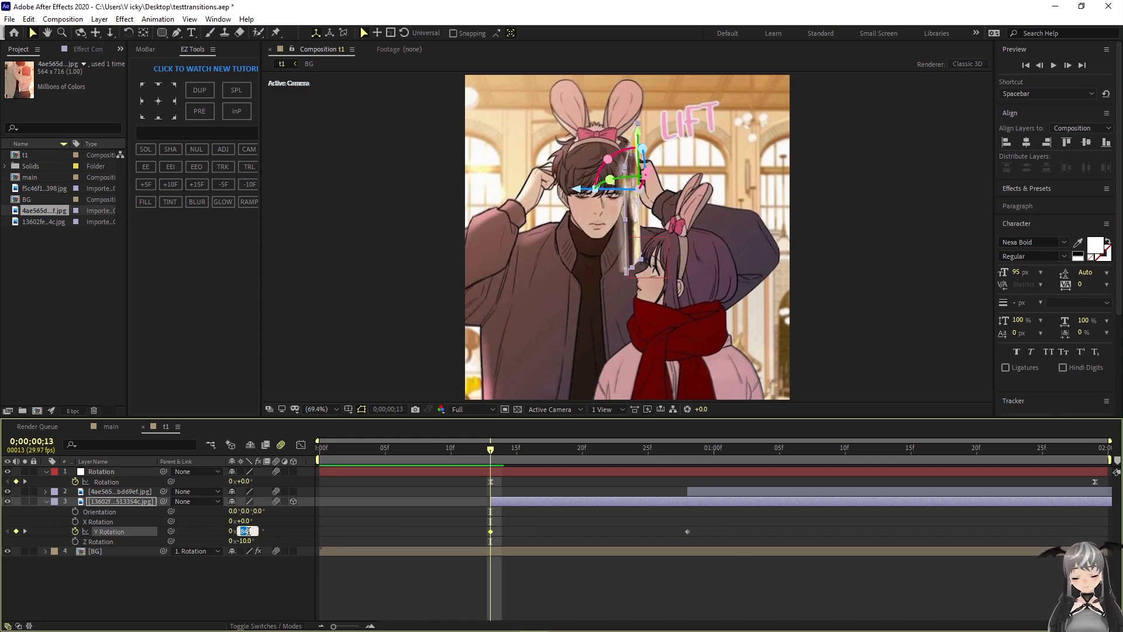
{"action": "key", "text": "Return"}
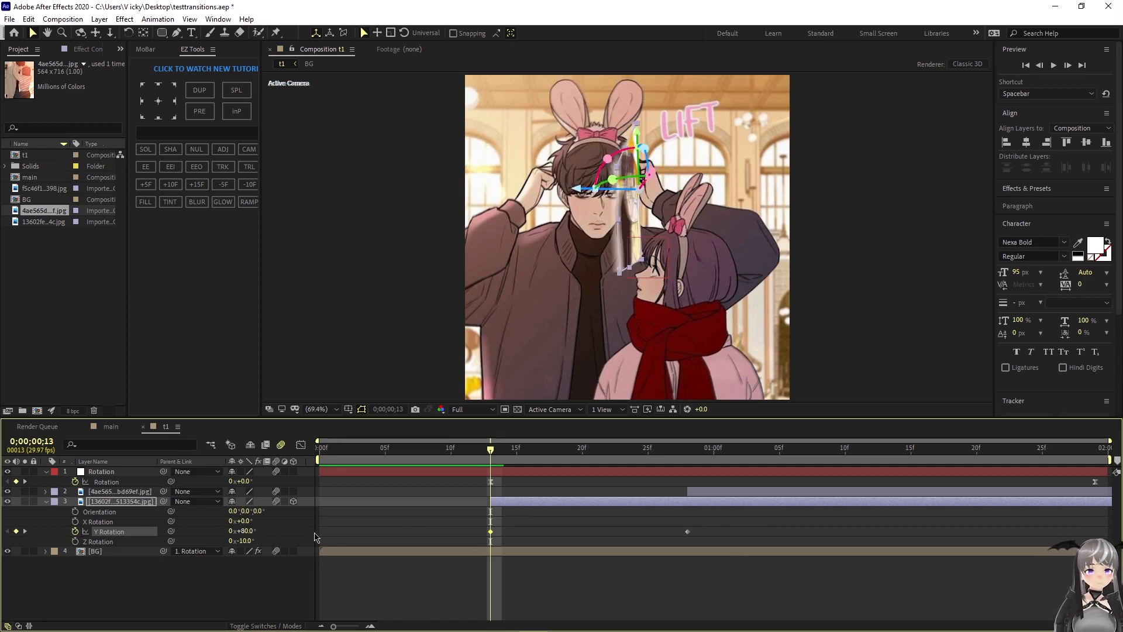
- Apply Easy Ease to both Y Rotation keyframes of the 564 x 562 image layer
{"action": "left_click_drag", "start_coordinate": [475, 442], "coordinate": [490, 514]}
{"action": "left_click_drag", "start_coordinate": [709, 519], "coordinate": [459, 555]}
{"action": "key", "text": "F9"}
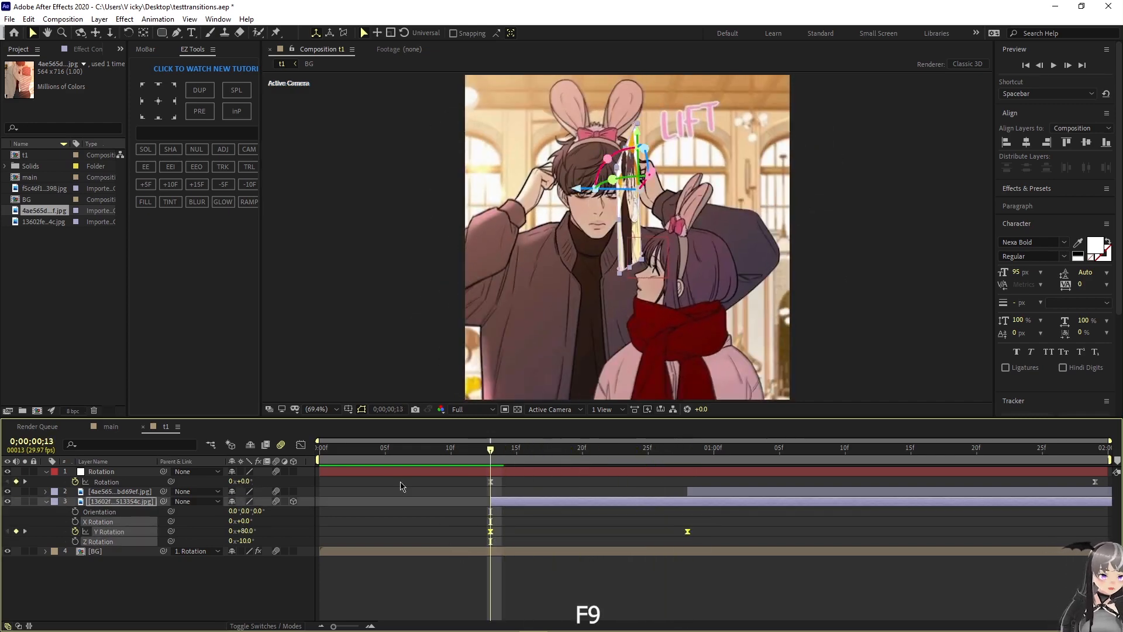
- Shape the Y Rotation speed graph to start fast and slow down, with 0.01% influence at the first keyframe and a longer handle at the second
{"action": "left_click", "coordinate": [300, 445]}
{"action": "right_click", "coordinate": [495, 481]}
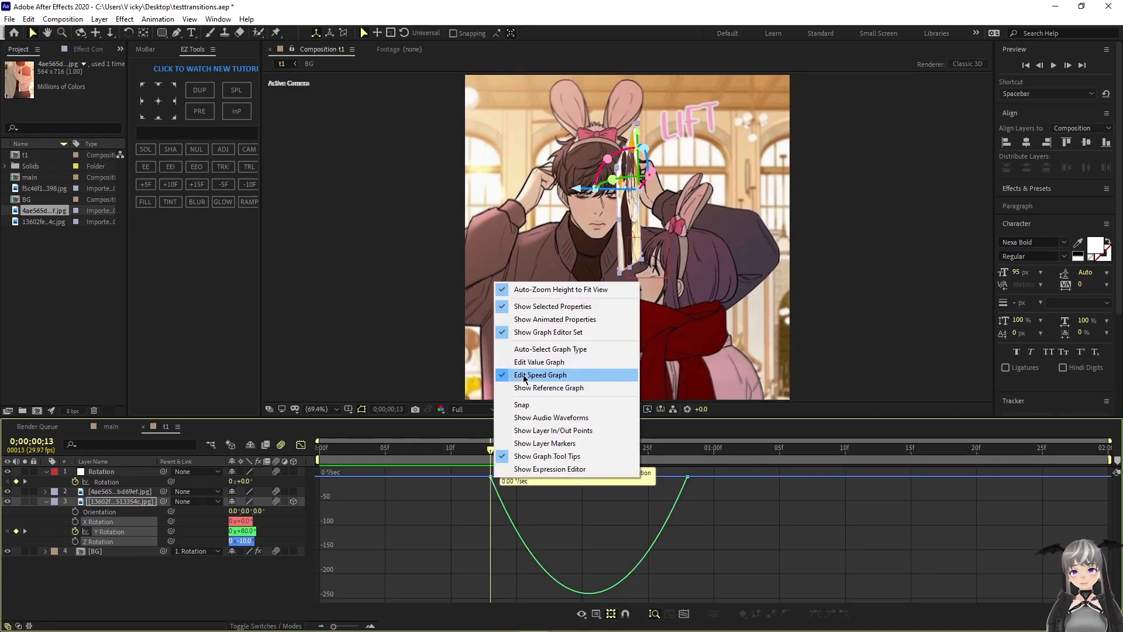
{"action": "left_click", "coordinate": [440, 508]}
{"action": "left_click", "coordinate": [490, 476]}
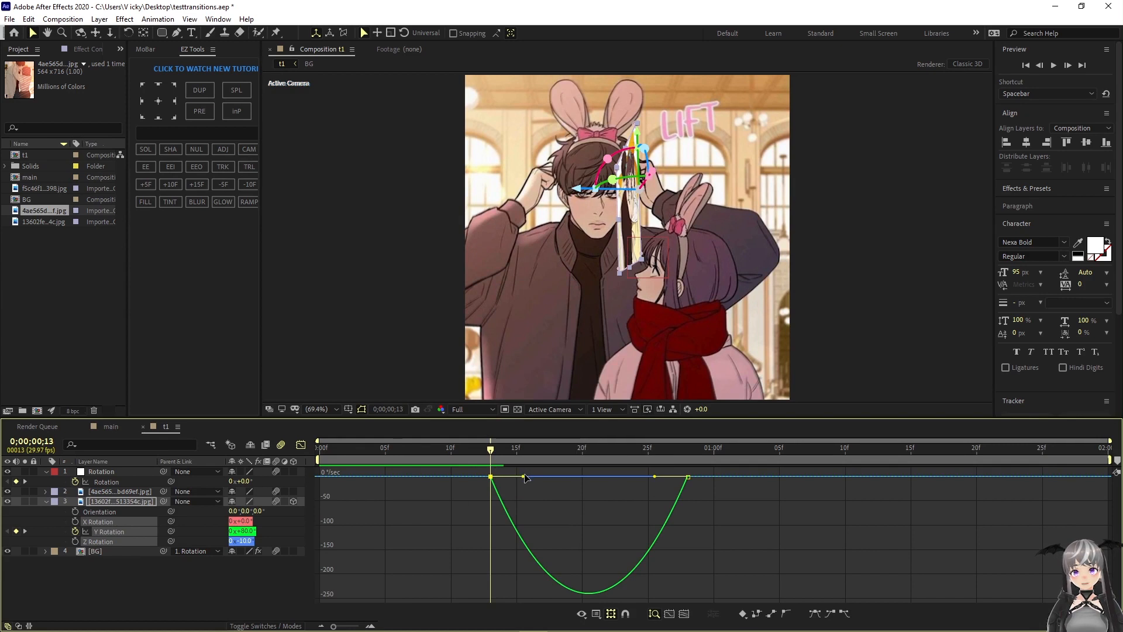
{"action": "left_click_drag", "start_coordinate": [523, 477], "coordinate": [493, 480]}
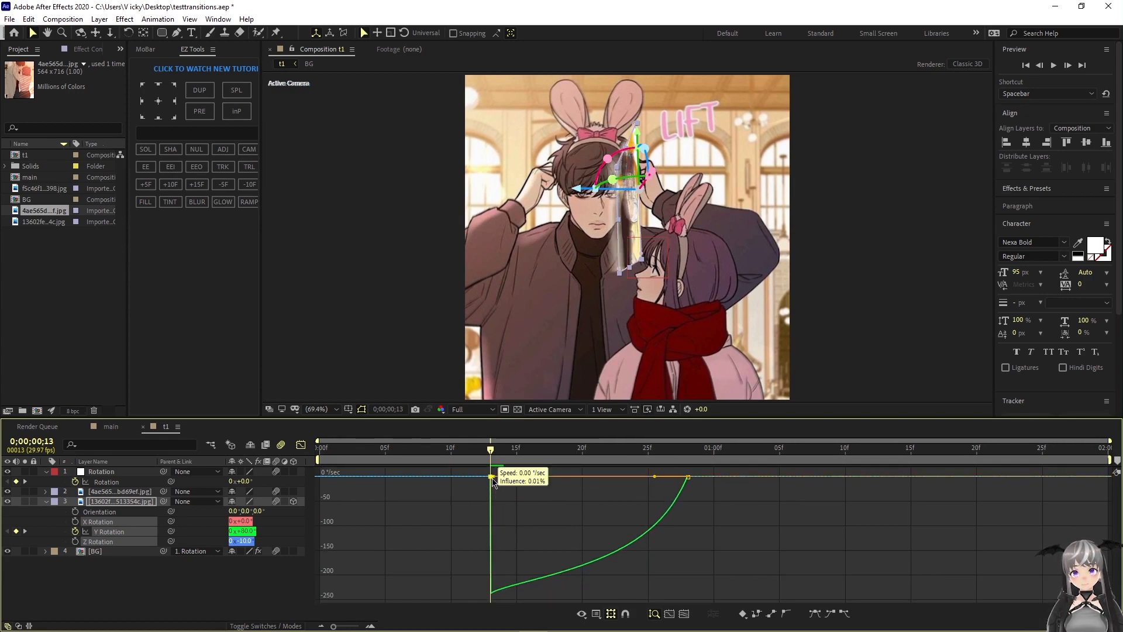
{"action": "left_click_drag", "start_coordinate": [654, 477], "coordinate": [589, 477]}
- Preview the image's swing-in, close the speed graph and collapse the 564 x 562 image layer's rotation properties
{"action": "key", "text": "space"}
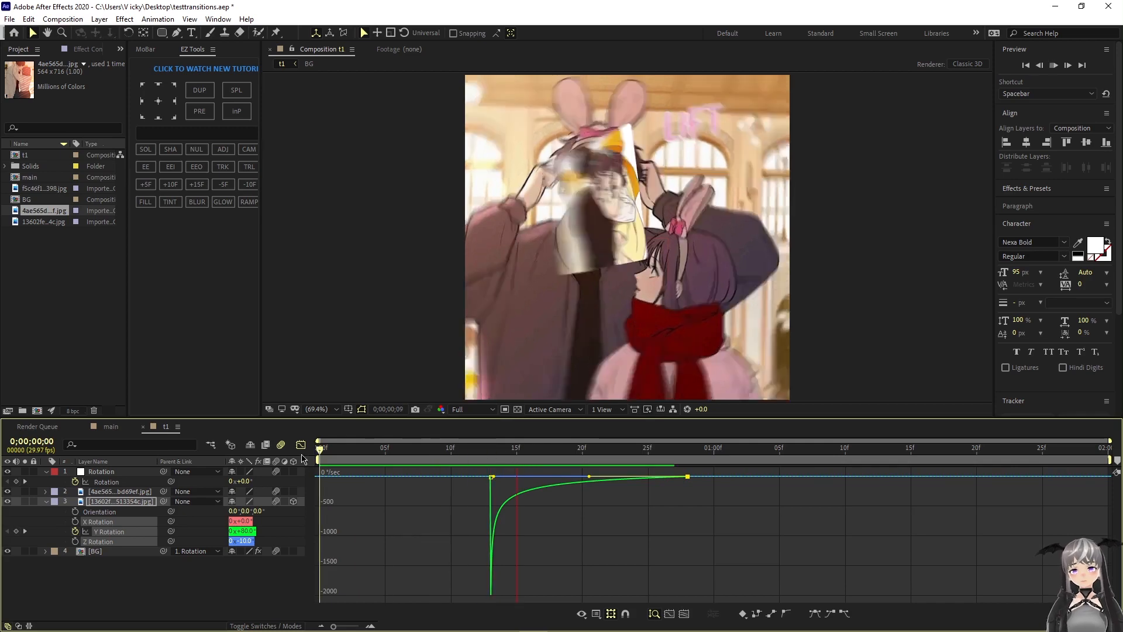
{"action": "left_click", "coordinate": [301, 446]}
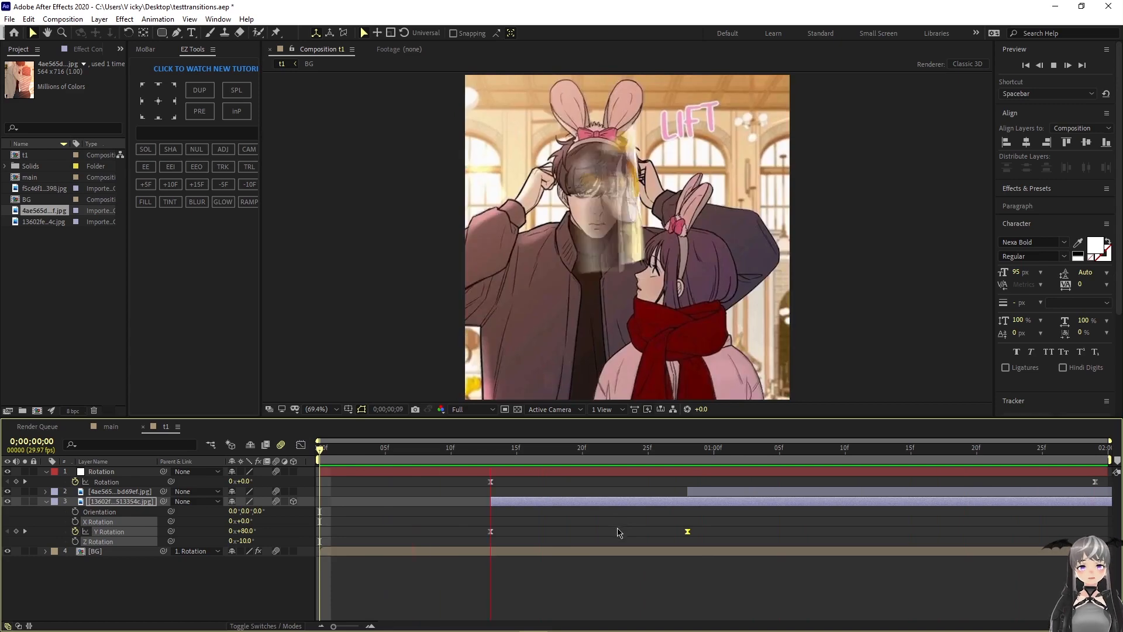
{"action": "key", "text": "r"}
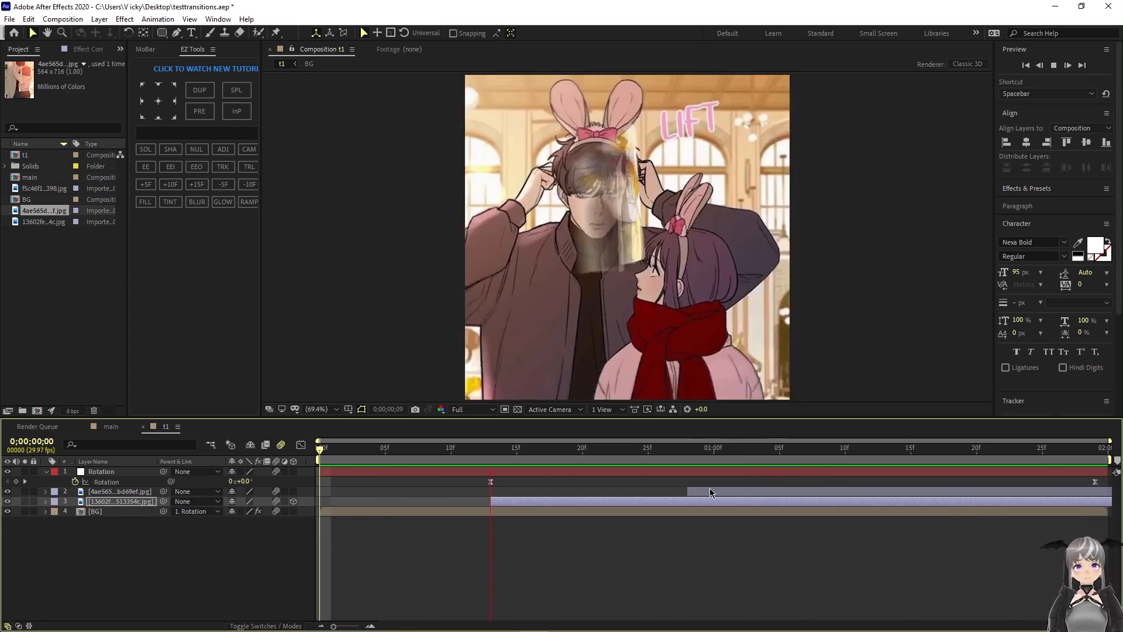
{"action": "left_click", "coordinate": [359, 448]}
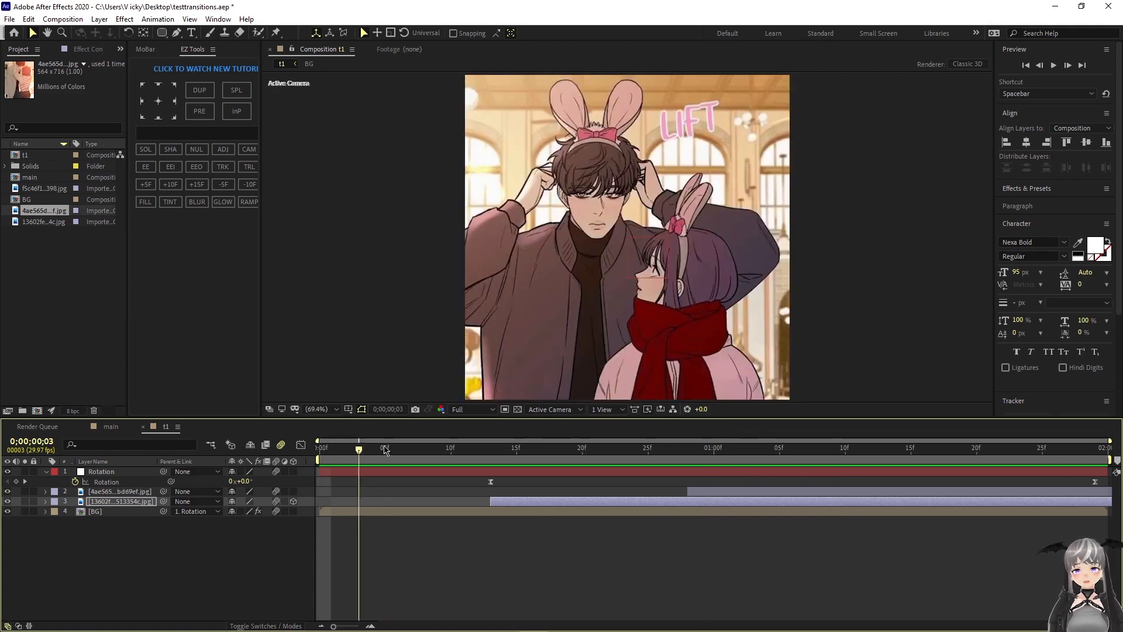
{"action": "key", "text": "space"}
{"action": "key", "text": "space"}
- Add an Opacity keyframe of 100% to the BG layer at 0;00;00;13
{"action": "left_click", "coordinate": [363, 513]}
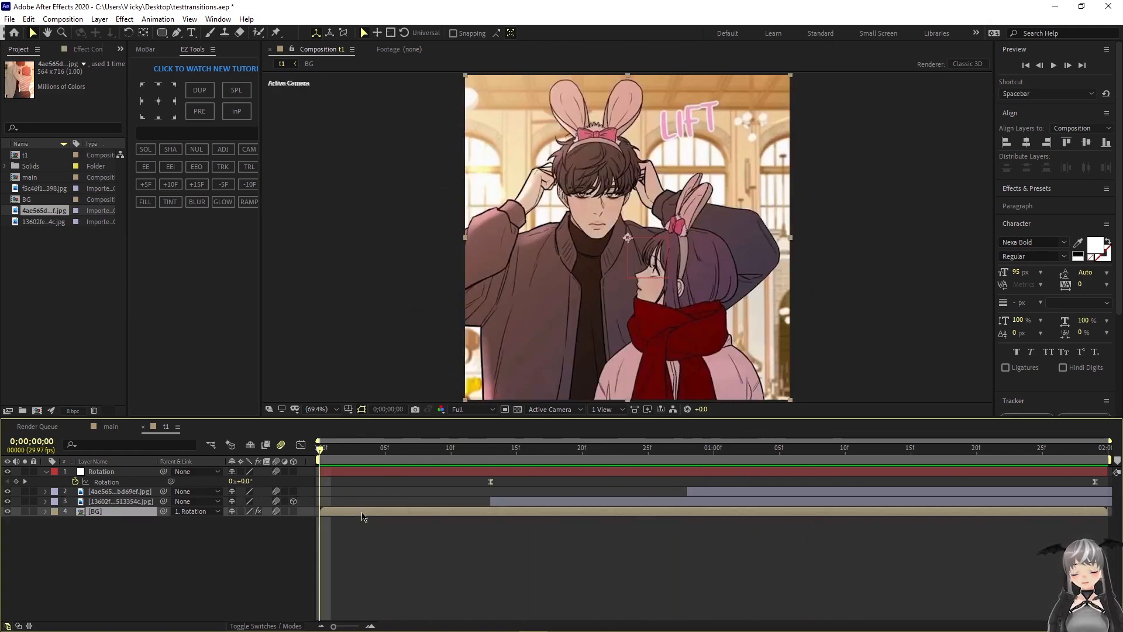
{"action": "key", "text": "t"}
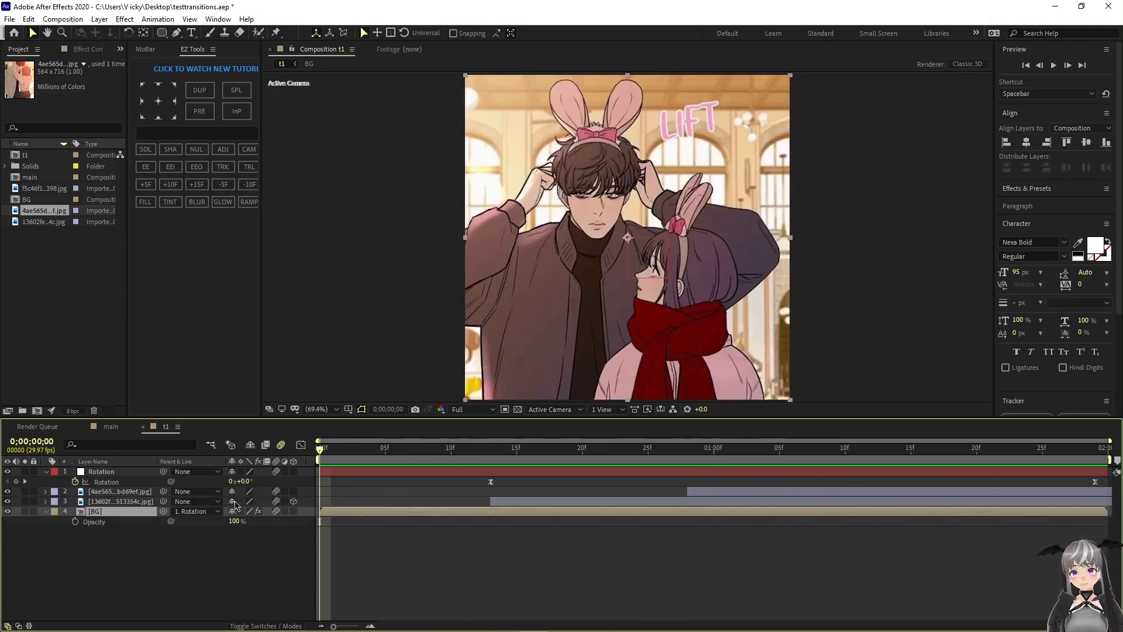
{"action": "left_click_drag", "start_coordinate": [322, 451], "coordinate": [489, 459]}
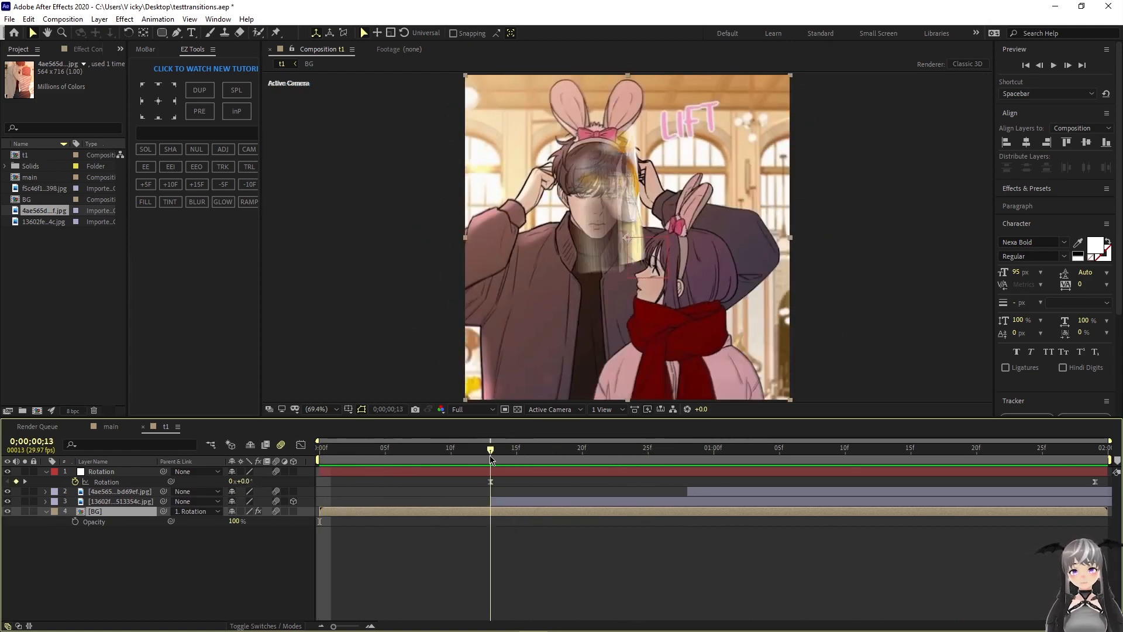
{"action": "left_click", "coordinate": [75, 522]}
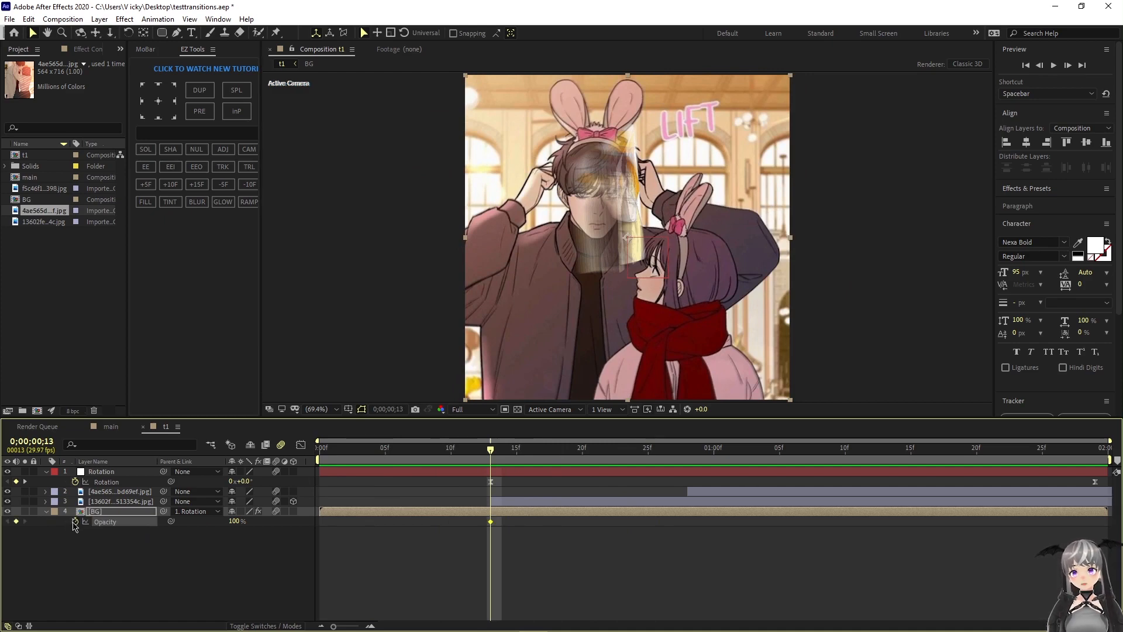
- Set the BG layer's Opacity to 50% at 0;00;01;09, preview the fade and collapse the layer's properties
{"action": "left_click_drag", "start_coordinate": [491, 457], "coordinate": [832, 502]}
{"action": "left_click_drag", "start_coordinate": [233, 520], "coordinate": [233, 525]}
{"action": "left_click", "coordinate": [237, 522]}
{"action": "type", "text": "5"}
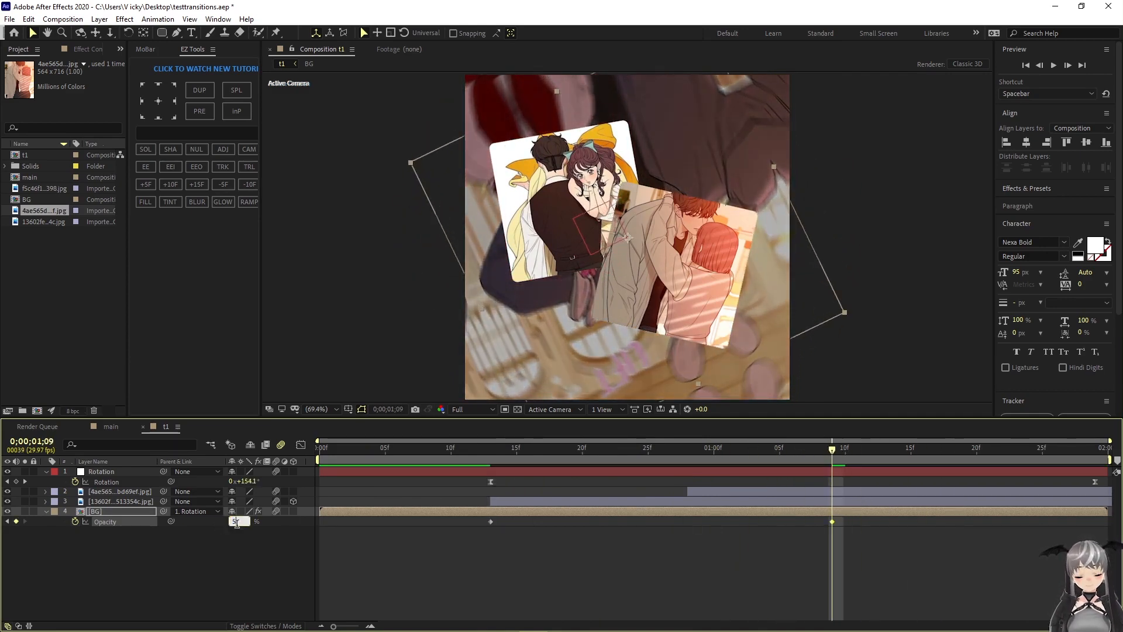
{"action": "type", "text": "0"}
{"action": "key", "text": "Return"}
{"action": "key", "text": "space"}
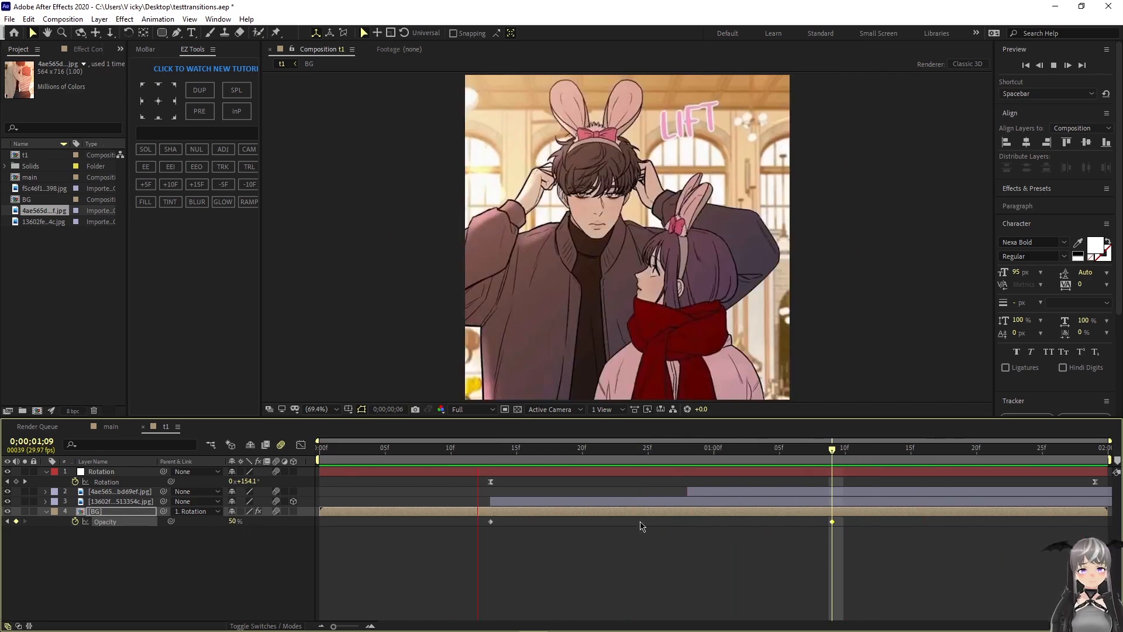
{"action": "key", "text": "u"}
- Return to the start of the composition and add a new adjustment layer above all other layers
{"action": "left_click_drag", "start_coordinate": [812, 452], "coordinate": [293, 536]}
{"action": "left_click", "coordinate": [301, 547]}
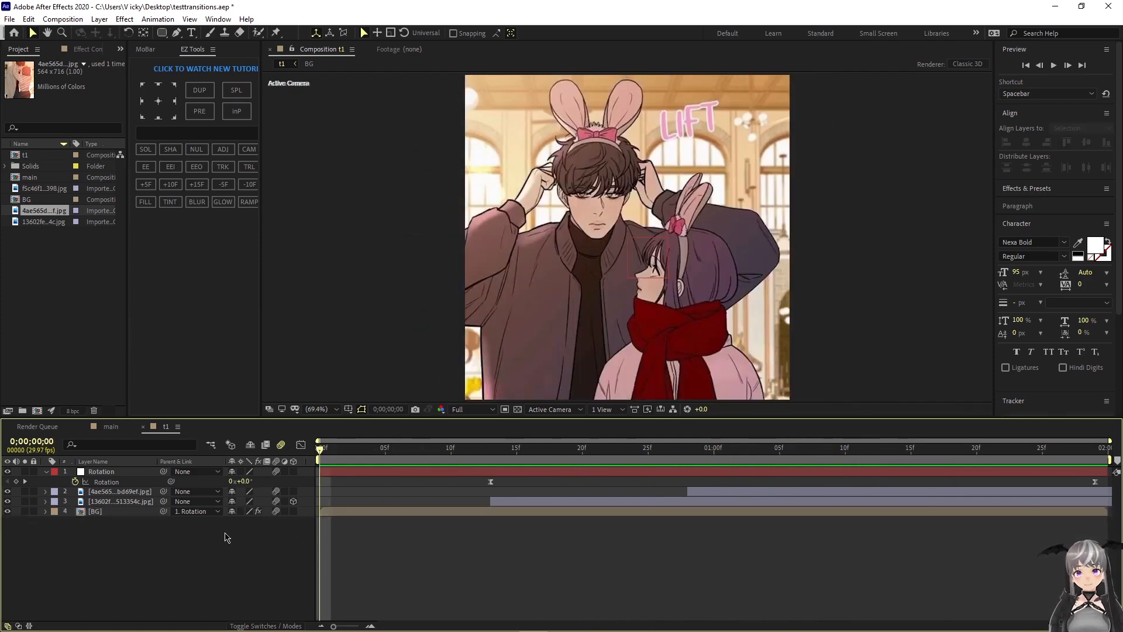
{"action": "right_click", "coordinate": [227, 537]}
{"action": "mouse_move", "coordinate": [263, 404]}
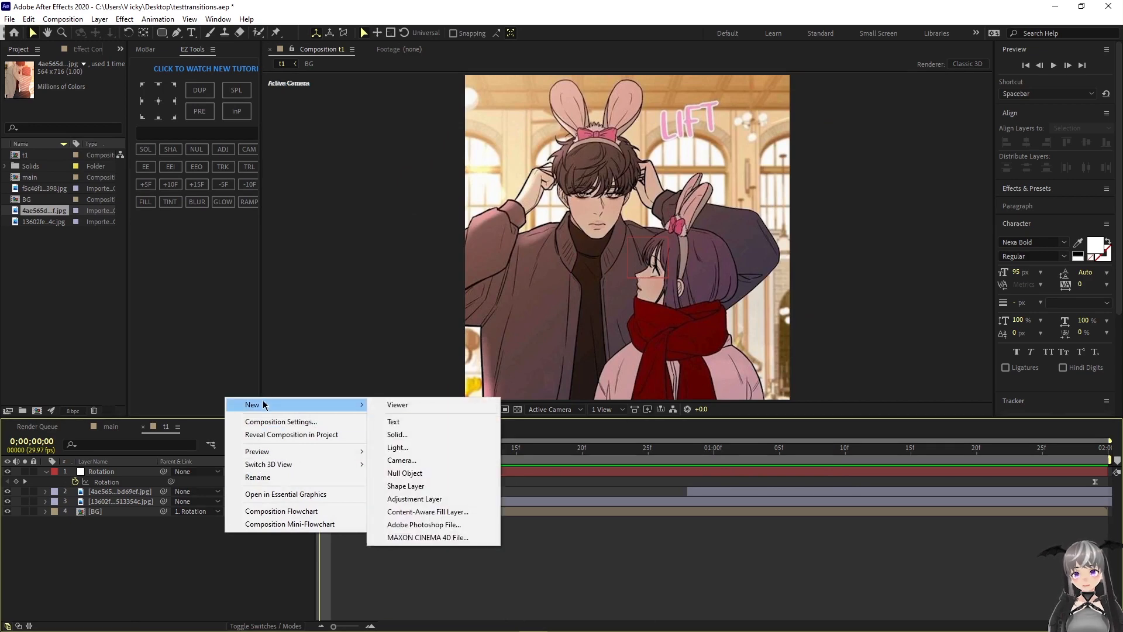
{"action": "left_click", "coordinate": [420, 498]}
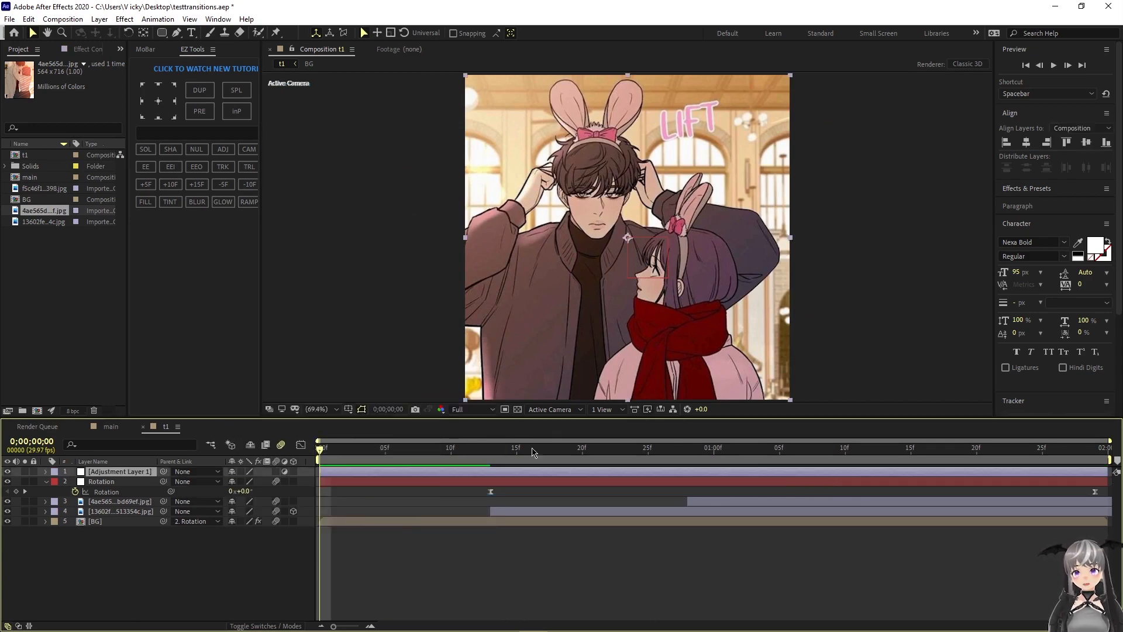
{"action": "right_click", "coordinate": [225, 571]}
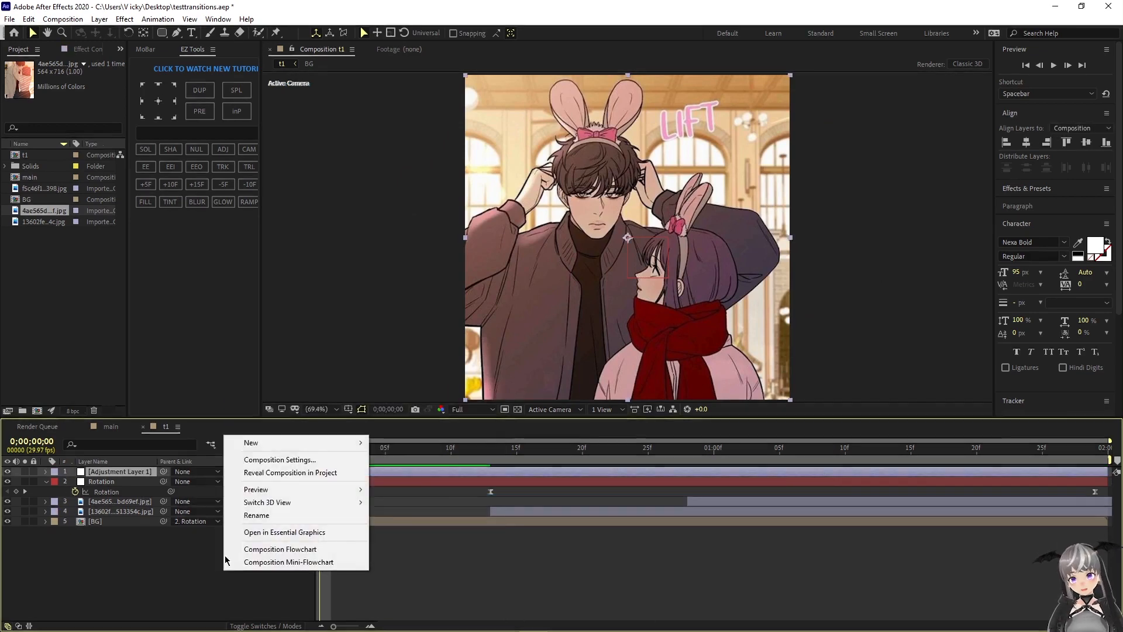
{"action": "mouse_move", "coordinate": [252, 442]}
- Find the Turbulent Displace effect among the effects and presets and apply it to the adjustment layer
{"action": "left_click", "coordinate": [1019, 188]}
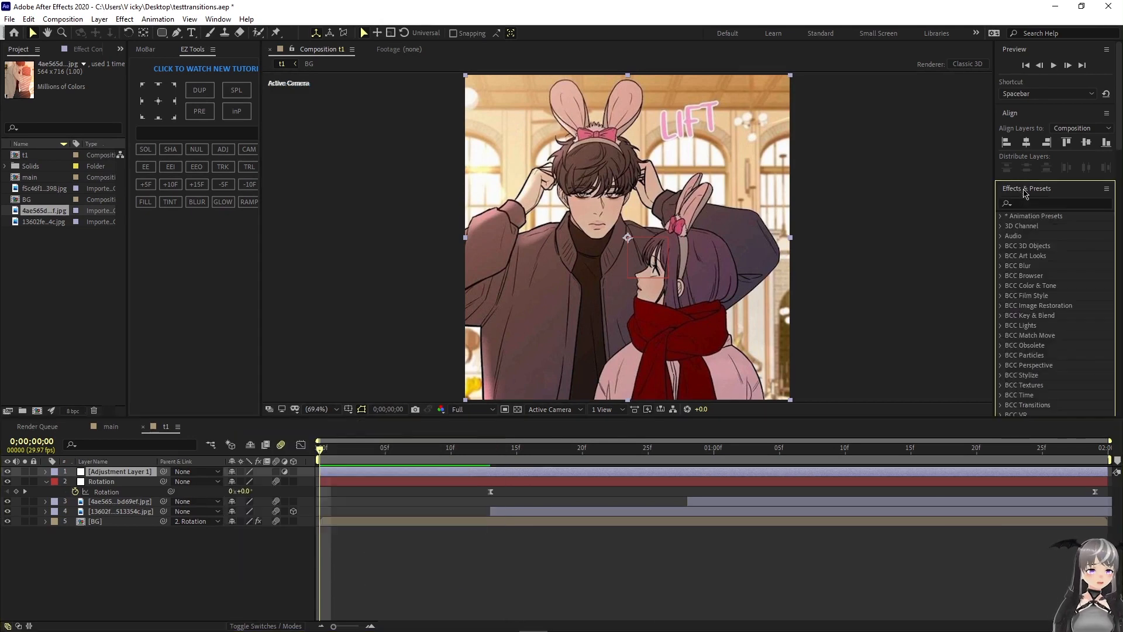
{"action": "left_click", "coordinate": [1020, 205]}
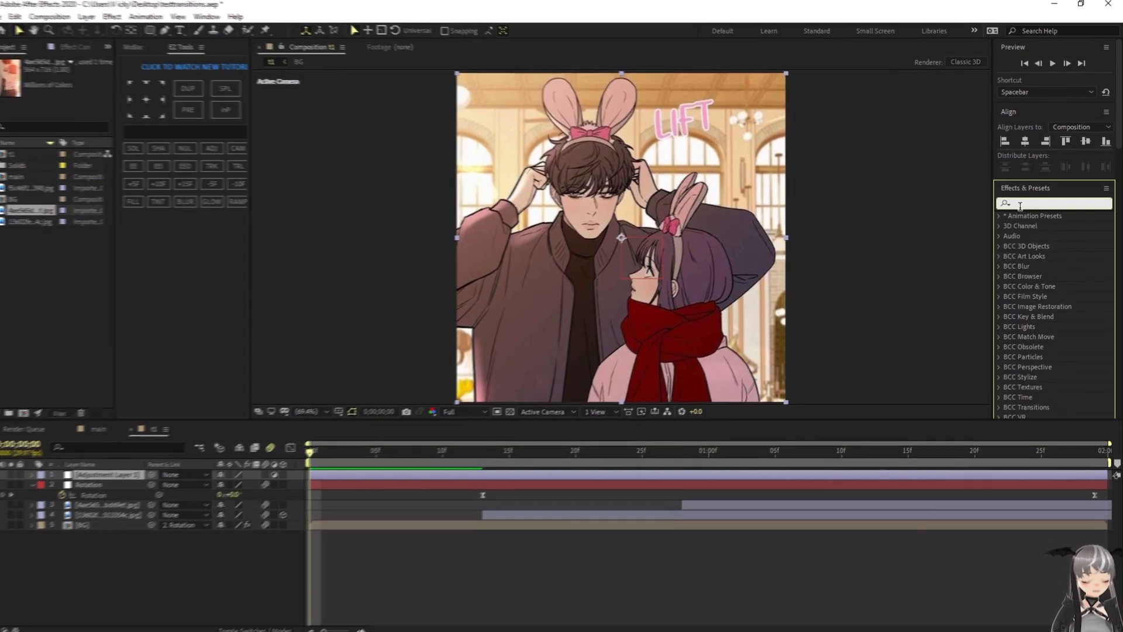
{"action": "type", "text": "turbbul;e"}
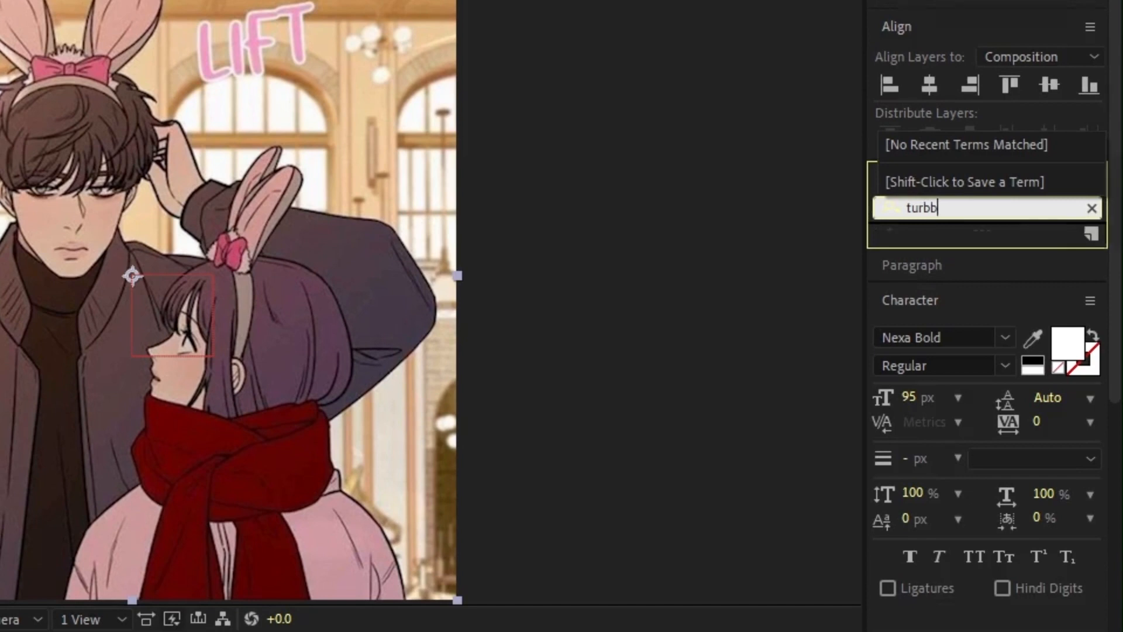
{"action": "key", "text": "BackSpace"}
{"action": "scroll", "coordinate": [993, 389], "scroll_direction": "down", "scroll_amount": 15}
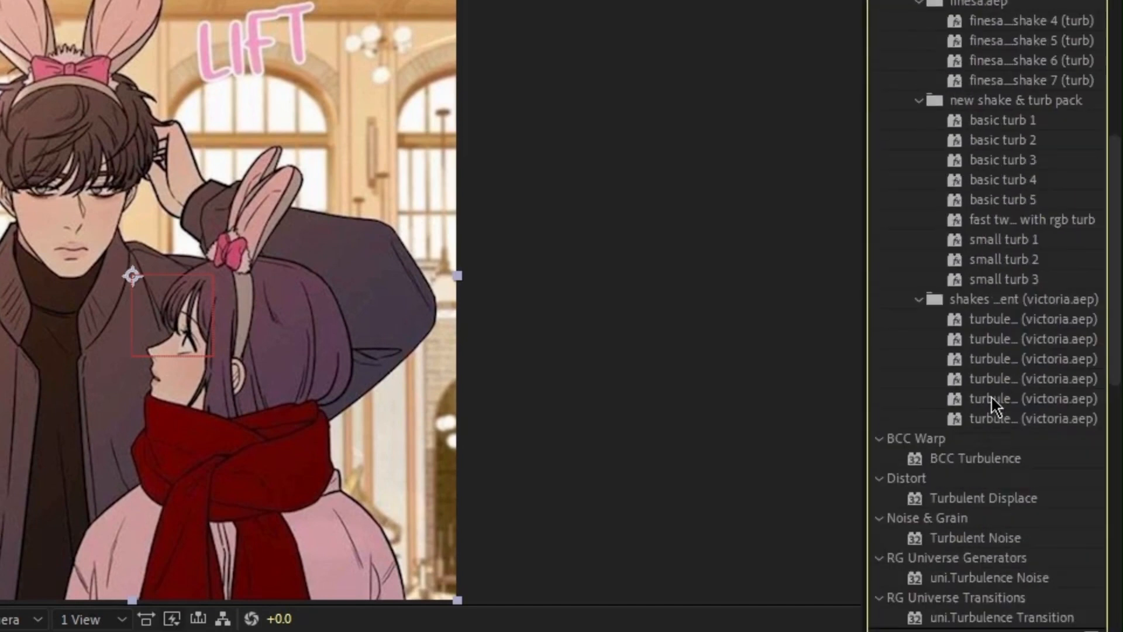
{"action": "scroll", "coordinate": [991, 395], "scroll_direction": "down", "scroll_amount": 4}
{"action": "scroll", "coordinate": [930, 294], "scroll_direction": "up", "scroll_amount": 10}
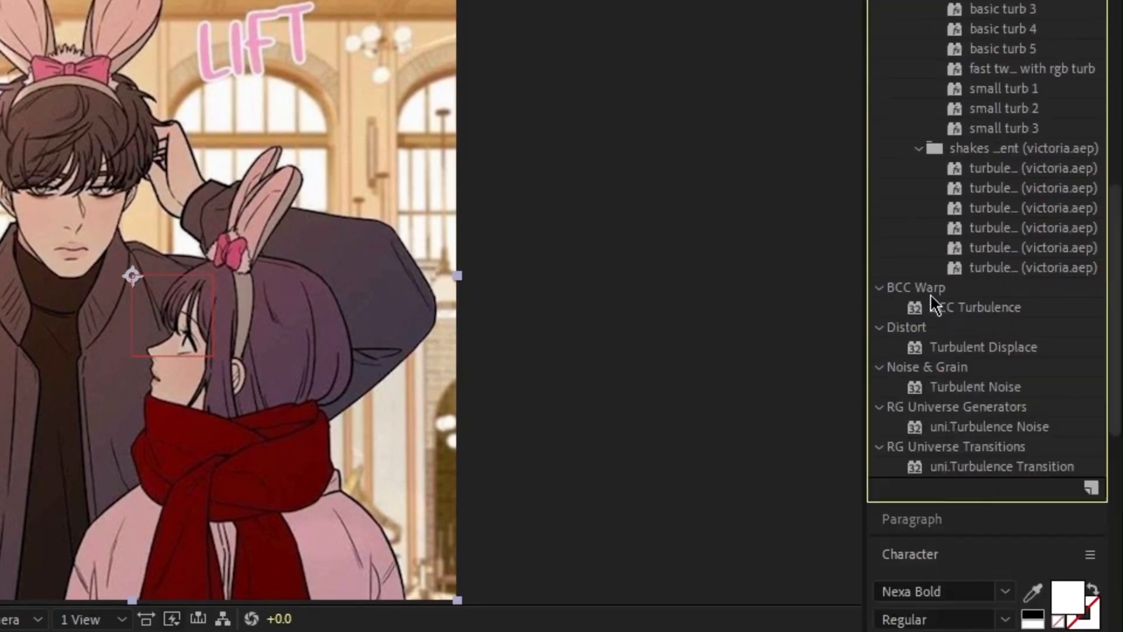
{"action": "scroll", "coordinate": [933, 272], "scroll_direction": "up", "scroll_amount": 5}
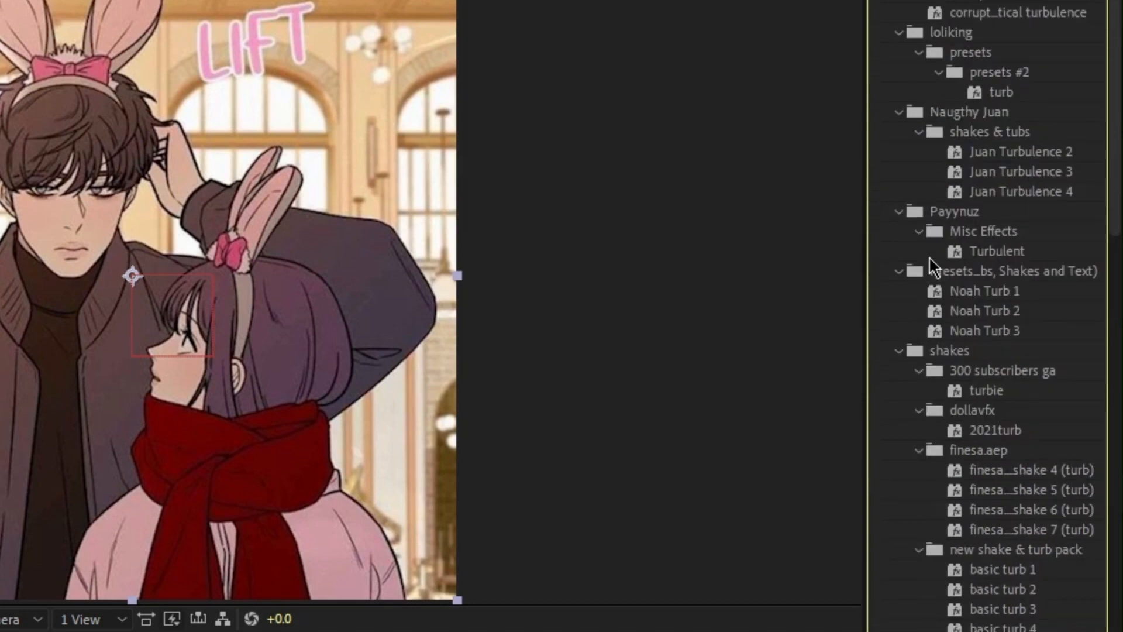
{"action": "scroll", "coordinate": [929, 256], "scroll_direction": "down", "scroll_amount": 10}
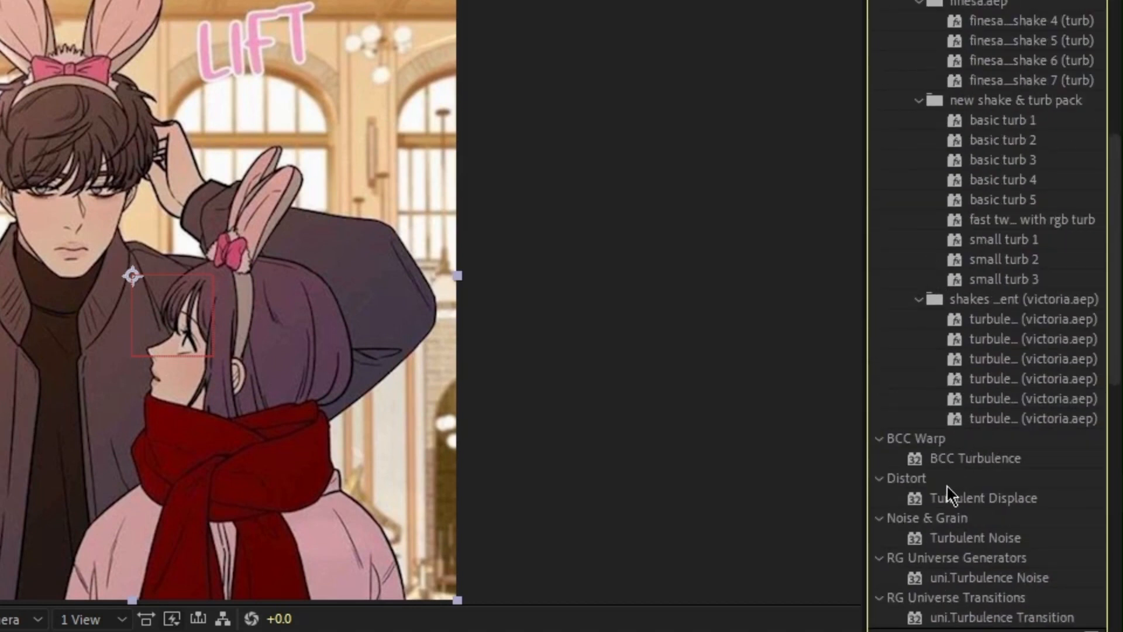
{"action": "left_click_drag", "start_coordinate": [924, 499], "coordinate": [386, 471]}
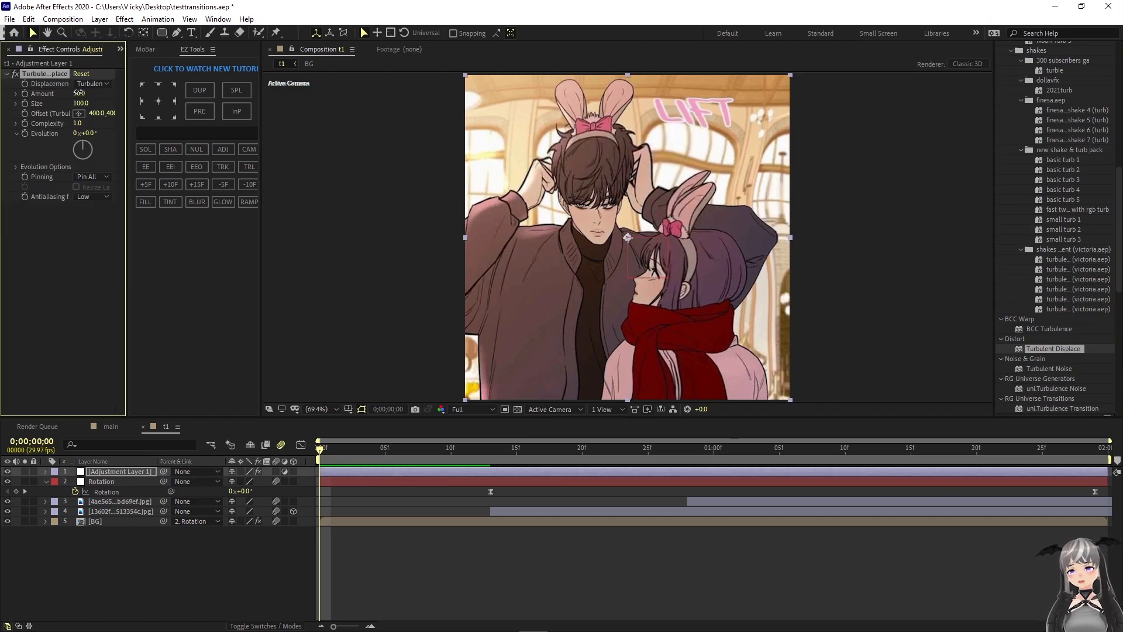
- Keyframe the Turbulent Displace Amount at 20 at the start of the composition and set its Size to 300
{"action": "left_click", "coordinate": [79, 93]}
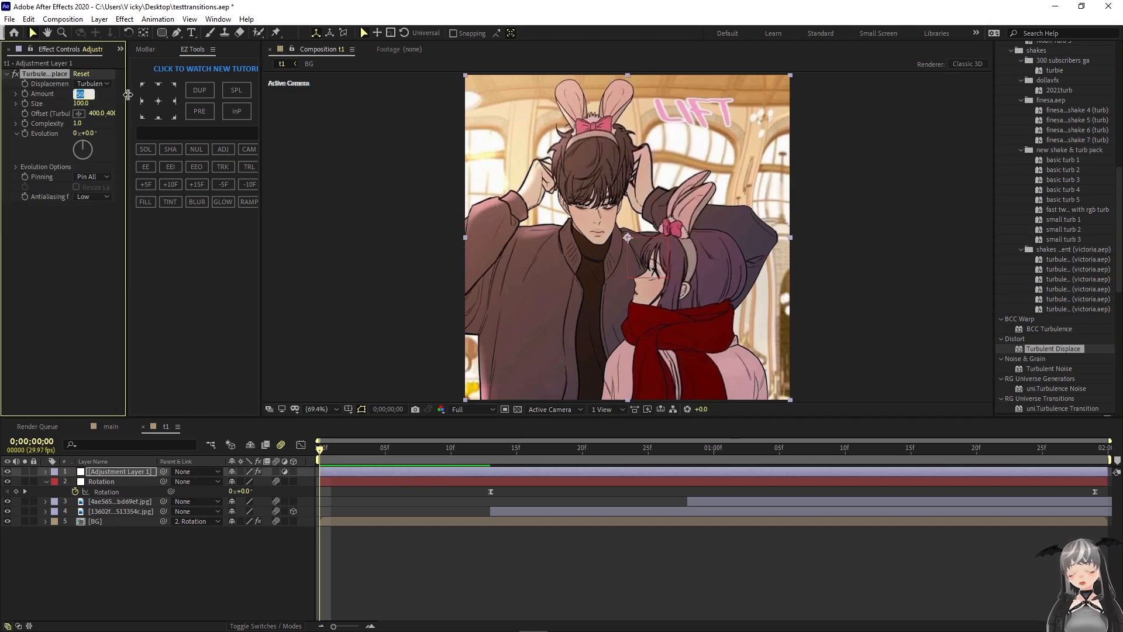
{"action": "type", "text": "20"}
{"action": "key", "text": "Return"}
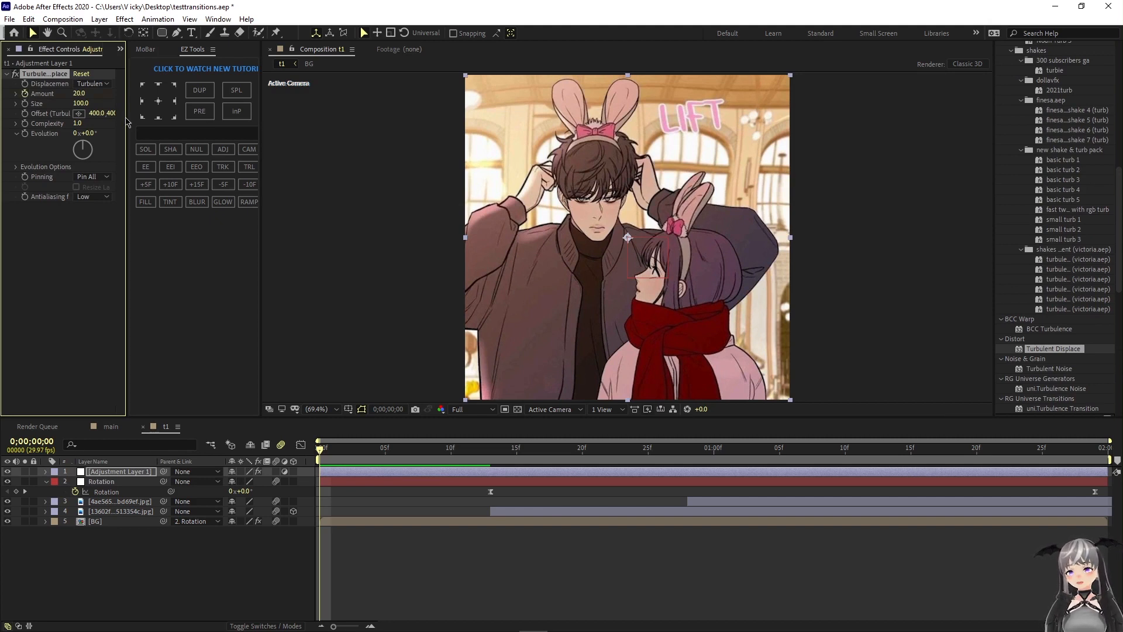
{"action": "left_click_drag", "start_coordinate": [127, 118], "coordinate": [188, 104]}
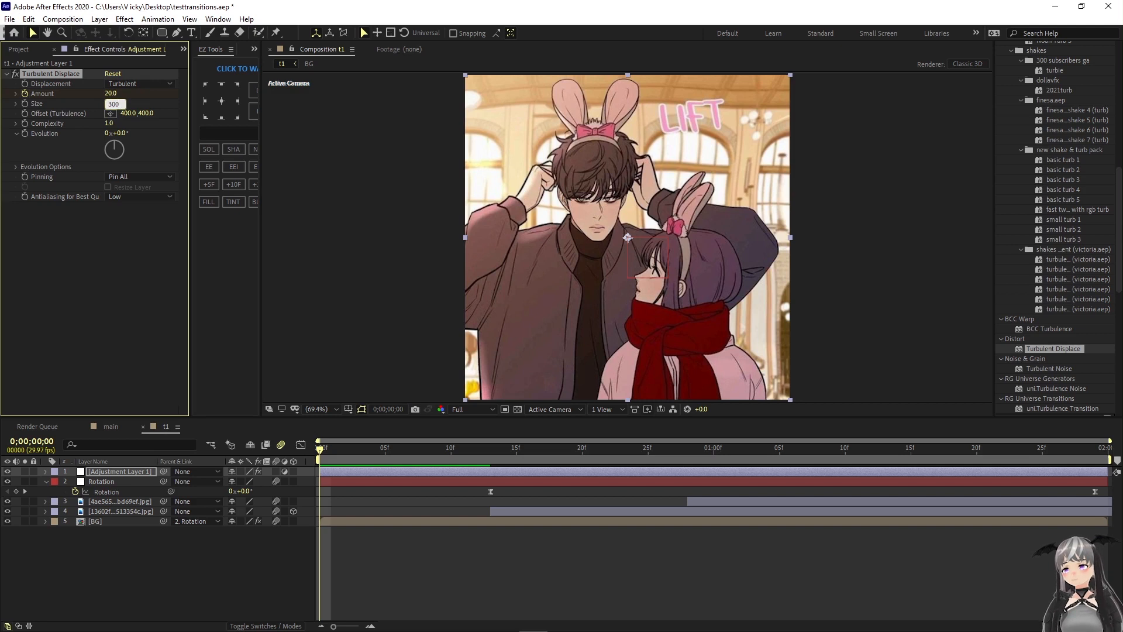
{"action": "key", "text": "Return"}
- Set the Turbulent Displace Offset to 260, 300
{"action": "left_click", "coordinate": [129, 113]}
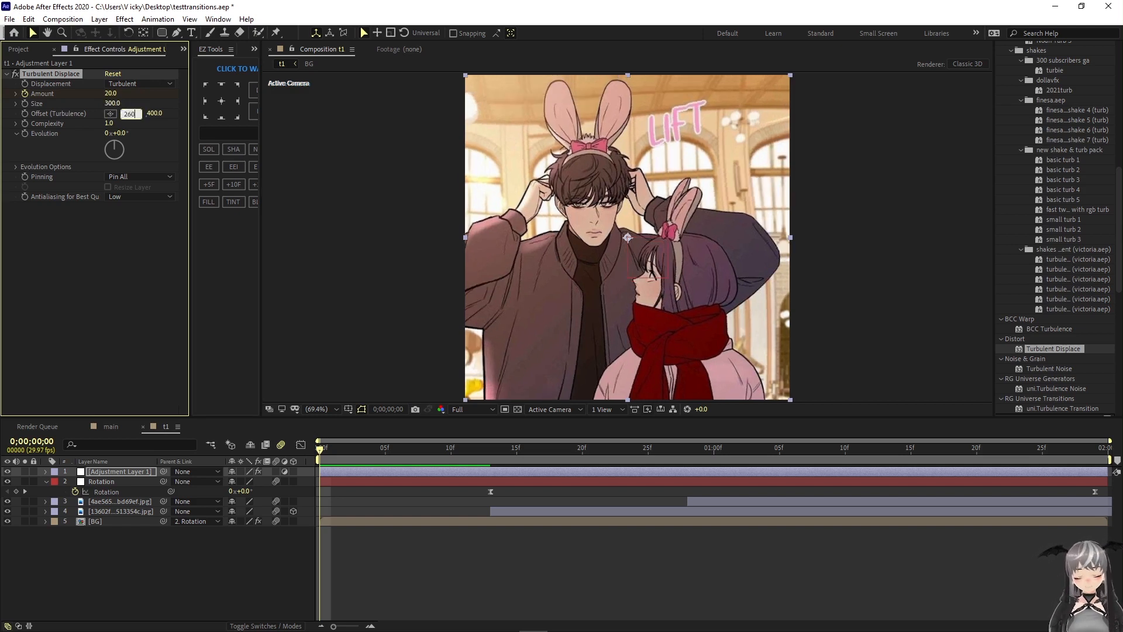
{"action": "left_click", "coordinate": [150, 113]}
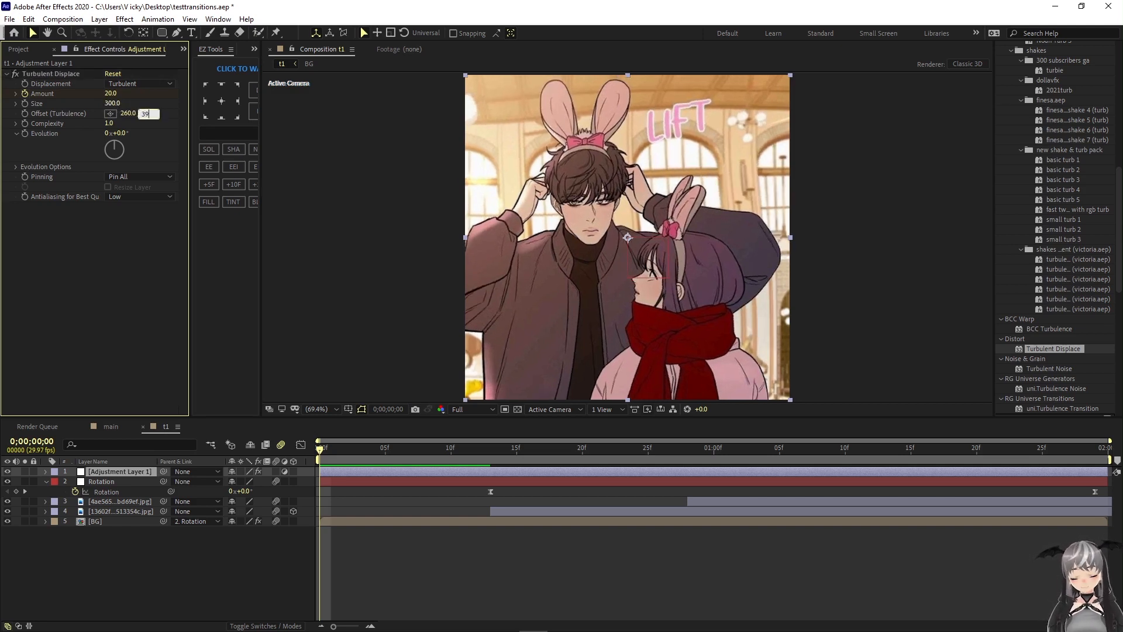
{"action": "type", "text": "300"}
{"action": "key", "text": "Return"}
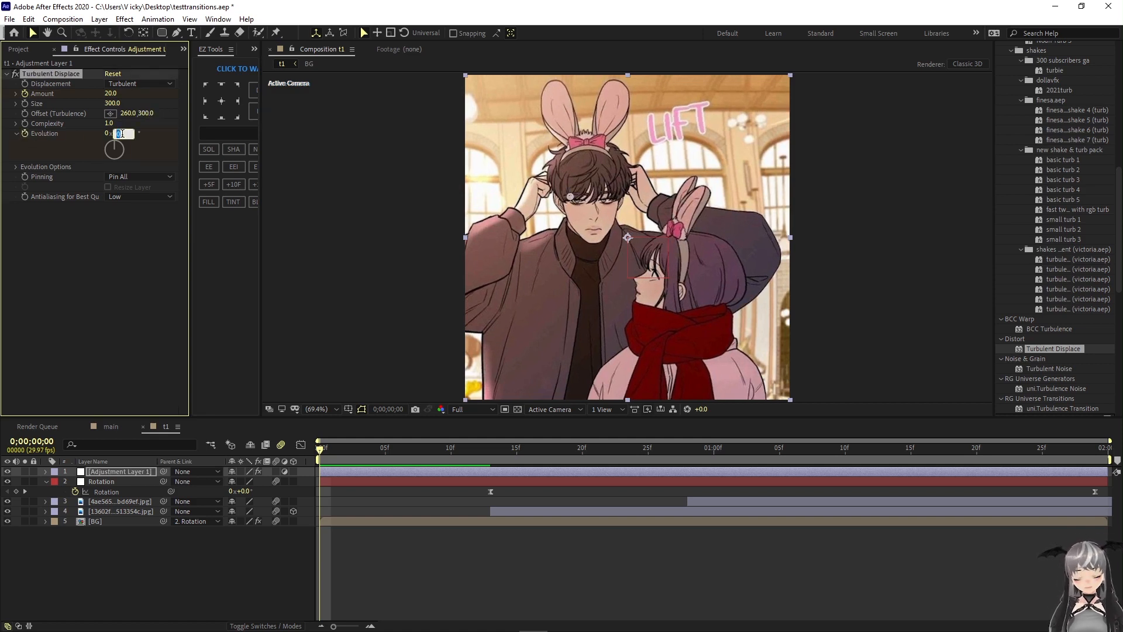
- Keyframe the Turbulent Displace Evolution at 90° at the composition start and reveal the adjustment layer's keyframed properties
{"action": "key", "text": "Return"}
{"action": "key", "text": "u"}
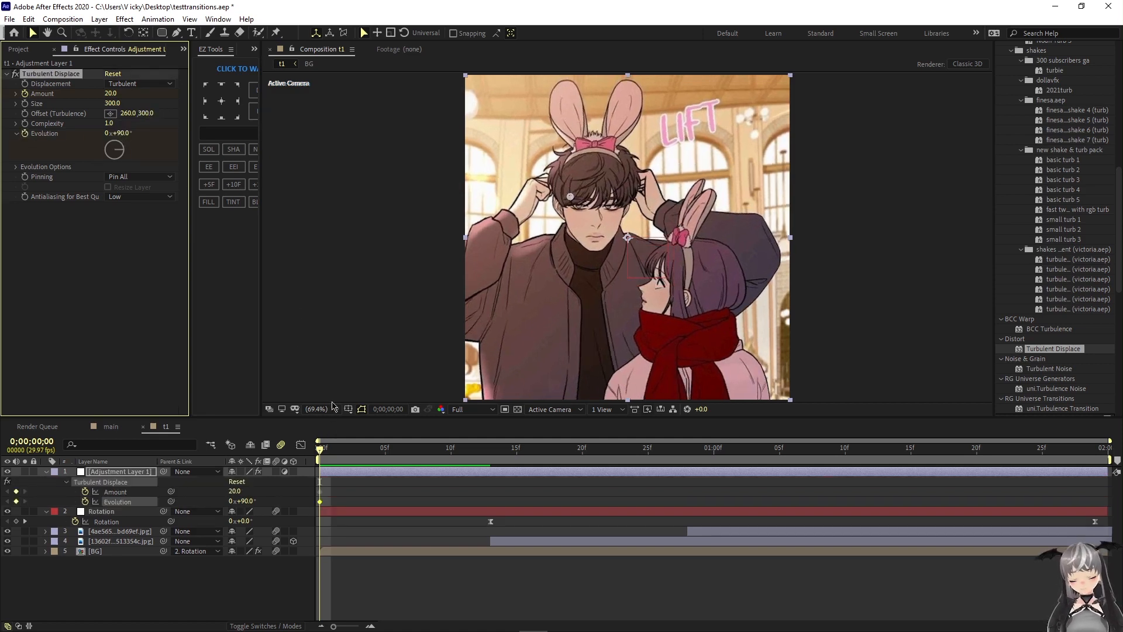
{"action": "key", "text": "space"}
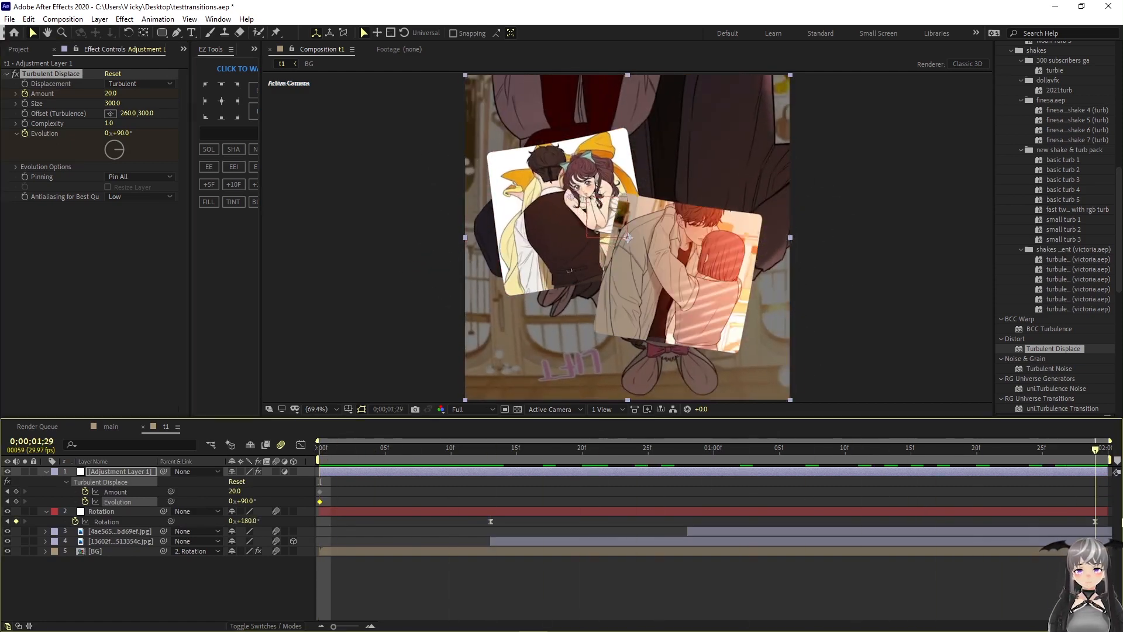
- Set the Evolution to -145° at 0;00;01;29 and preview the distortion
{"action": "left_click", "coordinate": [124, 133]}
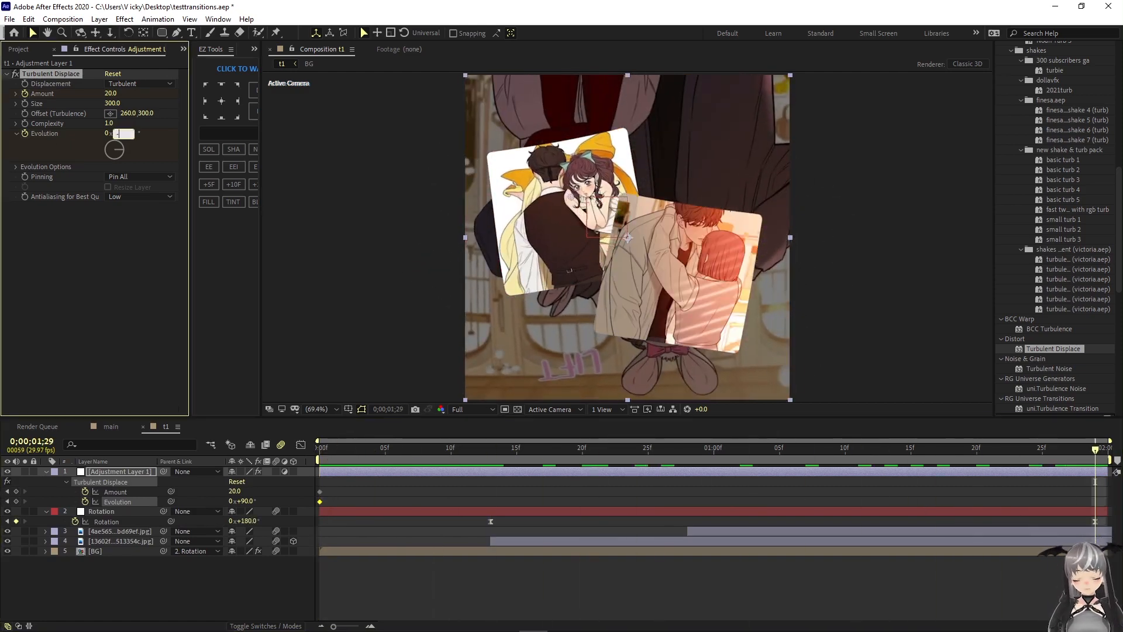
{"action": "type", "text": "-145"}
{"action": "key", "text": "Return"}
{"action": "key", "text": "space"}
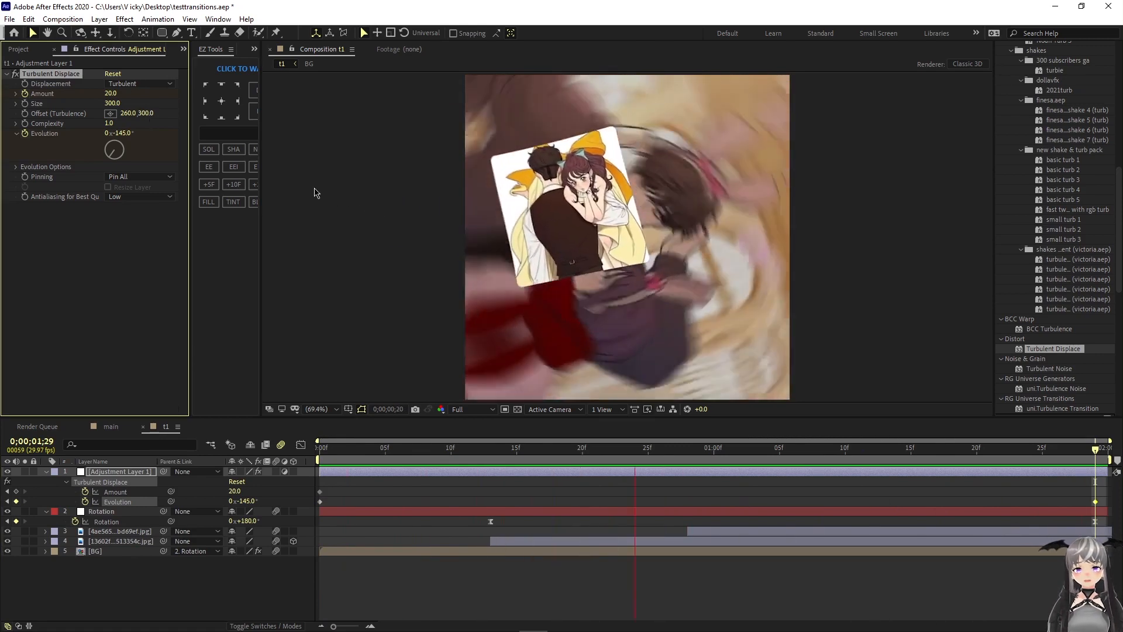
- Try a Turbulent Displace Size of 691, preview it and set the Size back to 300
{"action": "key", "text": "space"}
{"action": "left_click_drag", "start_coordinate": [113, 104], "coordinate": [357, 122]}
{"action": "key", "text": "space"}
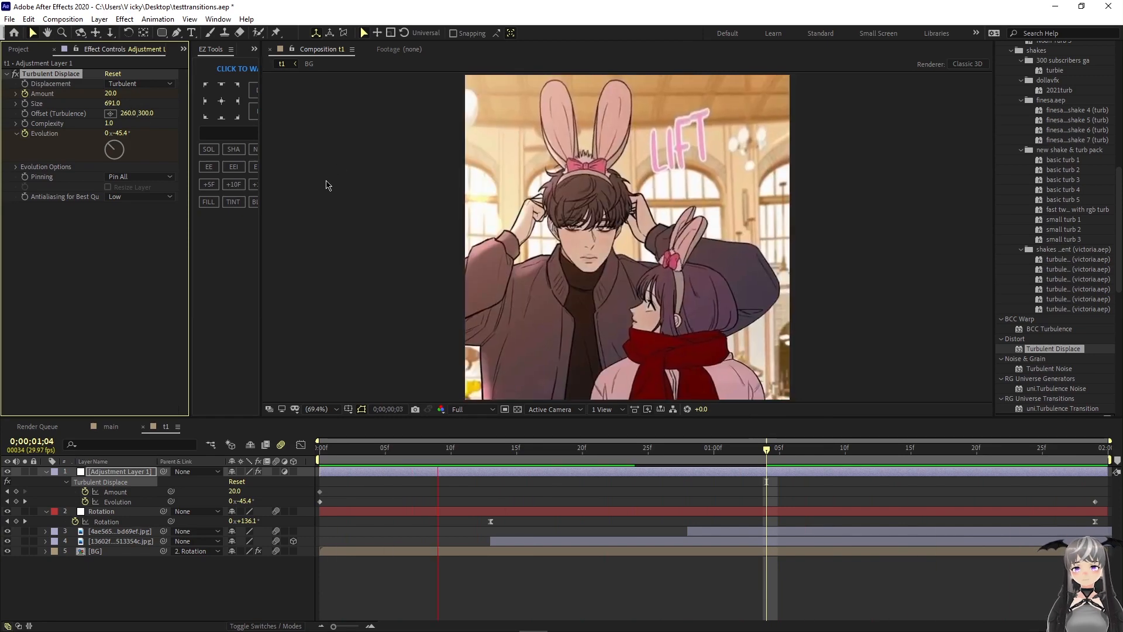
{"action": "left_click", "coordinate": [113, 104]}
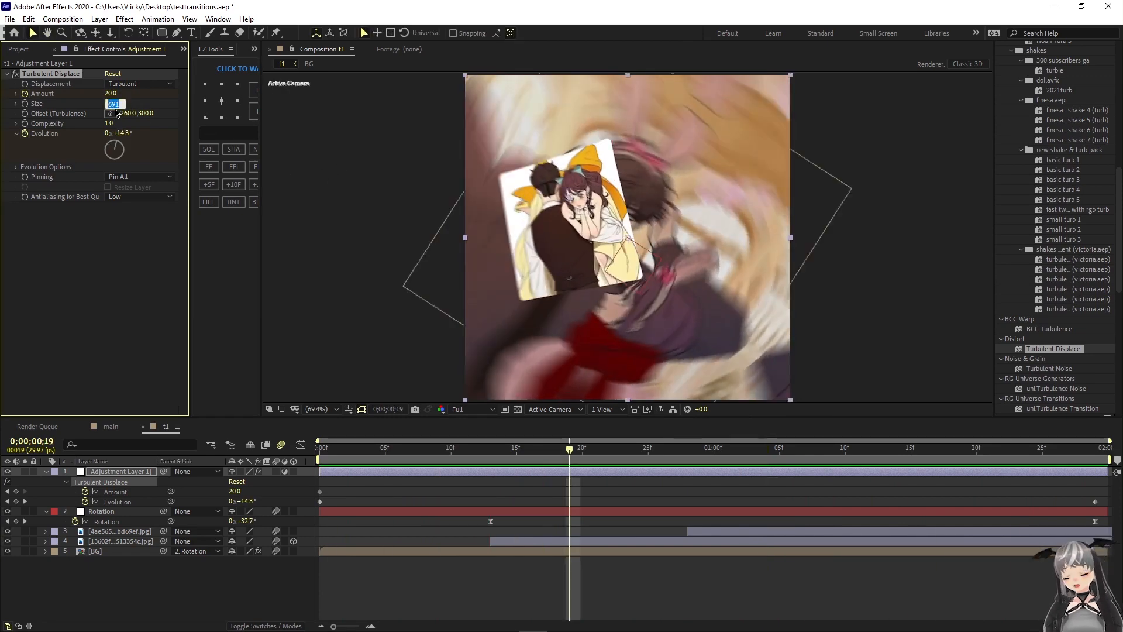
{"action": "type", "text": "300"}
{"action": "key", "text": "Tab"}
- Set the vertical value of the Turbulent Displace Offset to 200 and preview the animation
{"action": "key", "text": "Tab"}
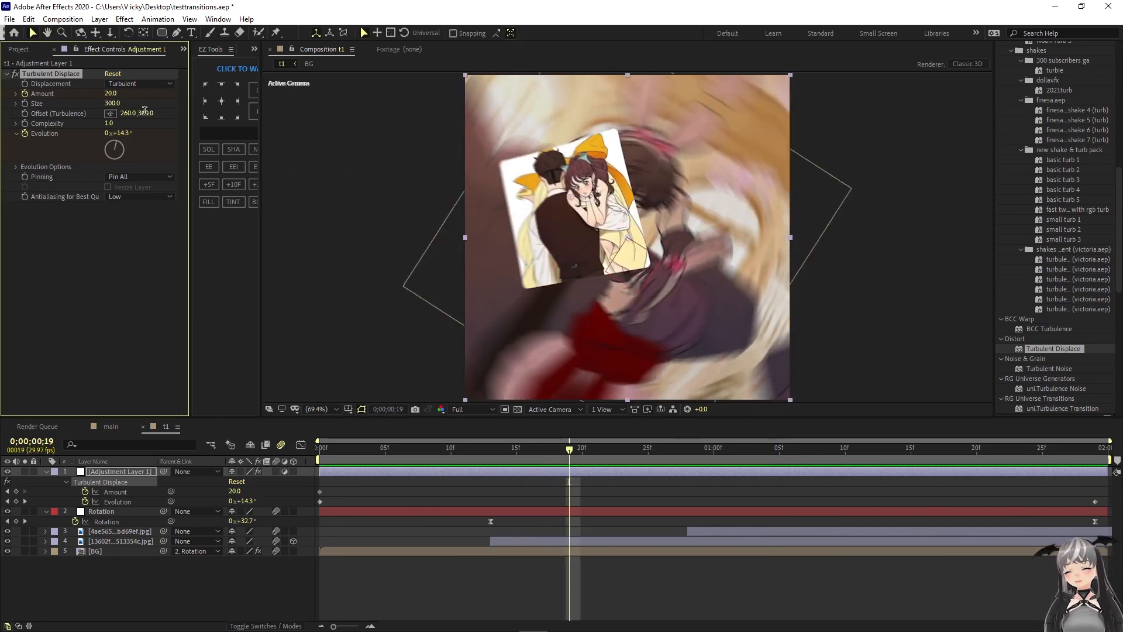
{"action": "type", "text": "200"}
{"action": "key", "text": "Return"}
{"action": "key", "text": "space"}
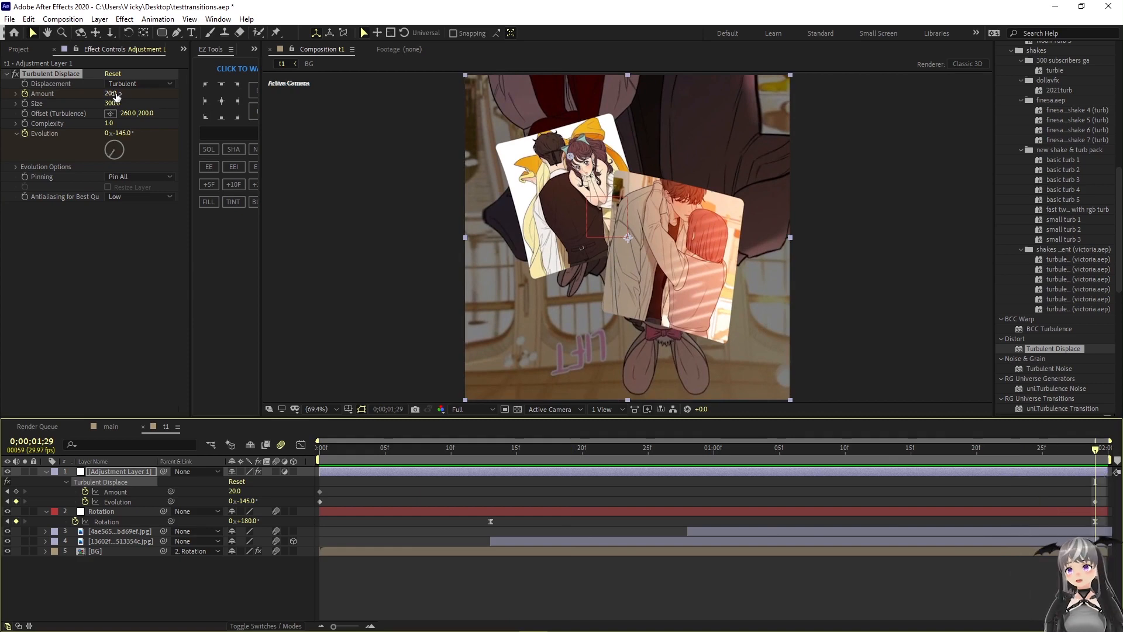
- Set the Turbulent Displace Amount to 2 at 0;00;01;29, preview it and collapse the adjustment layer's properties
{"action": "left_click", "coordinate": [117, 95]}
{"action": "type", "text": "2"}
{"action": "key", "text": "Return"}
{"action": "key", "text": "space"}
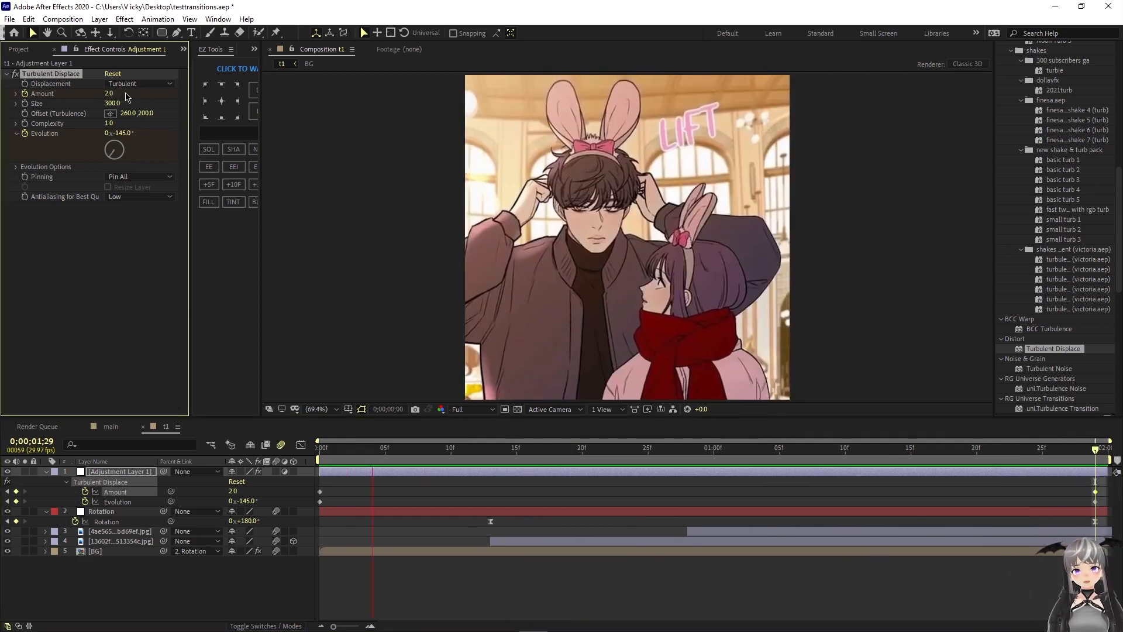
{"action": "key", "text": "u"}
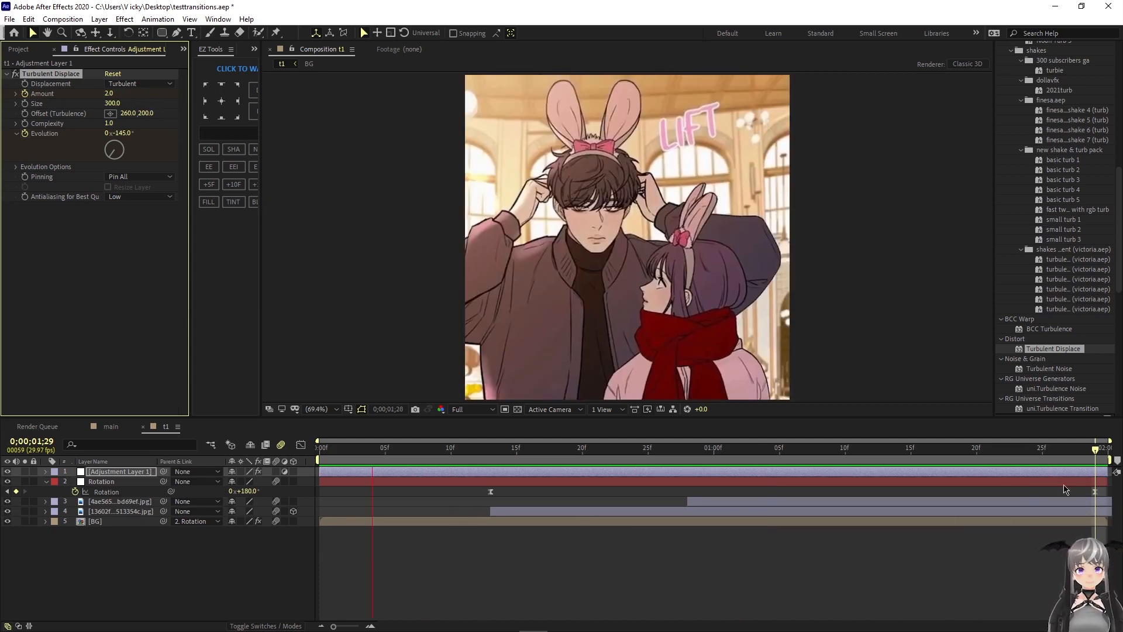
- Move to 0;00;00;23, search the effects for "drop sha" and apply BCC Drop Shadow to the image layer starting at 0;00;00;13
{"action": "left_click", "coordinate": [710, 450]}
{"action": "left_click_drag", "start_coordinate": [708, 471], "coordinate": [622, 468]}
{"action": "scroll", "coordinate": [1057, 170], "scroll_direction": "up", "scroll_amount": 10}
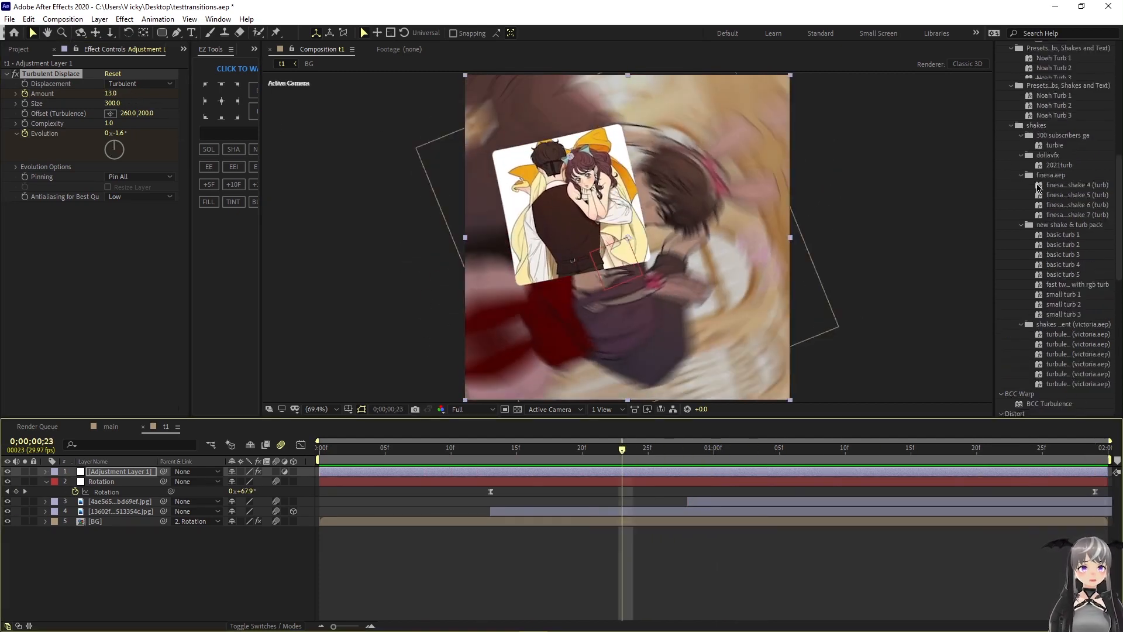
{"action": "left_click", "coordinate": [1037, 201]}
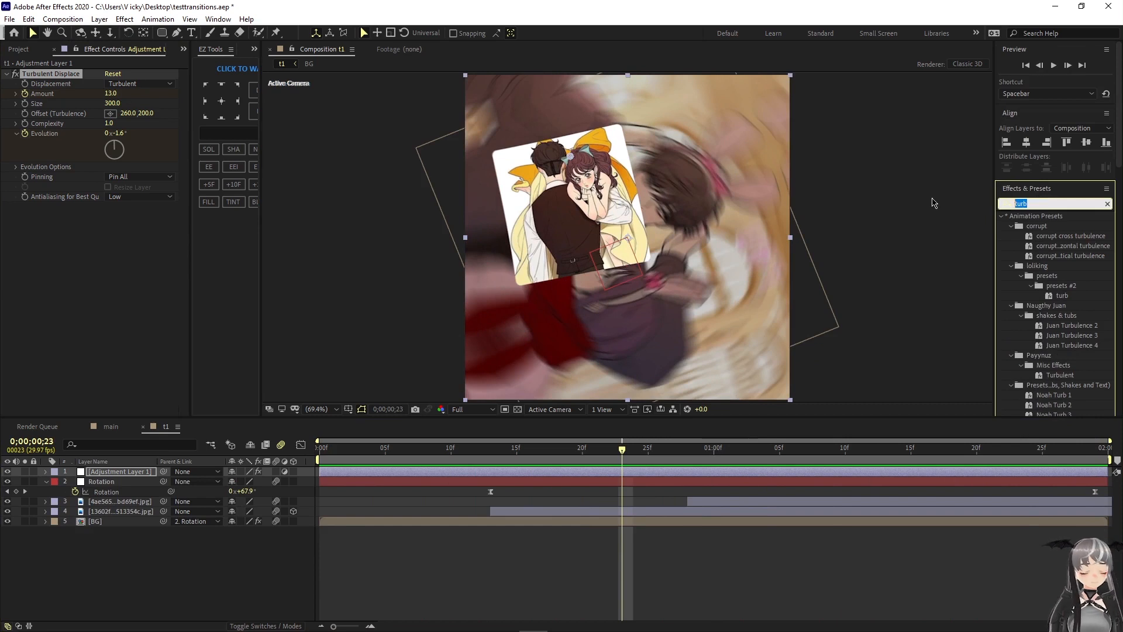
{"action": "type", "text": "drop sha"}
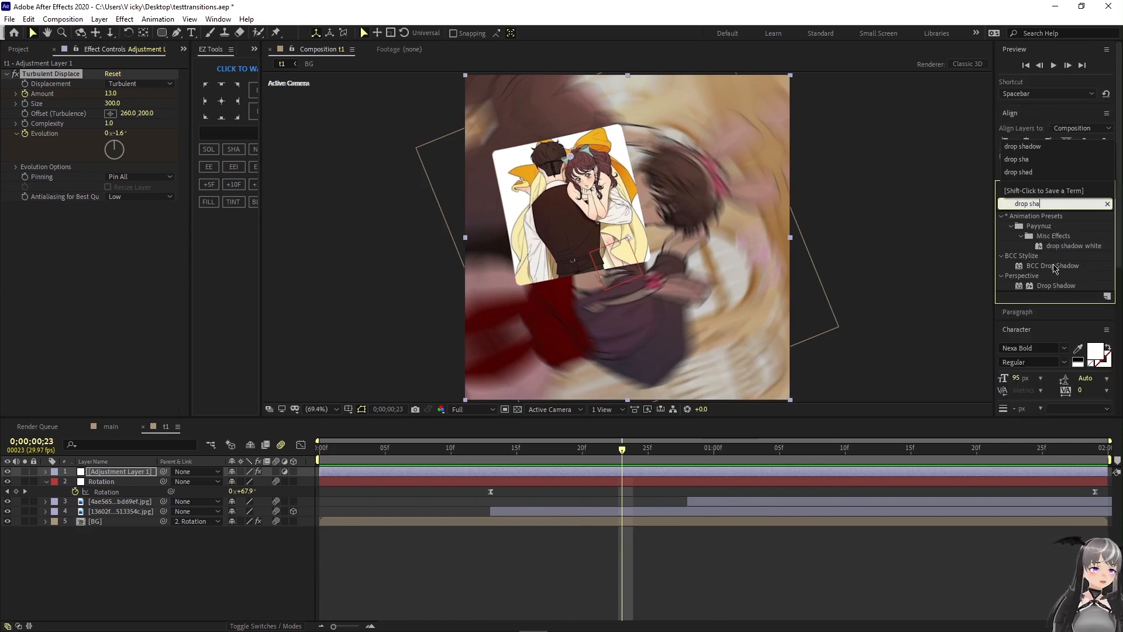
{"action": "left_click_drag", "start_coordinate": [1055, 266], "coordinate": [613, 512]}
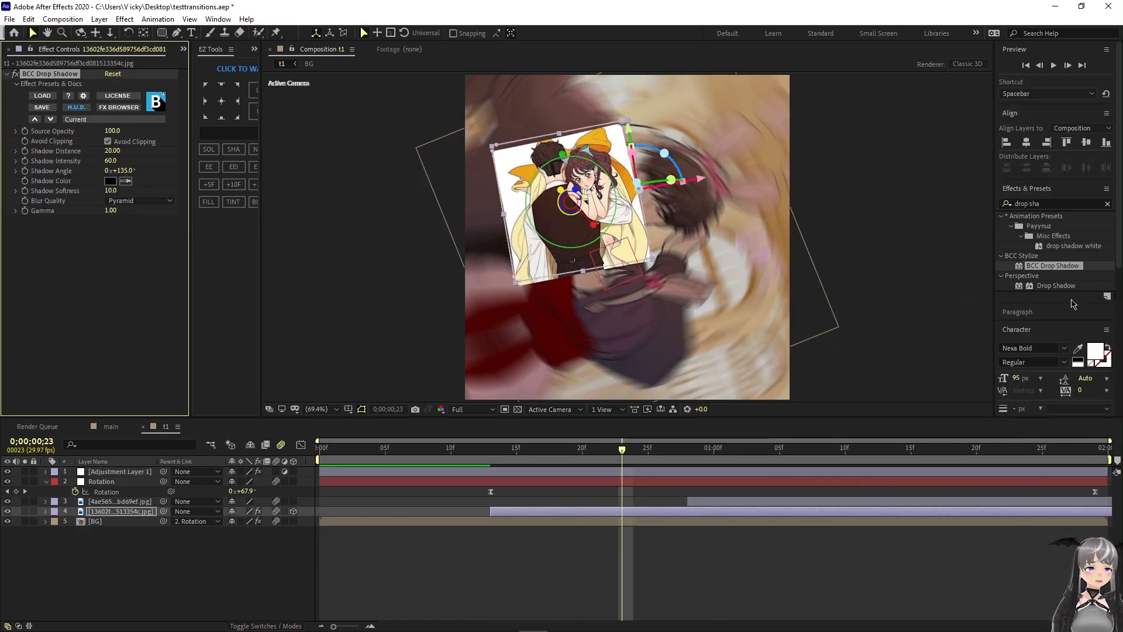
- Apply the Drop Shadow effect to the second image layer and preview the transition
{"action": "left_click_drag", "start_coordinate": [1056, 286], "coordinate": [736, 507]}
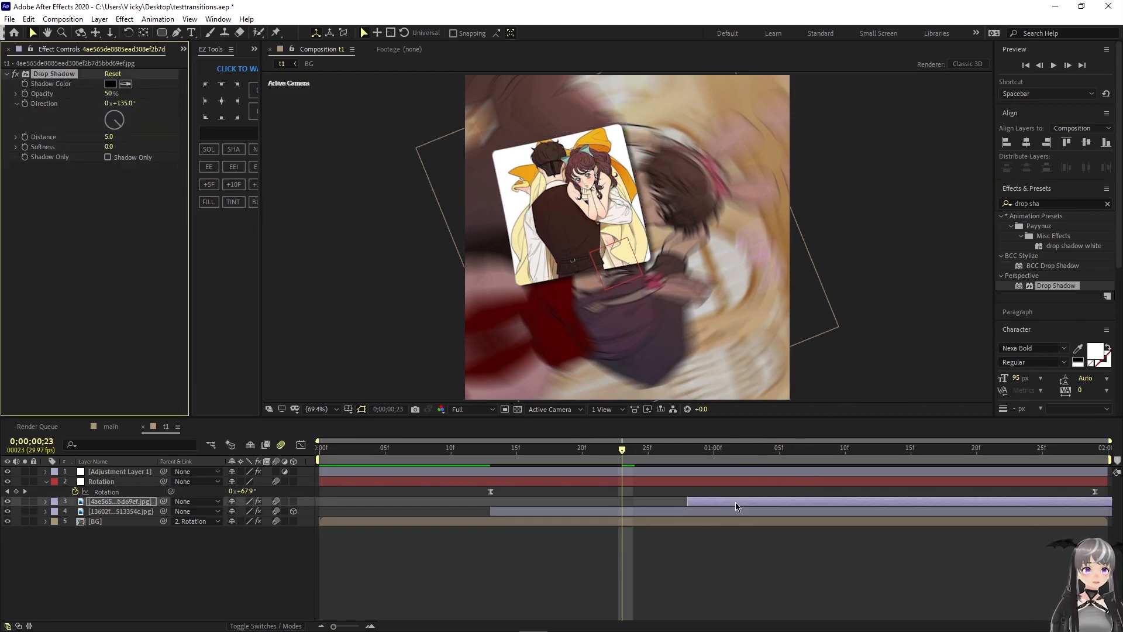
{"action": "key", "text": "space"}
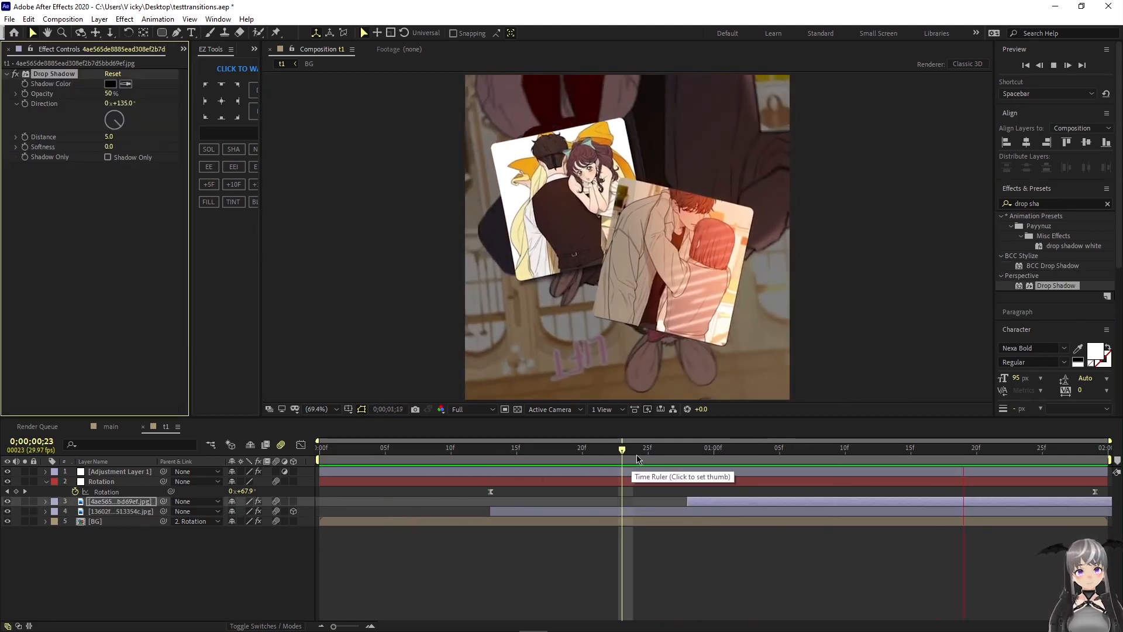
{"action": "key", "text": "space"}
- Search the effects for "poster" and apply Posterize Time to the adjustment layer
{"action": "left_click", "coordinate": [345, 473]}
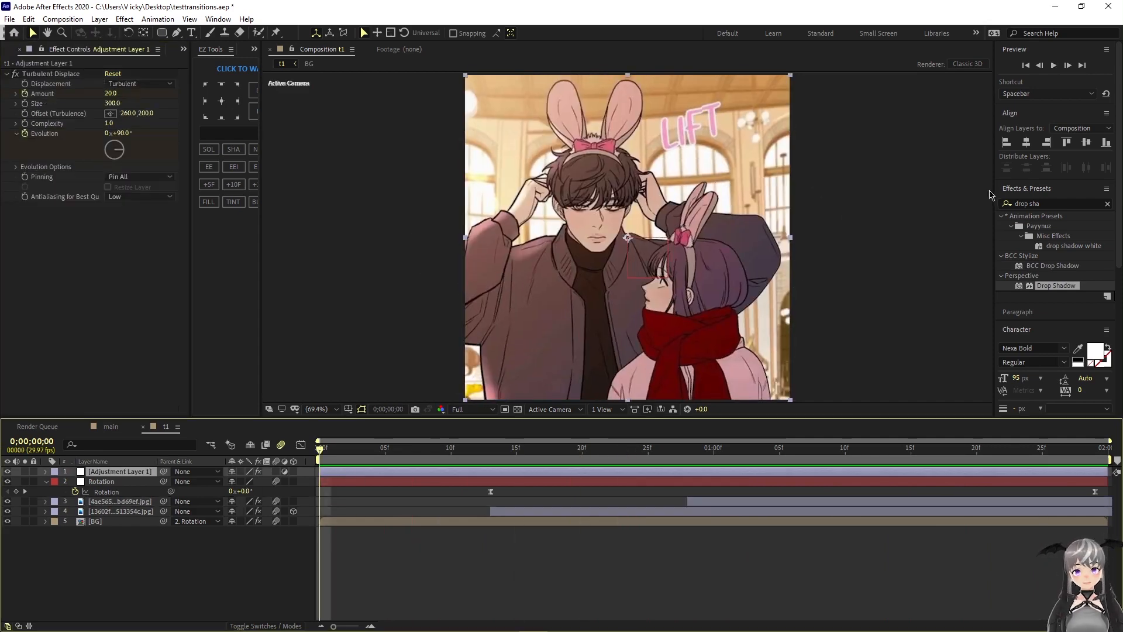
{"action": "left_click", "coordinate": [1045, 203]}
{"action": "type", "text": "poster"}
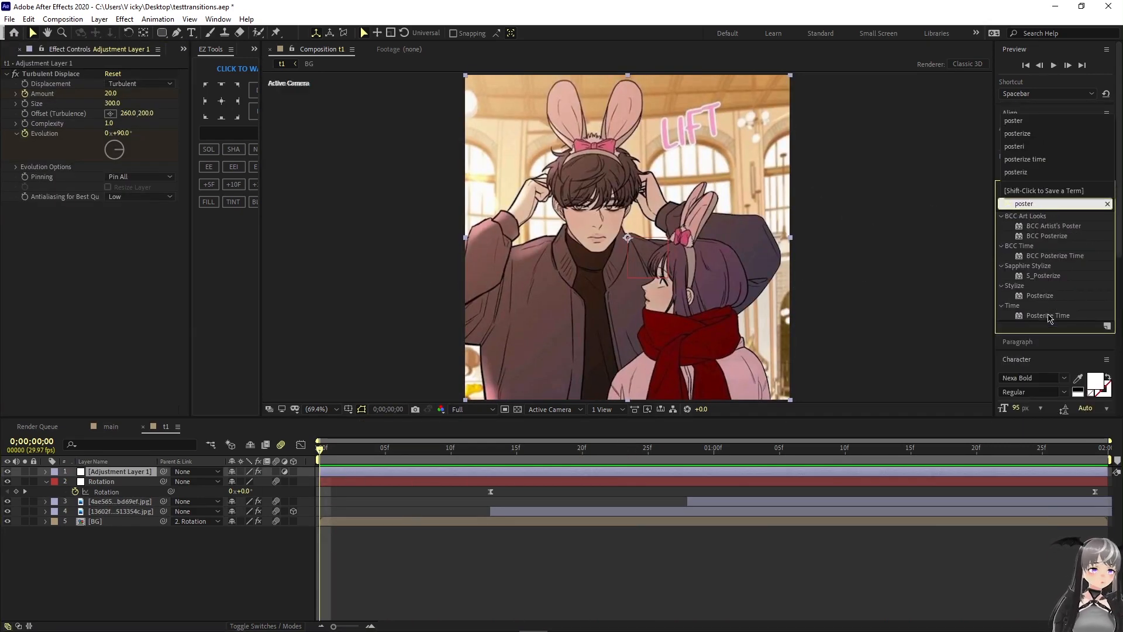
{"action": "left_click_drag", "start_coordinate": [1049, 316], "coordinate": [64, 176]}
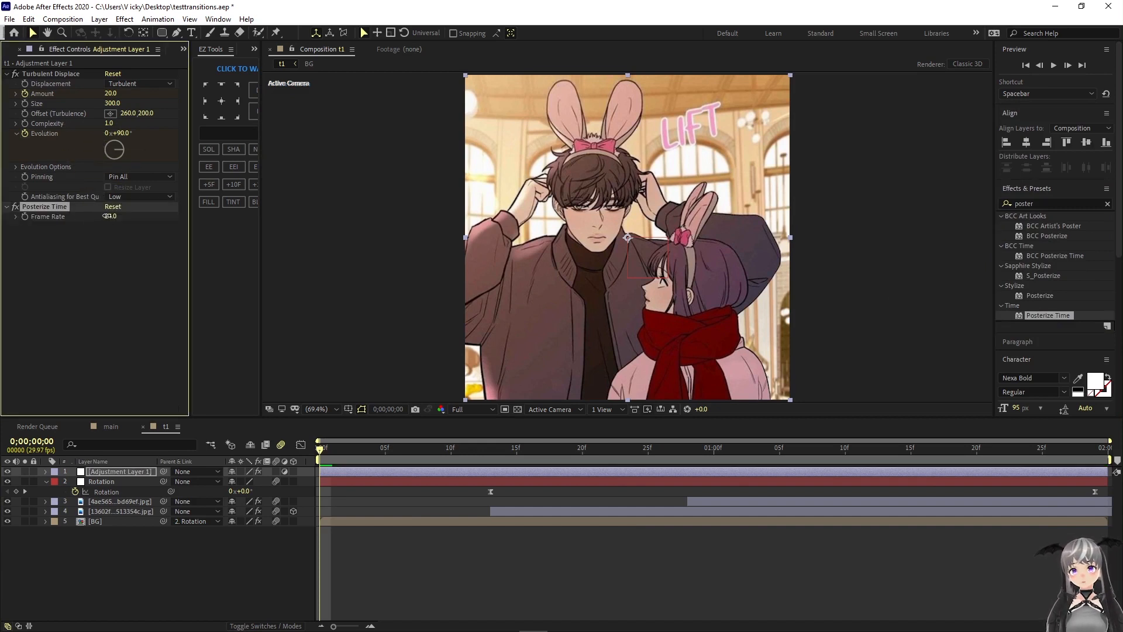
- Set the Posterize Time Frame Rate to 15 and preview the result
{"action": "left_click", "coordinate": [109, 216]}
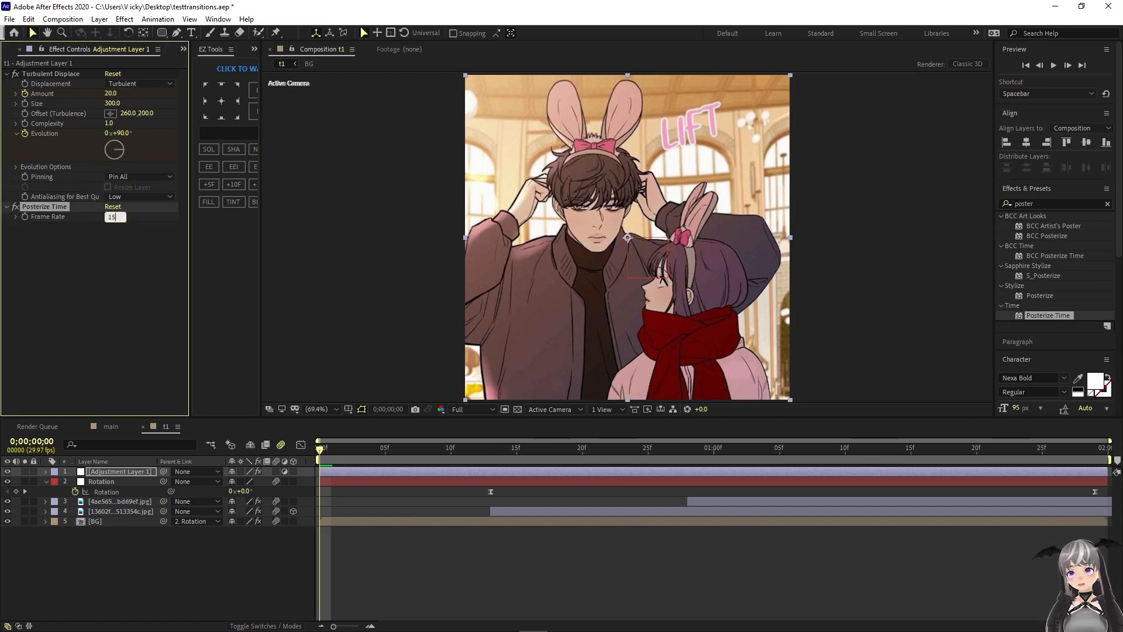
{"action": "key", "text": "Return"}
{"action": "key", "text": "space"}
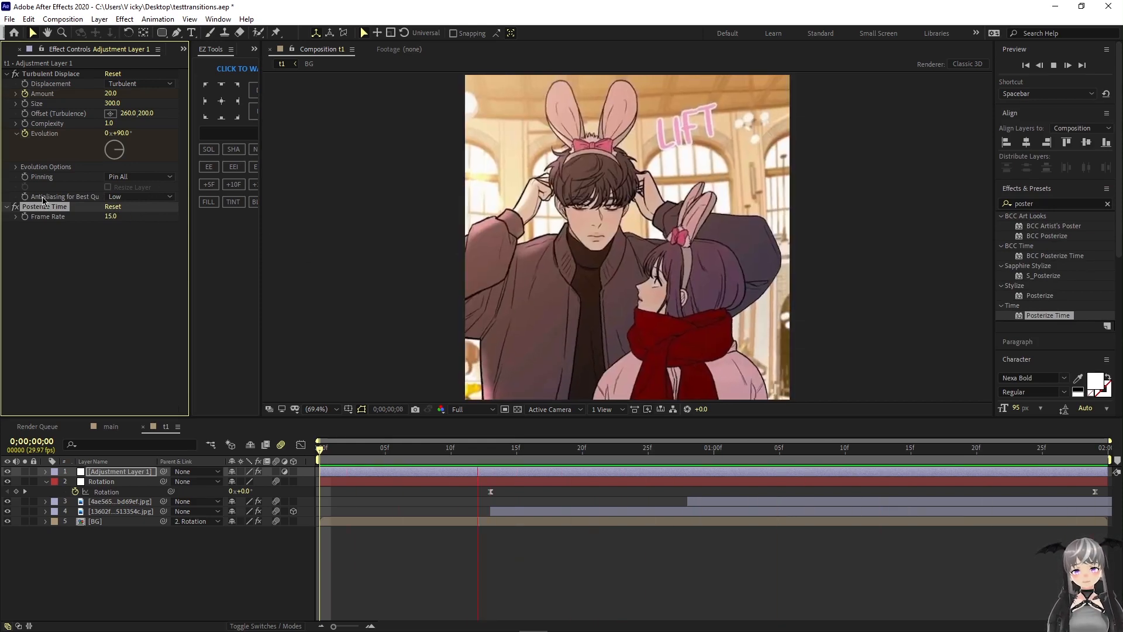
- Collapse the settings of Posterize Time and Turbulent Displace and preview the whole transition
{"action": "left_click", "coordinate": [6, 208]}
{"action": "left_click_drag", "start_coordinate": [41, 206], "coordinate": [40, 91]}
{"action": "left_click", "coordinate": [6, 74]}
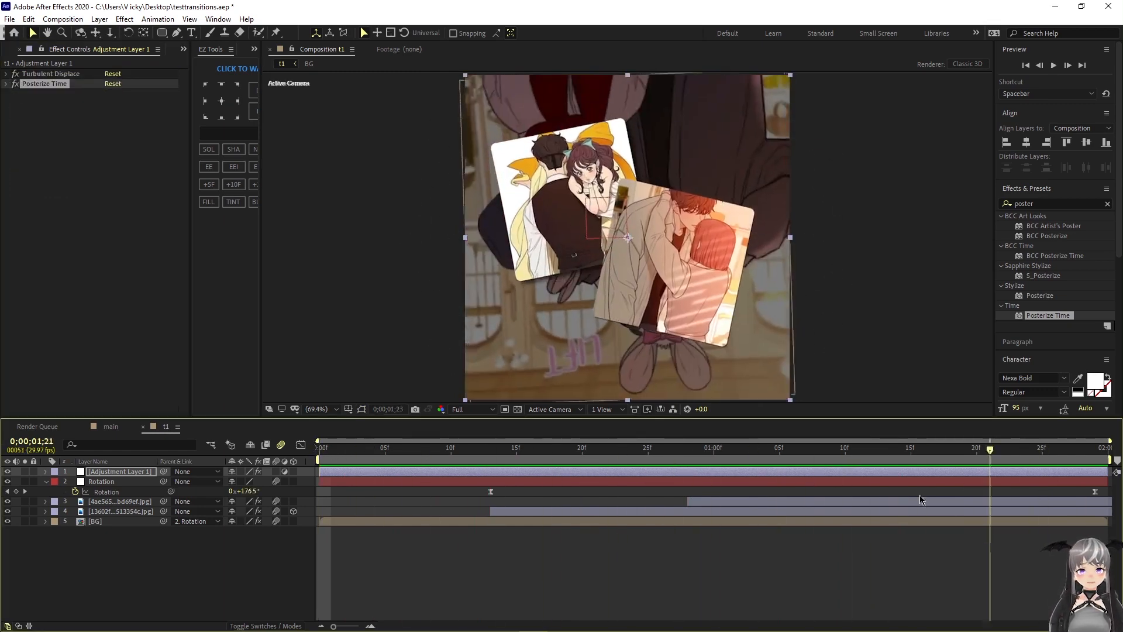
{"action": "key", "text": "space"}
{"action": "key", "text": "space"}
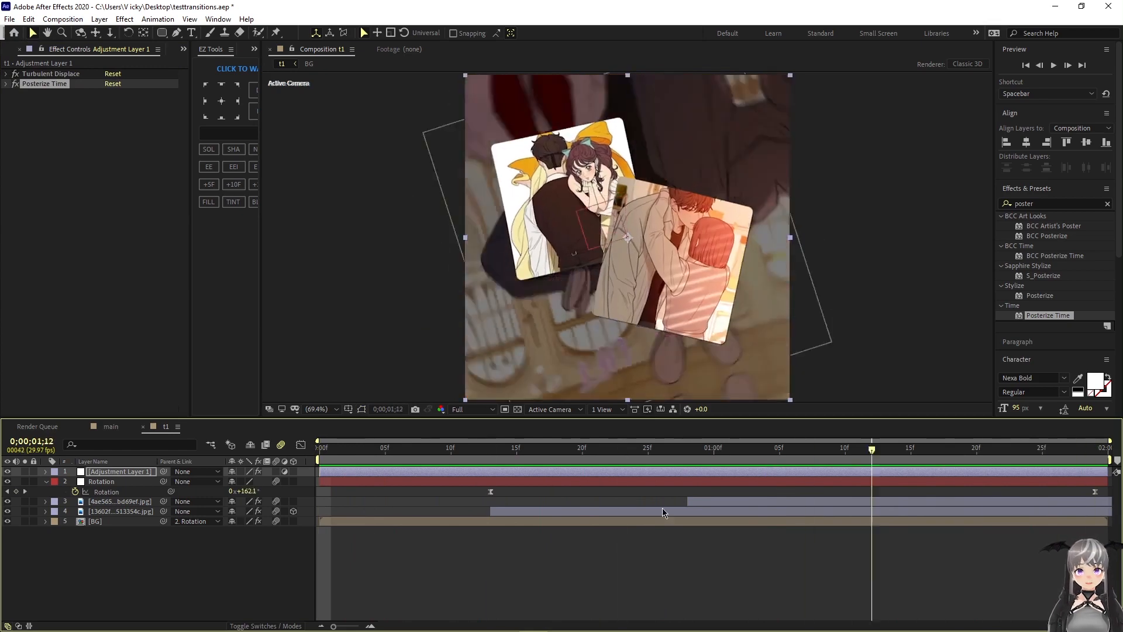
{"action": "key", "text": "space"}
- Clear the effects search and collapse the effects and presets list
{"action": "left_click", "coordinate": [1111, 203]}
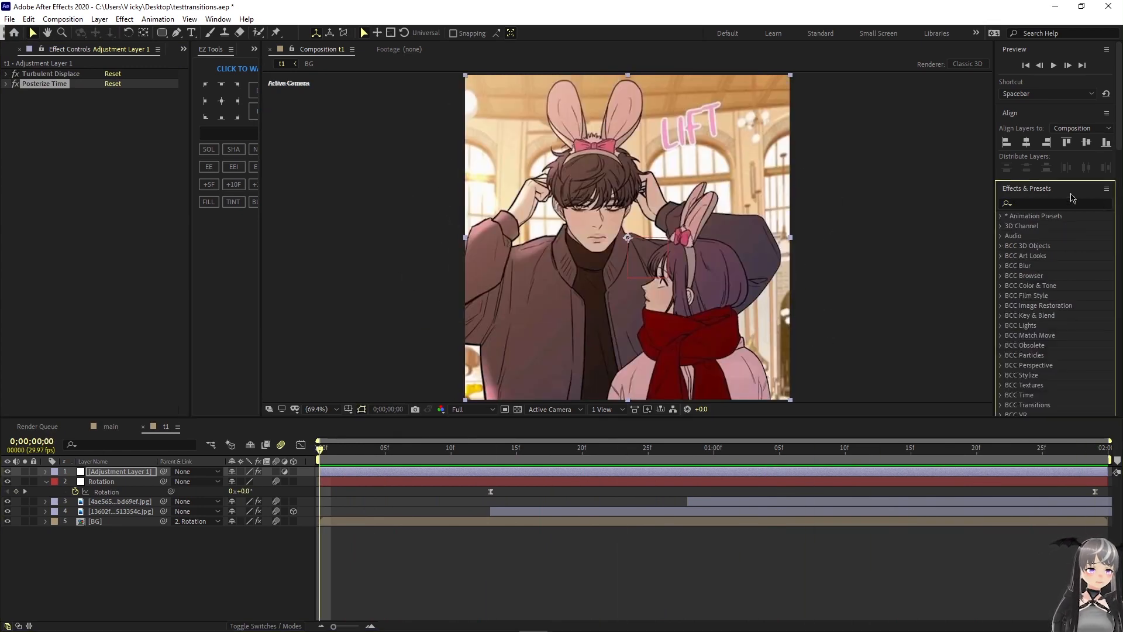
{"action": "left_click", "coordinate": [1050, 189]}
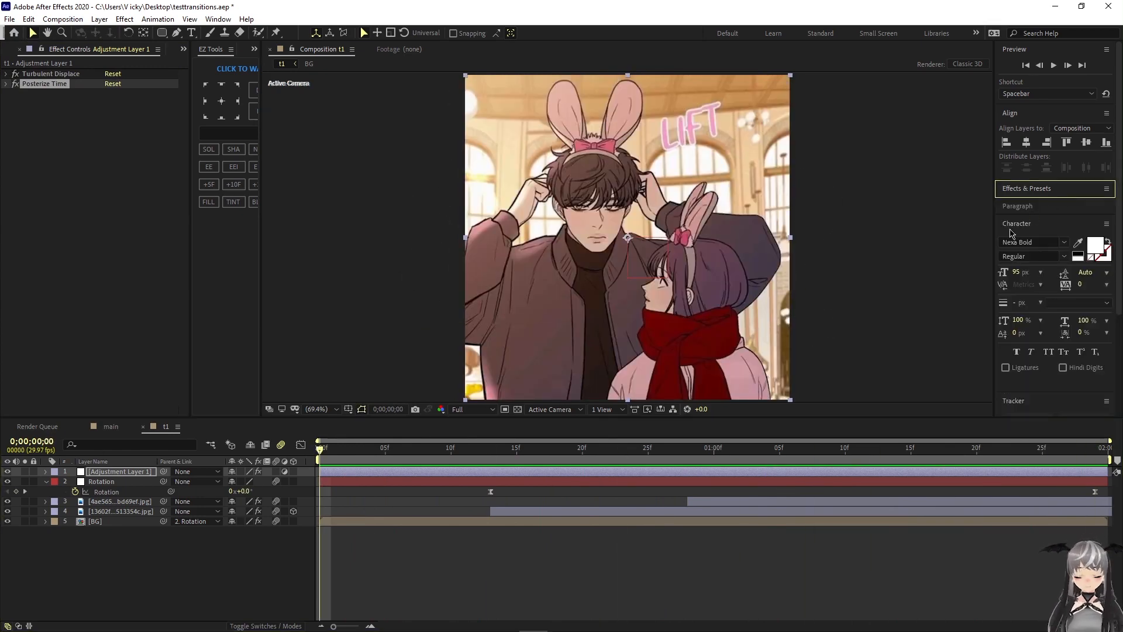
{"action": "left_click", "coordinate": [9, 19]}
{"action": "key", "text": "Escape"}
- Add a new null above all layers and parent the Rotation null and both image layers to it
{"action": "right_click", "coordinate": [191, 567]}
{"action": "mouse_move", "coordinate": [234, 446]}
{"action": "left_click", "coordinate": [363, 528]}
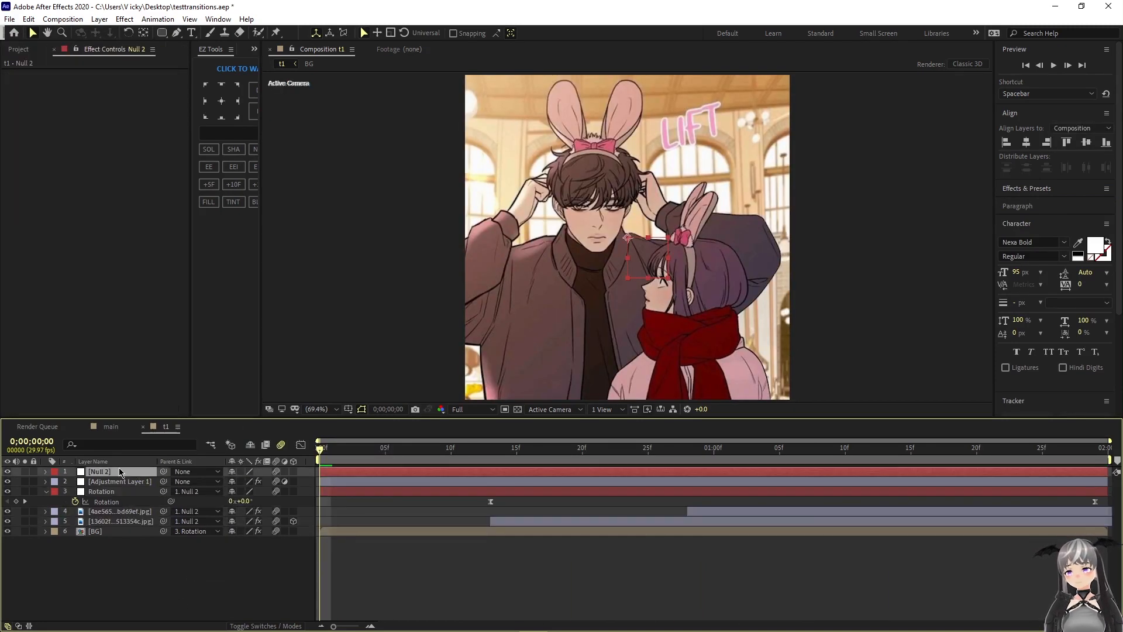
- Keyframe Null 2's Scale from 259% at the start to 100% at 0;00;00;21 and apply Easy Ease to both keyframes
{"action": "key", "text": "s"}
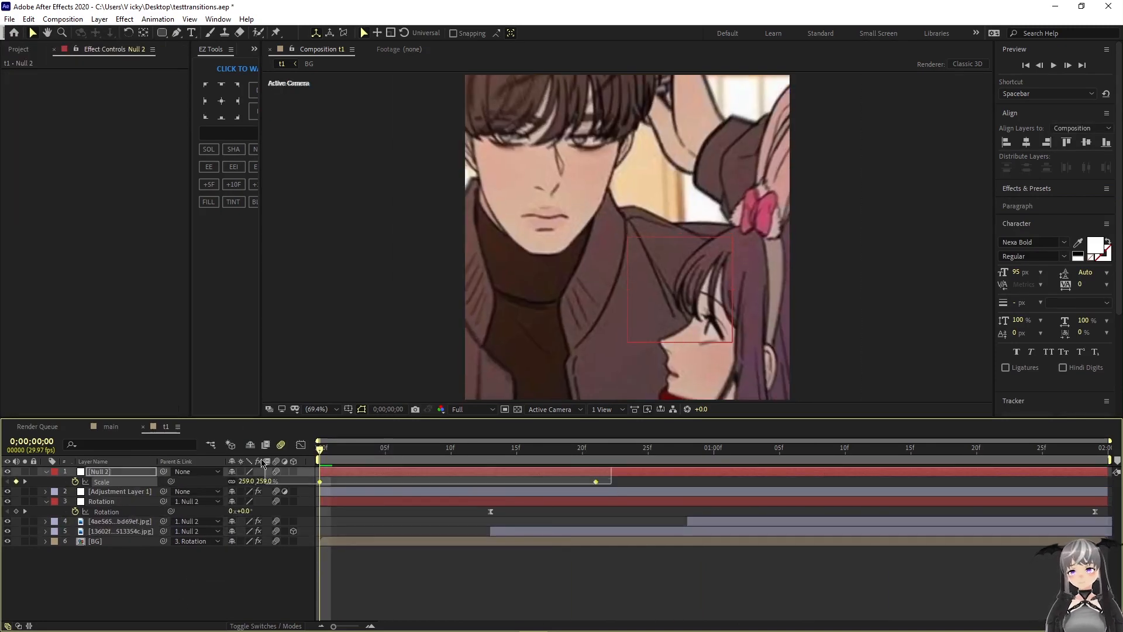
{"action": "left_click_drag", "start_coordinate": [263, 463], "coordinate": [263, 463]}
{"action": "key", "text": "F9"}
- Reshape the speed curve of Null 2's Scale so the change happens early, and preview the zoom
{"action": "left_click", "coordinate": [300, 445]}
{"action": "left_click_drag", "start_coordinate": [366, 476], "coordinate": [322, 476]}
{"action": "left_click_drag", "start_coordinate": [551, 476], "coordinate": [459, 476]}
{"action": "key", "text": "space"}
{"action": "left_click", "coordinate": [301, 445]}
- Add Null 3 above Null 2, keyframe its Scale from 100% at 0;00;00;13 to 60% at 0;00;01;29, and apply Easy Ease to both keyframes
{"action": "left_click_drag", "start_coordinate": [321, 449], "coordinate": [594, 455]}
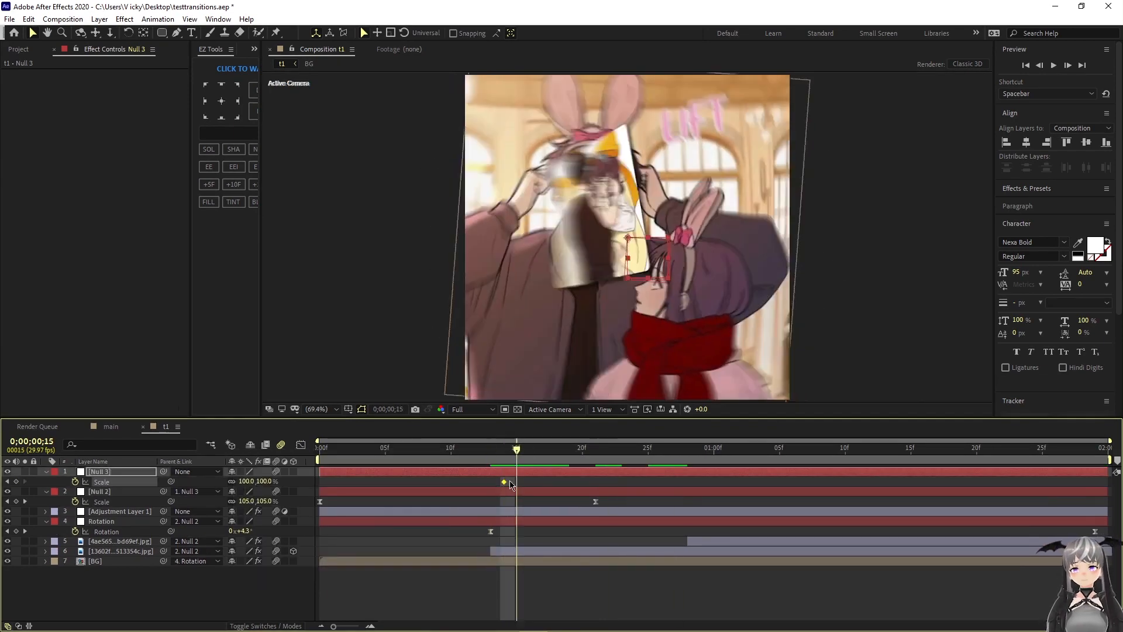
{"action": "key", "text": "End"}
{"action": "left_click", "coordinate": [249, 481]}
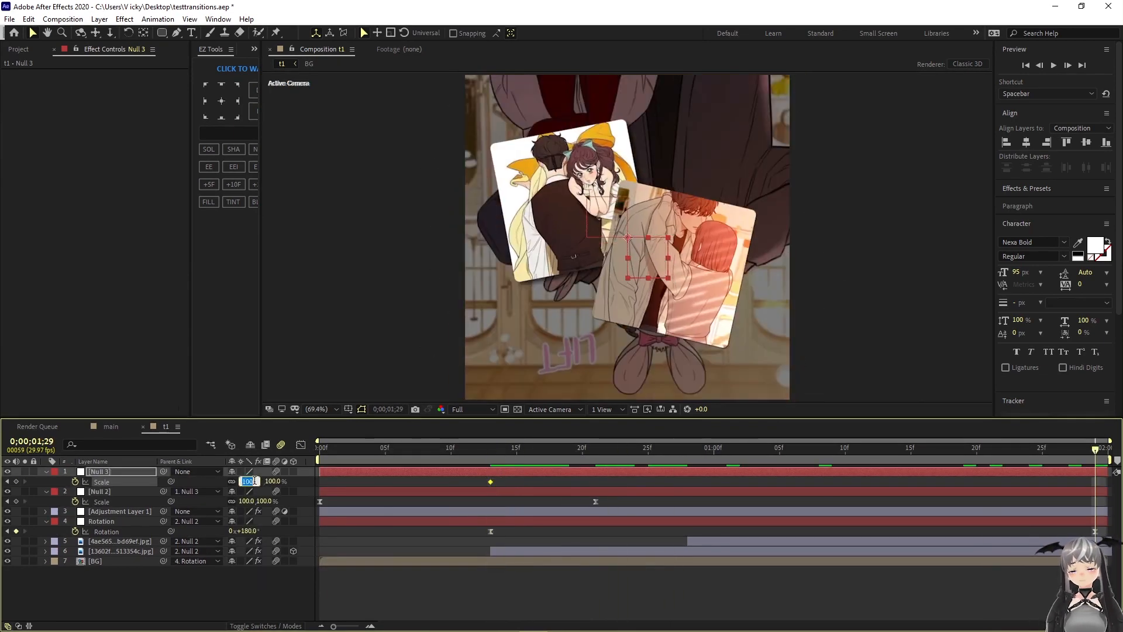
{"action": "type", "text": "60"}
{"action": "key", "text": "Return"}
{"action": "left_click_drag", "start_coordinate": [456, 484], "coordinate": [1113, 466]}
{"action": "key", "text": "F9"}
- Reshape the value curve of Null 3's Scale so it rises before dropping to the end keyframe, and preview the zoom
{"action": "left_click", "coordinate": [301, 445]}
{"action": "right_click", "coordinate": [976, 510]}
{"action": "left_click", "coordinate": [1020, 394]}
{"action": "double_click", "coordinate": [1095, 594]}
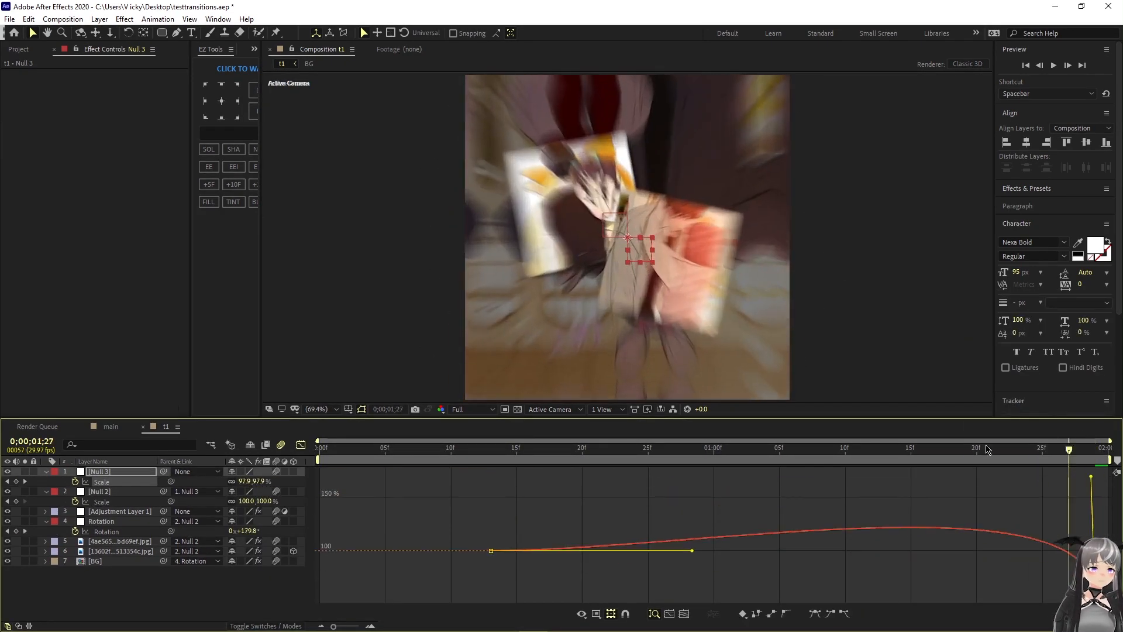
{"action": "left_click_drag", "start_coordinate": [987, 449], "coordinate": [320, 449]}
{"action": "key", "text": "space"}
{"action": "key", "text": "space"}
{"action": "left_click_drag", "start_coordinate": [1091, 477], "coordinate": [1091, 490]}
{"action": "left_click_drag", "start_coordinate": [1088, 449], "coordinate": [1030, 449]}
{"action": "key", "text": "space"}
{"action": "left_click", "coordinate": [301, 445]}
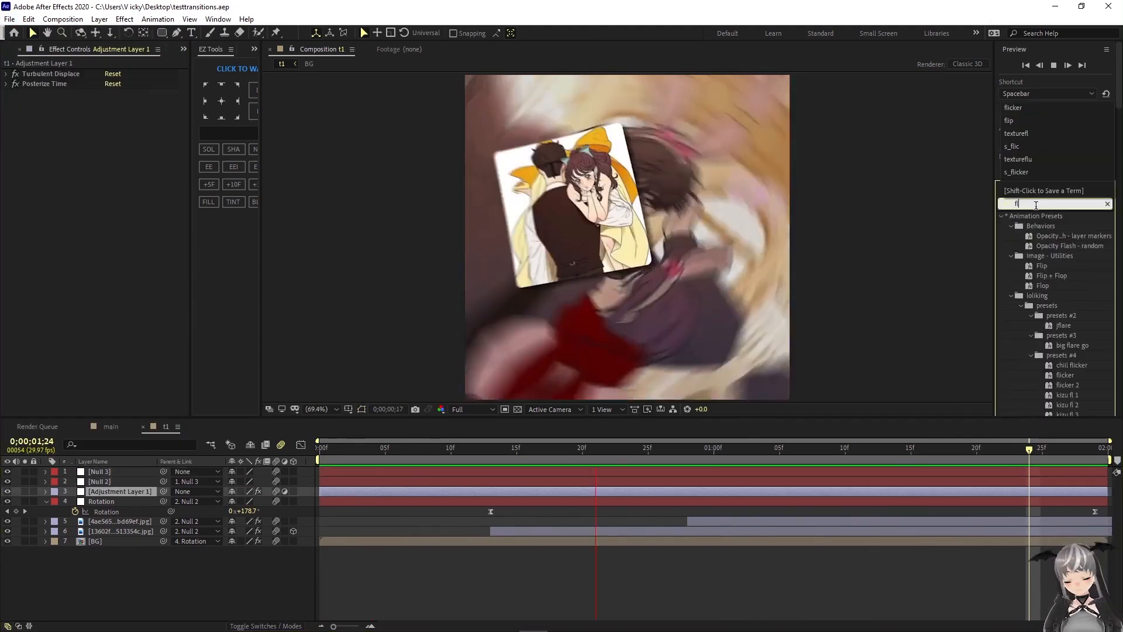
- Add another effect from the effects library to Adjustment Layer 1, below Posterize Time
{"action": "left_click_drag", "start_coordinate": [1040, 255], "coordinate": [9, 96]}
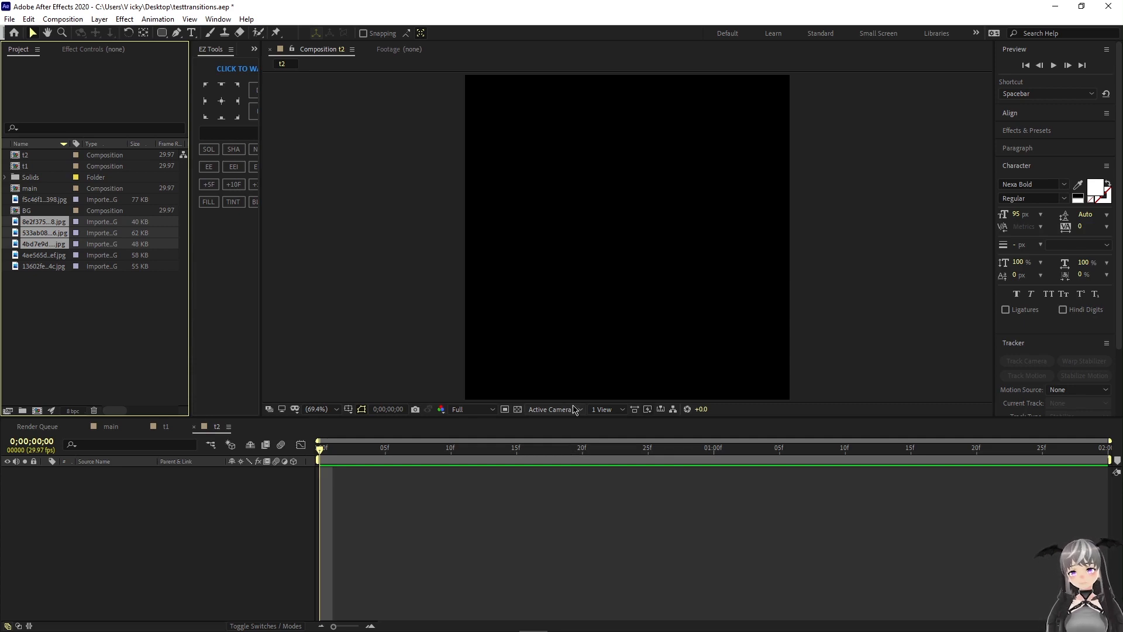
- Place the 4bd7e9d image in the t2 composition and scale it to 144% to fill the frame
{"action": "left_click", "coordinate": [34, 292]}
{"action": "left_click", "coordinate": [46, 226]}
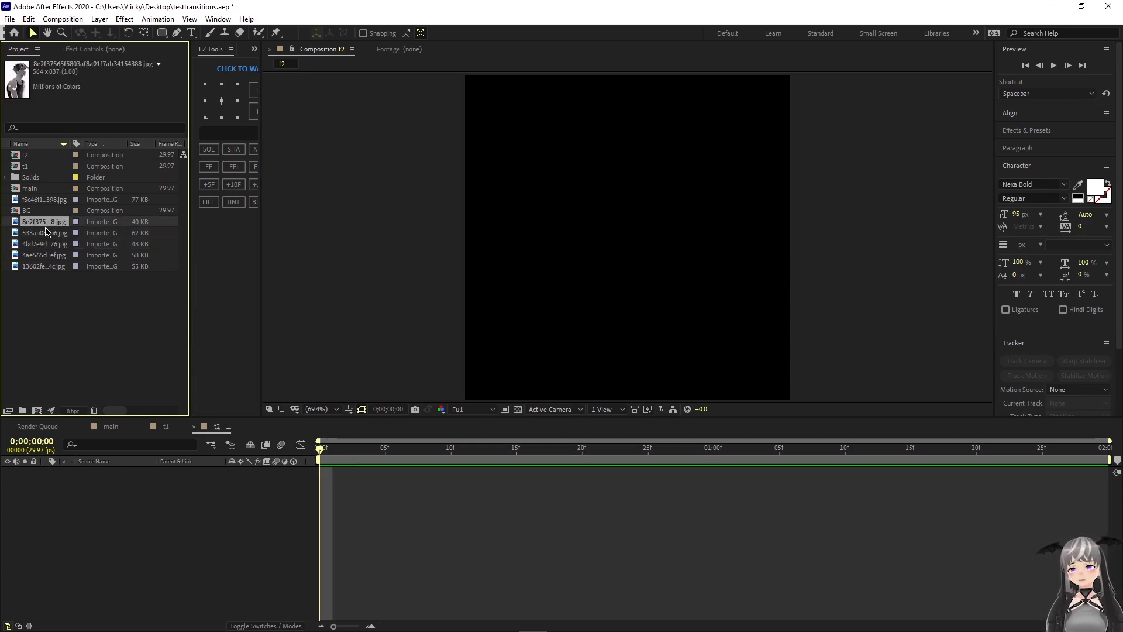
{"action": "left_click", "coordinate": [46, 234]}
{"action": "left_click", "coordinate": [53, 245]}
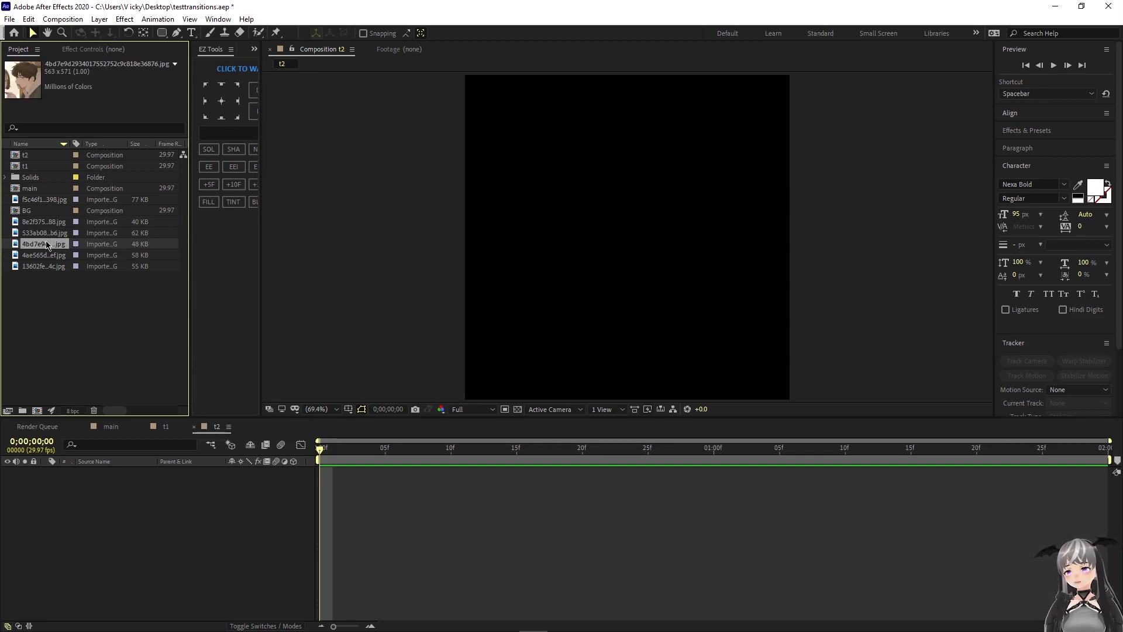
{"action": "left_click_drag", "start_coordinate": [50, 237], "coordinate": [188, 523]}
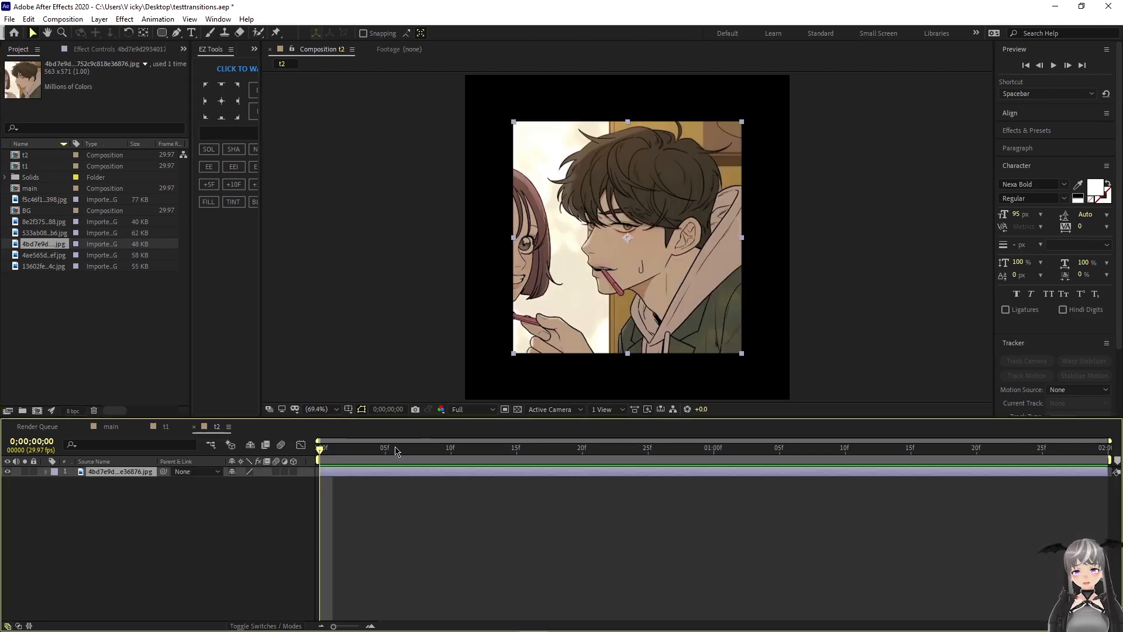
{"action": "key", "text": "s"}
{"action": "left_click_drag", "start_coordinate": [243, 481], "coordinate": [259, 481]}
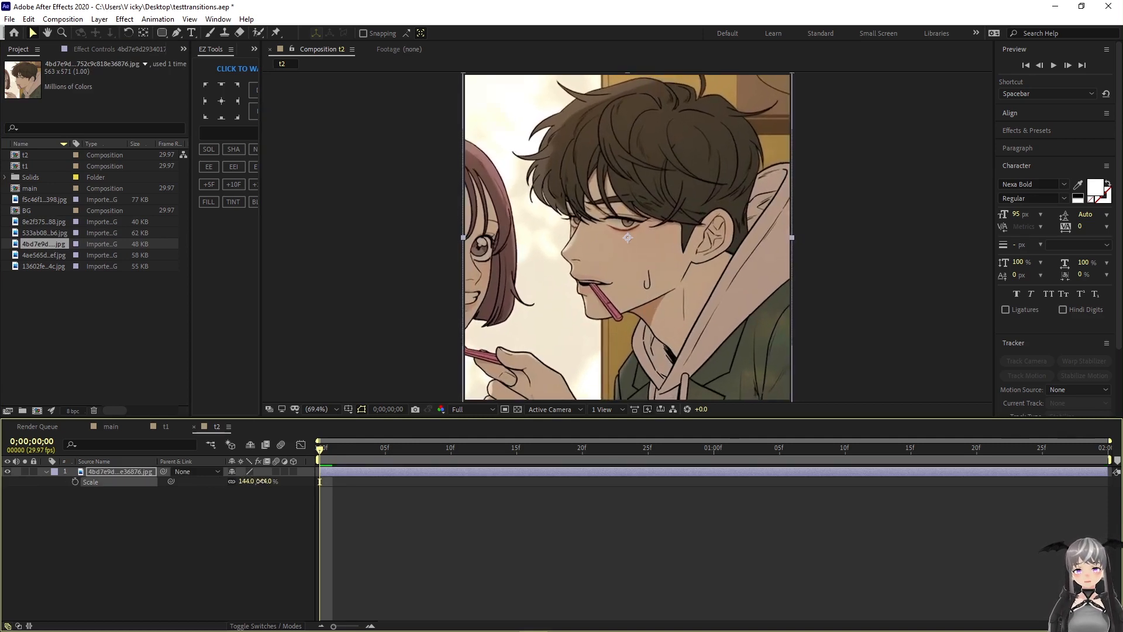
- Pre-compose the image layer as BG, moving all attributes into the new composition
{"action": "right_click", "coordinate": [344, 472]}
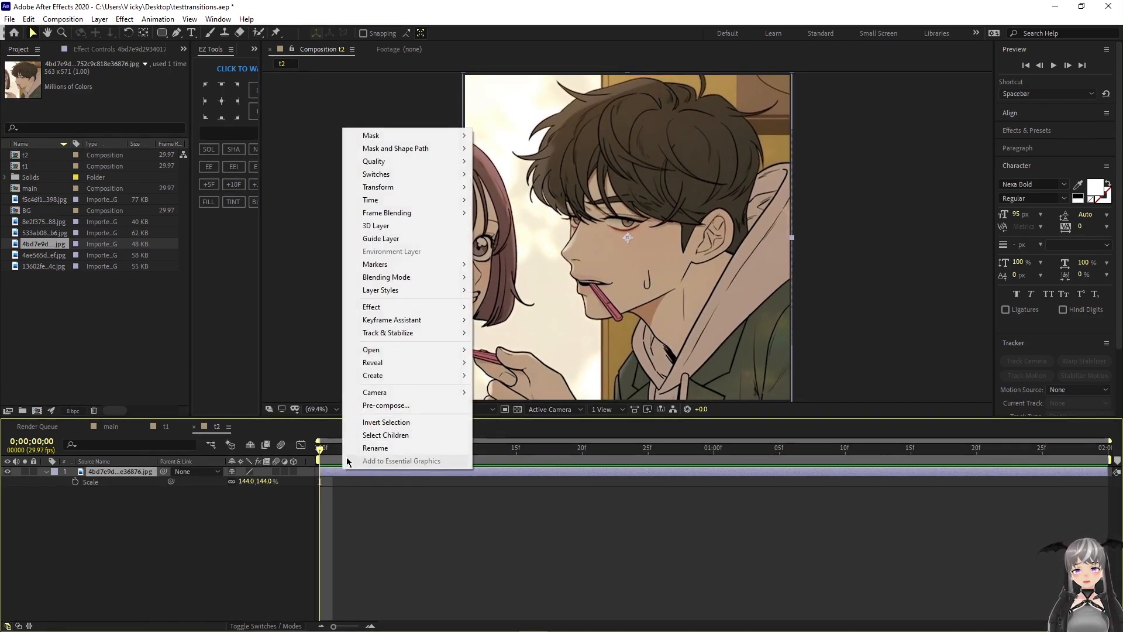
{"action": "left_click", "coordinate": [364, 405]}
{"action": "type", "text": "BG"}
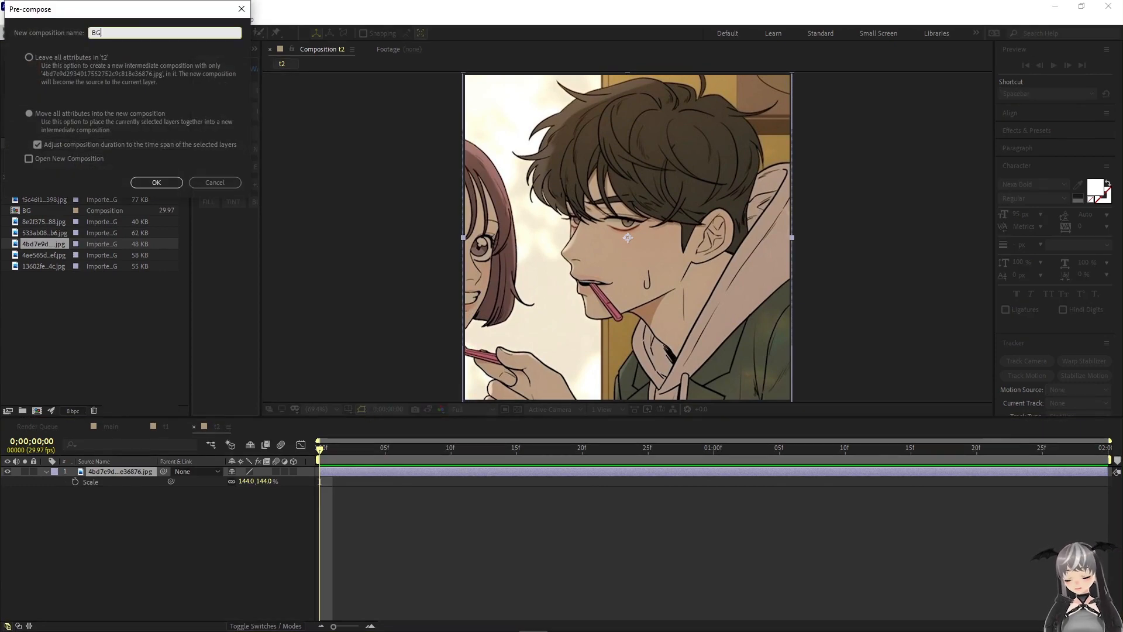
{"action": "left_click", "coordinate": [156, 182]}
{"action": "left_click", "coordinate": [555, 491]}
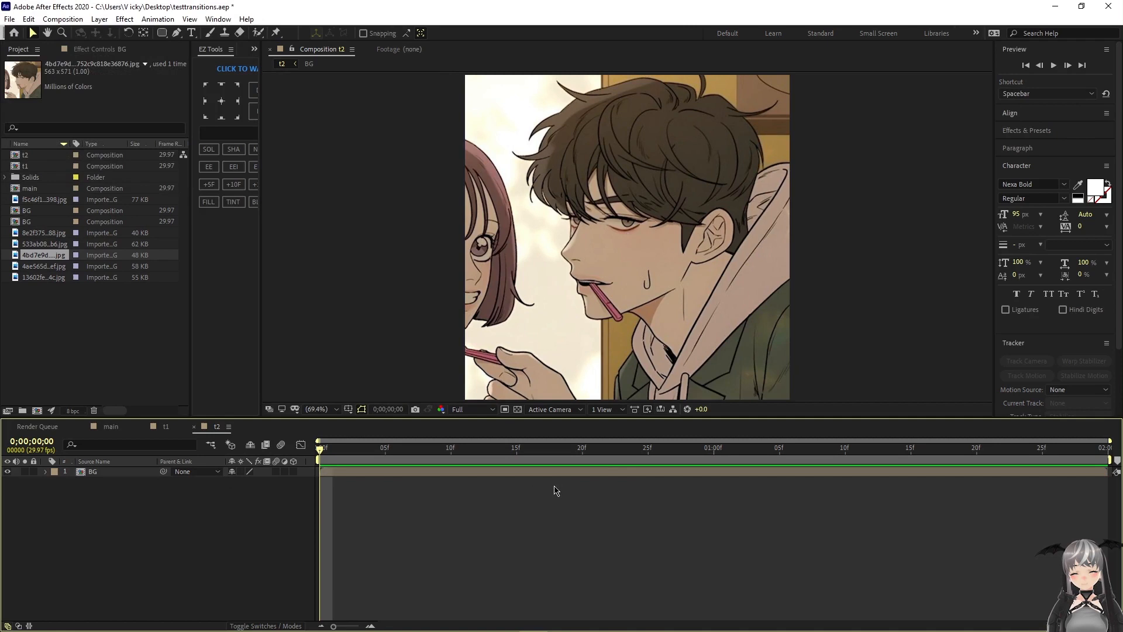
- Search the effects for "motion tile" and apply Motion Tile to the BG layer
{"action": "left_click", "coordinate": [1051, 342]}
{"action": "left_click", "coordinate": [1017, 166]}
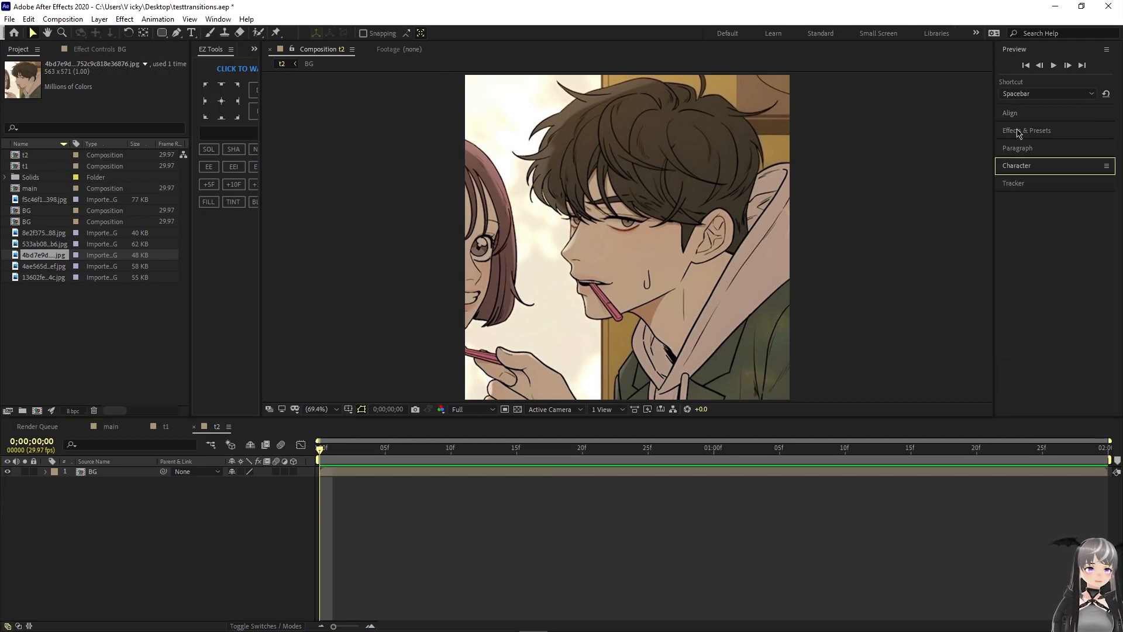
{"action": "left_click", "coordinate": [344, 472]}
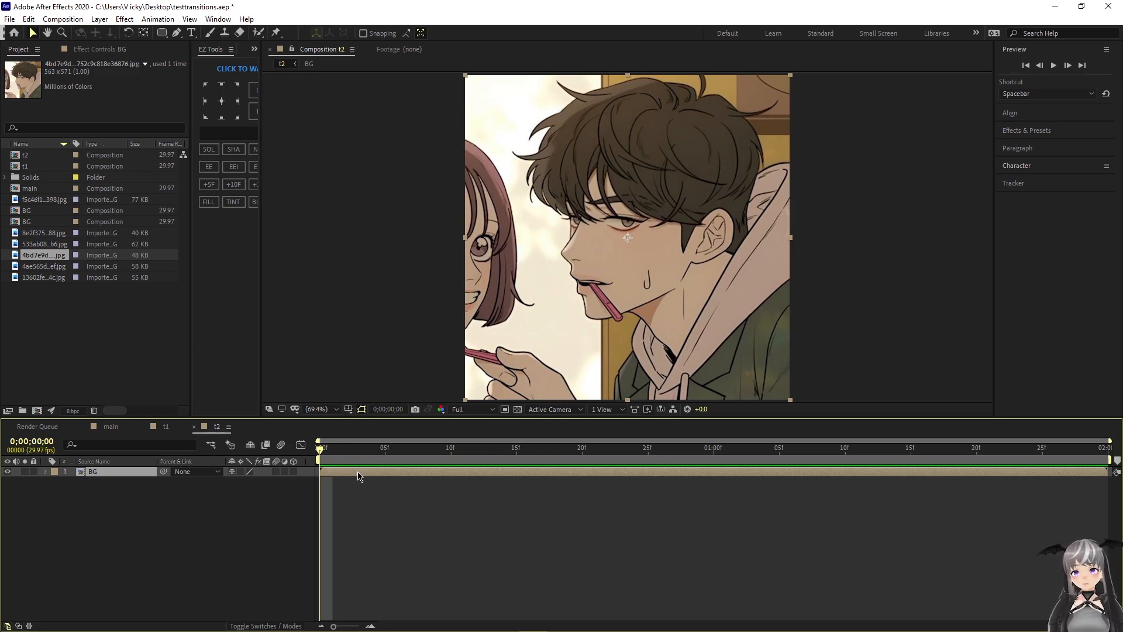
{"action": "key", "text": "p"}
{"action": "left_click", "coordinate": [1015, 131]}
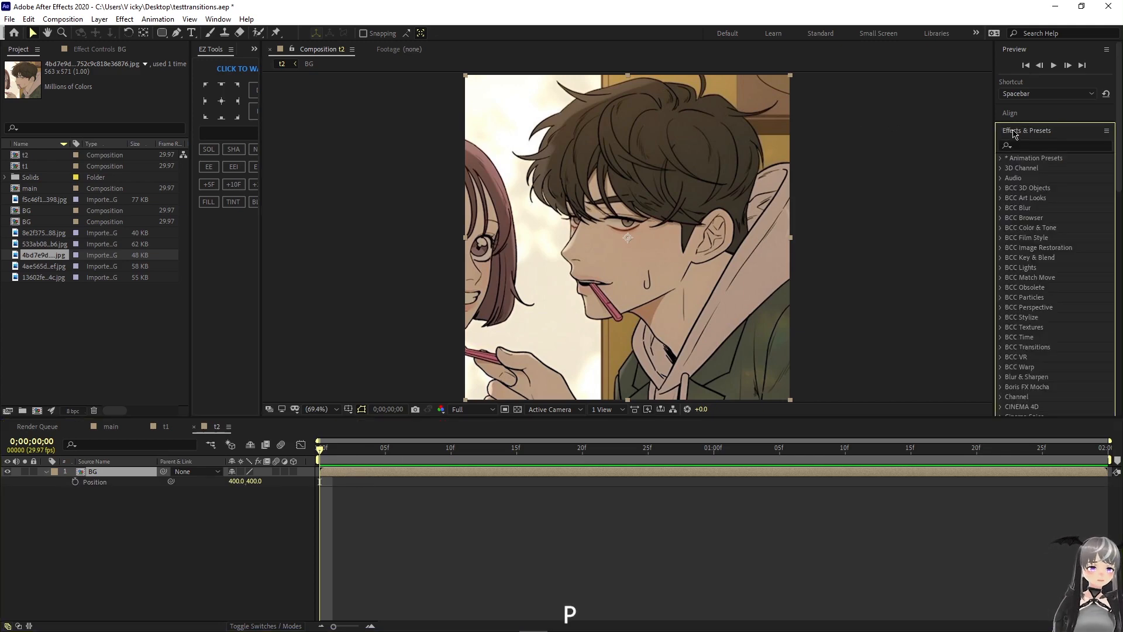
{"action": "left_click", "coordinate": [1032, 150]}
{"action": "type", "text": "motion"}
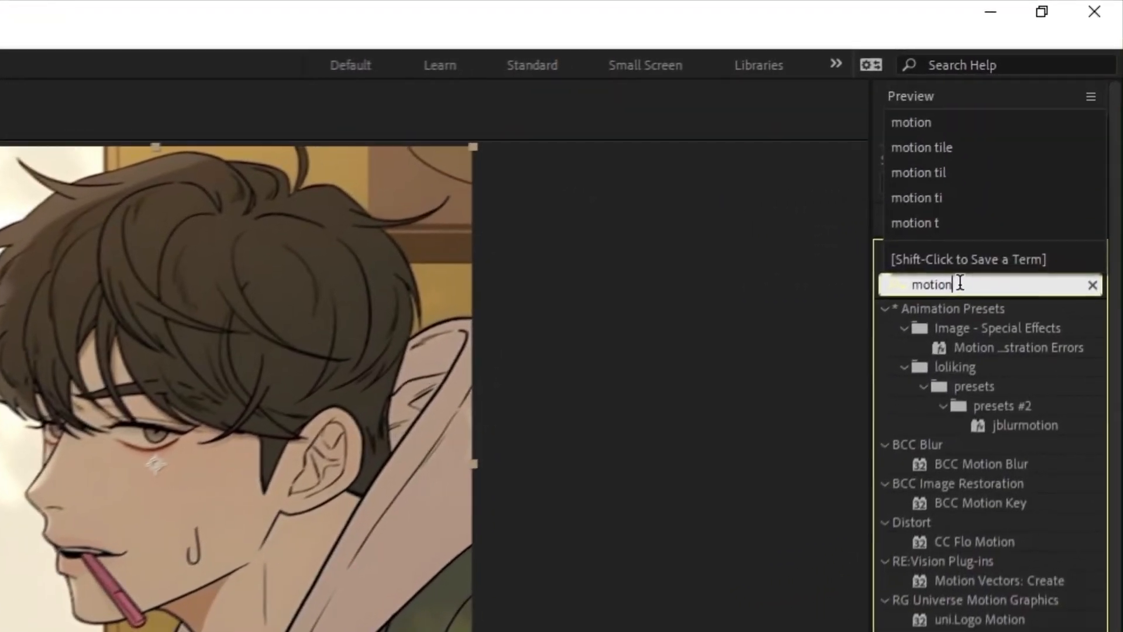
{"action": "type", "text": " tile"}
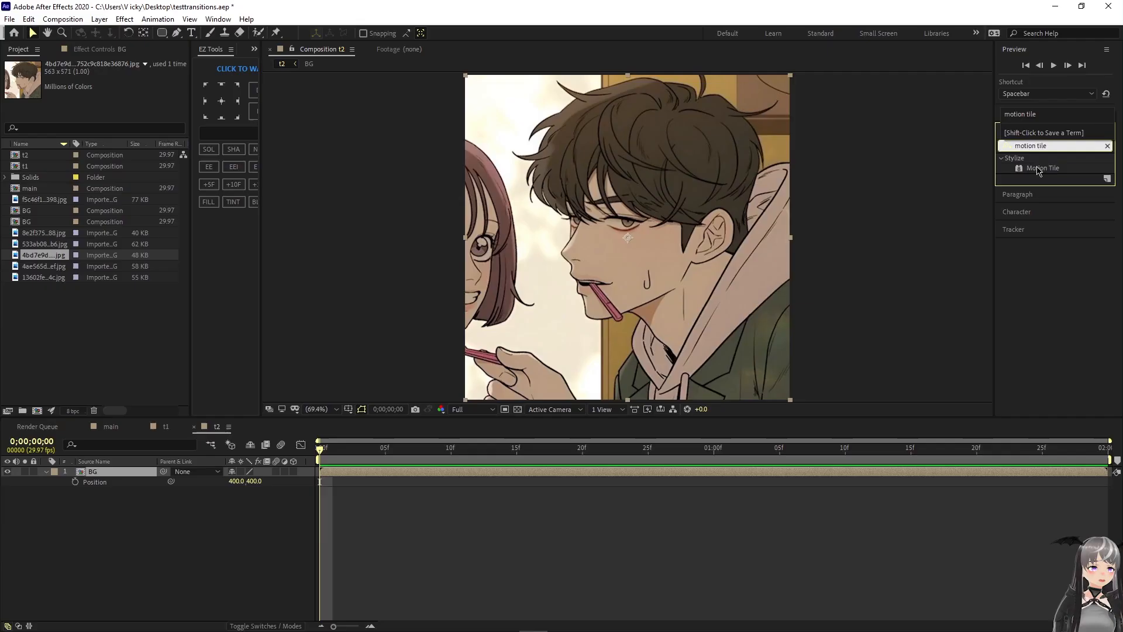
{"action": "left_click_drag", "start_coordinate": [1043, 168], "coordinate": [135, 477]}
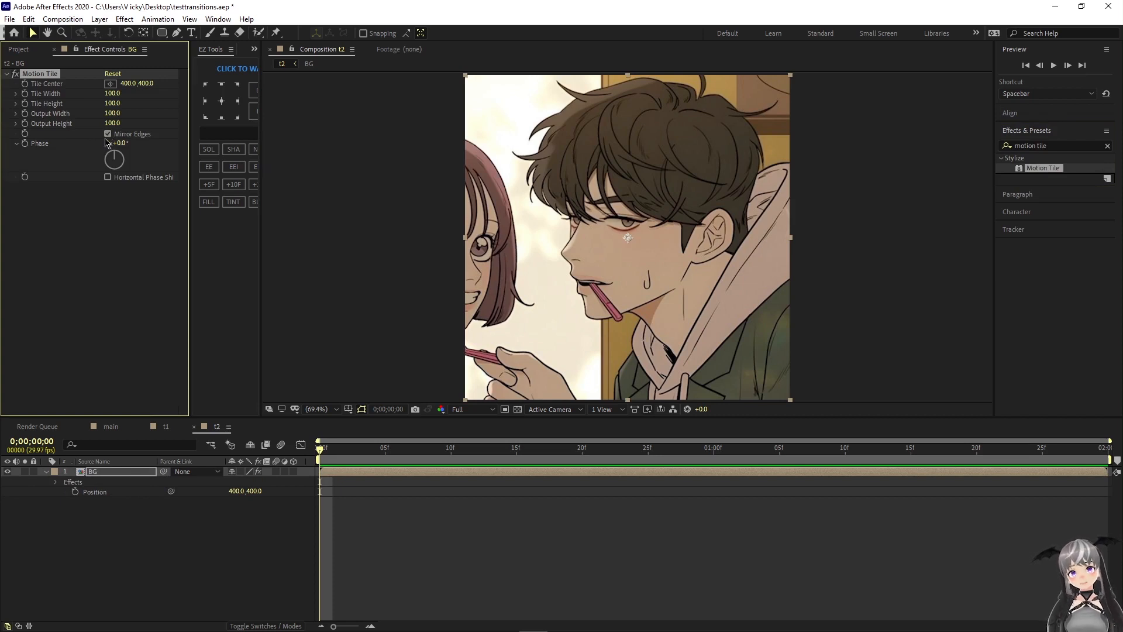
- Turn off Mirror Edges in Motion Tile and set its Output Width to 540
{"action": "left_click", "coordinate": [108, 133]}
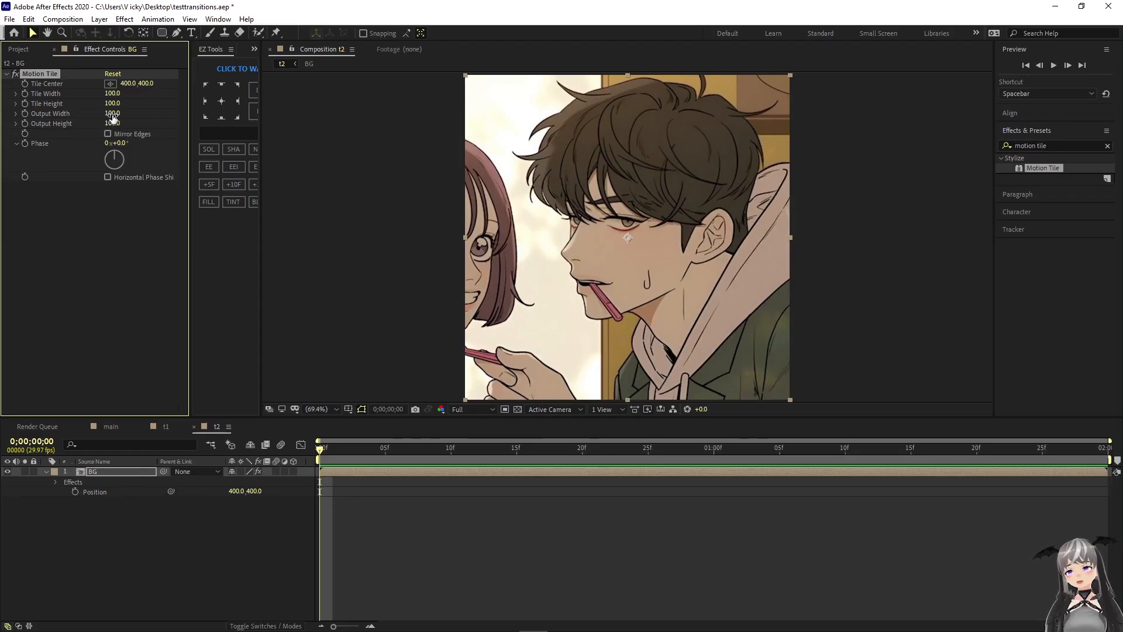
{"action": "left_click_drag", "start_coordinate": [112, 114], "coordinate": [121, 113]}
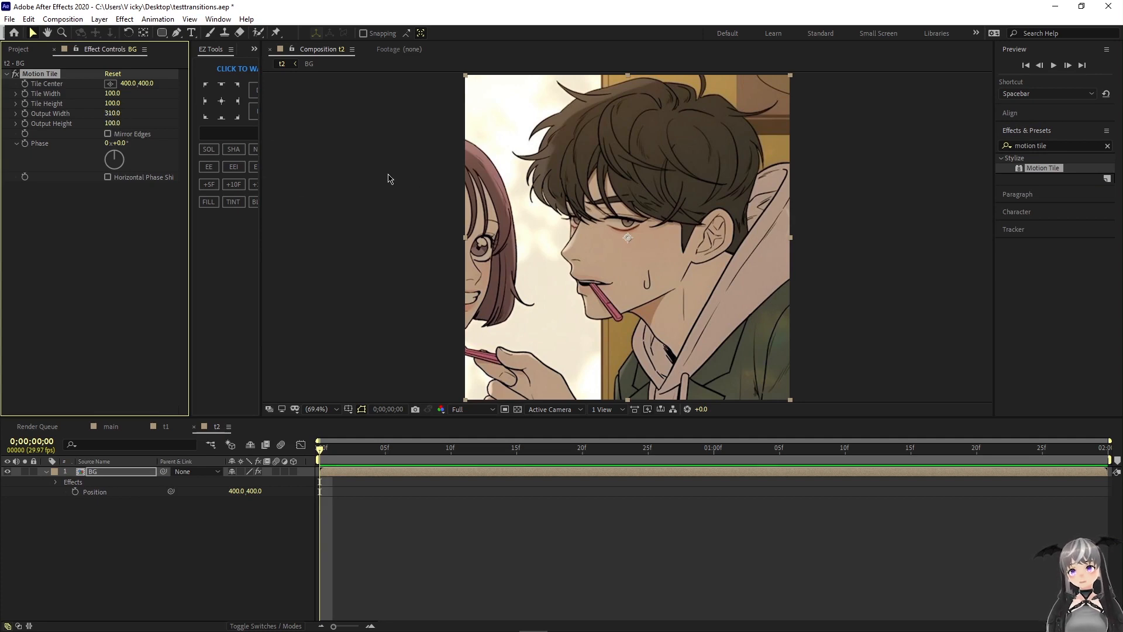
{"action": "left_click_drag", "start_coordinate": [106, 113], "coordinate": [111, 113]}
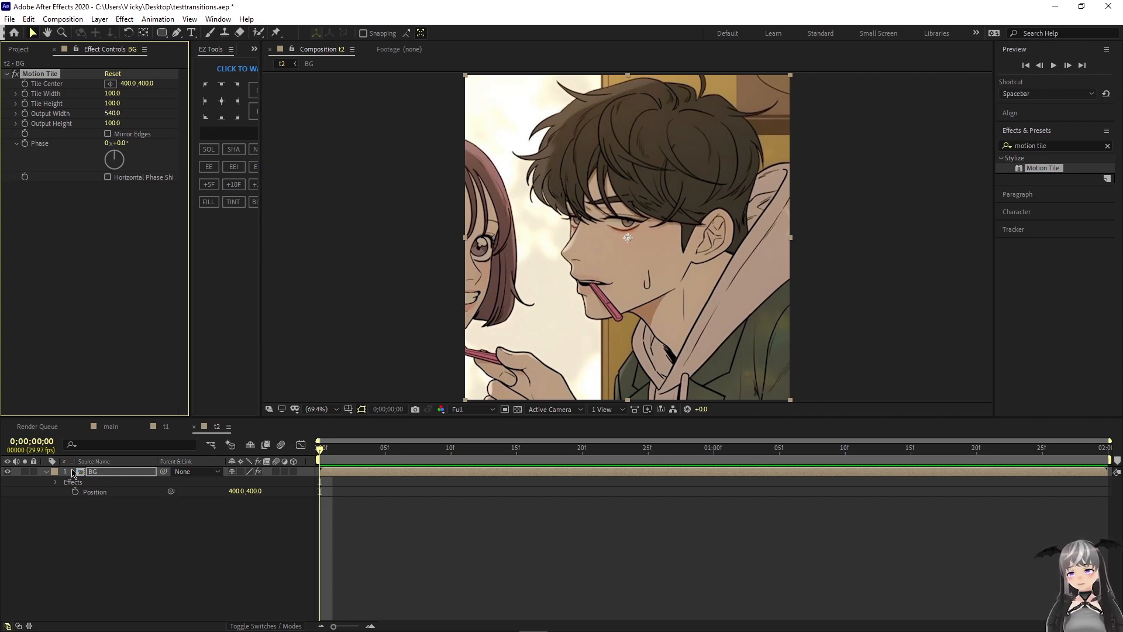
- Keyframe BG's Position from 400, 400 at the start to 2708, 400 at 0;00;01;29
{"action": "key", "text": "p"}
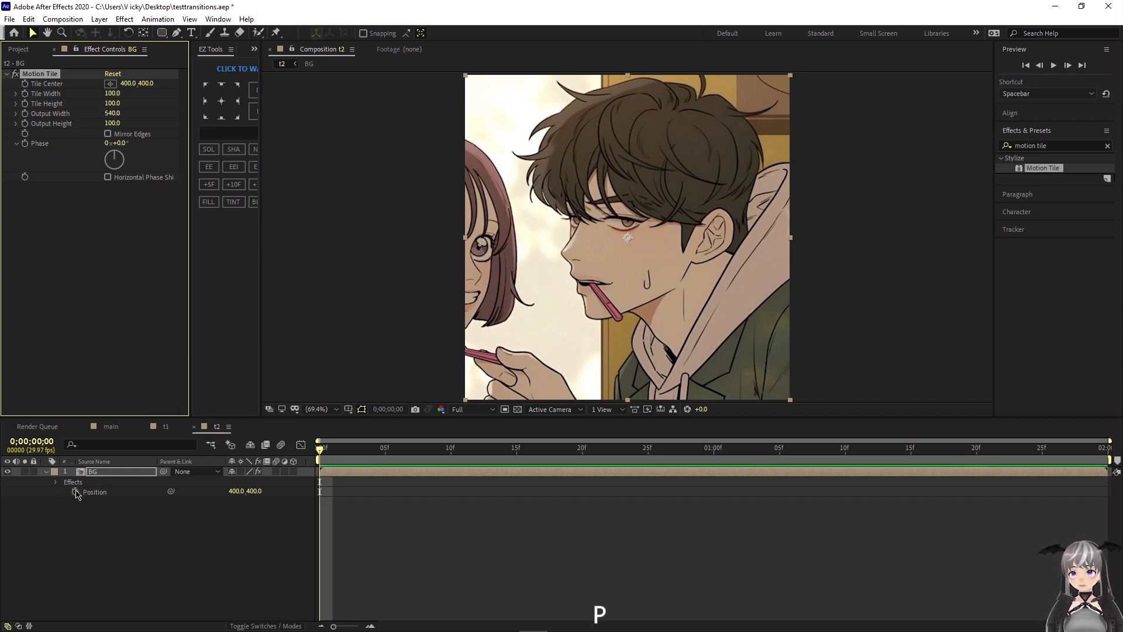
{"action": "left_click", "coordinate": [76, 492]}
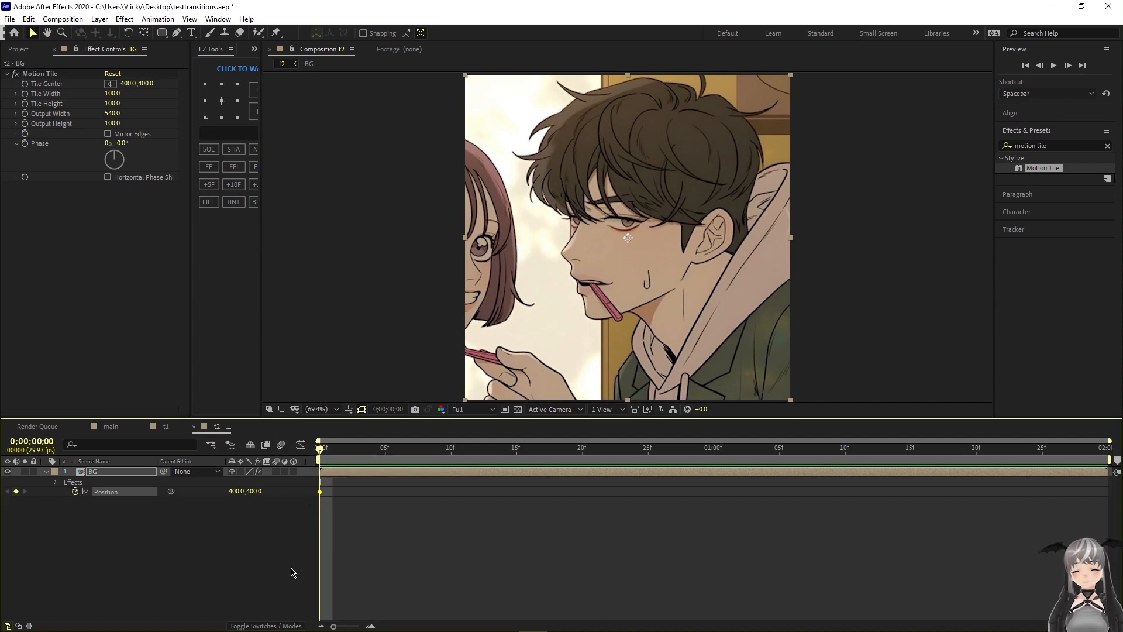
{"action": "key", "text": "space"}
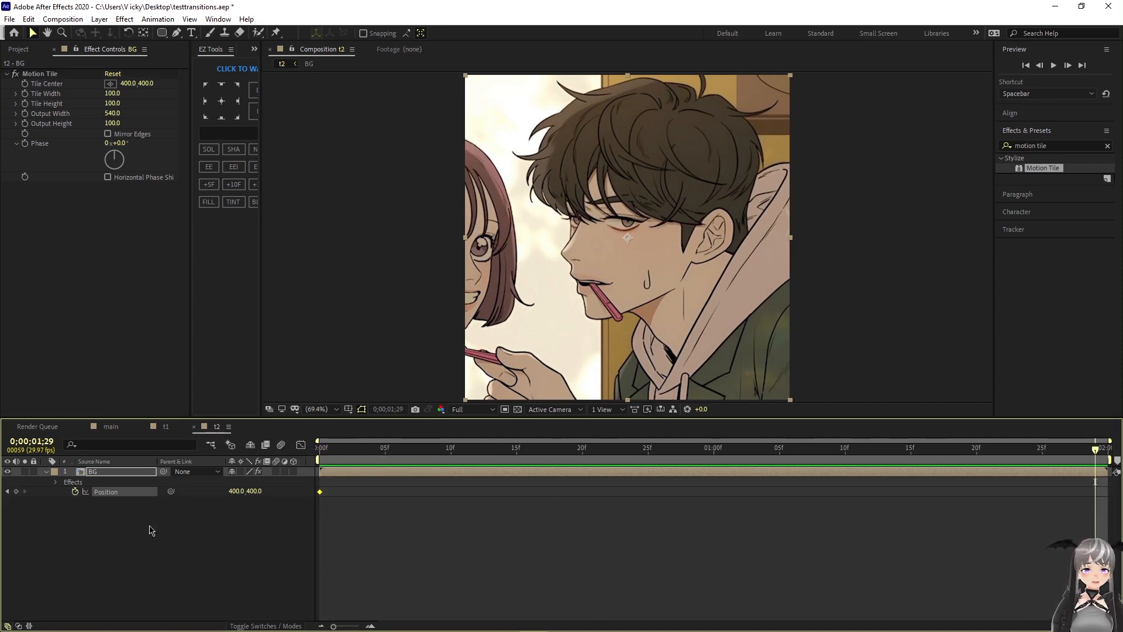
{"action": "left_click_drag", "start_coordinate": [227, 493], "coordinate": [1119, 507]}
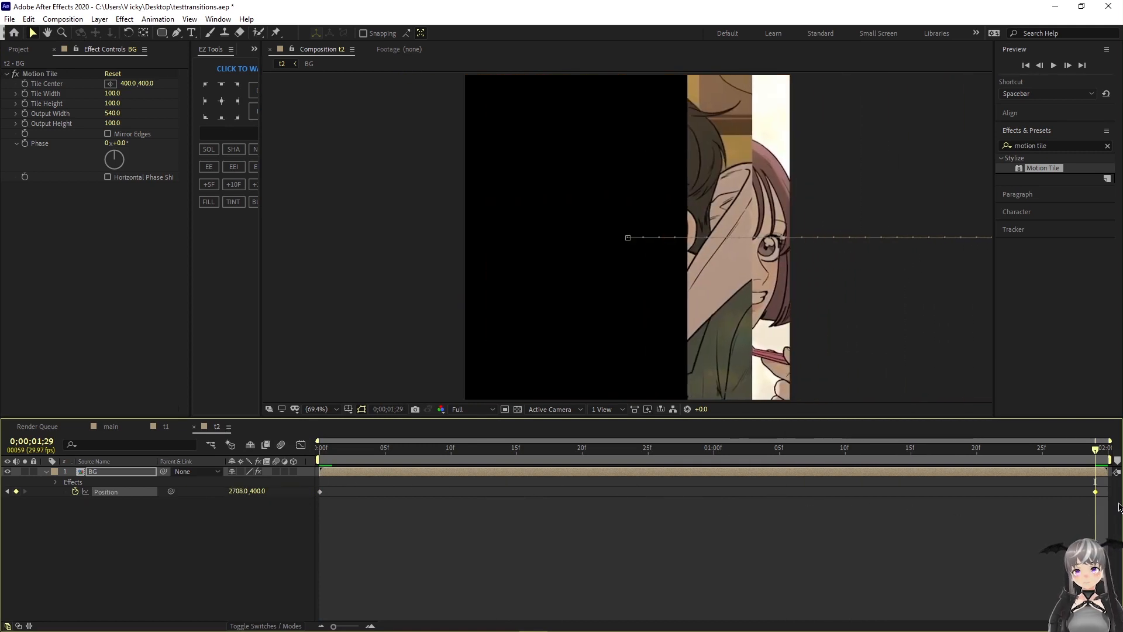
- Raise Motion Tile's Output Width to 1030, set BG's end Position to 3382, 400, and preview the slide
{"action": "left_click_drag", "start_coordinate": [112, 113], "coordinate": [146, 116]}
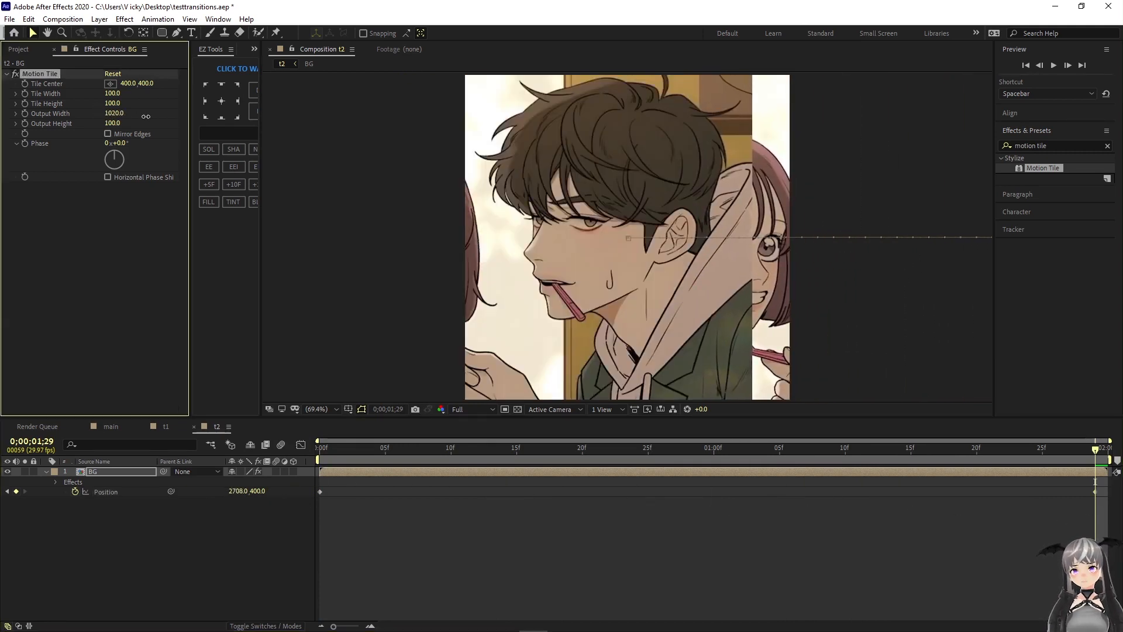
{"action": "left_click_drag", "start_coordinate": [241, 493], "coordinate": [624, 485]}
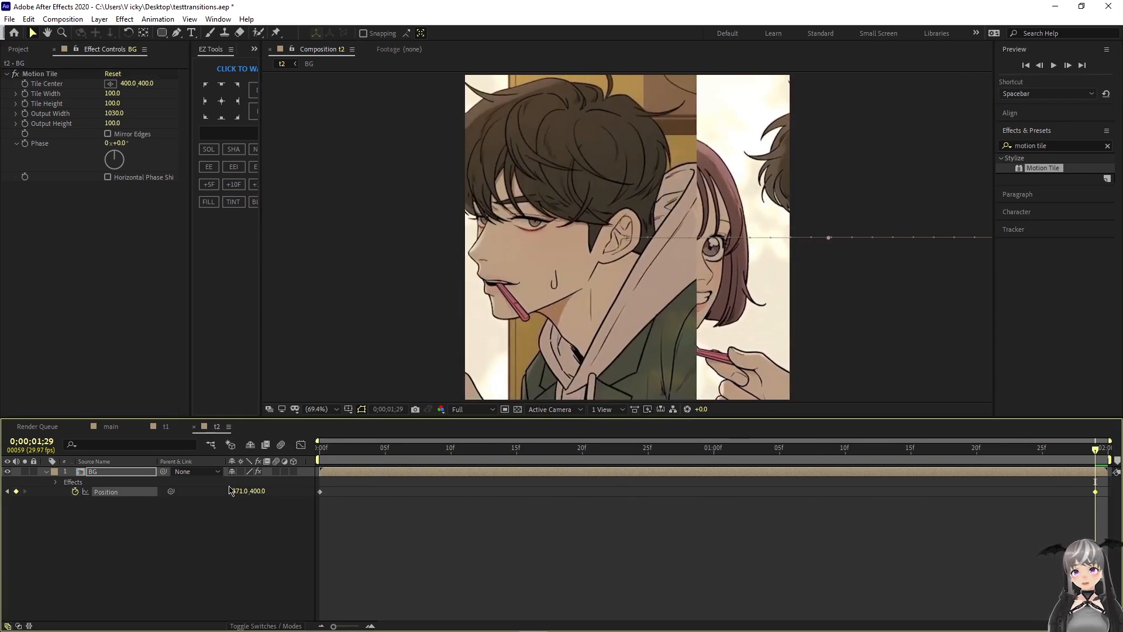
{"action": "left_click_drag", "start_coordinate": [230, 490], "coordinate": [236, 491]}
{"action": "key", "text": "space"}
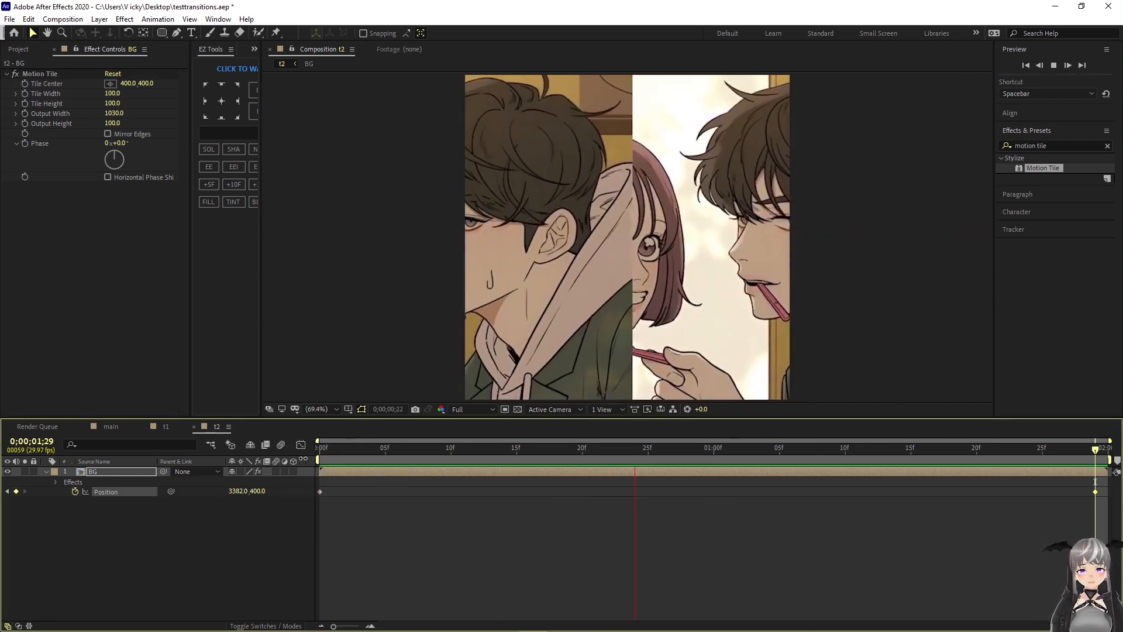
{"action": "key", "text": "space"}
- Enable motion blur on the BG layer, apply Easy Ease to both Position keyframes, and preview the slide
{"action": "left_click", "coordinate": [276, 472]}
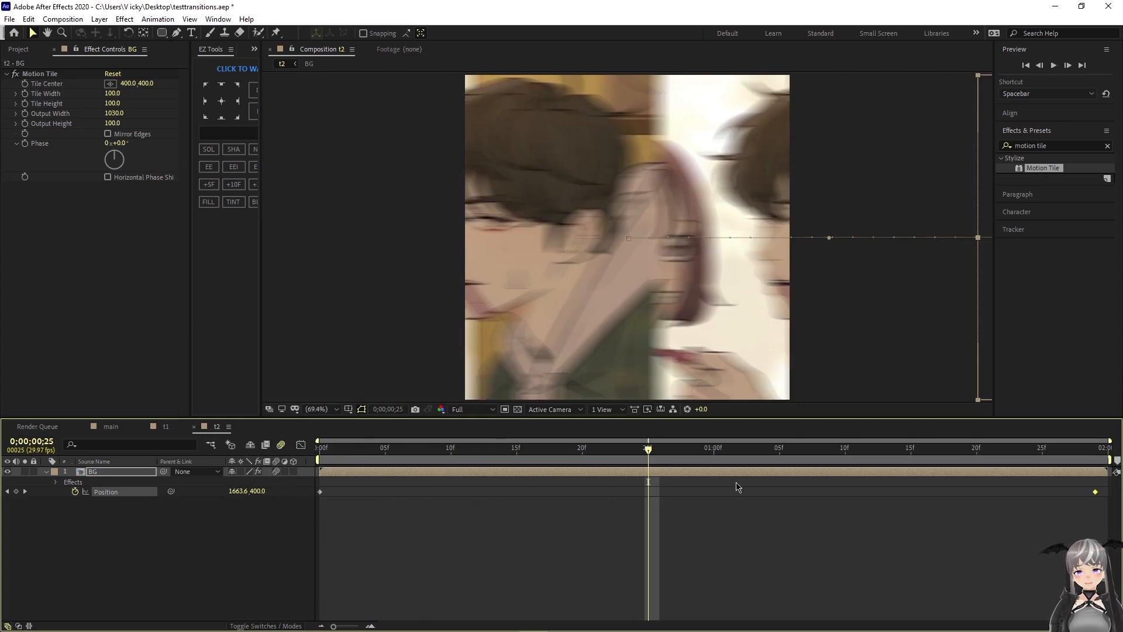
{"action": "key", "text": "space"}
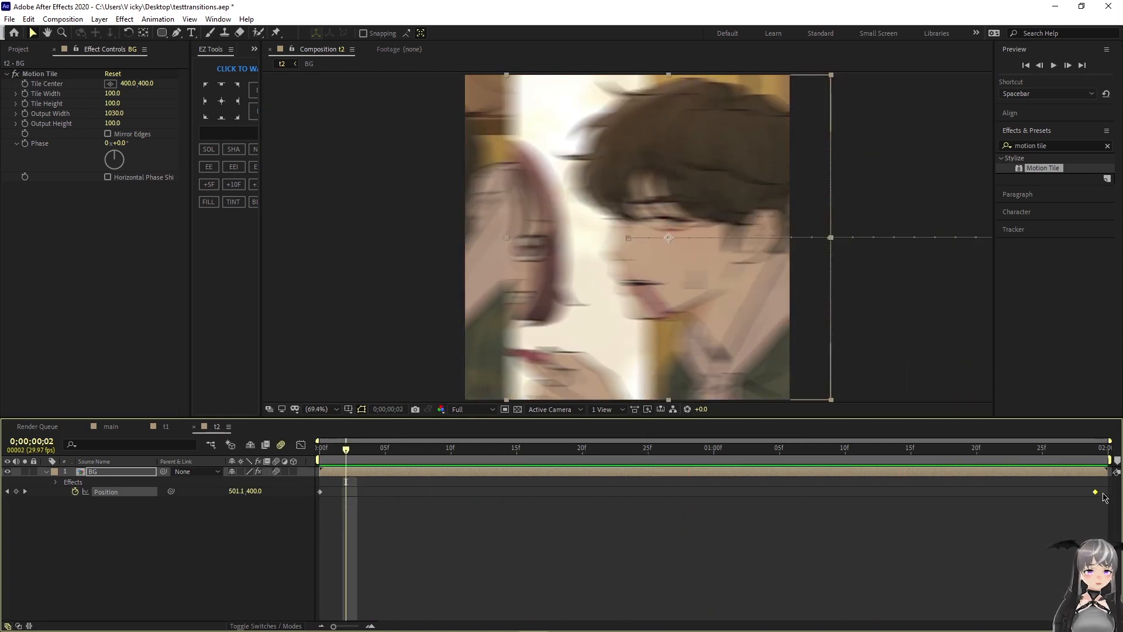
{"action": "left_click_drag", "start_coordinate": [1105, 498], "coordinate": [266, 505]}
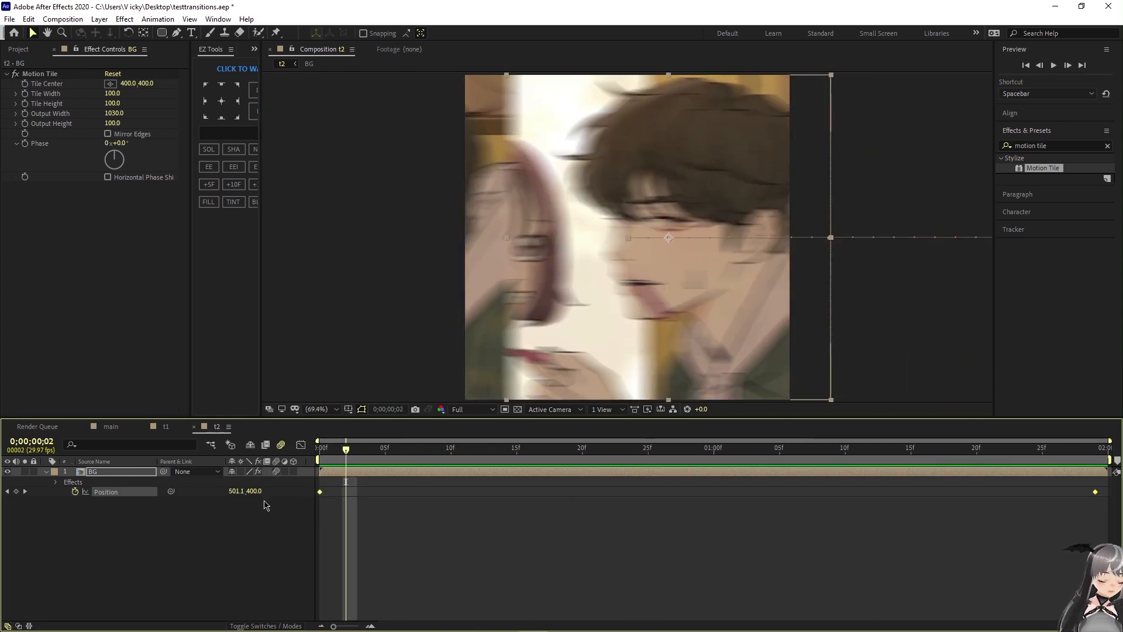
{"action": "key", "text": "F9"}
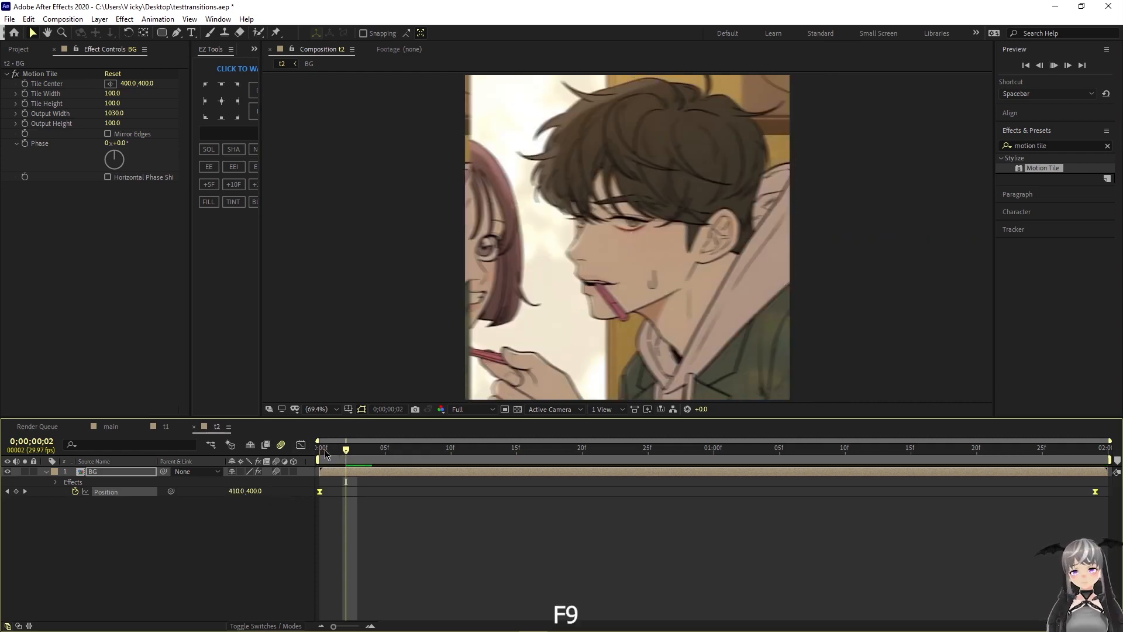
{"action": "key", "text": "space"}
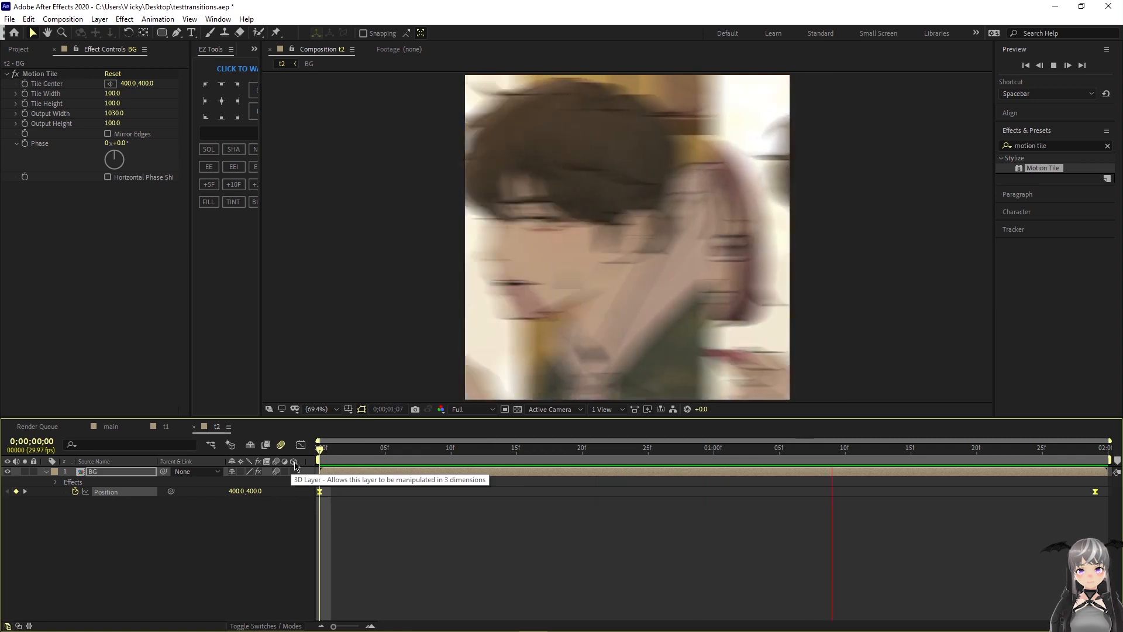
{"action": "key", "text": "space"}
- Lengthen the ease handles of both BG Position keyframes in the speed graph for a sharper mid-slide peak, preview it, and return to the start
{"action": "left_click", "coordinate": [301, 445]}
{"action": "right_click", "coordinate": [784, 497]}
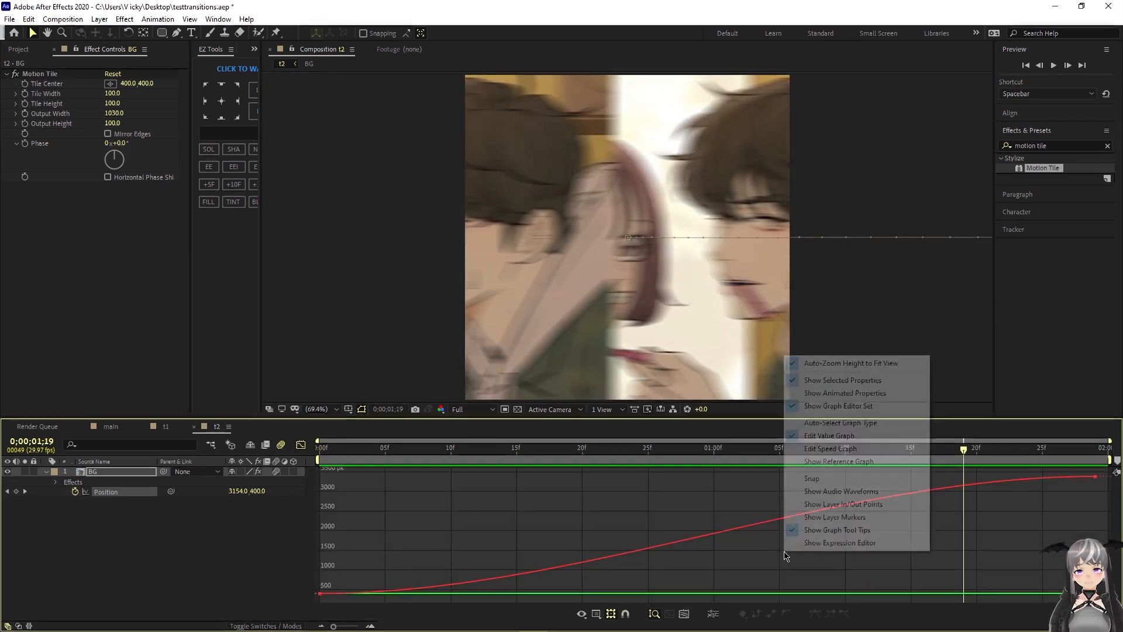
{"action": "left_click", "coordinate": [799, 451]}
{"action": "left_click", "coordinate": [1095, 593]}
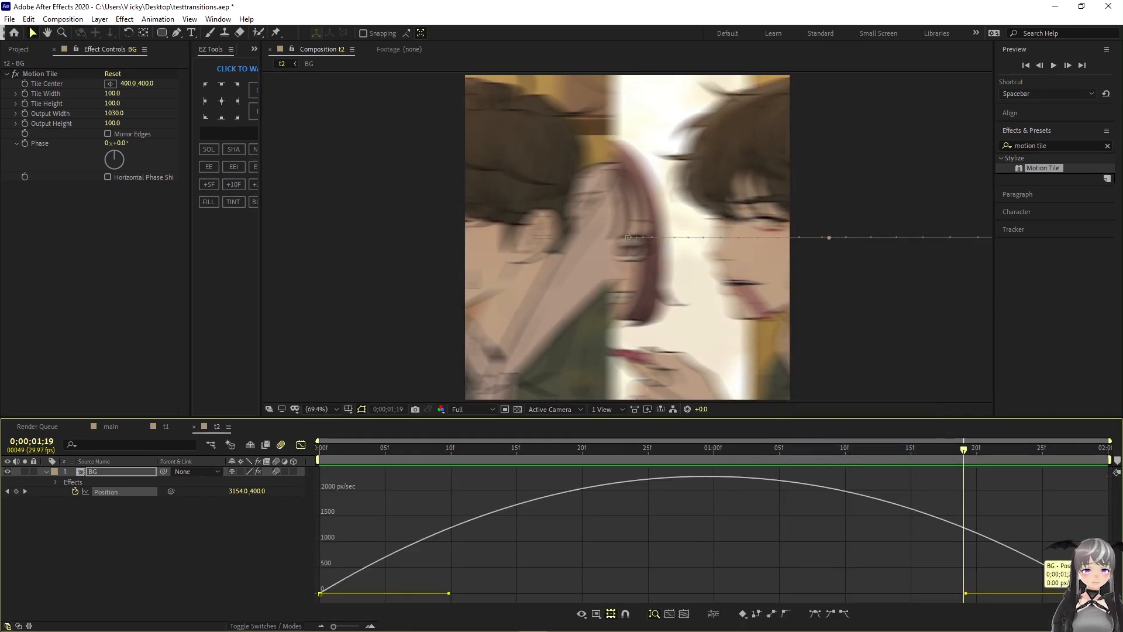
{"action": "left_click_drag", "start_coordinate": [966, 595], "coordinate": [894, 593]}
{"action": "left_click_drag", "start_coordinate": [449, 596], "coordinate": [508, 595]}
{"action": "key", "text": "space"}
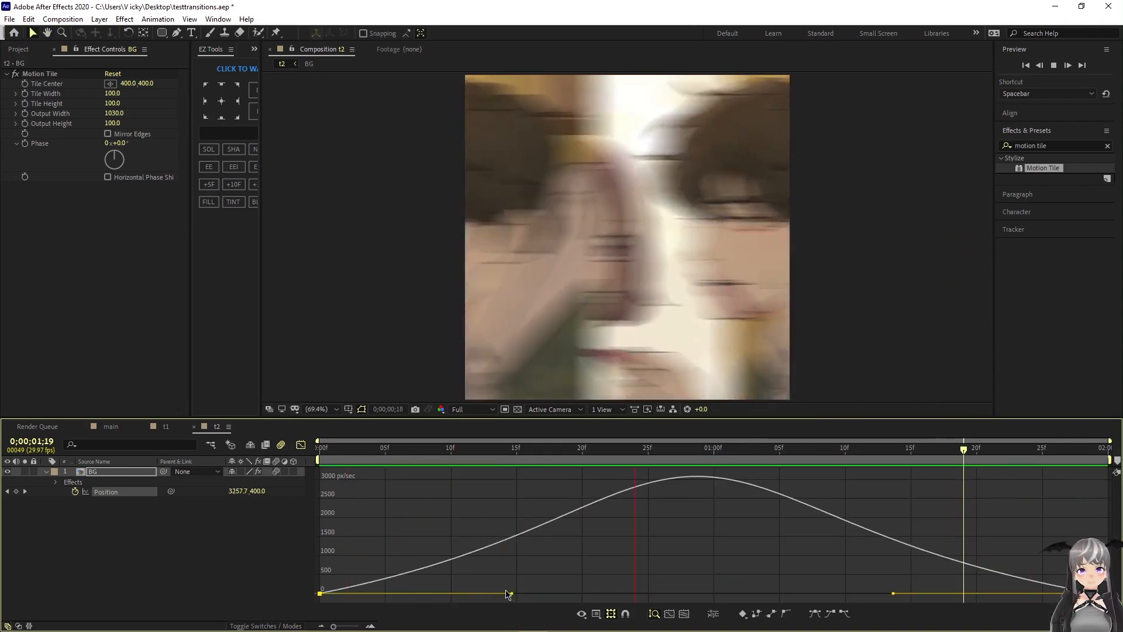
{"action": "left_click", "coordinate": [300, 444]}
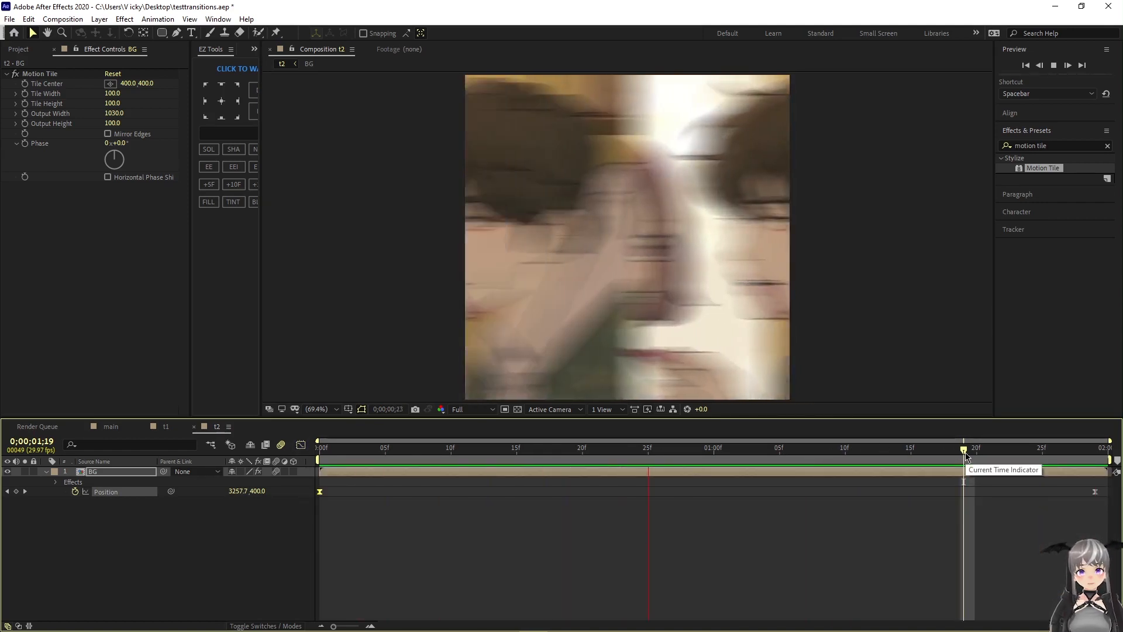
{"action": "key", "text": "space"}
{"action": "key", "text": "Home"}
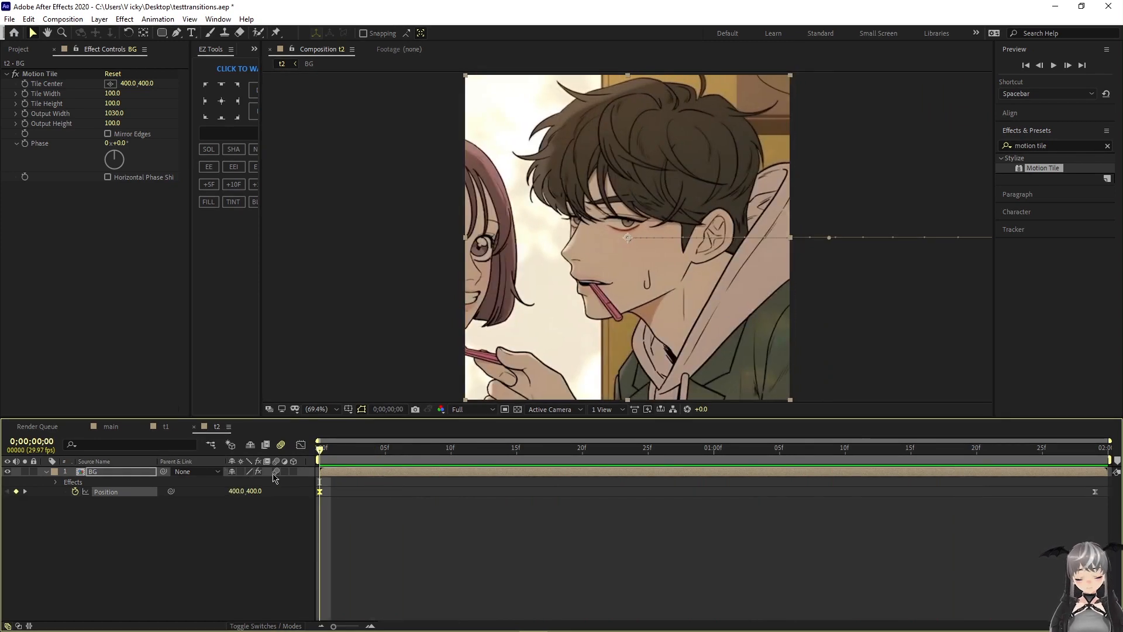
{"action": "key", "text": "u"}
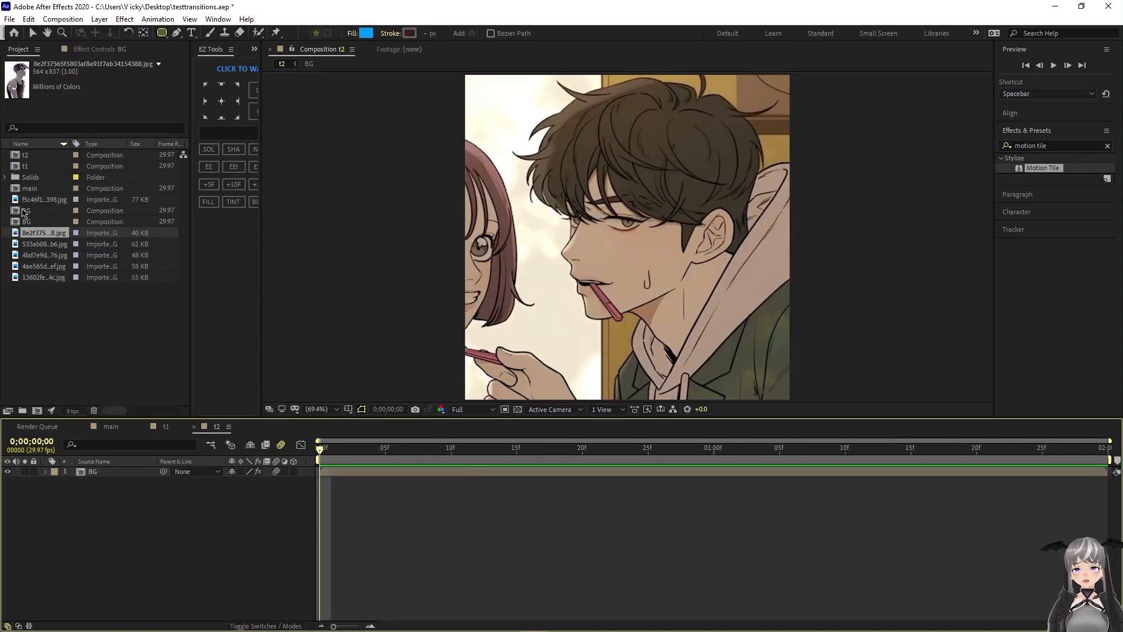
- Add the image 8e2f375...8.jpg above BG, scale it to 142%, and lower it until the man's head is inside the frame
{"action": "left_click_drag", "start_coordinate": [27, 234], "coordinate": [136, 475]}
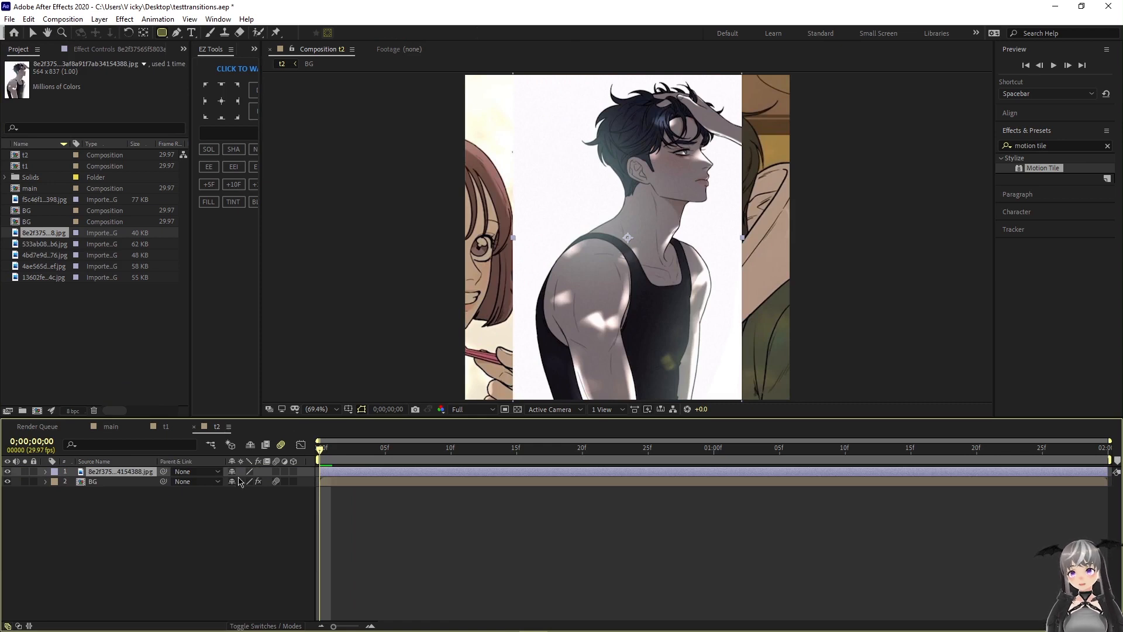
{"action": "key", "text": "s"}
{"action": "left_click_drag", "start_coordinate": [241, 484], "coordinate": [283, 501]}
{"action": "key", "text": "comma"}
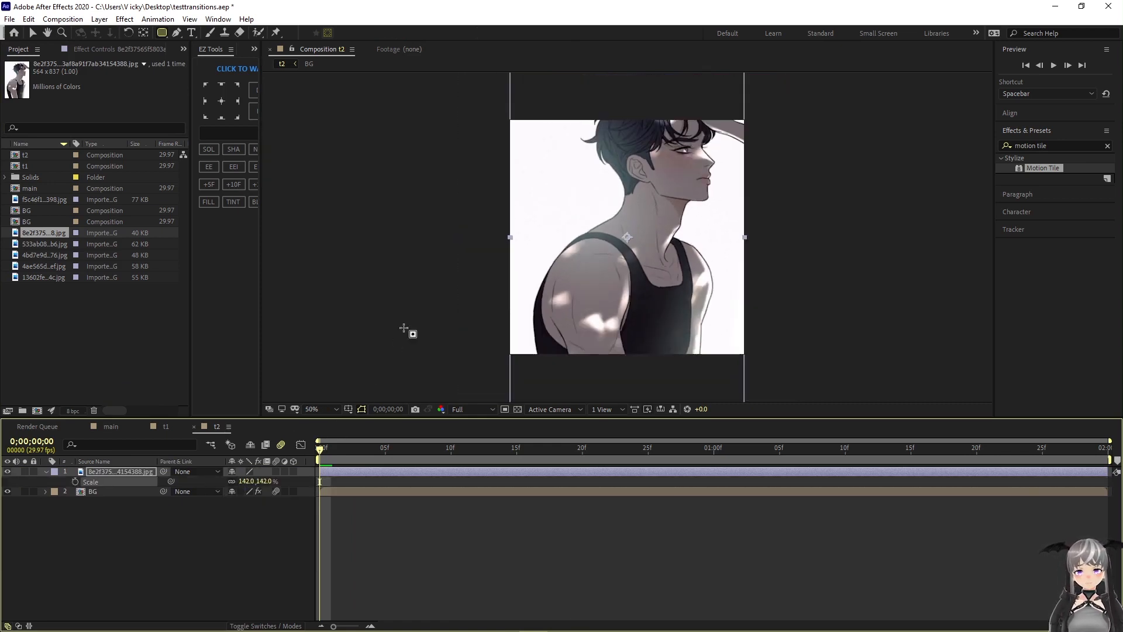
{"action": "key", "text": "p"}
{"action": "left_click_drag", "start_coordinate": [254, 481], "coordinate": [340, 489]}
{"action": "key", "text": "s"}
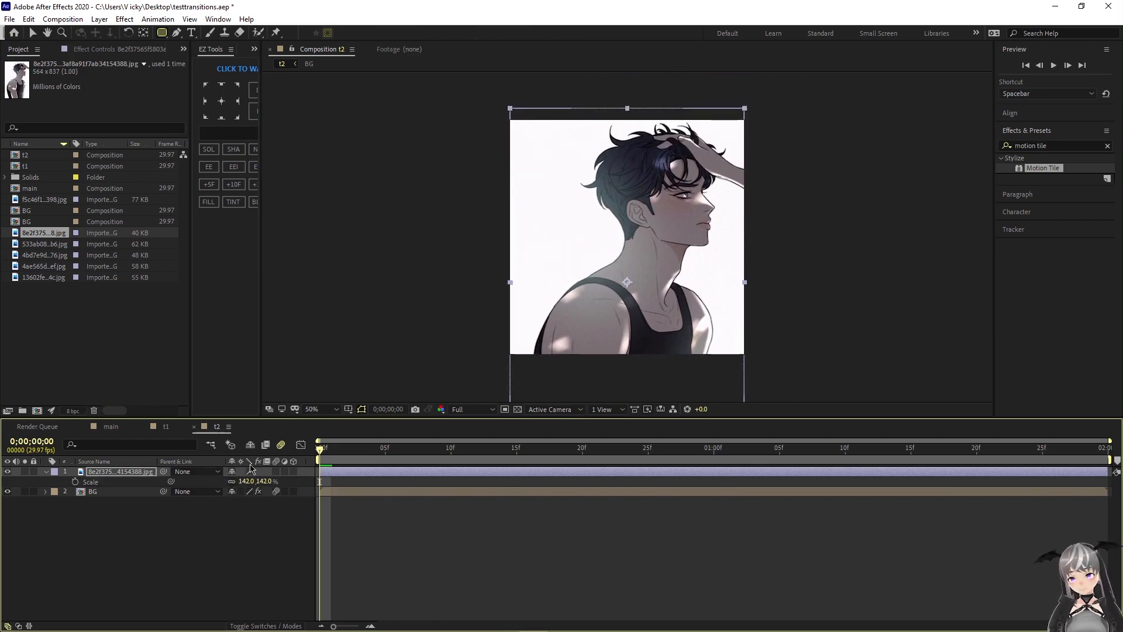
- Pre-compose the 8e2f375...8.jpg image layer as 1 and give it the Orange label
{"action": "right_click", "coordinate": [408, 476]}
{"action": "left_click", "coordinate": [445, 409]}
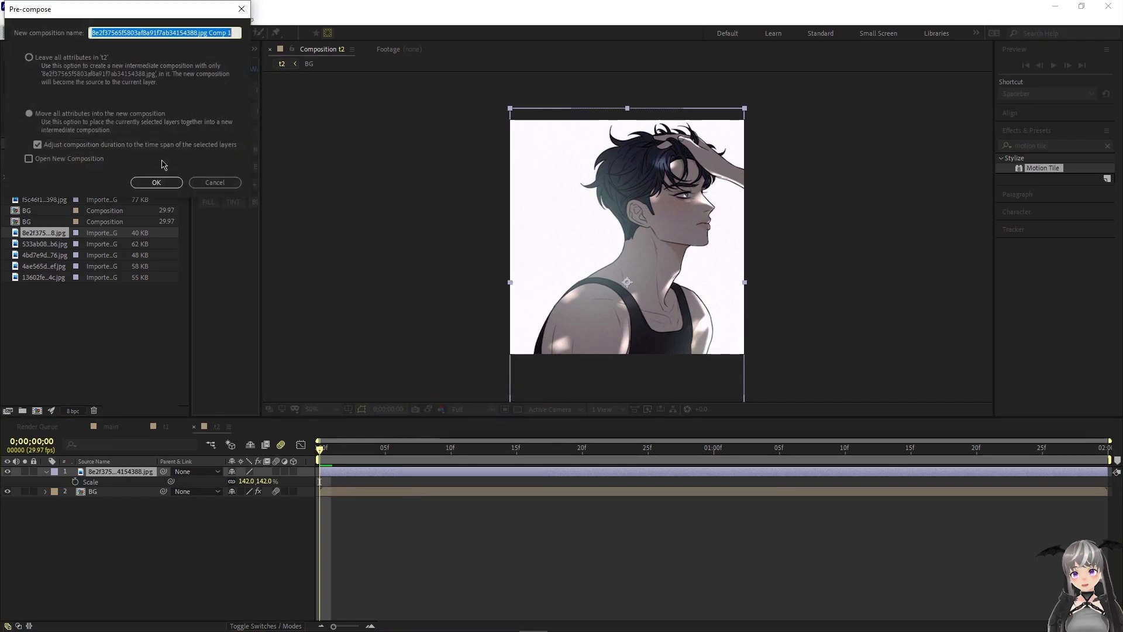
{"action": "type", "text": "1"}
{"action": "key", "text": "Return"}
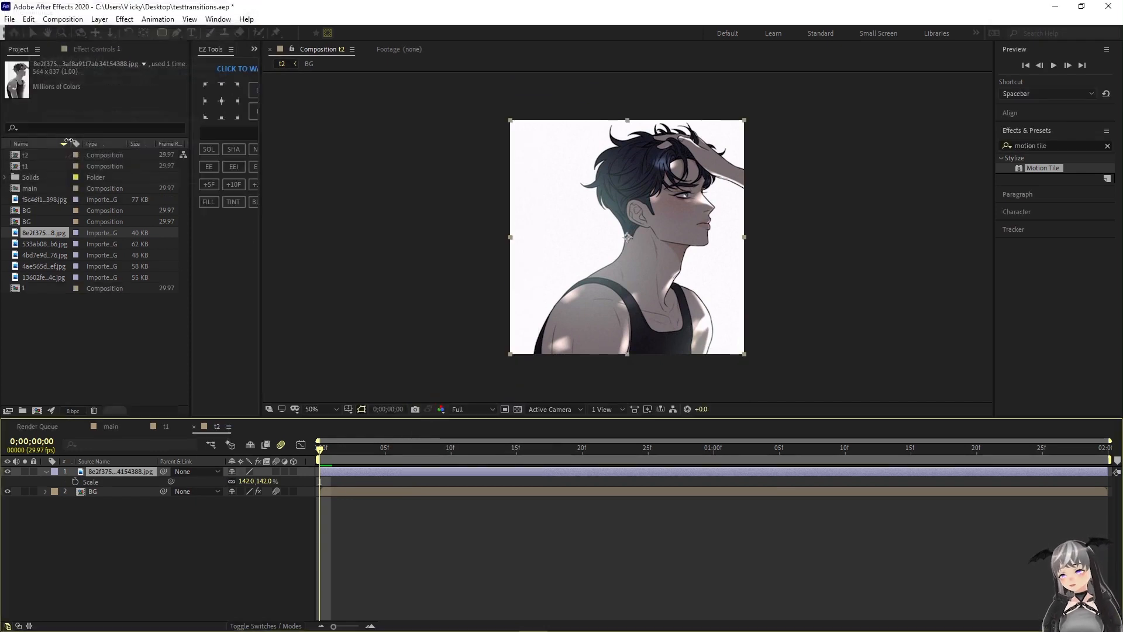
{"action": "left_click", "coordinate": [49, 471]}
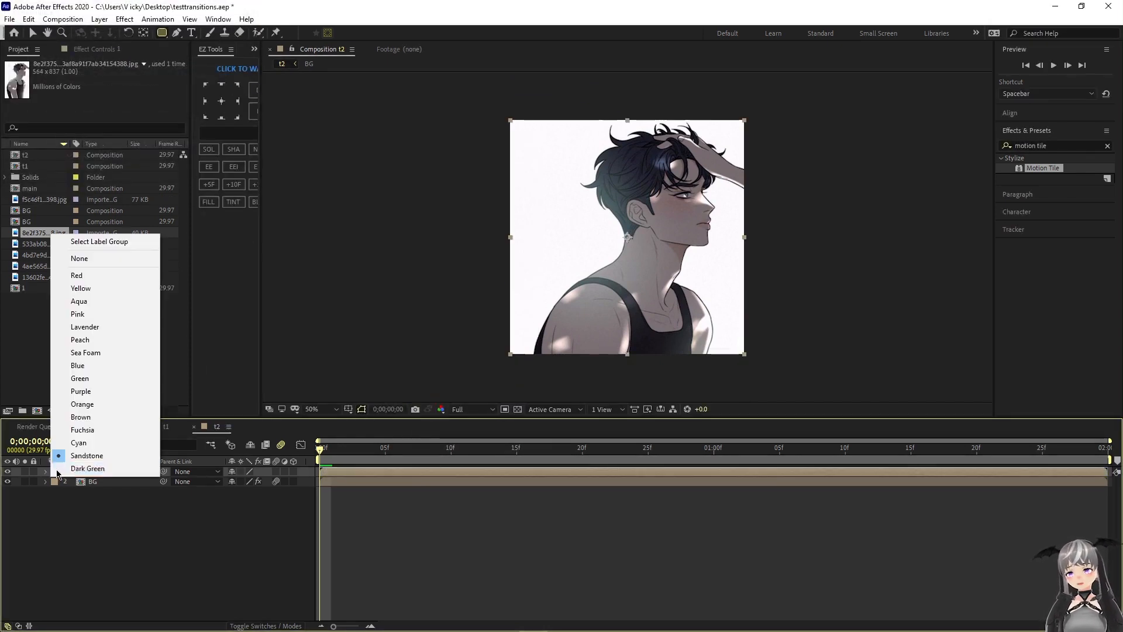
{"action": "left_click", "coordinate": [88, 409]}
{"action": "left_click", "coordinate": [335, 517]}
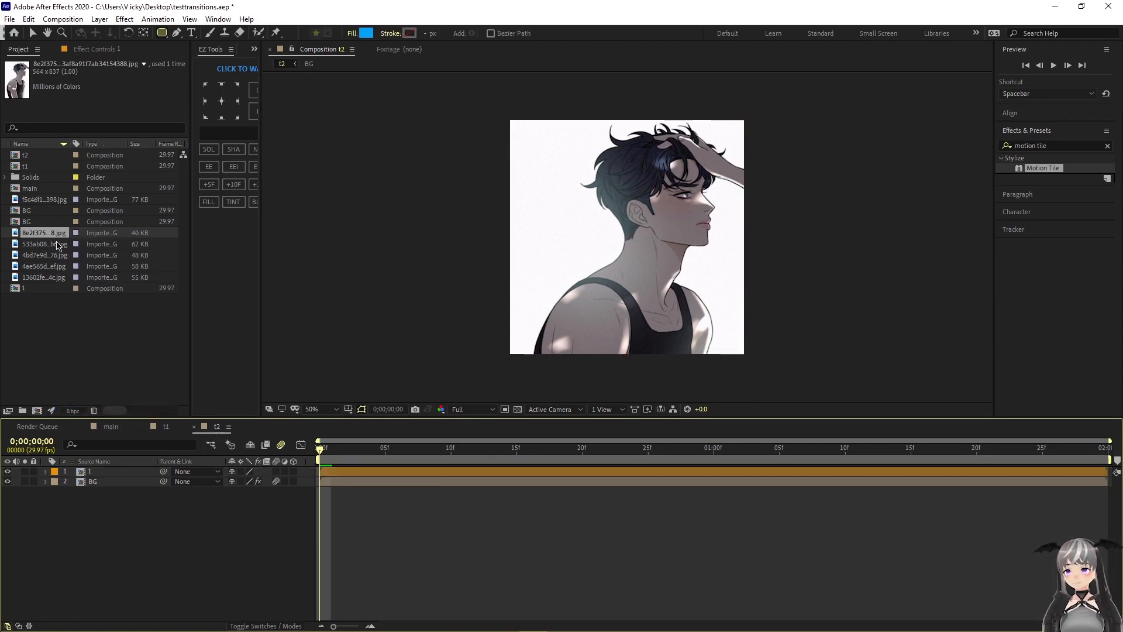
- Add the image 533ab08...6.jpg as the topmost layer, scale it to fill the frame width, and set its Position to 400, 248
{"action": "left_click", "coordinate": [36, 244]}
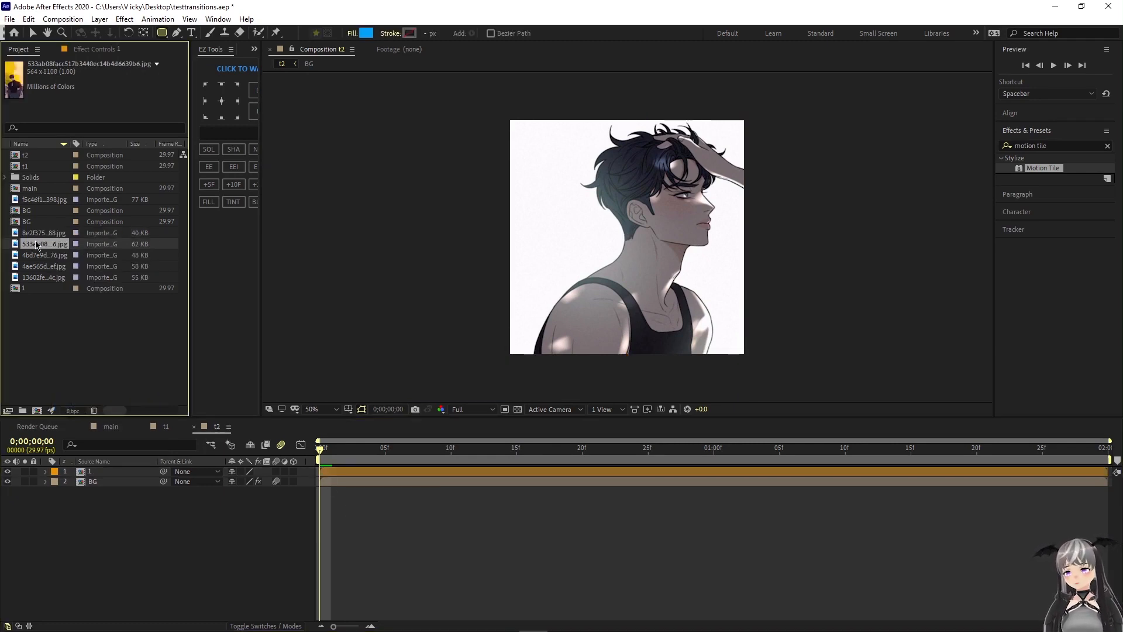
{"action": "left_click_drag", "start_coordinate": [36, 244], "coordinate": [176, 468]}
{"action": "key", "text": "s"}
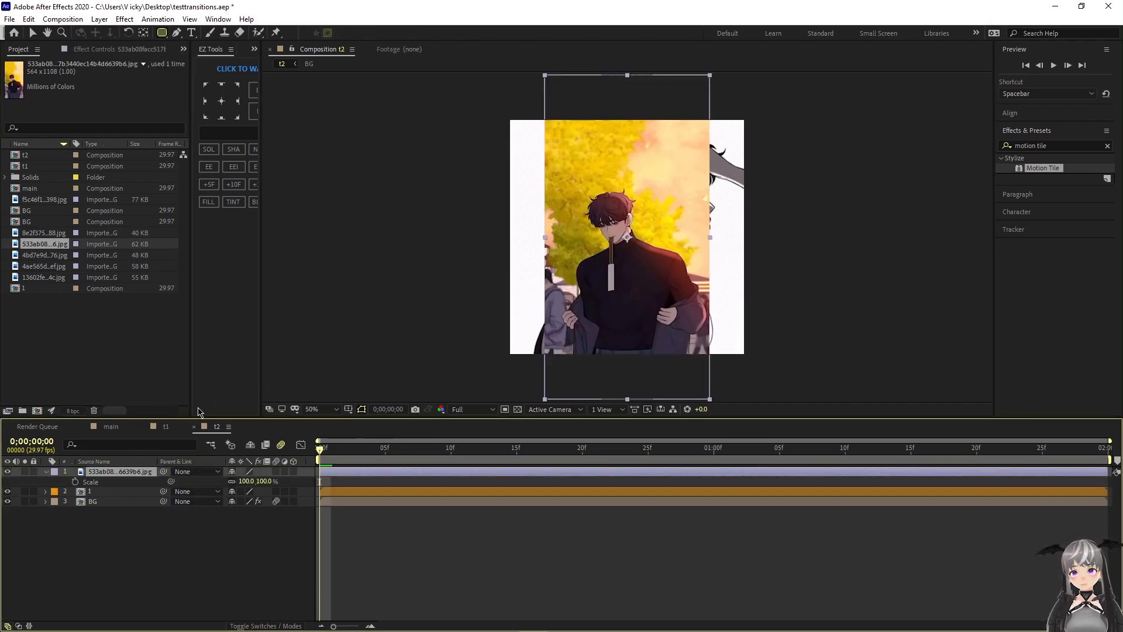
{"action": "left_click_drag", "start_coordinate": [246, 481], "coordinate": [288, 493]}
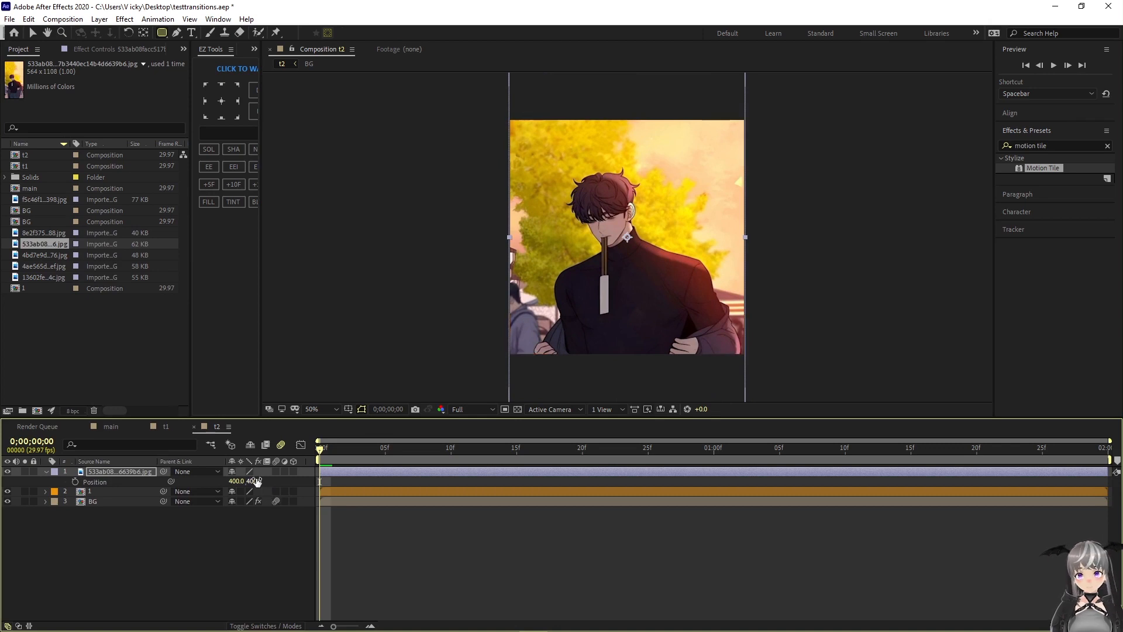
{"action": "left_click_drag", "start_coordinate": [254, 481], "coordinate": [157, 490]}
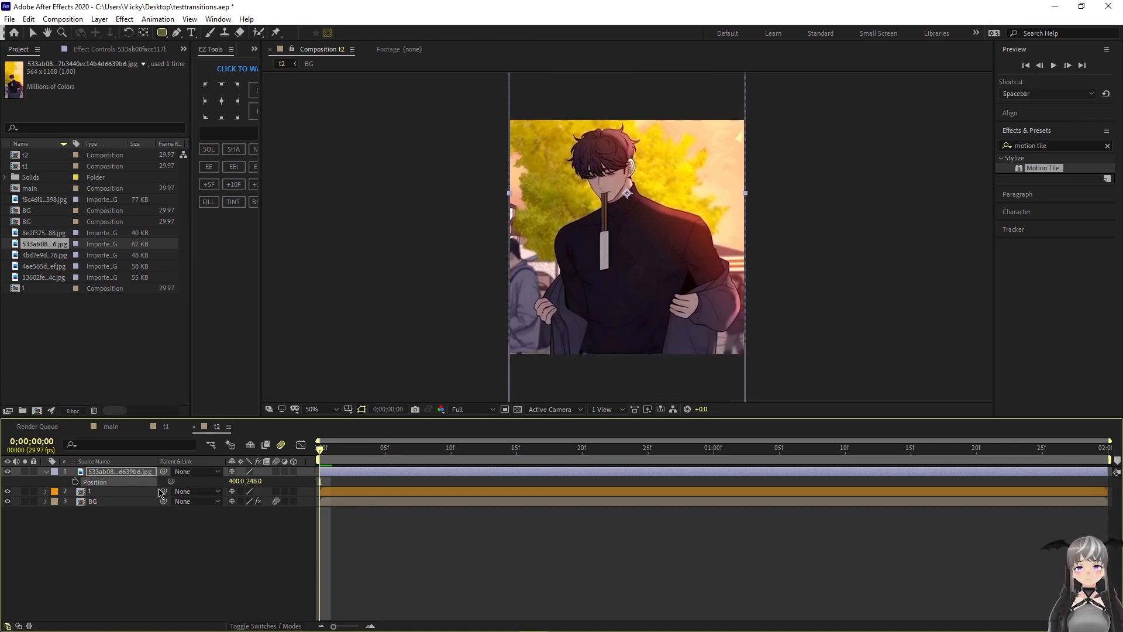
- Pre-compose the 533ab08...6.jpg image layer as 2 and give it the Orange label
{"action": "right_click", "coordinate": [370, 478]}
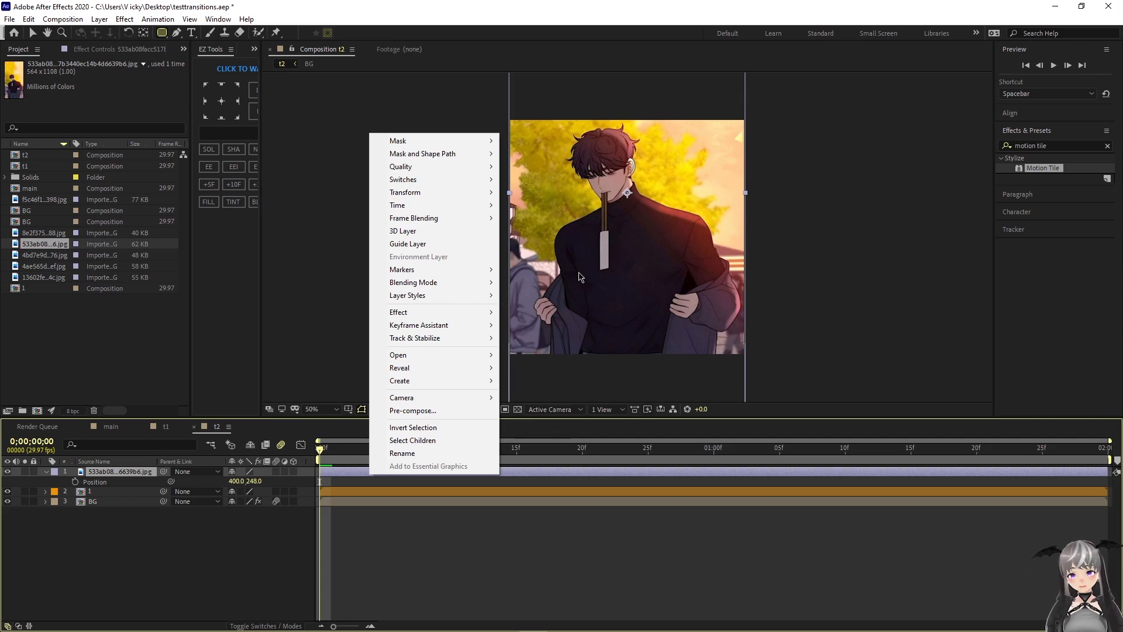
{"action": "left_click", "coordinate": [455, 412]}
{"action": "type", "text": "2"}
{"action": "key", "text": "Return"}
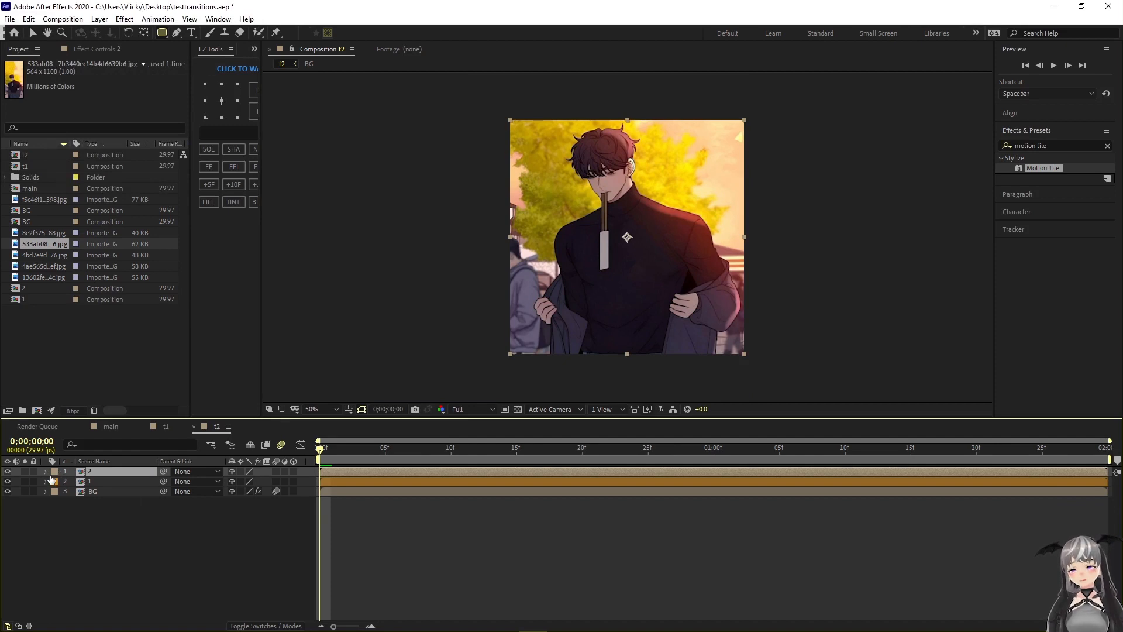
{"action": "left_click", "coordinate": [54, 481]}
{"action": "left_click", "coordinate": [100, 417]}
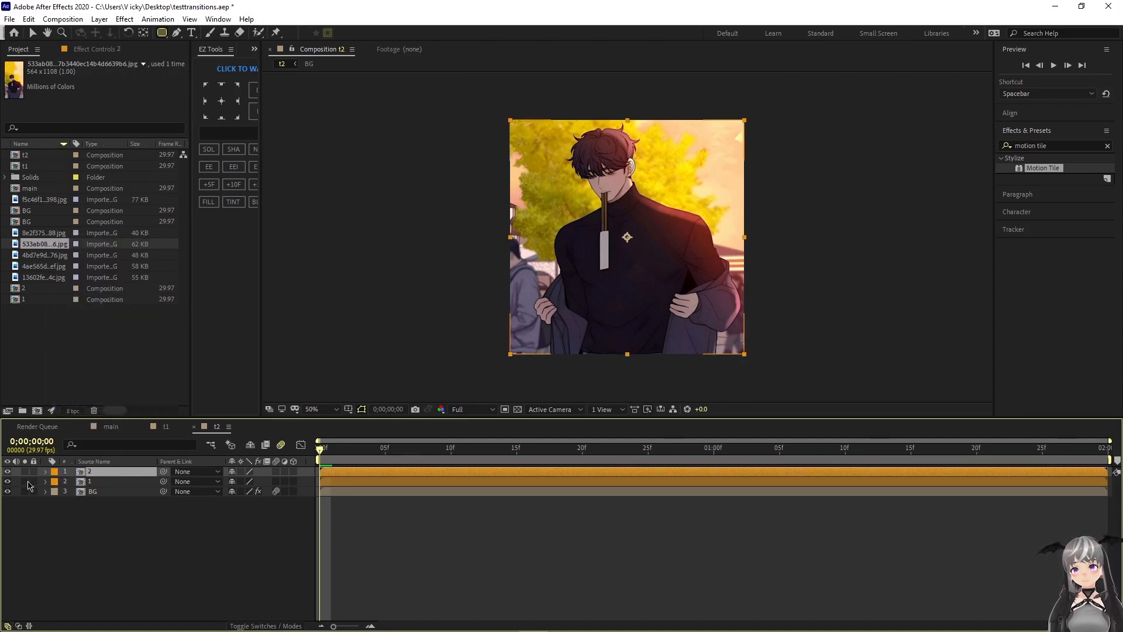
- Scale layers 1 and 2 together to 55% and fit the composition in the viewer
{"action": "key", "text": "s"}
{"action": "left_click", "coordinate": [111, 492]}
{"action": "key", "text": "s"}
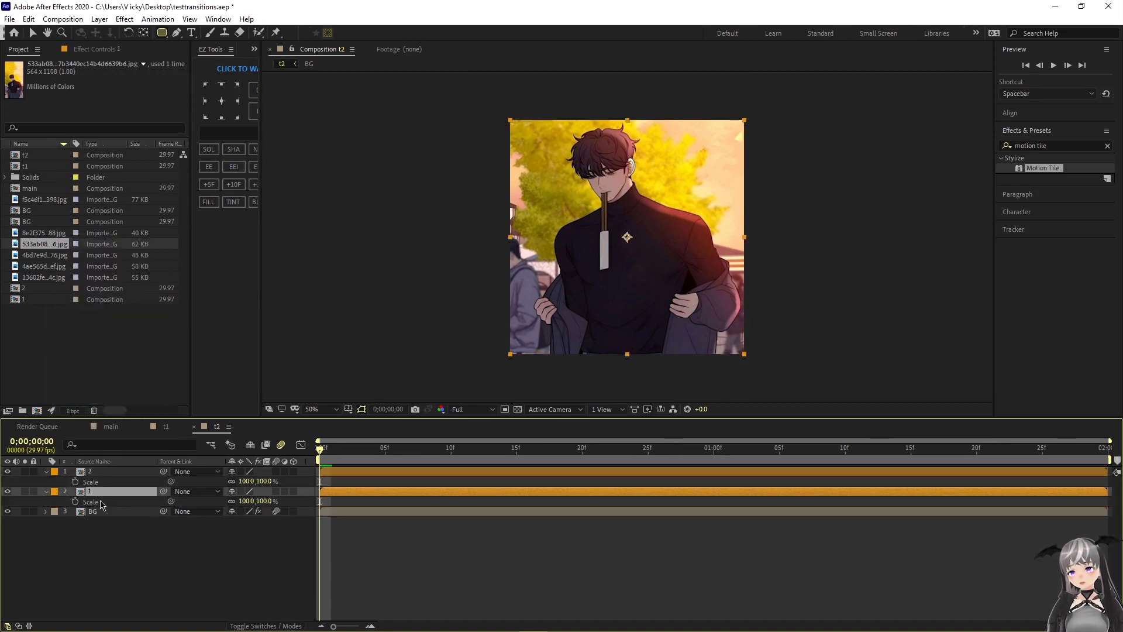
{"action": "left_click", "coordinate": [101, 483], "text": "ctrl"}
{"action": "key", "text": "s"}
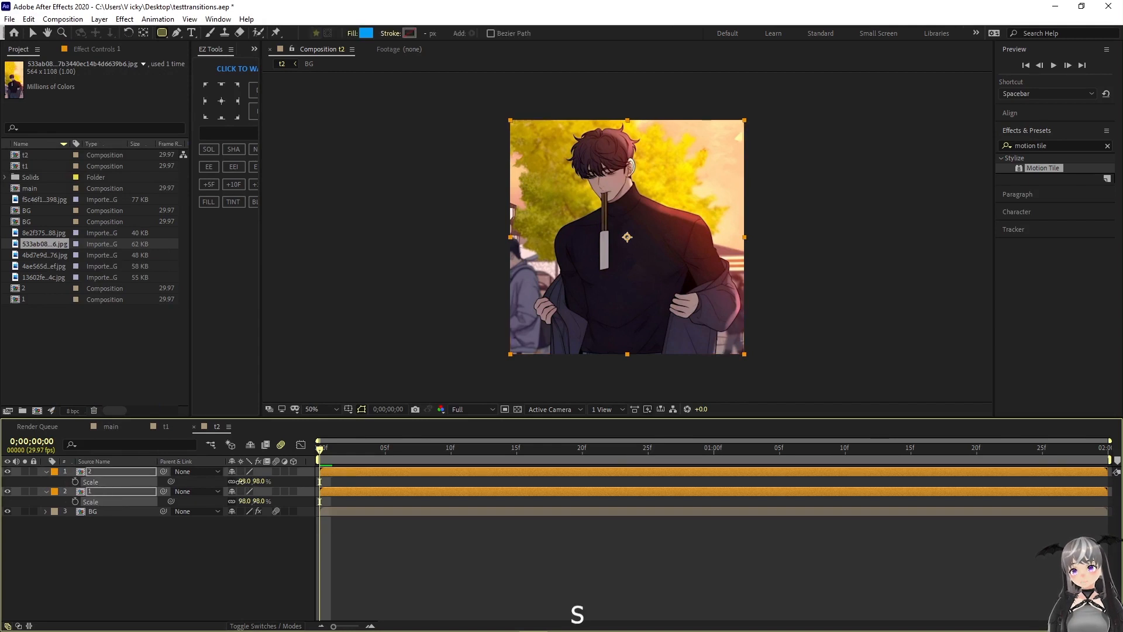
{"action": "left_click_drag", "start_coordinate": [241, 481], "coordinate": [219, 486]}
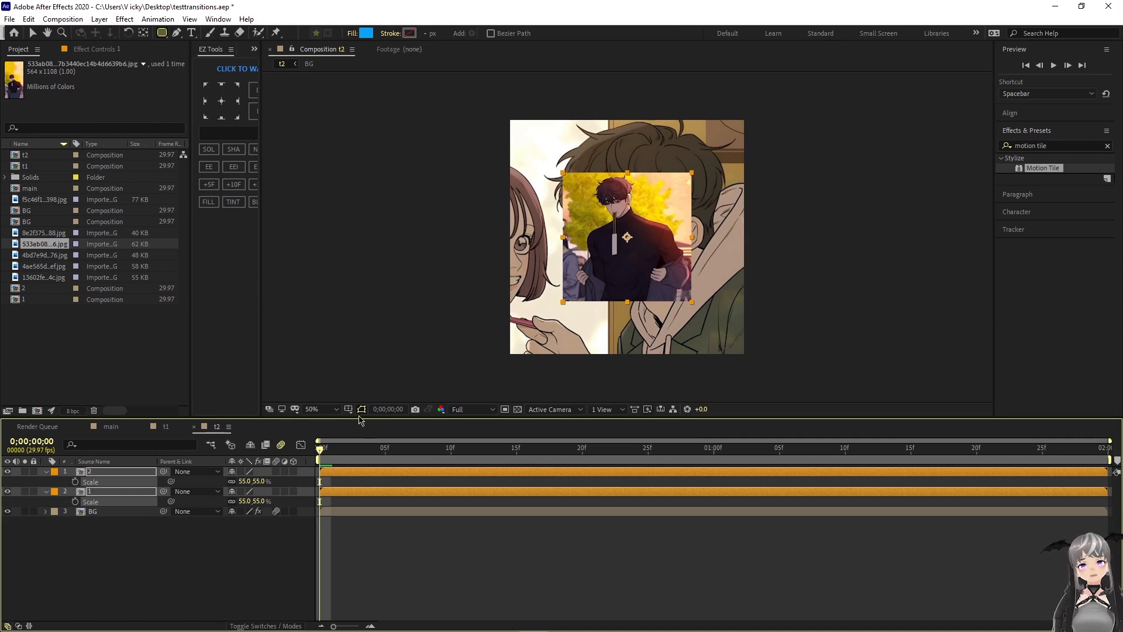
{"action": "left_click", "coordinate": [328, 409]}
{"action": "left_click", "coordinate": [331, 434]}
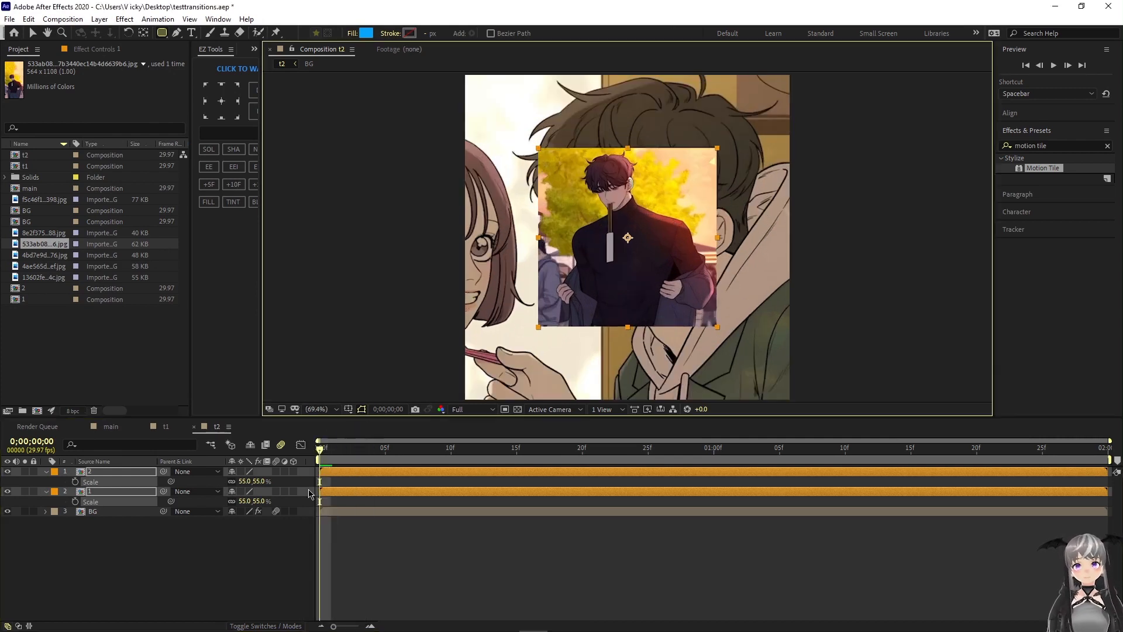
- Move layer 2 horizontally to Position -221, 400, beside the frame's left edge
{"action": "left_click", "coordinate": [117, 504]}
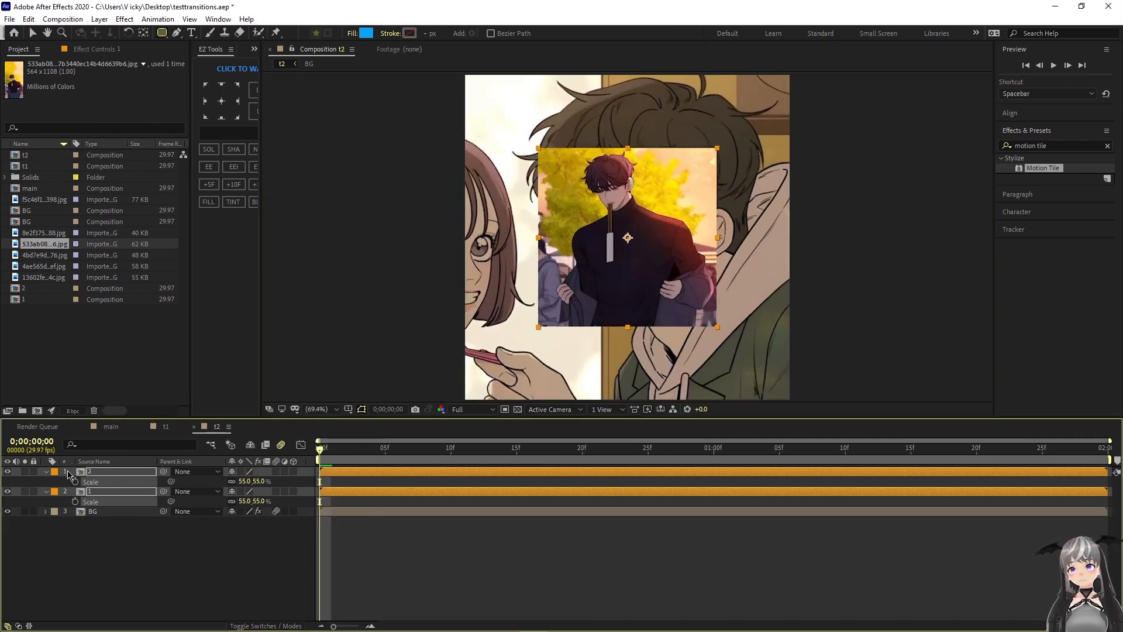
{"action": "left_click", "coordinate": [108, 560]}
{"action": "left_click", "coordinate": [328, 475]}
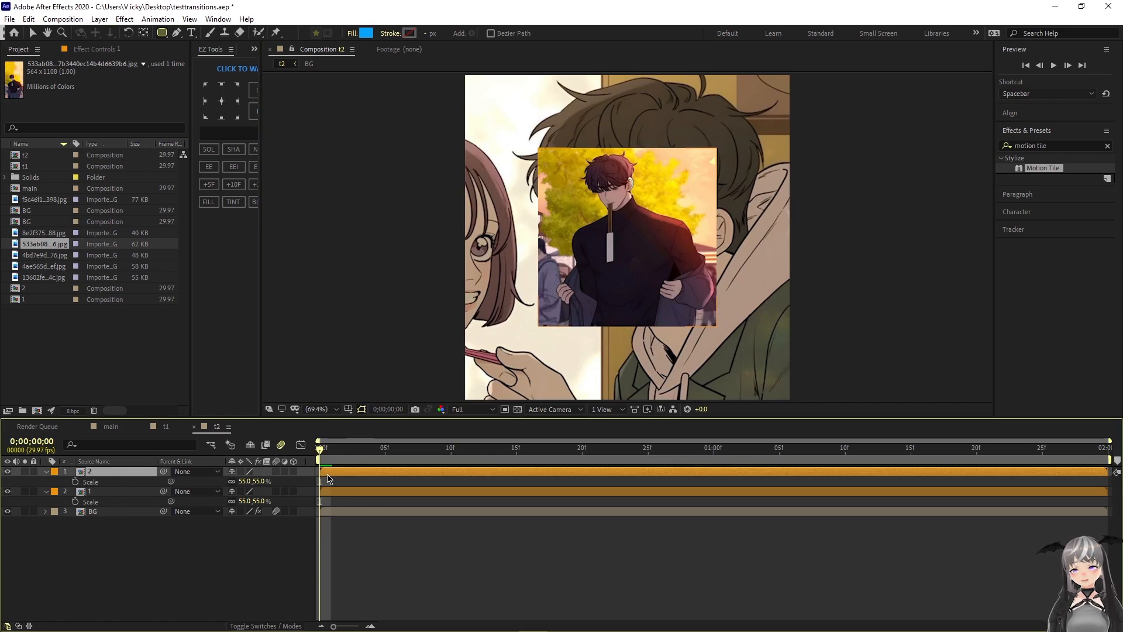
{"action": "left_click", "coordinate": [323, 482]}
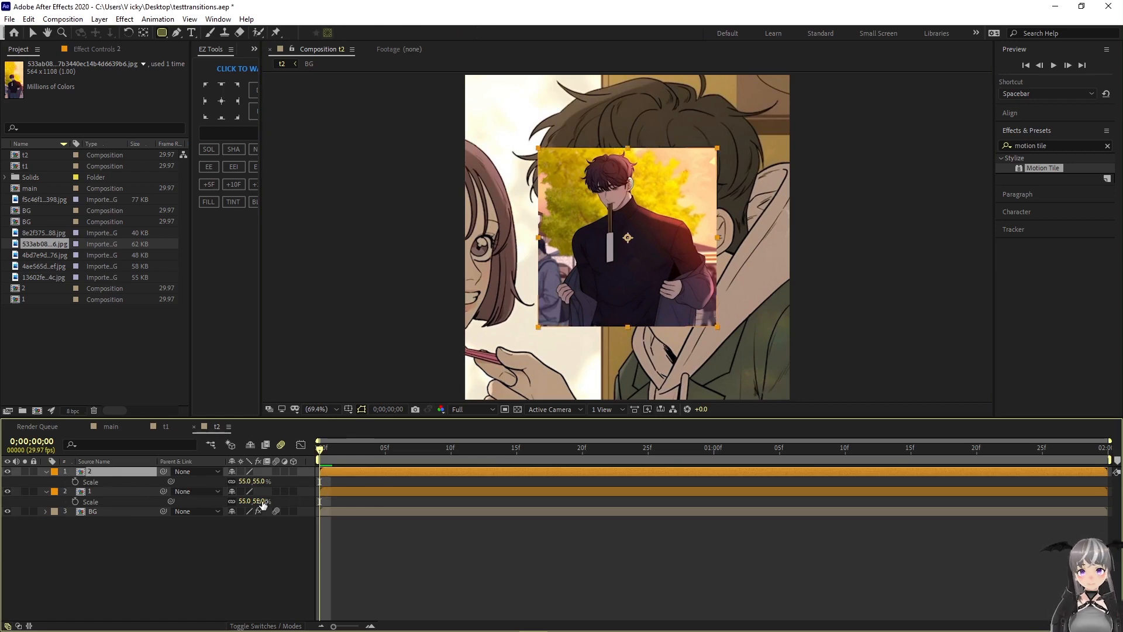
{"action": "key", "text": "p"}
{"action": "left_click_drag", "start_coordinate": [237, 481], "coordinate": [162, 495]}
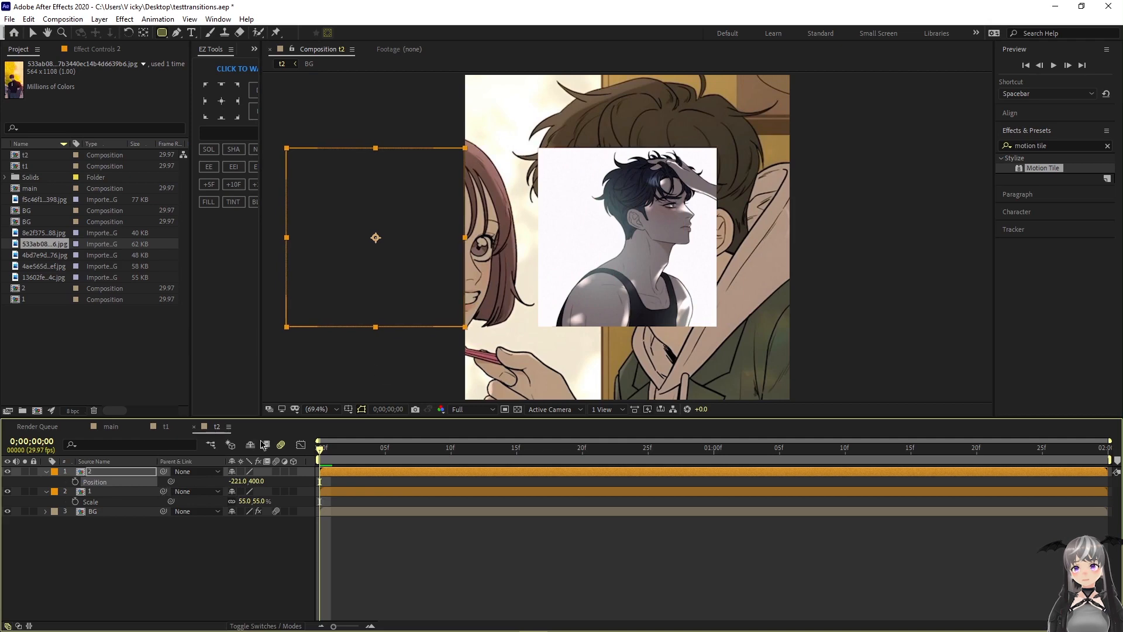
- Nudge layer 2's Position to -224, 400 so it clears the frame edge, and collapse the properties of layers 1 and 2
{"action": "scroll", "coordinate": [445, 176], "scroll_direction": "up", "scroll_amount": 2}
{"action": "scroll", "coordinate": [433, 178], "scroll_direction": "down", "scroll_amount": 1}
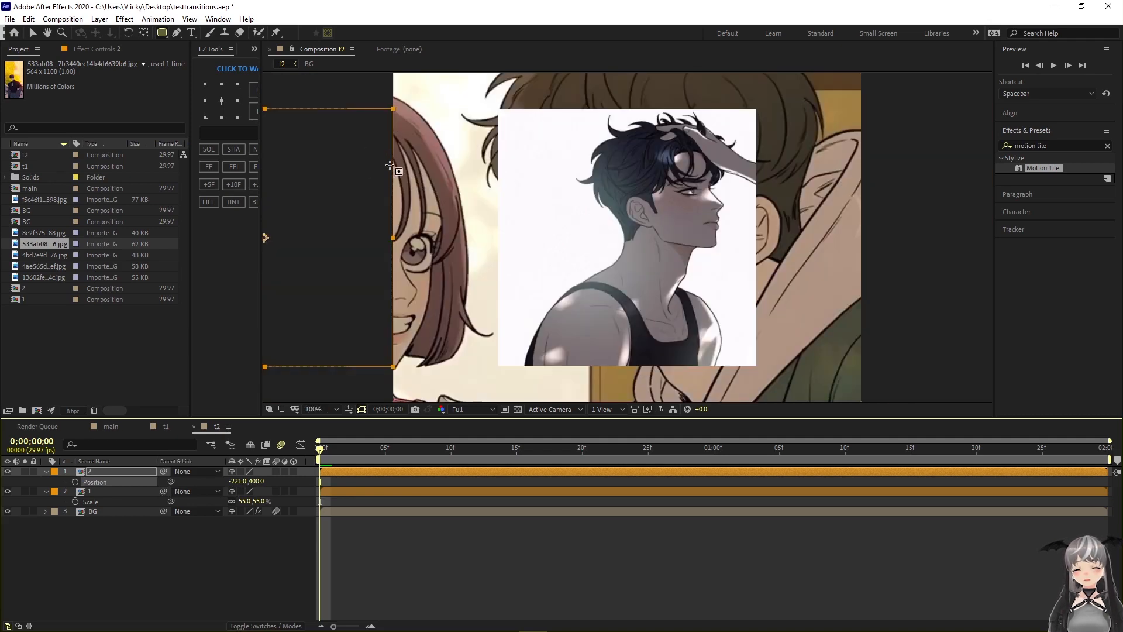
{"action": "left_click_drag", "start_coordinate": [230, 480], "coordinate": [228, 480]}
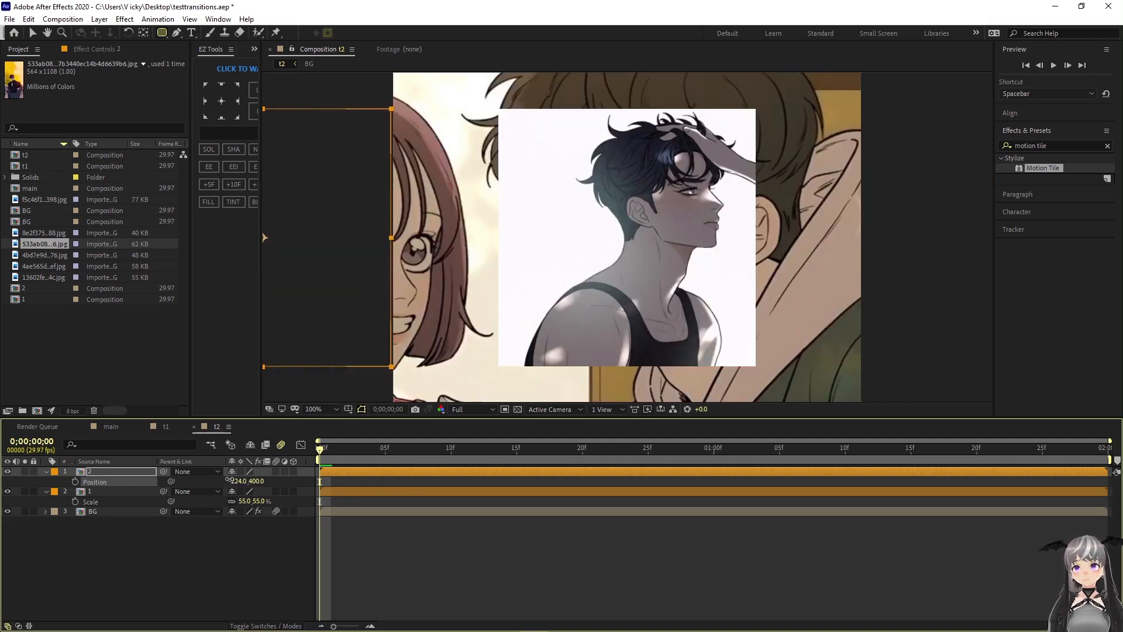
{"action": "key", "text": "v"}
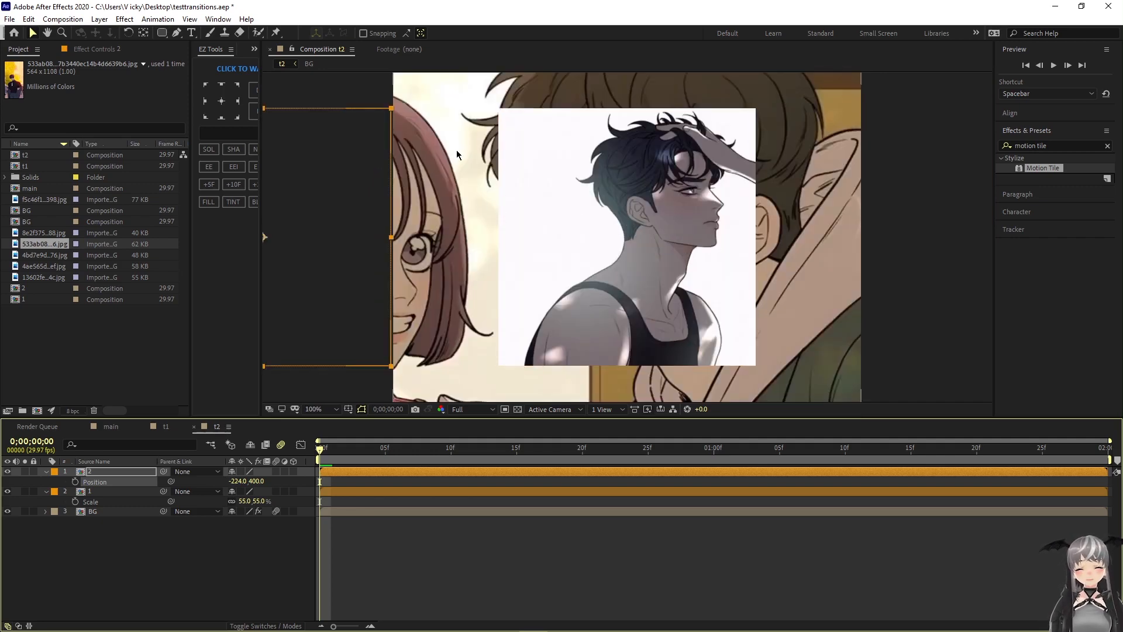
{"action": "scroll", "coordinate": [448, 322], "scroll_direction": "down", "scroll_amount": 1}
{"action": "scroll", "coordinate": [450, 321], "scroll_direction": "up", "scroll_amount": 1}
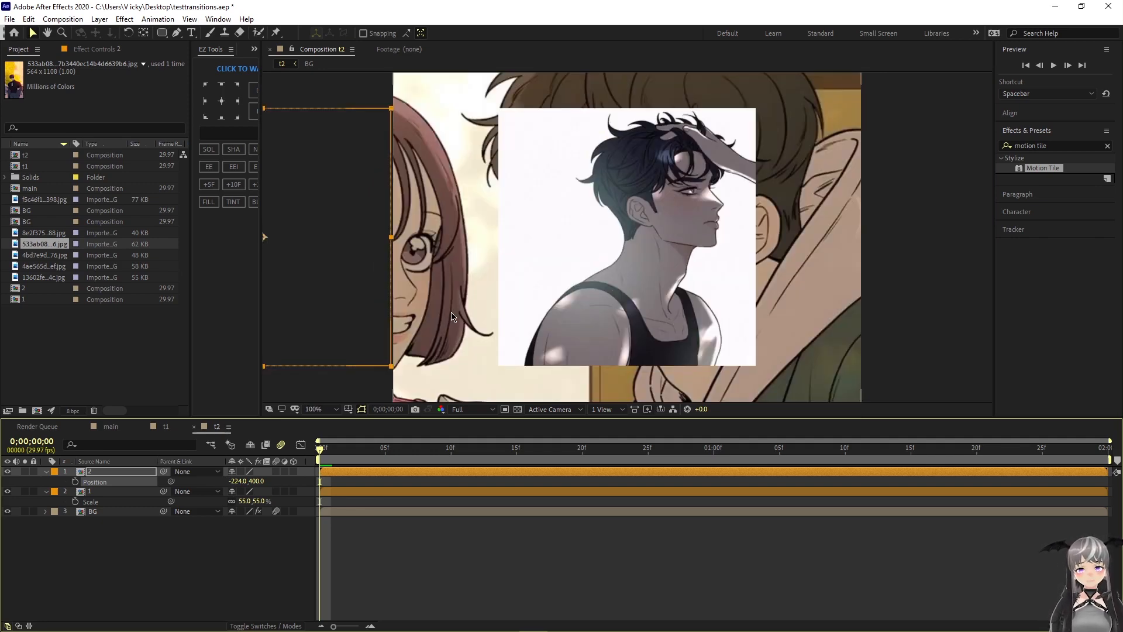
{"action": "scroll", "coordinate": [452, 319], "scroll_direction": "down", "scroll_amount": 1}
{"action": "key", "text": "u"}
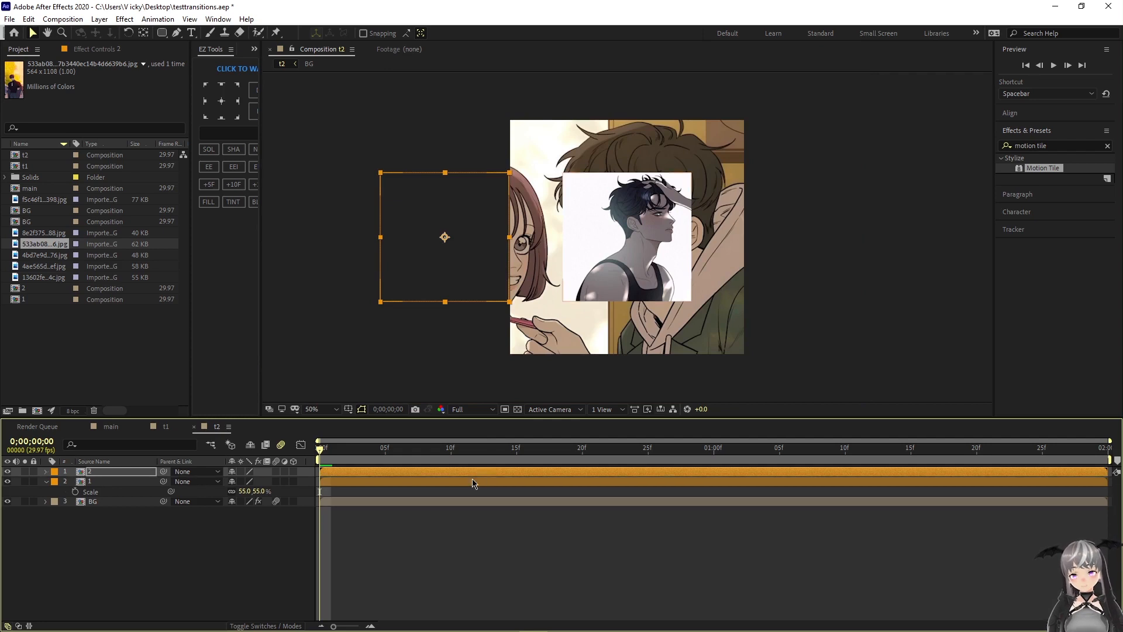
{"action": "left_click", "coordinate": [471, 482]}
{"action": "key", "text": "u"}
- Create a null object in the t2 composition and rename it slideymisey
{"action": "left_click", "coordinate": [181, 545]}
{"action": "right_click", "coordinate": [181, 549]}
{"action": "mouse_move", "coordinate": [304, 416]}
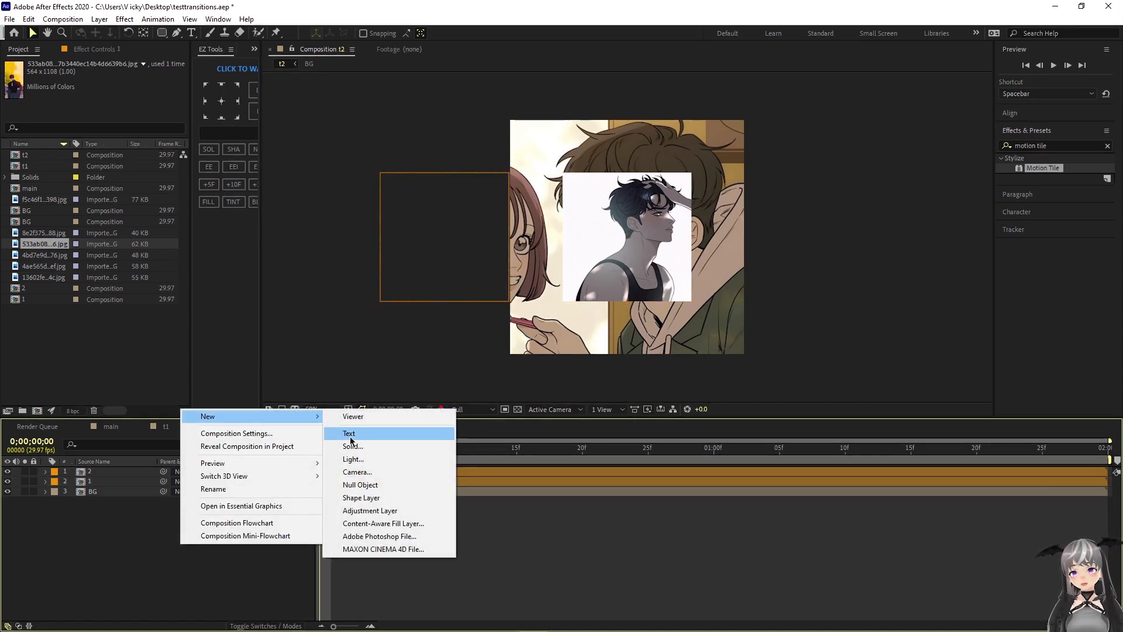
{"action": "left_click", "coordinate": [362, 484]}
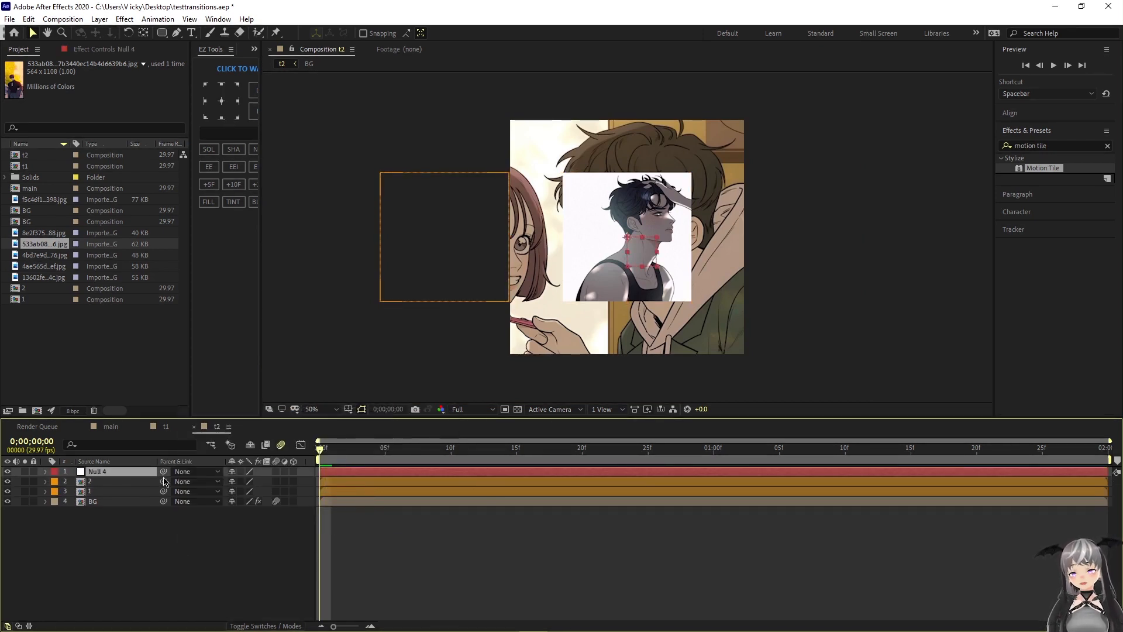
{"action": "key", "text": "Return"}
{"action": "type", "text": "slideymise"}
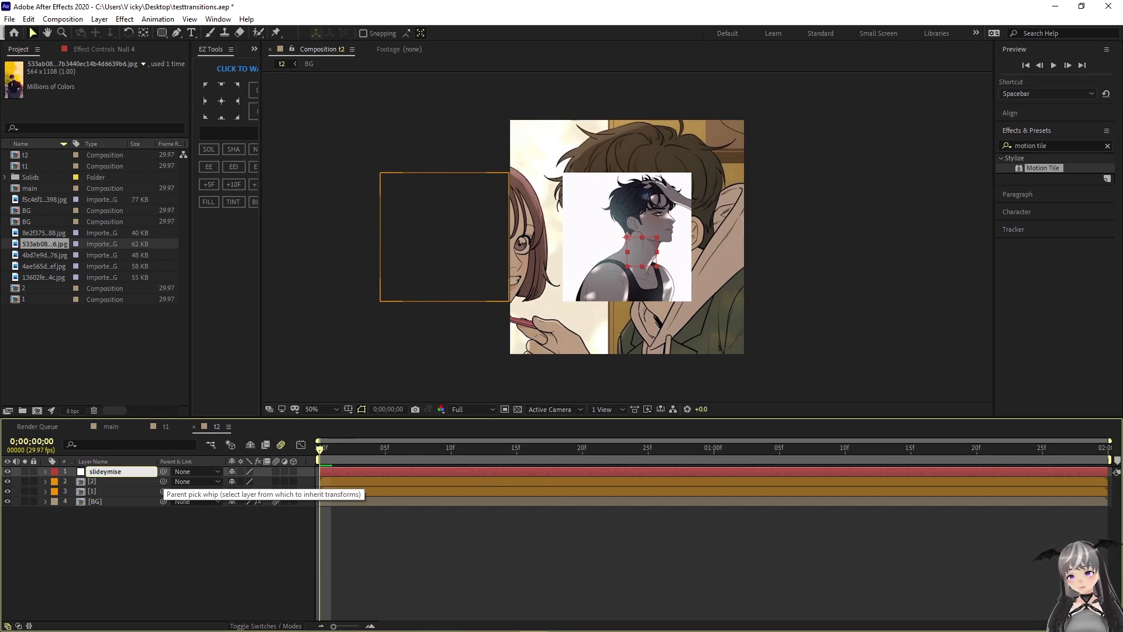
{"action": "type", "text": "y"}
{"action": "key", "text": "Return"}
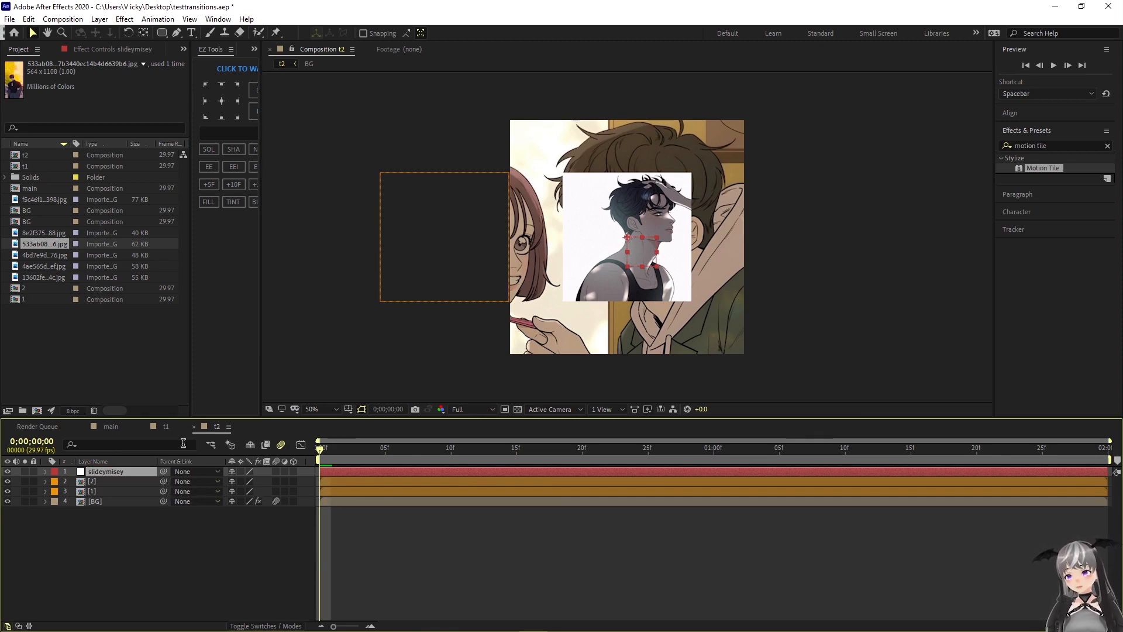
- Select layers 1 and 2 together for parenting to the slideymisey null
{"action": "left_click", "coordinate": [130, 484]}
{"action": "left_click", "coordinate": [126, 492]}
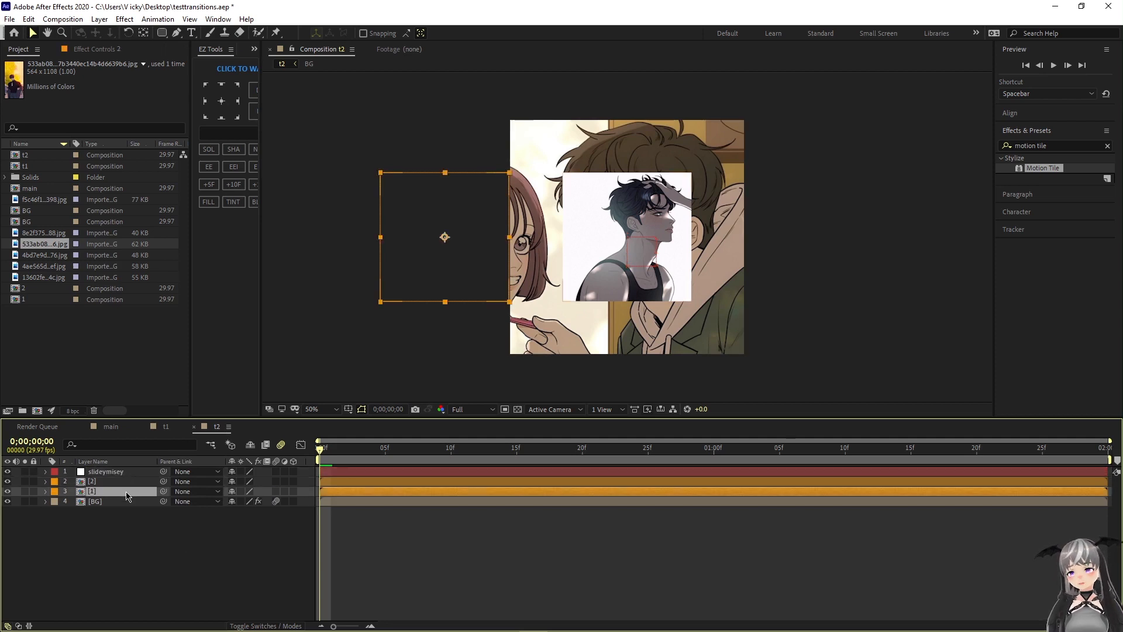
{"action": "left_click", "coordinate": [125, 481], "text": "shift"}
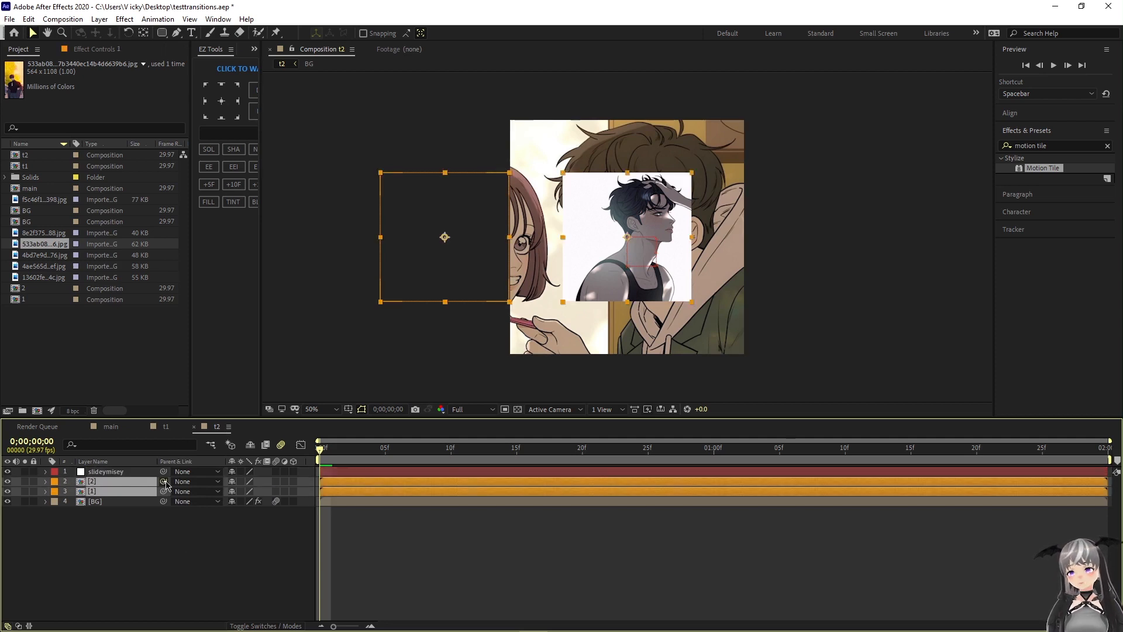
- Parent layers 1 and 2 to the slideymisey null
{"action": "left_click_drag", "start_coordinate": [164, 481], "coordinate": [117, 472]}
{"action": "left_click", "coordinate": [206, 550]}
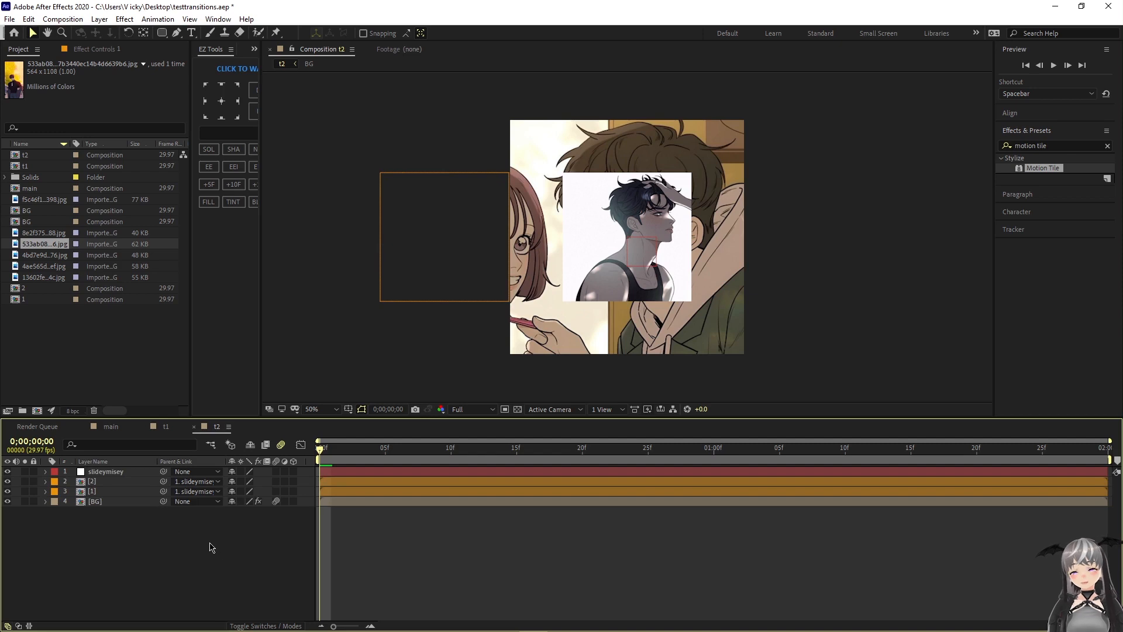
- Add a vertical text layer reading "Eunhyuk" near the upper-left area of the t2 composition
{"action": "left_click", "coordinate": [192, 34]}
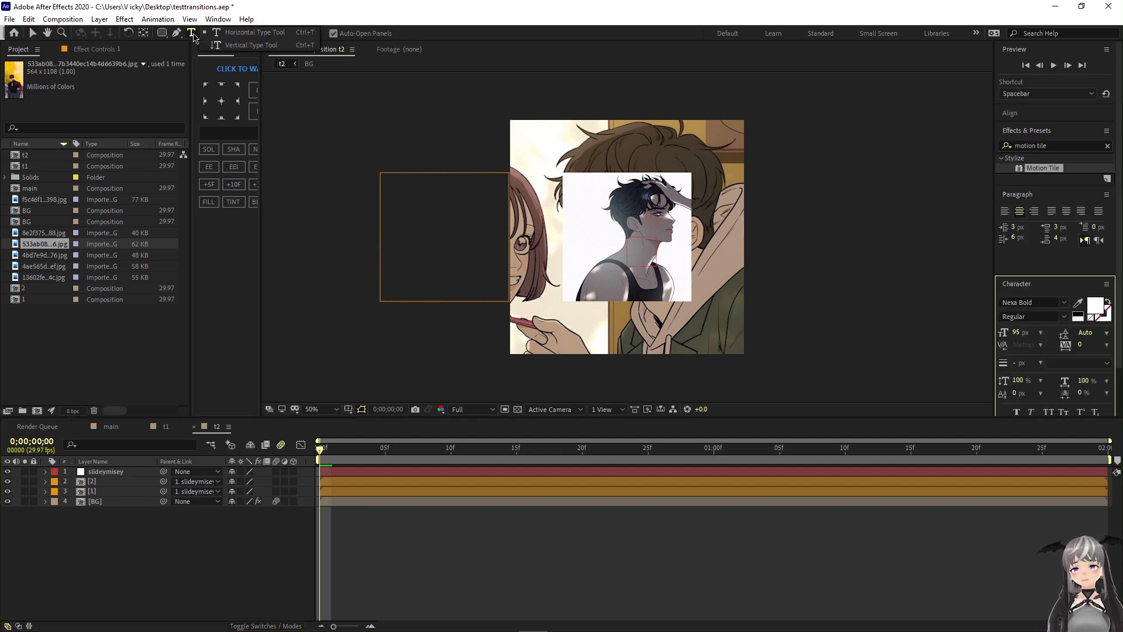
{"action": "left_click_drag", "start_coordinate": [192, 34], "coordinate": [217, 46]}
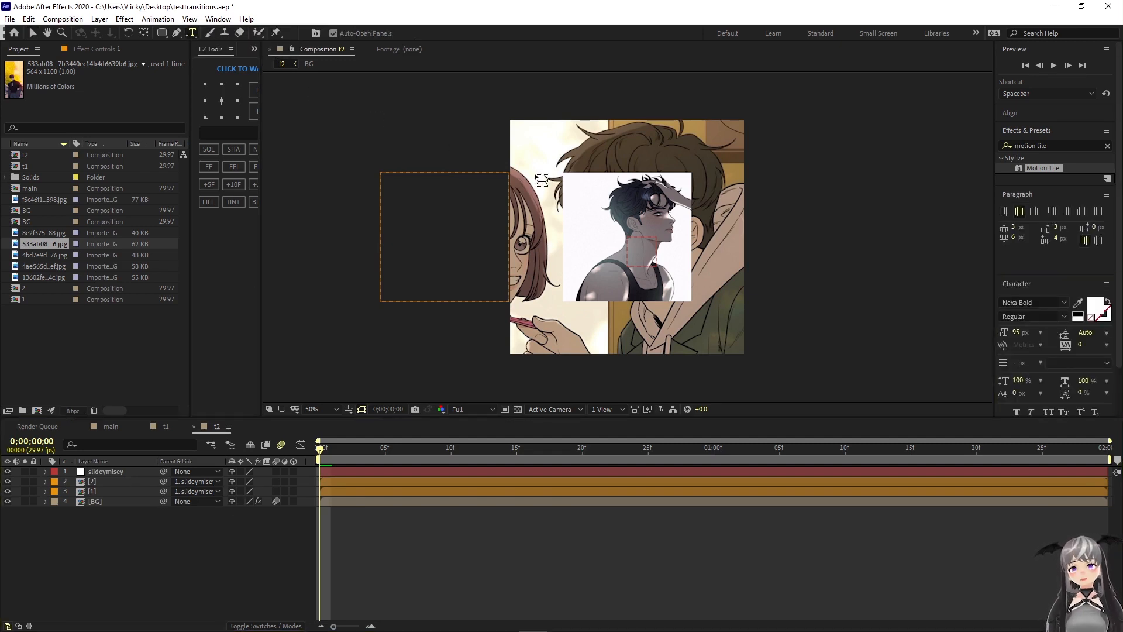
{"action": "left_click", "coordinate": [534, 151]}
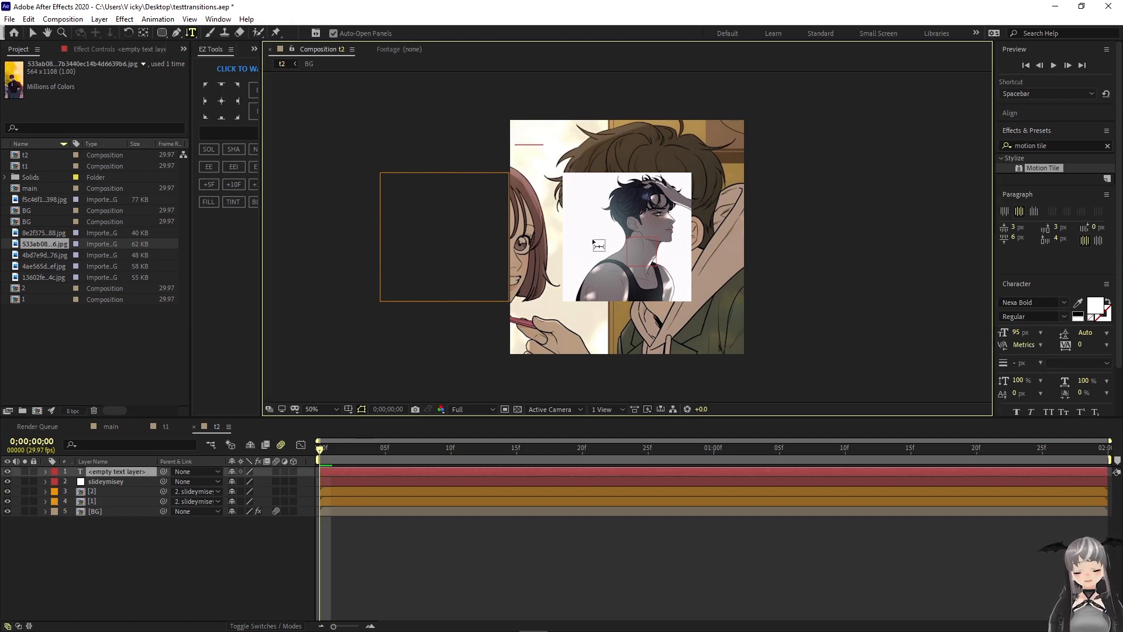
{"action": "type", "text": "Eunhyuk"}
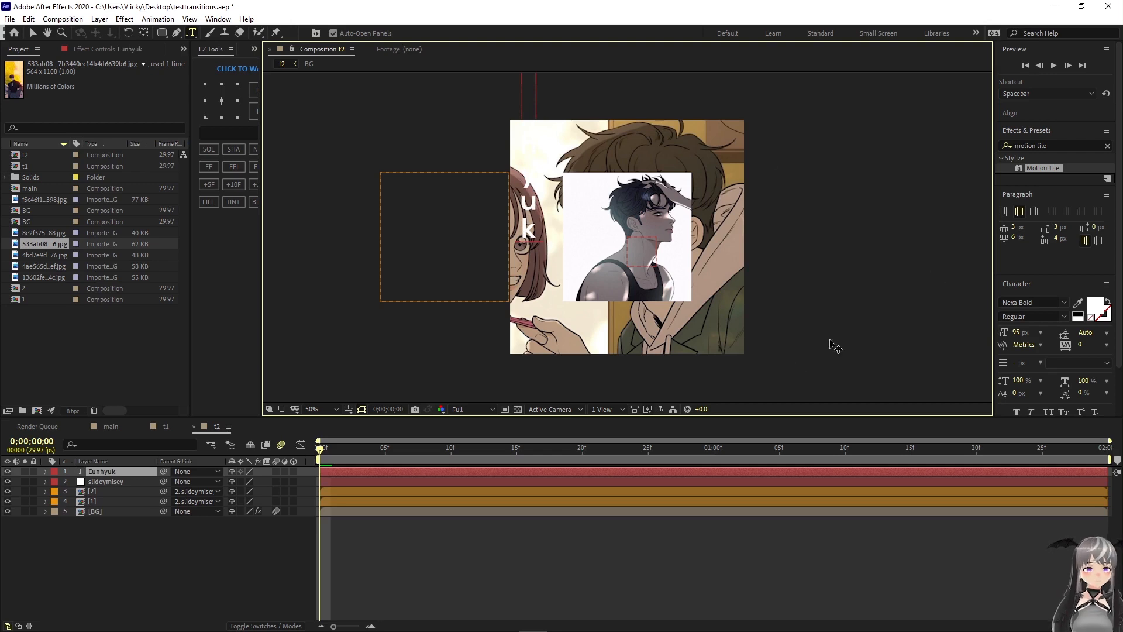
{"action": "left_click", "coordinate": [732, 554]}
- Position the Eunhyuk text in the gap beside the white-background portrait, with a Y position of 385
{"action": "left_click", "coordinate": [342, 476]}
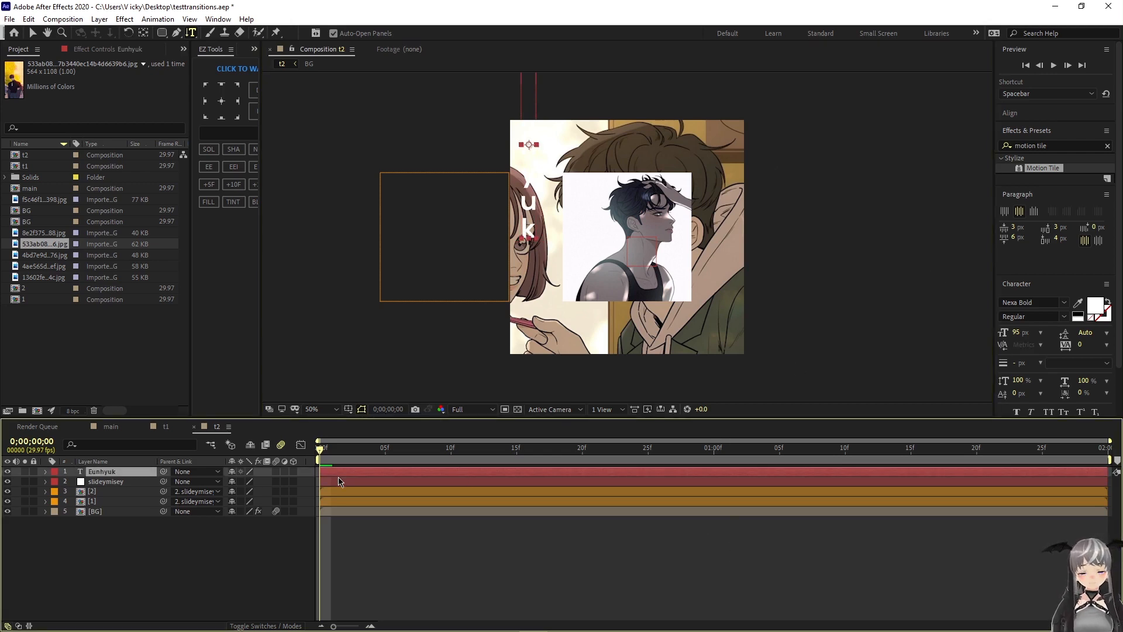
{"action": "key", "text": "p"}
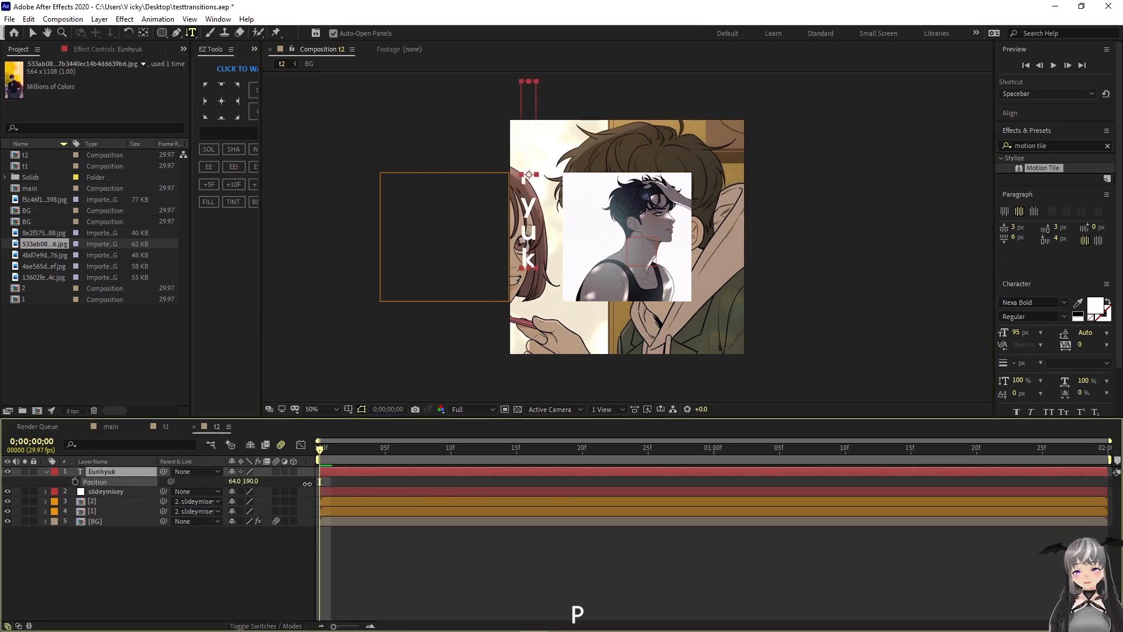
{"action": "key", "text": "Down"}
{"action": "key", "text": "Down"}
{"action": "key", "text": "Down"}
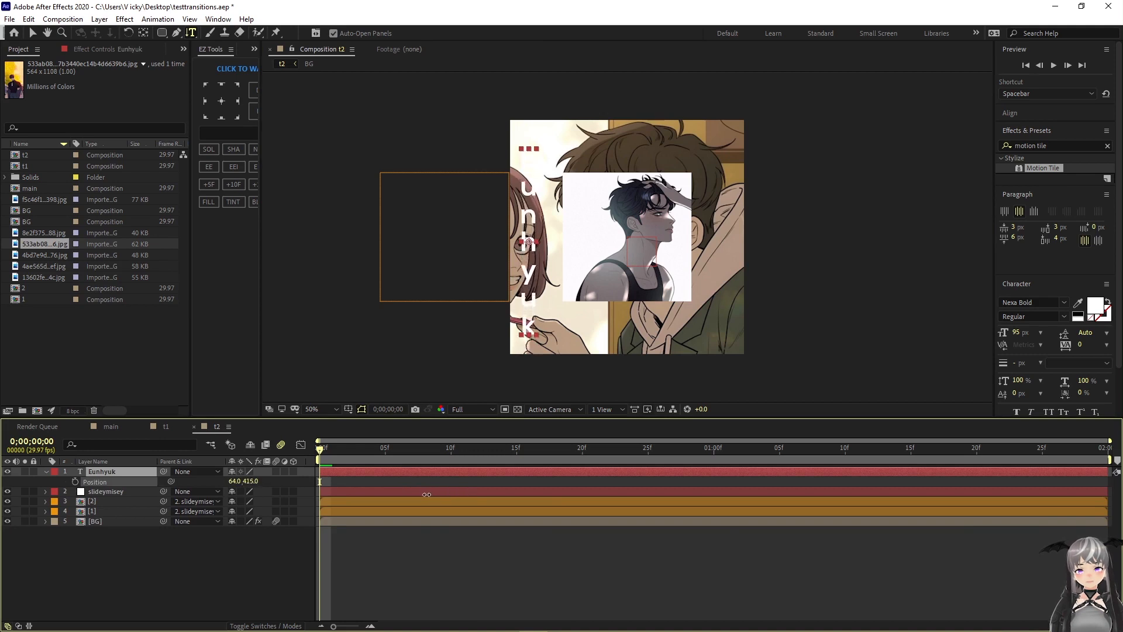
{"action": "left_click_drag", "start_coordinate": [427, 495], "coordinate": [433, 495]}
{"action": "mouse_move", "coordinate": [233, 482]}
{"action": "left_mouse_down"}
{"action": "mouse_move", "coordinate": [461, 476]}
{"action": "mouse_move", "coordinate": [238, 464]}
{"action": "mouse_move", "coordinate": [252, 480]}
{"action": "mouse_move", "coordinate": [234, 481]}
{"action": "left_mouse_up"}
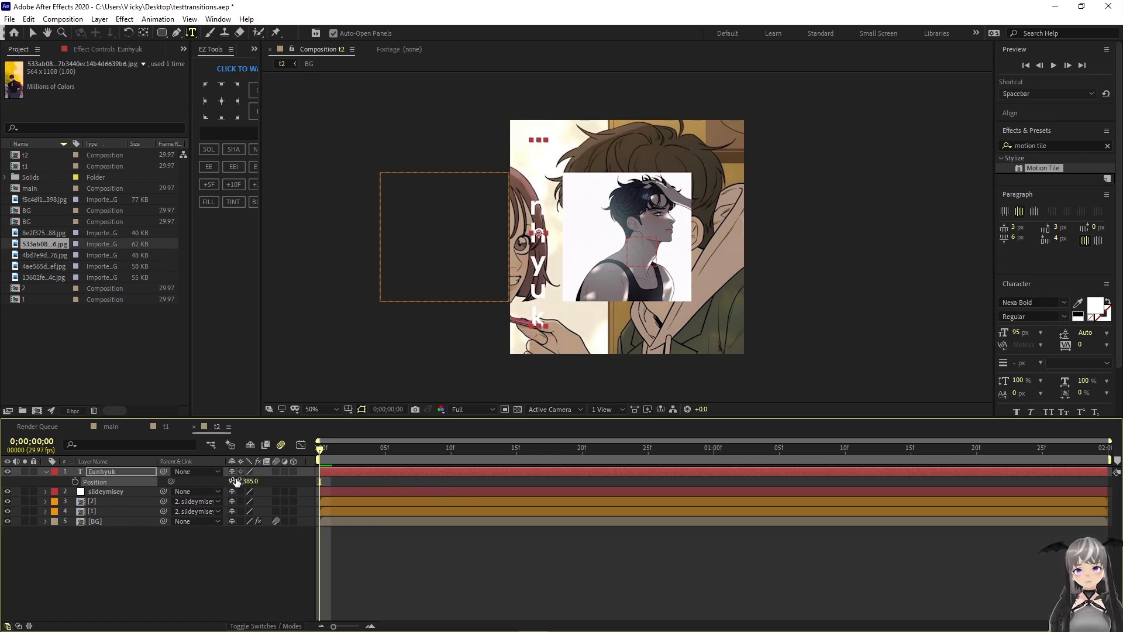
- Place the Eunhyuk layer beneath the slideymisey null and parent it to that null
{"action": "key", "text": "p"}
{"action": "mouse_move", "coordinate": [117, 475]}
{"action": "left_mouse_down"}
{"action": "mouse_move", "coordinate": [123, 487]}
{"action": "mouse_move", "coordinate": [140, 481]}
{"action": "mouse_move", "coordinate": [108, 472]}
{"action": "left_mouse_up"}
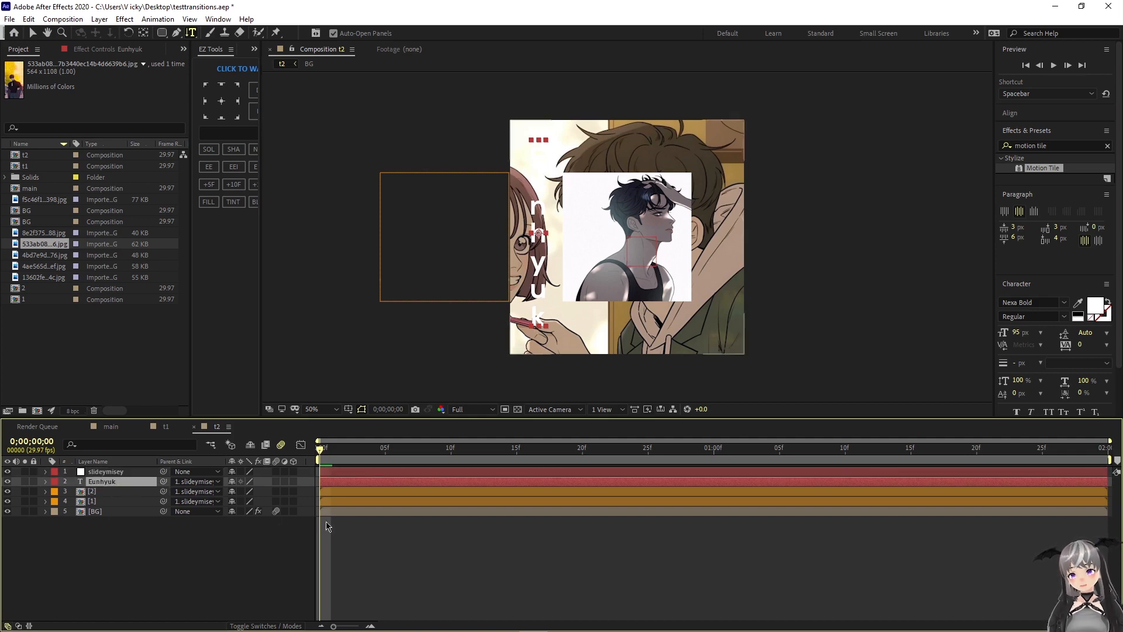
{"action": "left_click", "coordinate": [449, 542]}
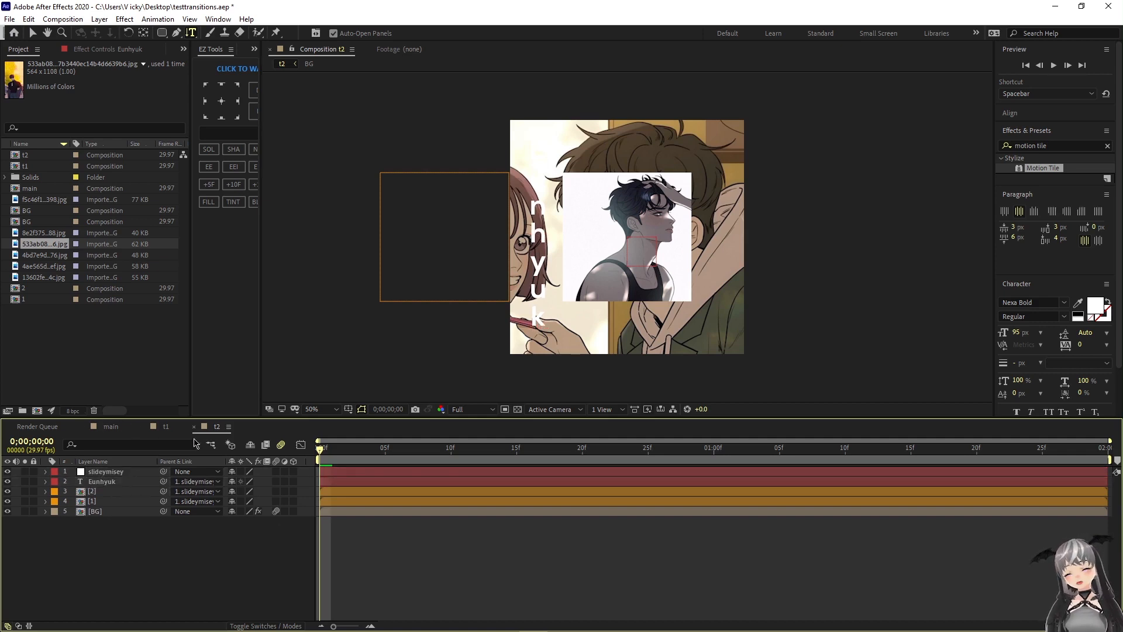
- Show source names and slide the null with its attached layers across to position 989, 400
{"action": "left_click", "coordinate": [94, 461]}
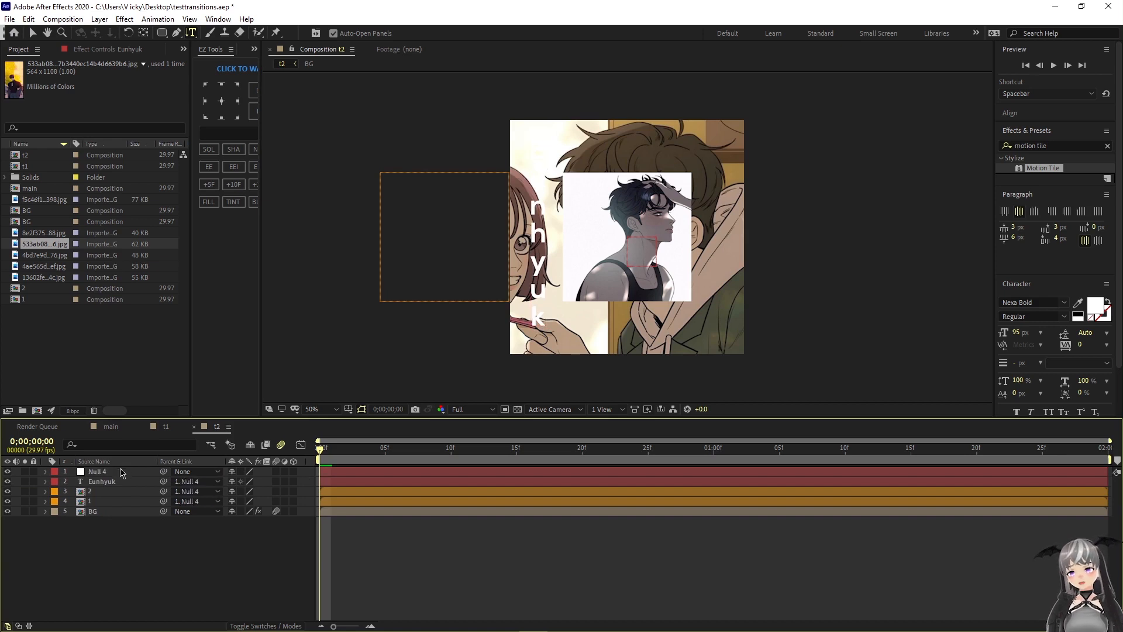
{"action": "left_click", "coordinate": [119, 474]}
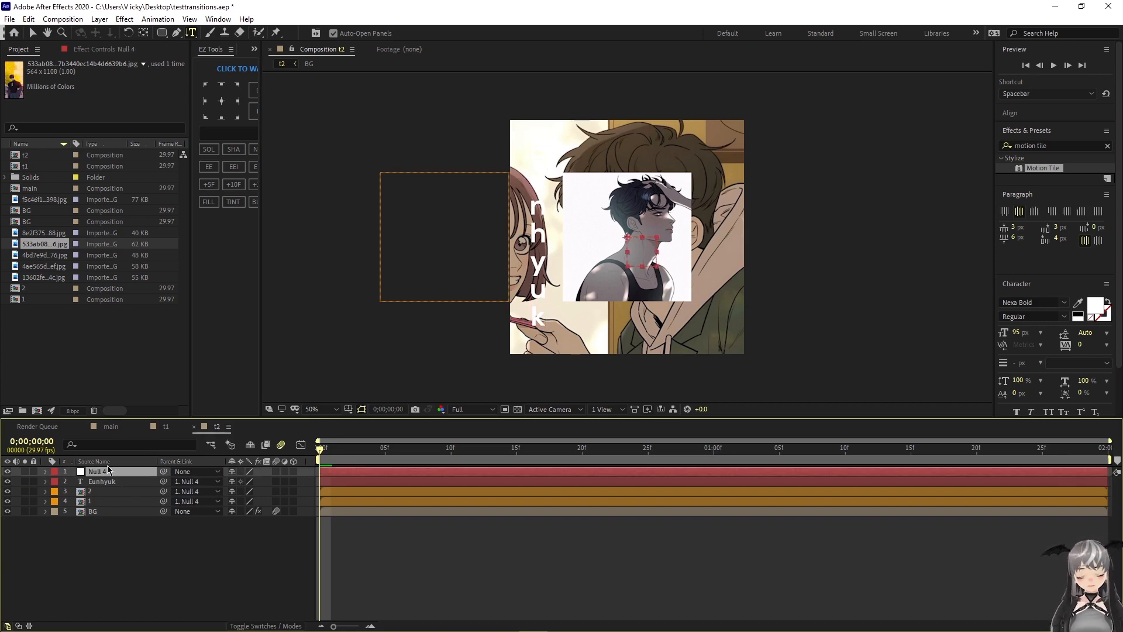
{"action": "key", "text": "p"}
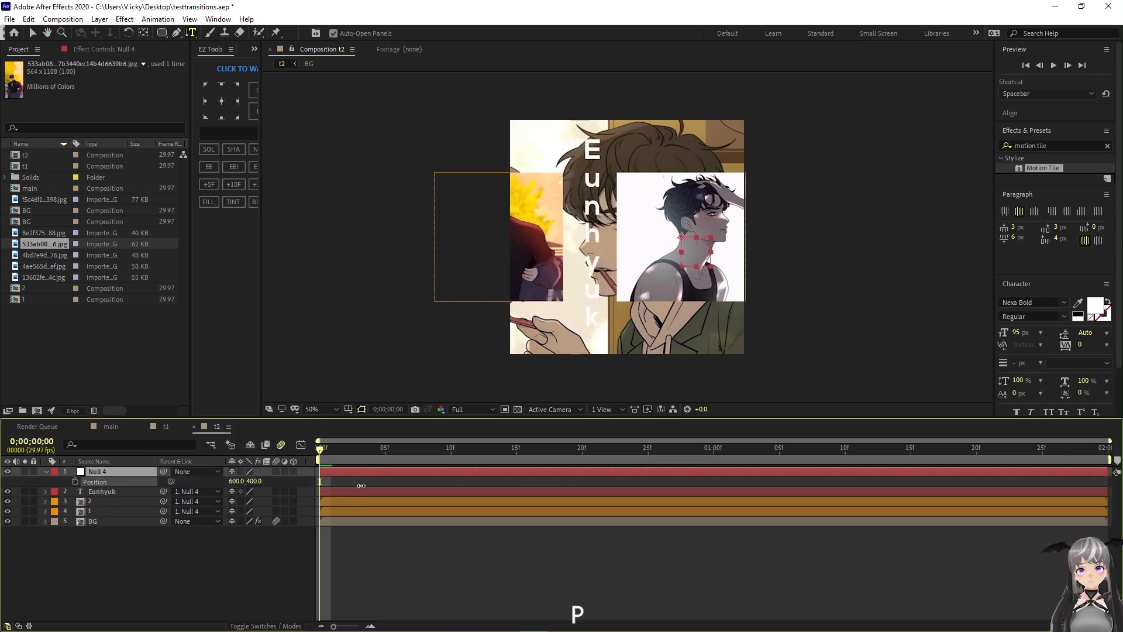
{"action": "left_click_drag", "start_coordinate": [361, 485], "coordinate": [603, 504]}
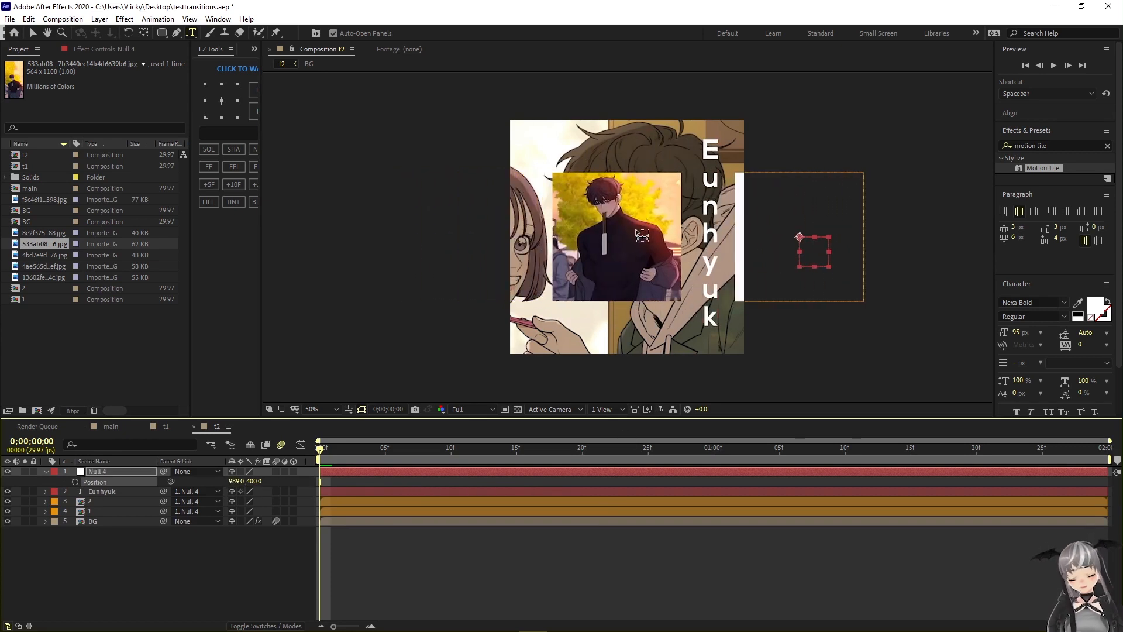
- Switch to the Selection tool and make the Eunhyuk, 2 and 1 layers 3D
{"action": "key", "text": "v"}
{"action": "left_click", "coordinate": [113, 495]}
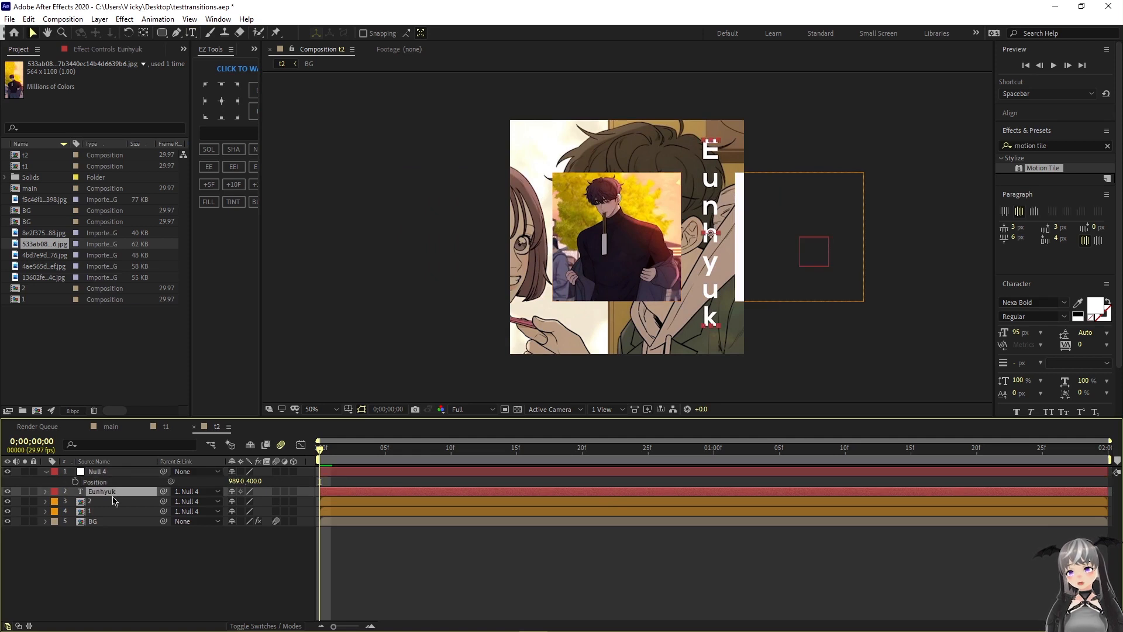
{"action": "left_click", "coordinate": [115, 501]}
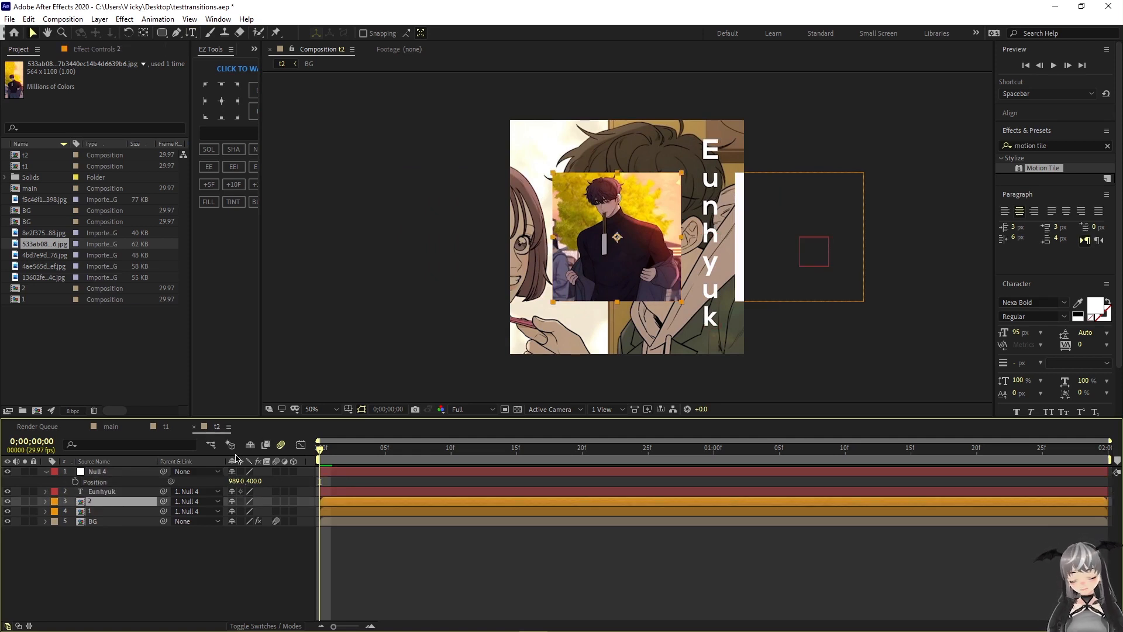
{"action": "key", "text": "r"}
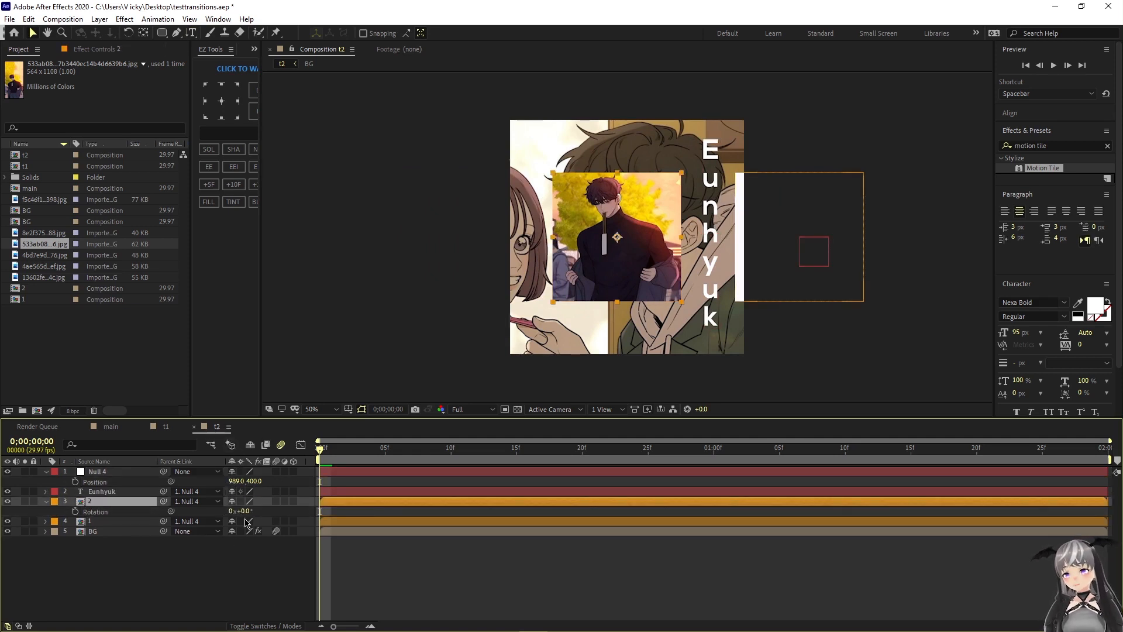
{"action": "key", "text": "r"}
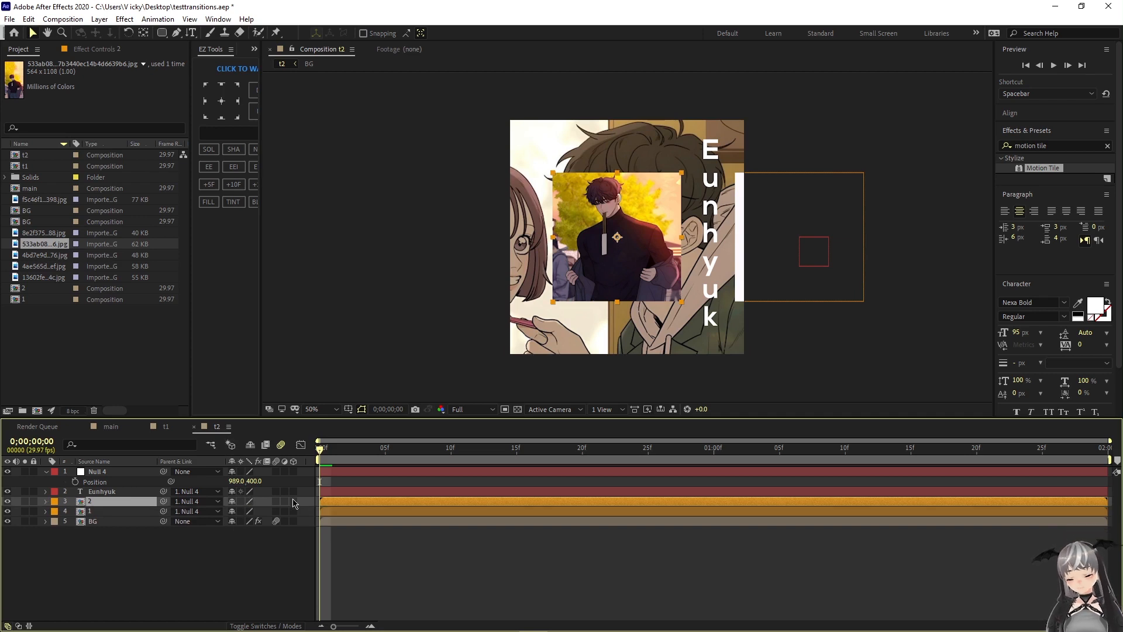
{"action": "left_click", "coordinate": [294, 502]}
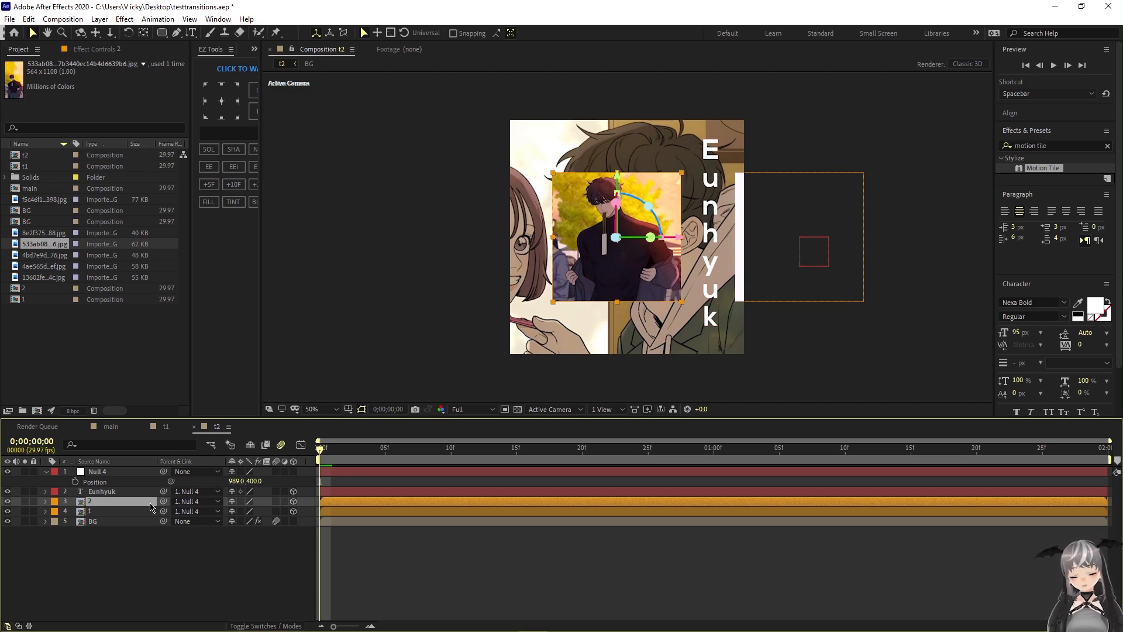
- Set the X Rotation of layer 2 to 180° so its image is upside down
{"action": "key", "text": "r"}
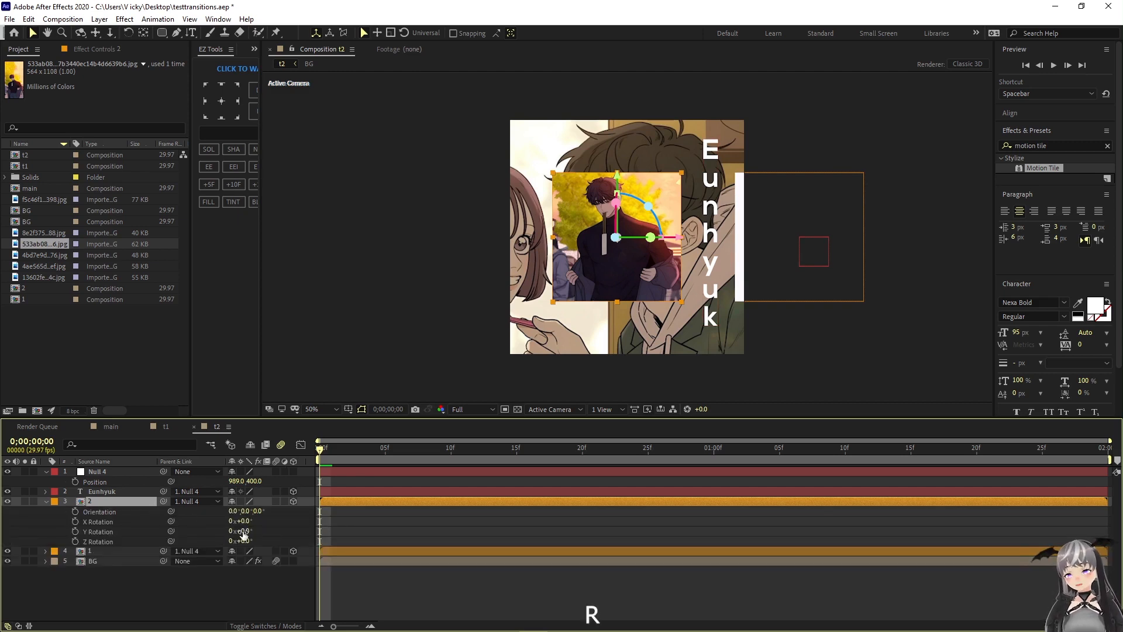
{"action": "left_click_drag", "start_coordinate": [245, 521], "coordinate": [240, 525]}
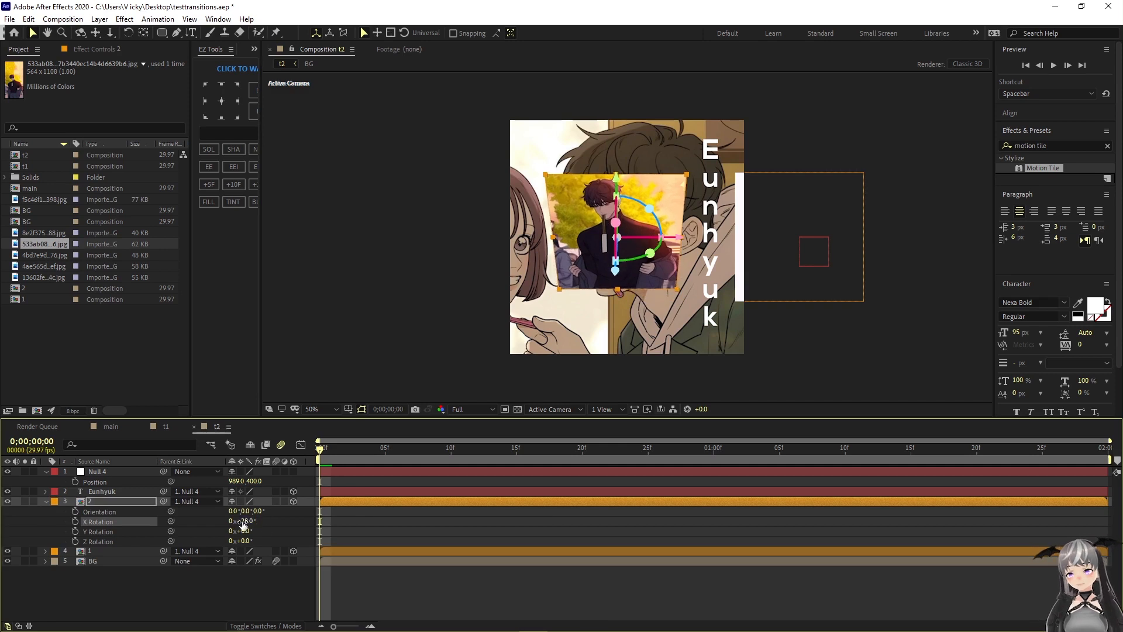
{"action": "left_click", "coordinate": [243, 521]}
{"action": "type", "text": "180"}
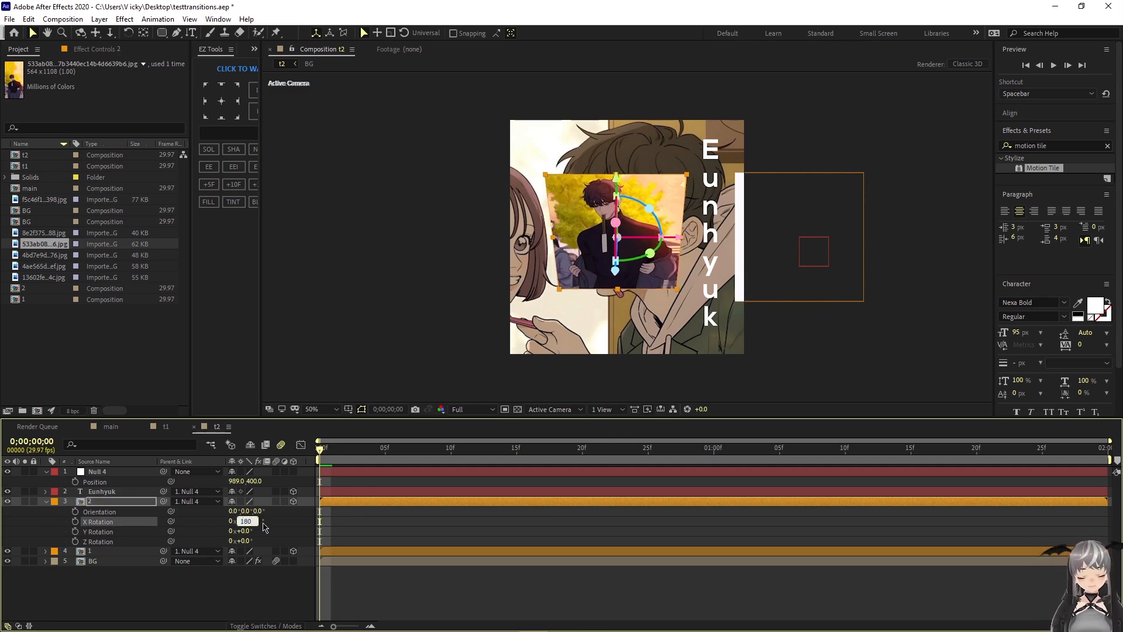
{"action": "key", "text": "Return"}
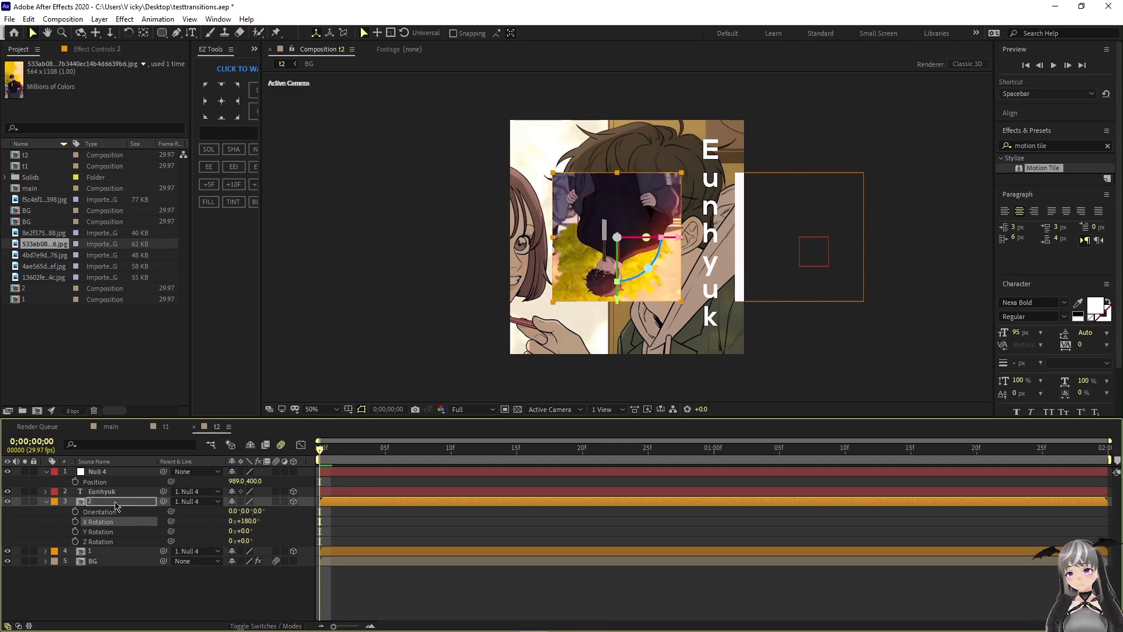
{"action": "key", "text": "r"}
- Flip the Eunhyuk text upside down with an X Rotation of 180°
{"action": "left_click", "coordinate": [120, 492]}
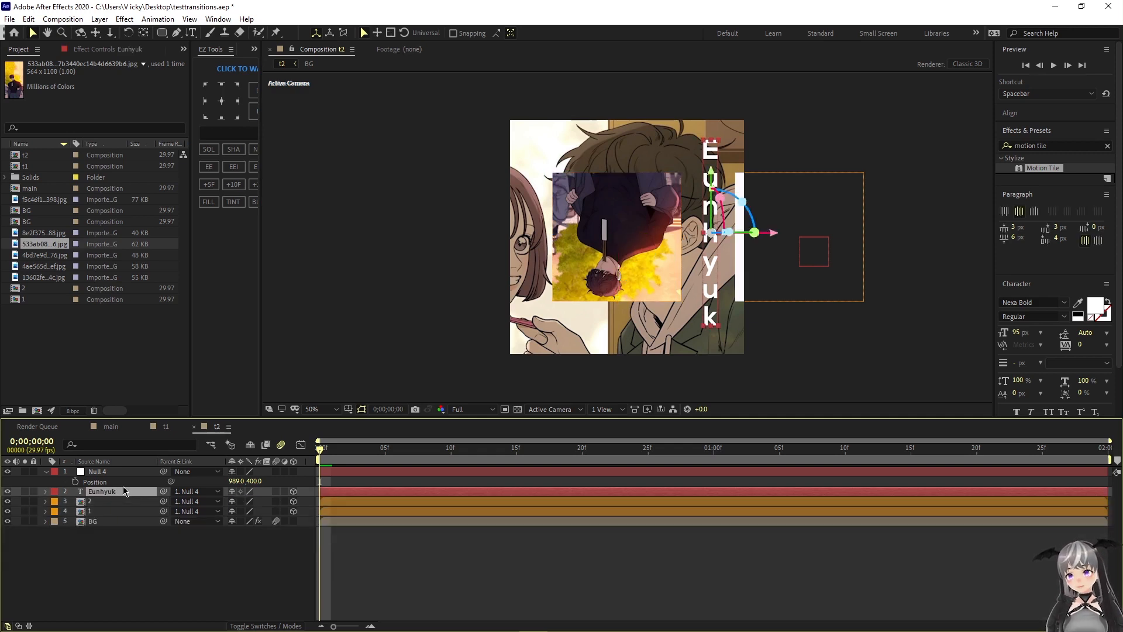
{"action": "key", "text": "r"}
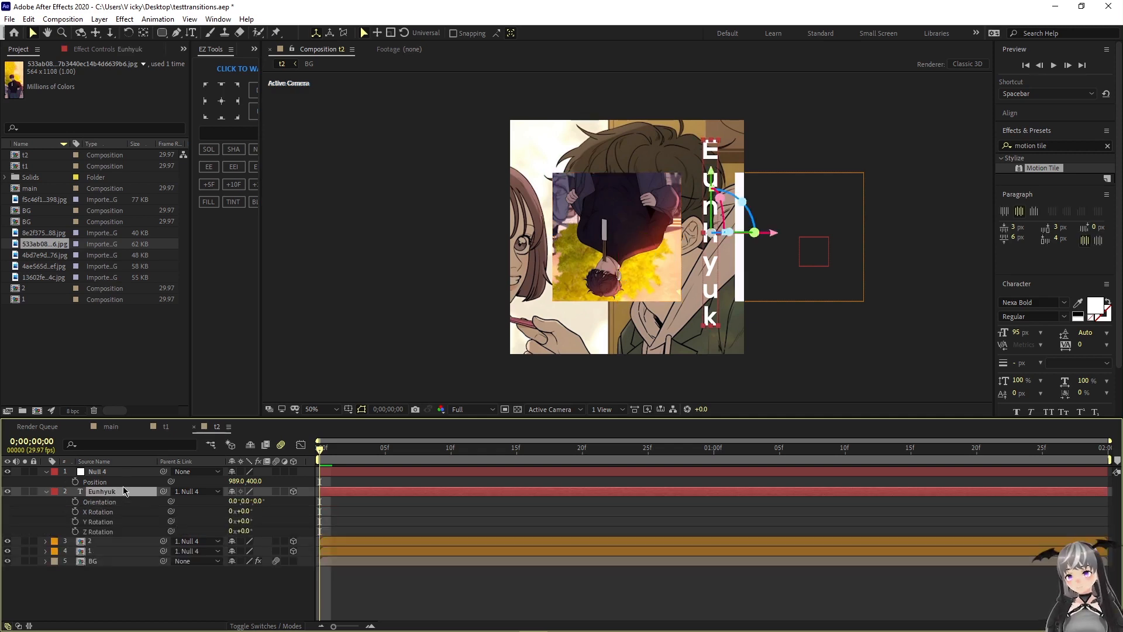
{"action": "left_click", "coordinate": [243, 510]}
{"action": "type", "text": "180"}
{"action": "key", "text": "Return"}
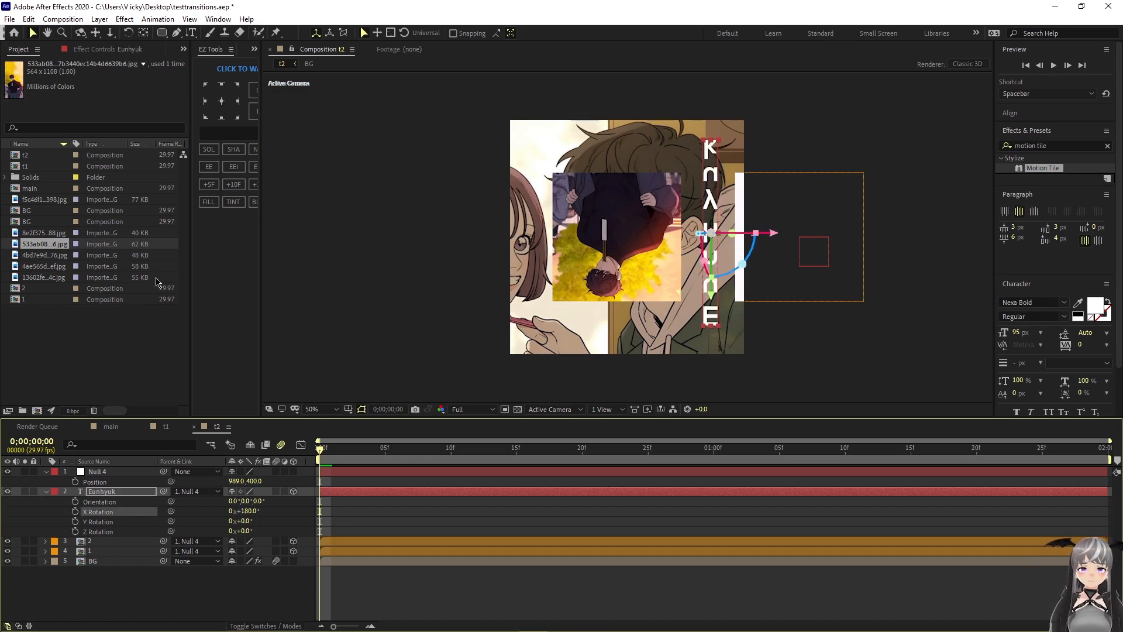
{"action": "key", "text": "r"}
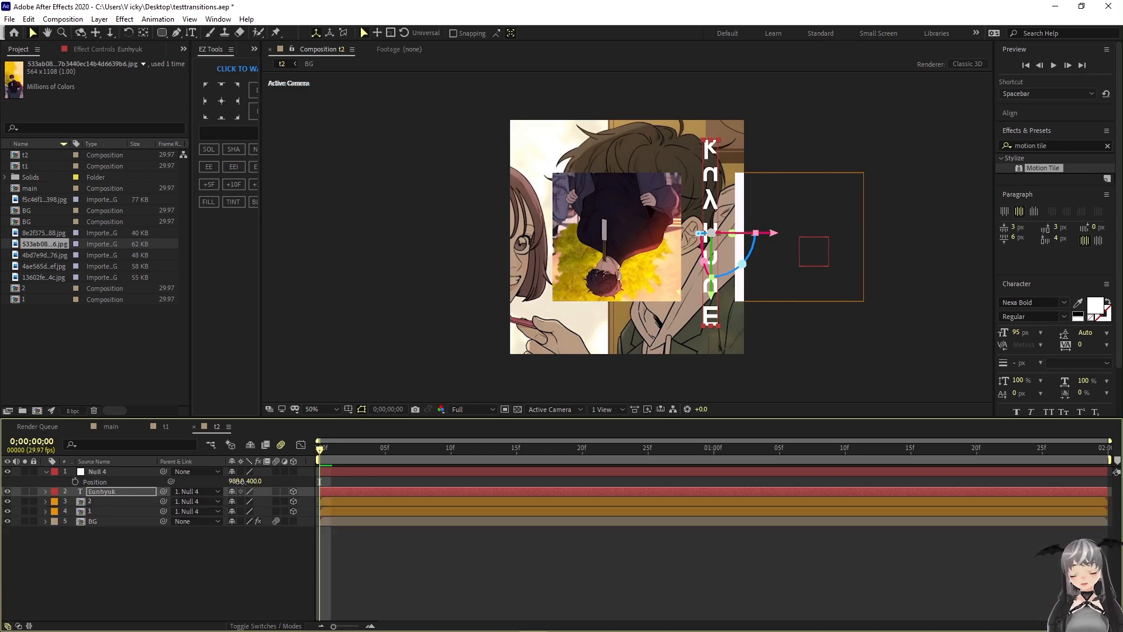
- Set the Null 4 position to 399, 400 and keyframe it at the composition's first frame
{"action": "left_click_drag", "start_coordinate": [237, 481], "coordinate": [106, 504]}
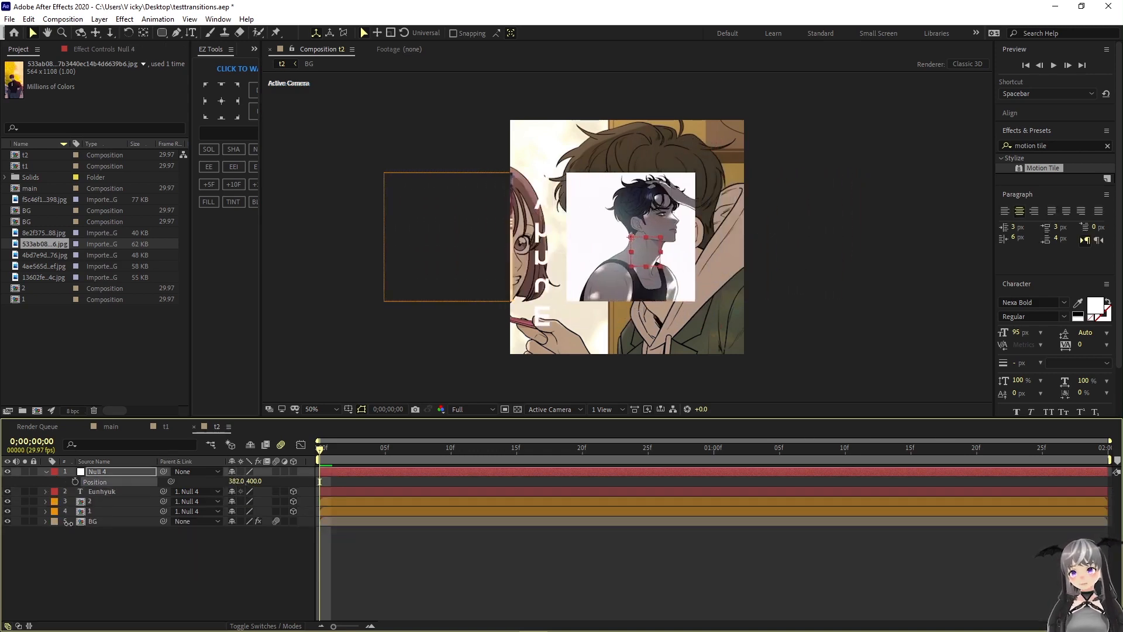
{"action": "left_click_drag", "start_coordinate": [237, 481], "coordinate": [238, 482]}
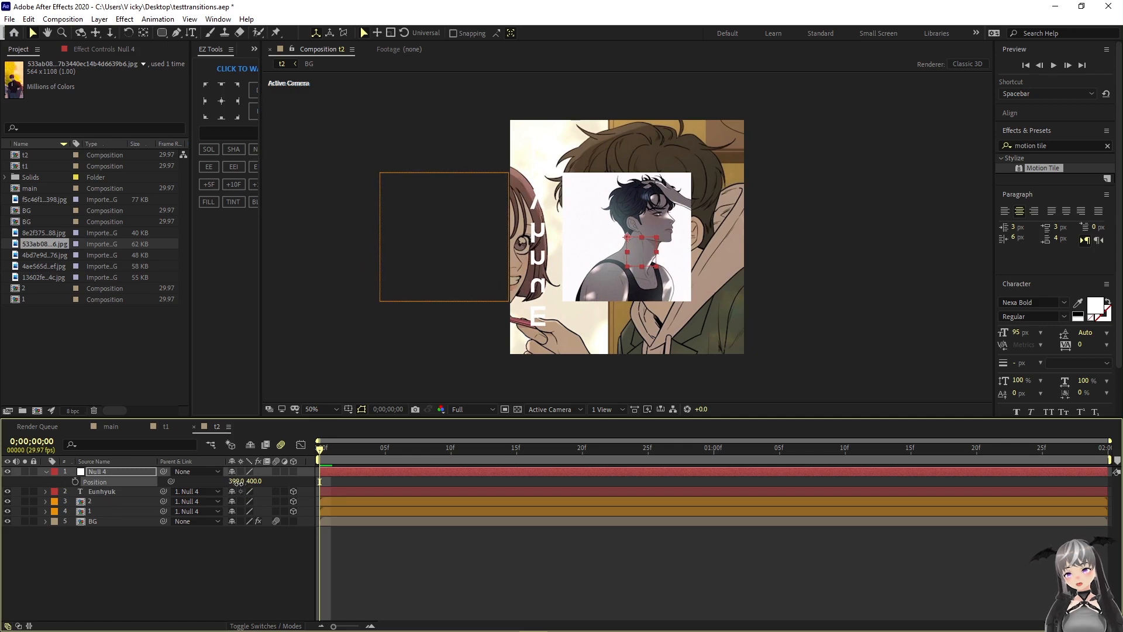
{"action": "left_click", "coordinate": [75, 481]}
- Preview the composition and move the first Null 4 Position keyframe to frame 7
{"action": "key", "text": "p"}
{"action": "key", "text": "space"}
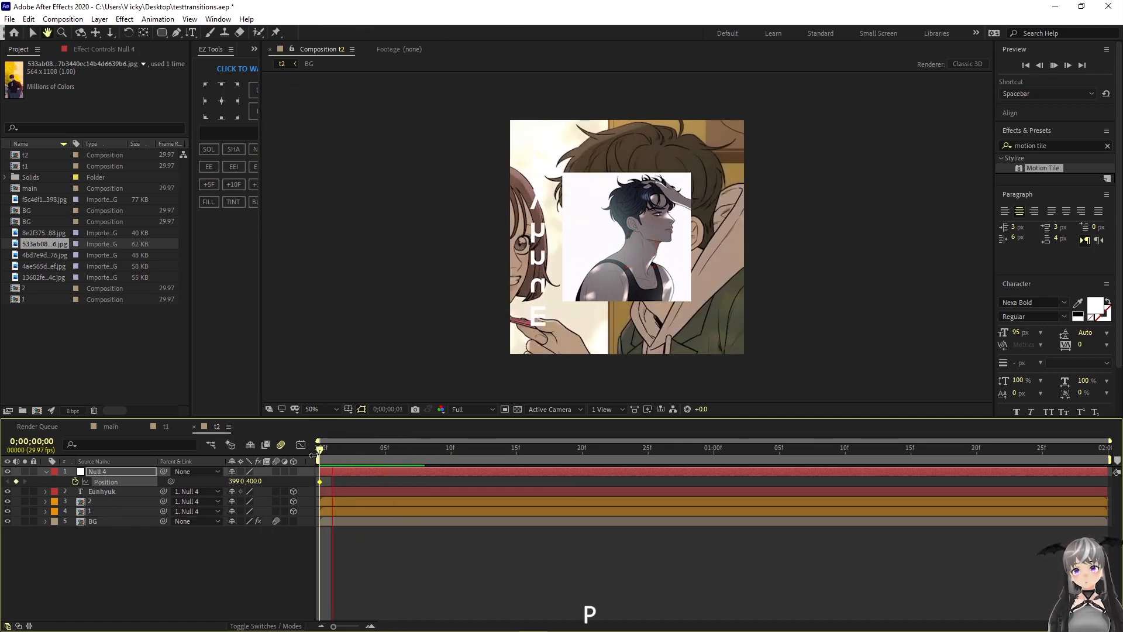
{"action": "left_click_drag", "start_coordinate": [374, 452], "coordinate": [451, 456]}
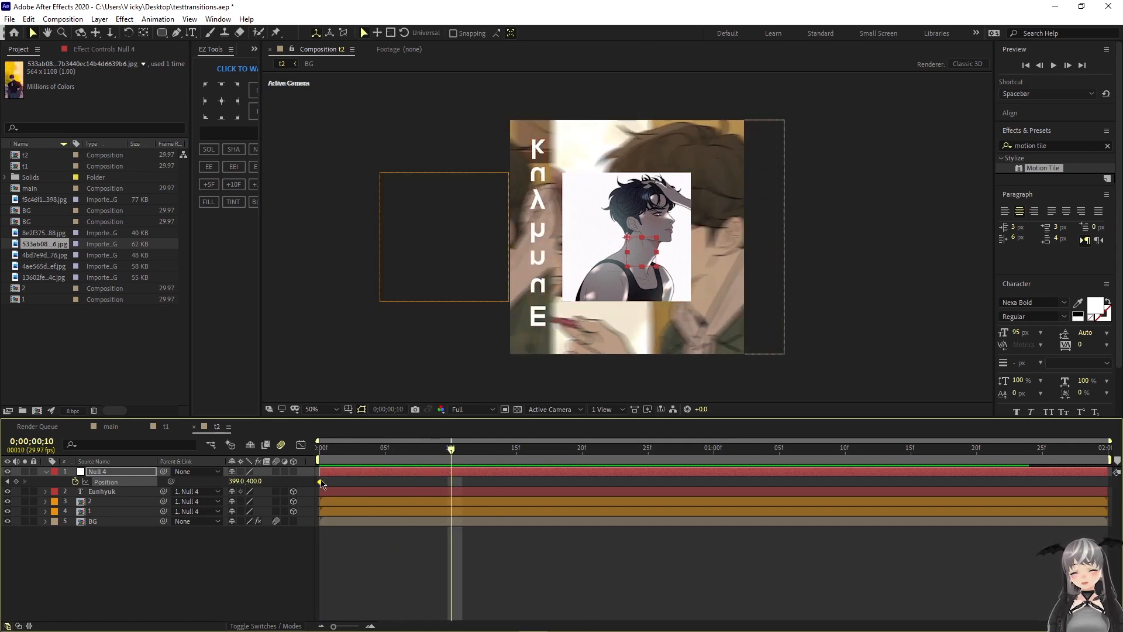
{"action": "left_click_drag", "start_coordinate": [321, 482], "coordinate": [411, 481]}
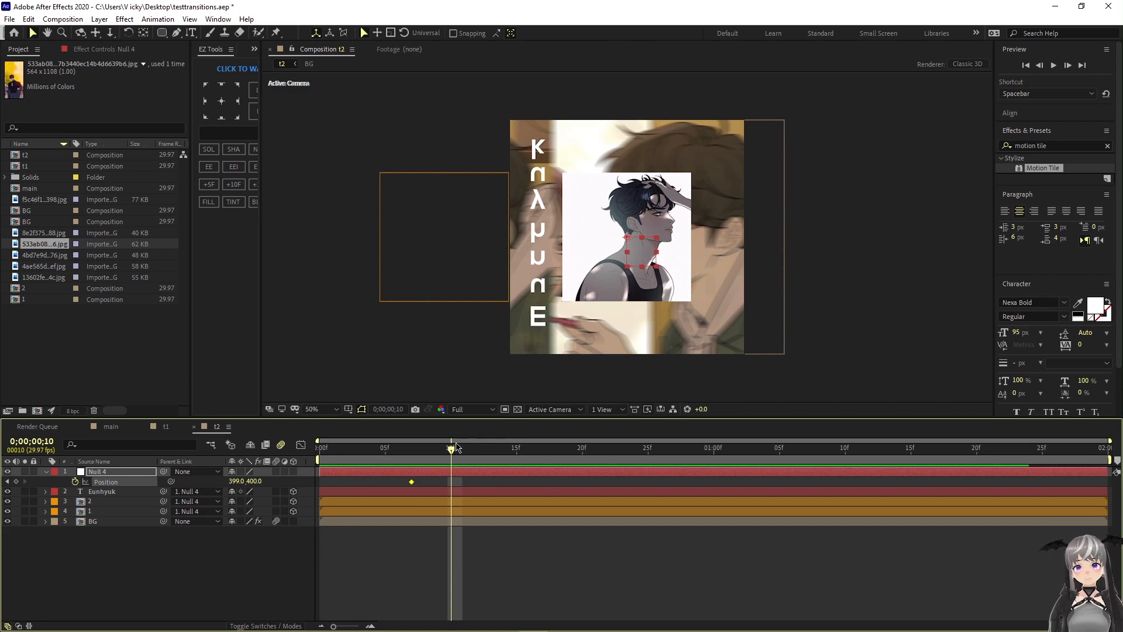
- Add a second Null 4 Position keyframe of 988, 400 at frame 28 and shift it to about 0;00;01;01
{"action": "left_click_drag", "start_coordinate": [457, 448], "coordinate": [691, 490]}
{"action": "left_click_drag", "start_coordinate": [238, 481], "coordinate": [596, 498]}
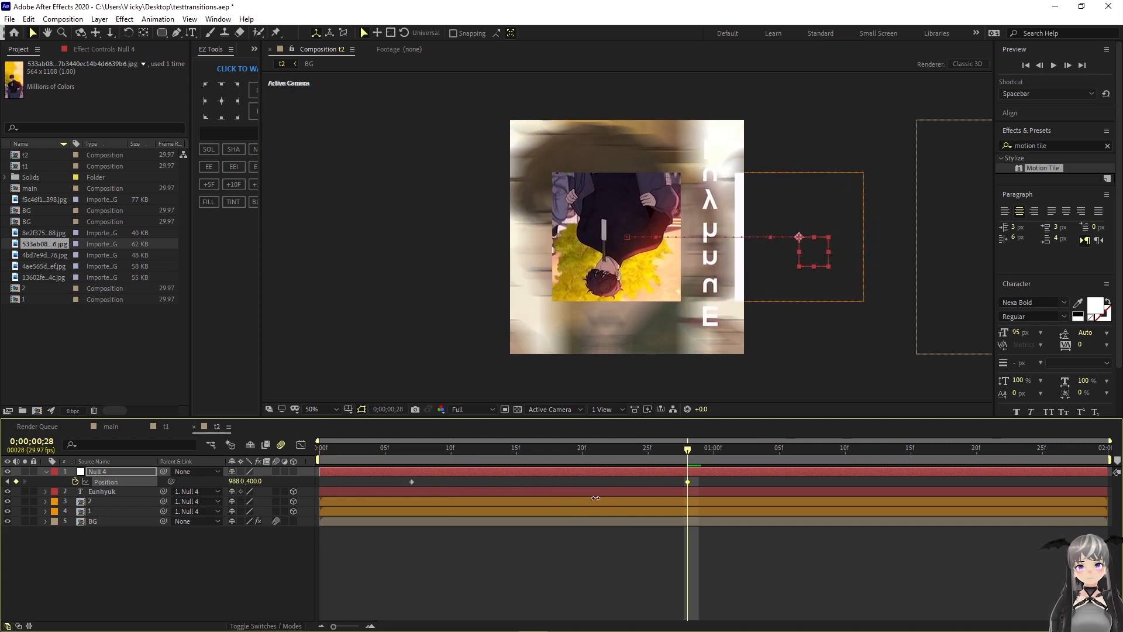
{"action": "left_click_drag", "start_coordinate": [712, 446], "coordinate": [1042, 468]}
{"action": "left_click_drag", "start_coordinate": [687, 482], "coordinate": [726, 482]}
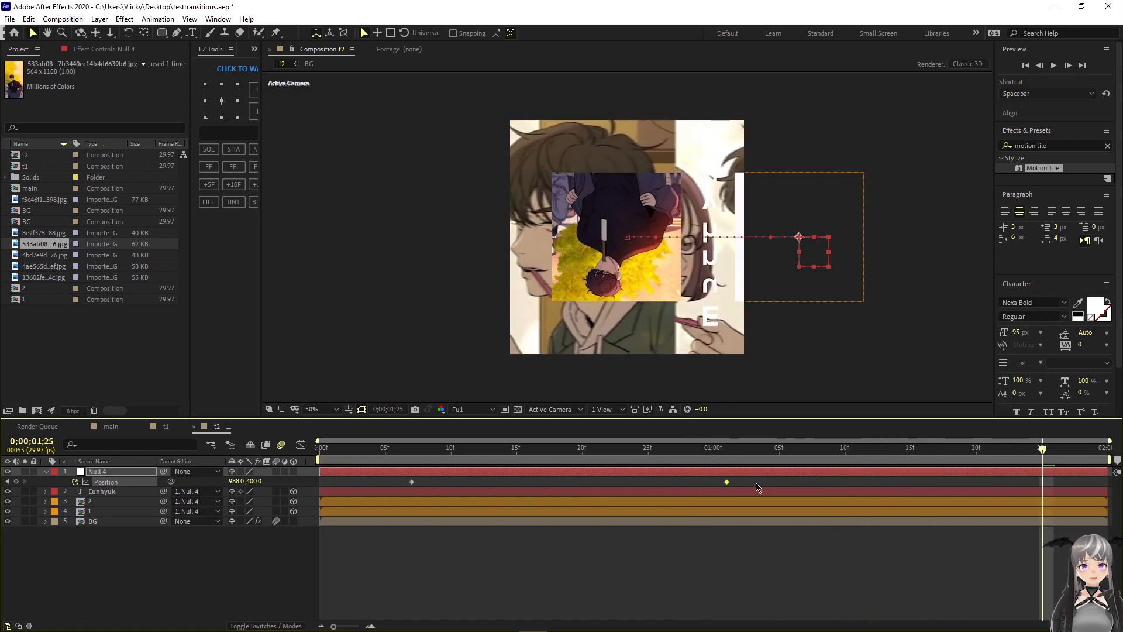
- Move the second Null 4 Position keyframe to 0;00;01;21 and preview the slide from the composition's first frame
{"action": "left_click_drag", "start_coordinate": [1031, 507], "coordinate": [988, 503]}
{"action": "left_click_drag", "start_coordinate": [1018, 453], "coordinate": [320, 453]}
{"action": "key", "text": "space"}
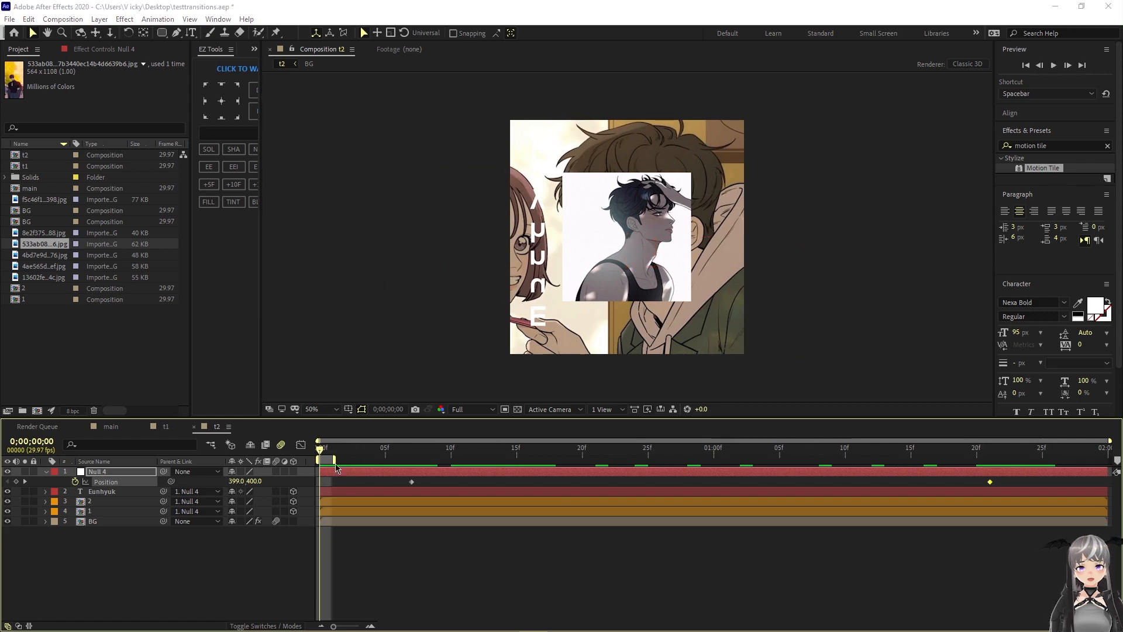
{"action": "left_click", "coordinate": [662, 336]}
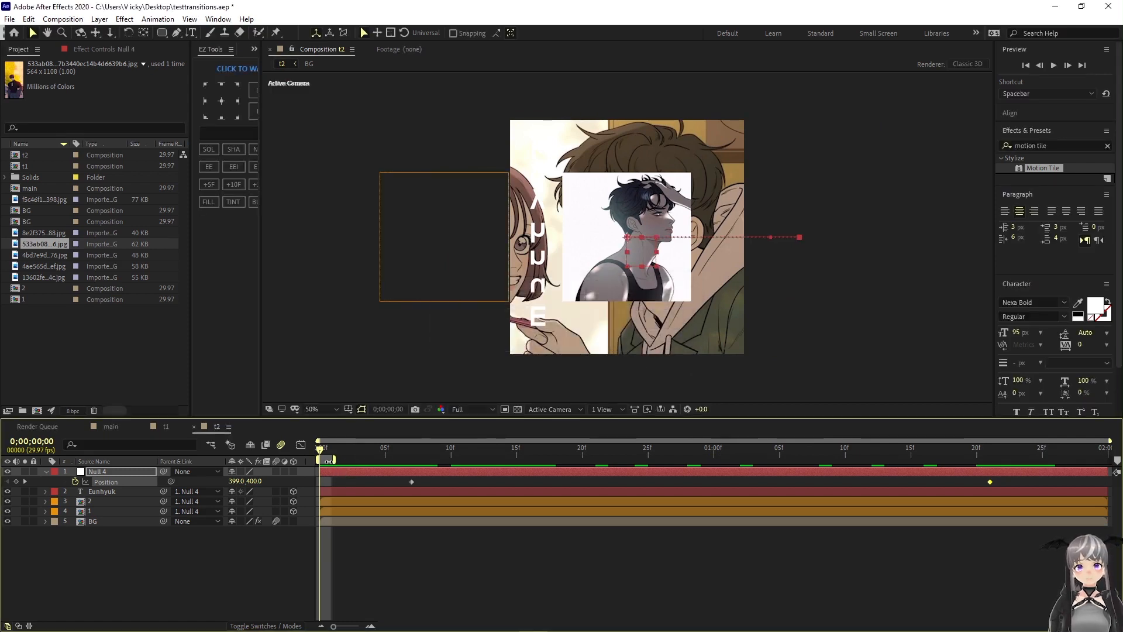
{"action": "mouse_move", "coordinate": [329, 461]}
{"action": "left_mouse_down"}
{"action": "mouse_move", "coordinate": [1118, 460]}
{"action": "mouse_move", "coordinate": [319, 461]}
{"action": "left_mouse_up"}
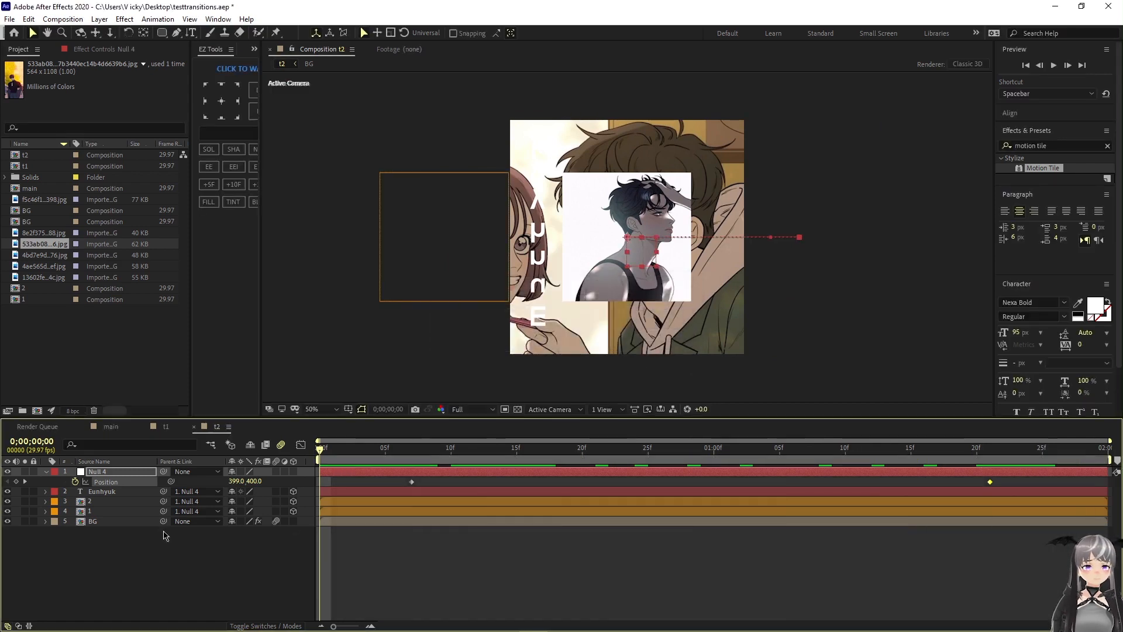
{"action": "key", "text": "space"}
{"action": "key", "text": "space"}
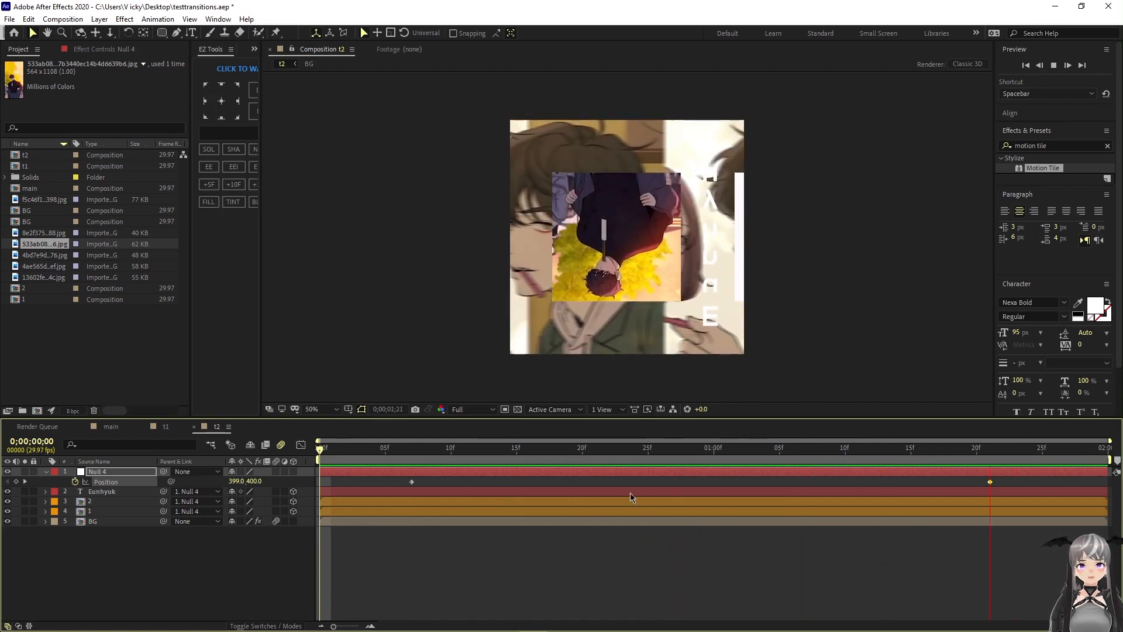
- Enable motion blur on Null 4, Eunhyuk, 2 and 1, then make Null 4 a 3D layer with its rotation properties shown
{"action": "left_click_drag", "start_coordinate": [276, 472], "coordinate": [278, 515]}
{"action": "left_click_drag", "start_coordinate": [1013, 468], "coordinate": [417, 510]}
{"action": "key", "text": "shift+r"}
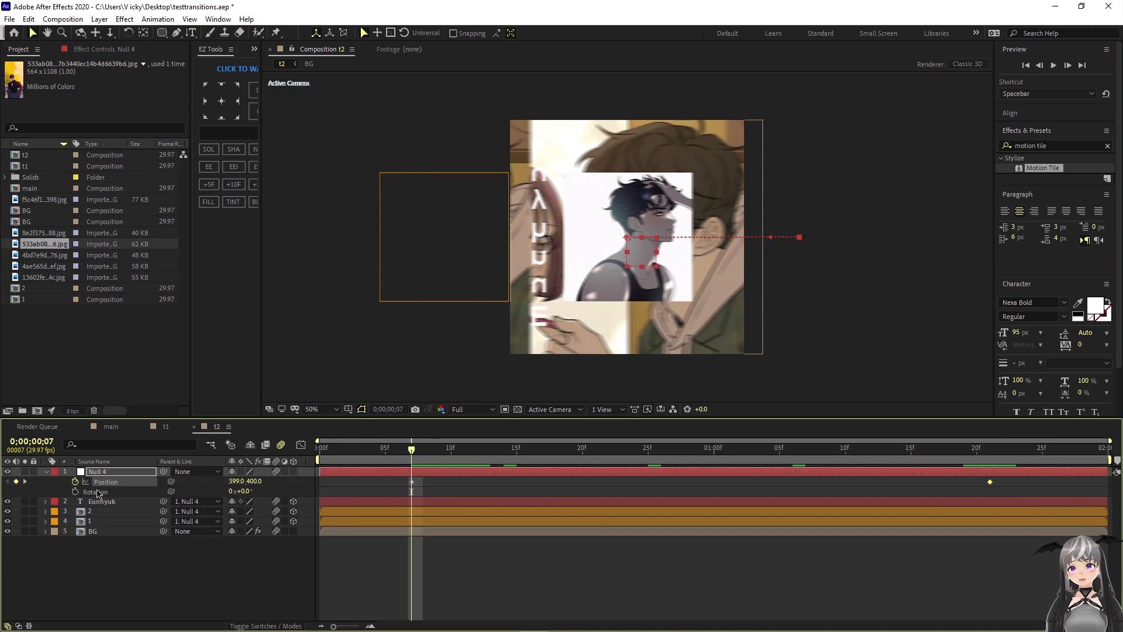
{"action": "left_click", "coordinate": [75, 491]}
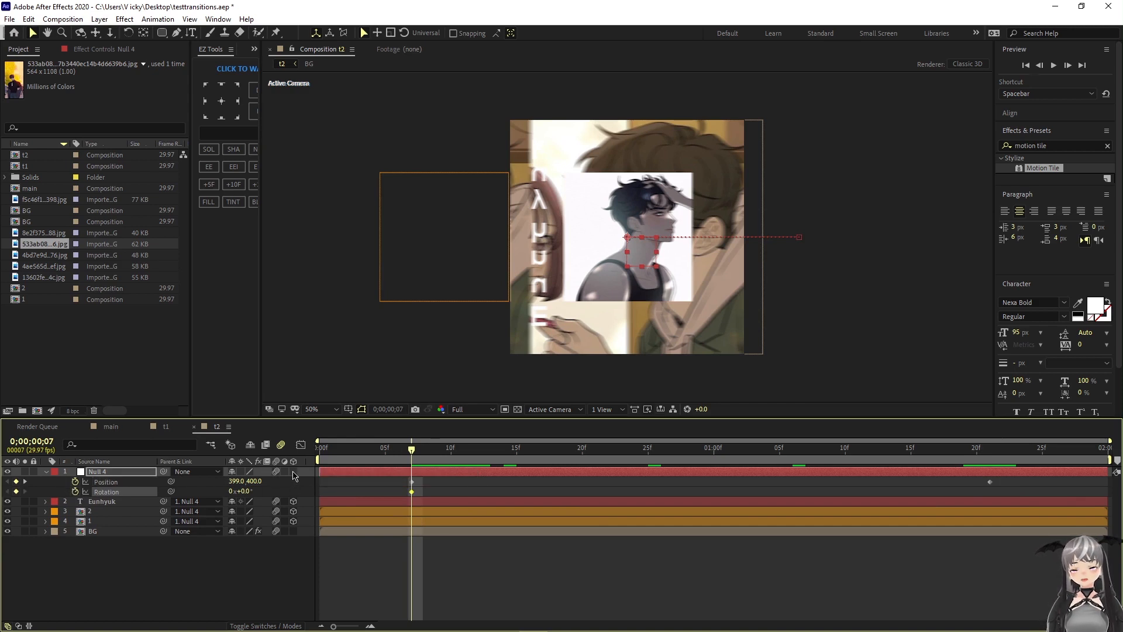
{"action": "left_click", "coordinate": [293, 472]}
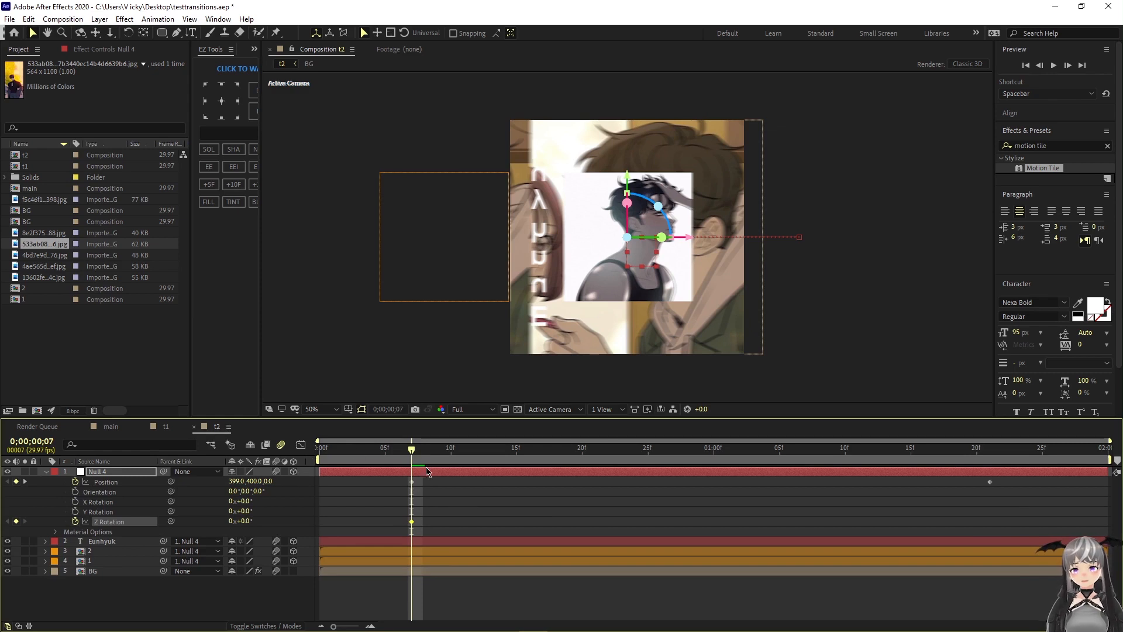
- Try 12° Z and X Rotations on Null 4 at 0;00;01;21 and undo each test
{"action": "left_click_drag", "start_coordinate": [432, 450], "coordinate": [990, 474]}
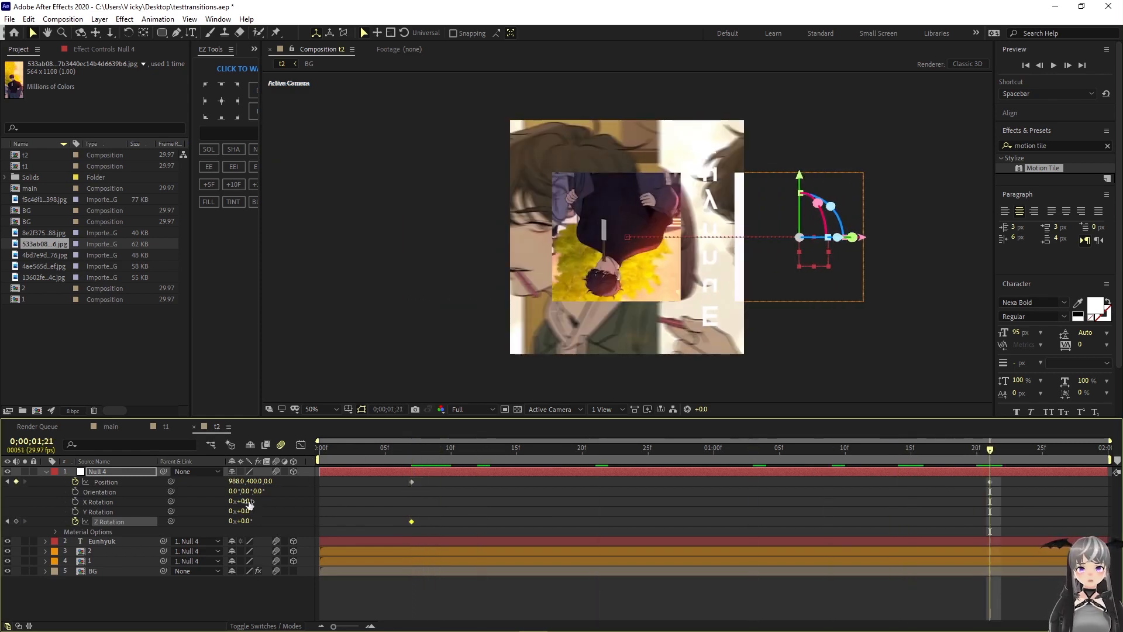
{"action": "left_click_drag", "start_coordinate": [242, 522], "coordinate": [252, 527]}
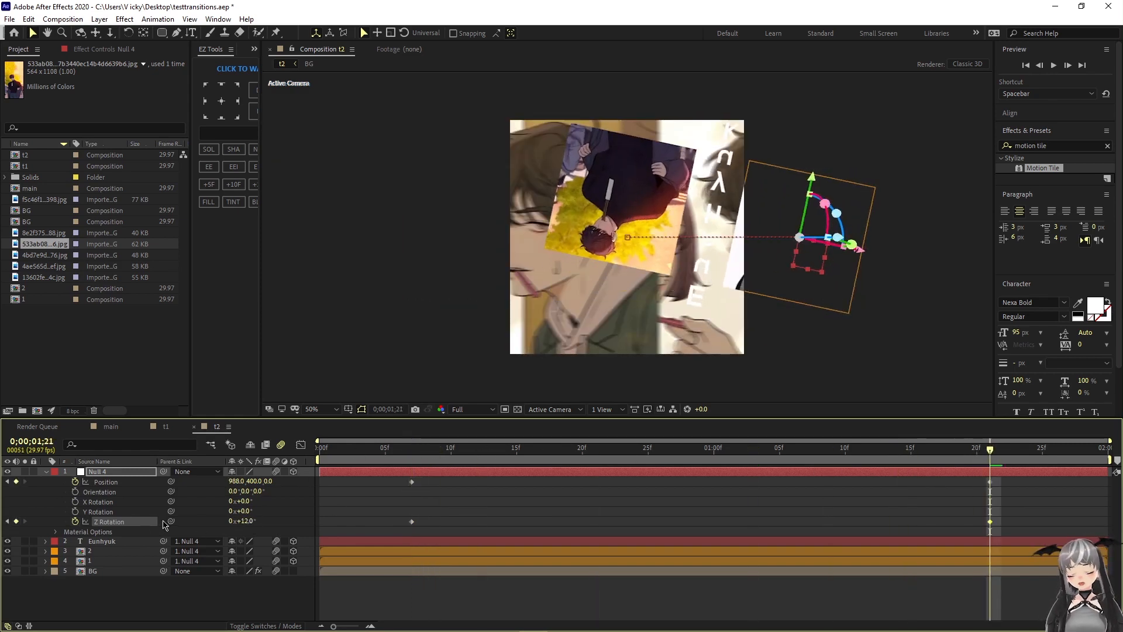
{"action": "key", "text": "ctrl+z"}
{"action": "key", "text": "ctrl+z"}
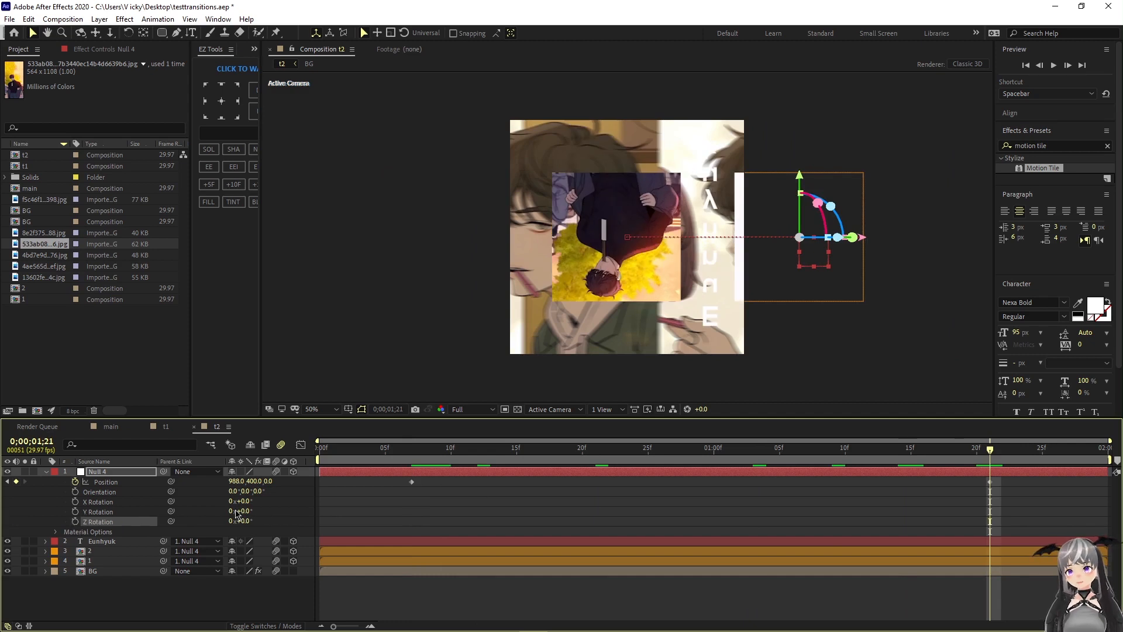
{"action": "left_click_drag", "start_coordinate": [240, 513], "coordinate": [251, 514]}
{"action": "key", "text": "ctrl+z"}
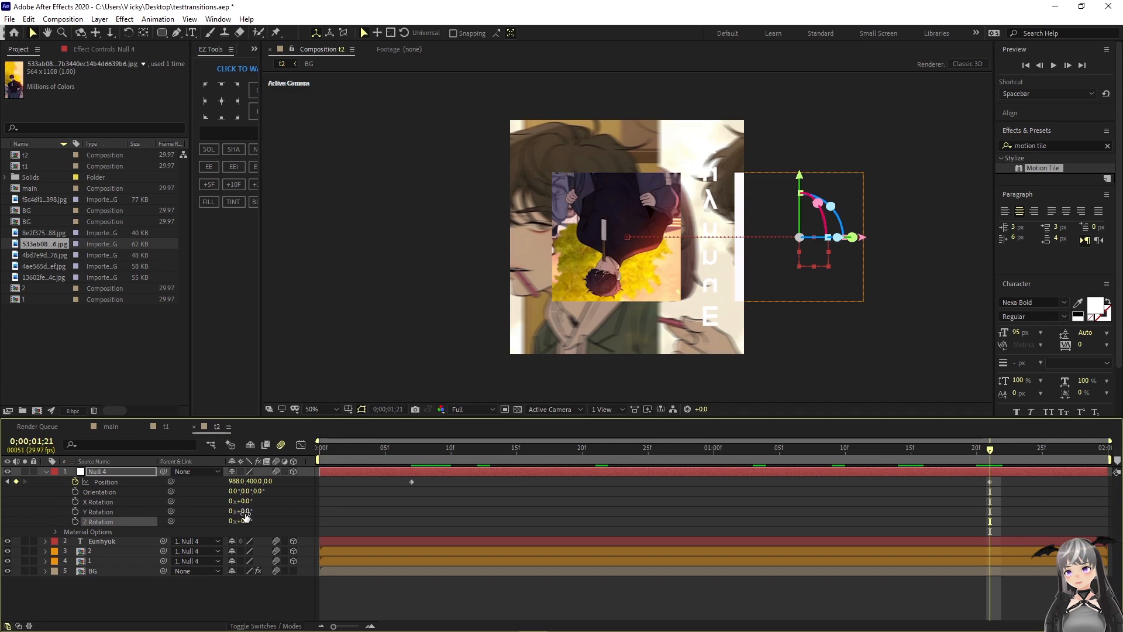
{"action": "left_click_drag", "start_coordinate": [246, 514], "coordinate": [251, 507]}
{"action": "key", "text": "ctrl+z"}
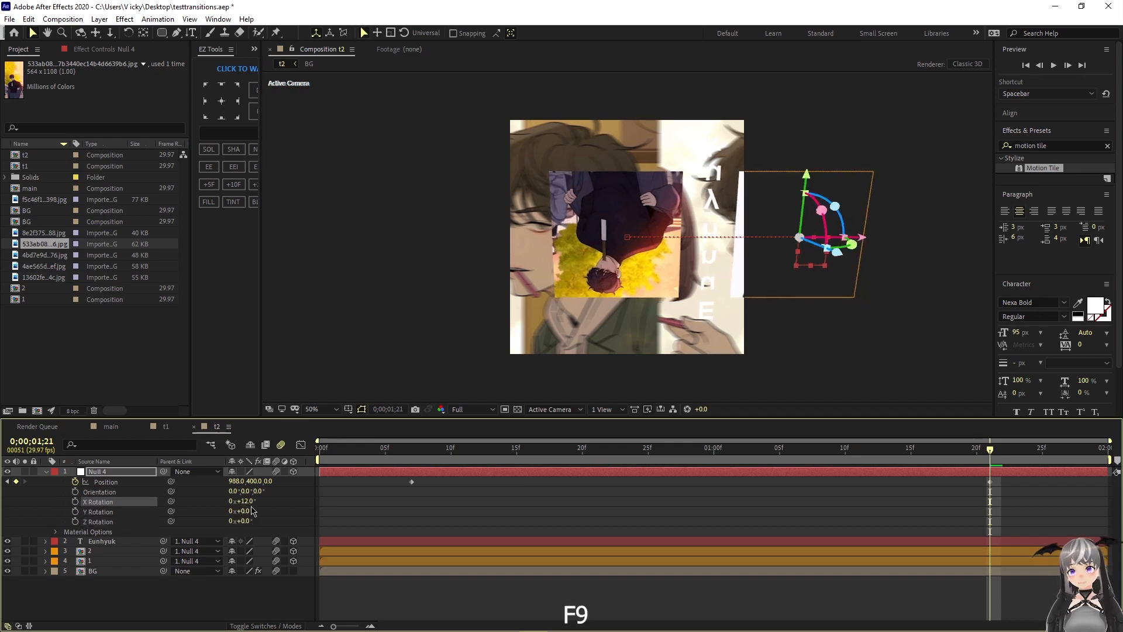
{"action": "key", "text": "ctrl+z"}
- Keyframe Null 4's X Rotation at 0° on frame 7 and 166° at 0;00;01;21
{"action": "left_click", "coordinate": [75, 502]}
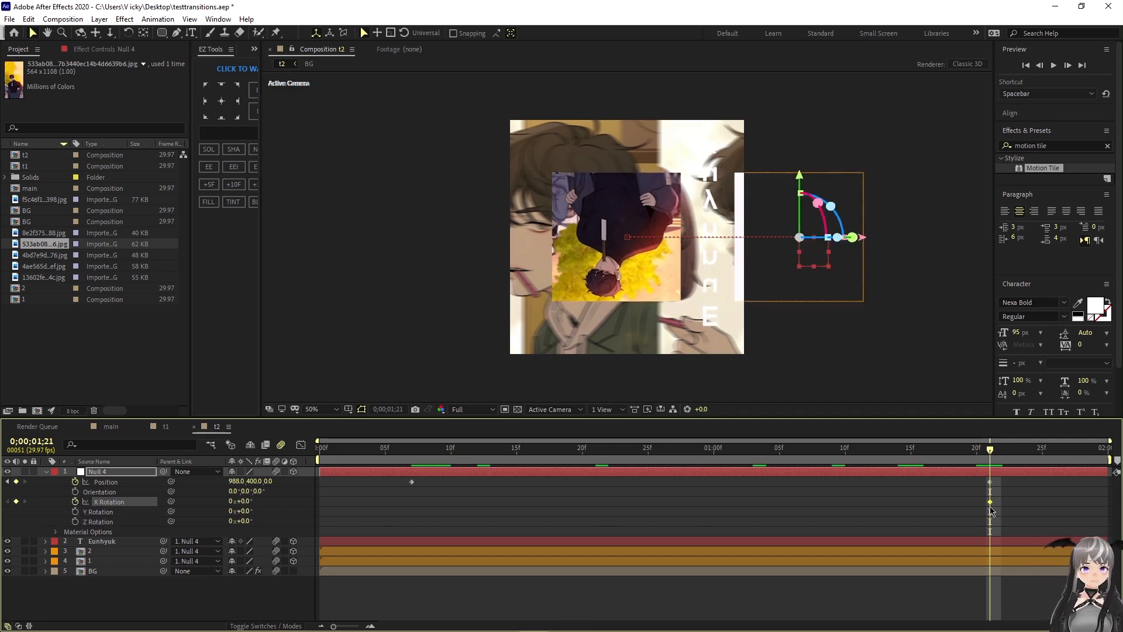
{"action": "left_click_drag", "start_coordinate": [424, 502], "coordinate": [412, 501]}
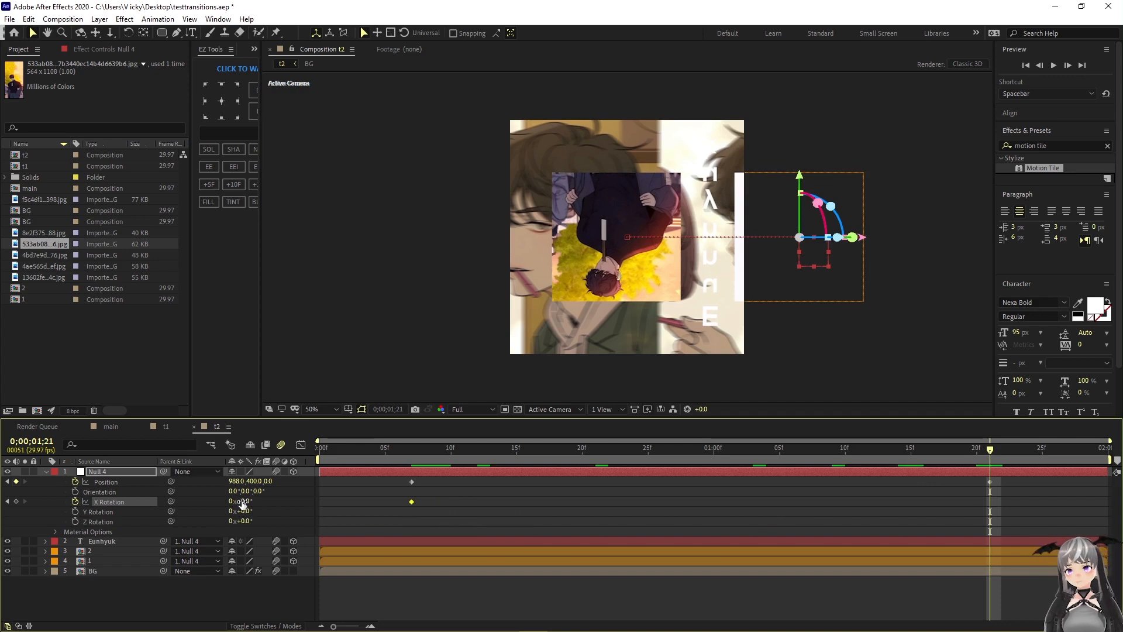
{"action": "left_click_drag", "start_coordinate": [243, 503], "coordinate": [336, 501]}
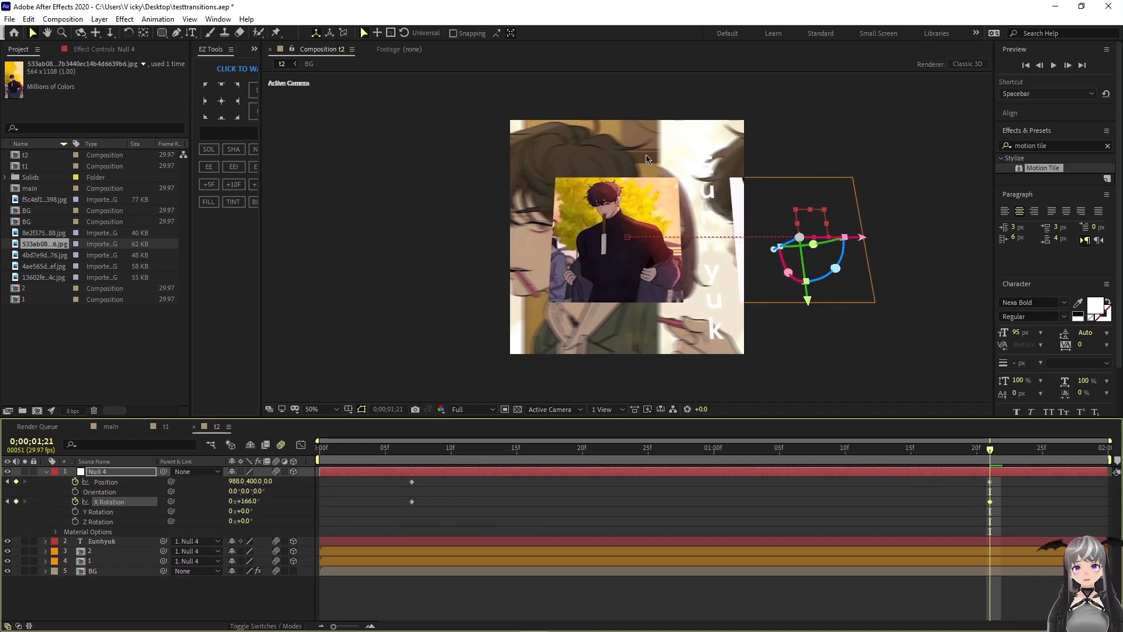
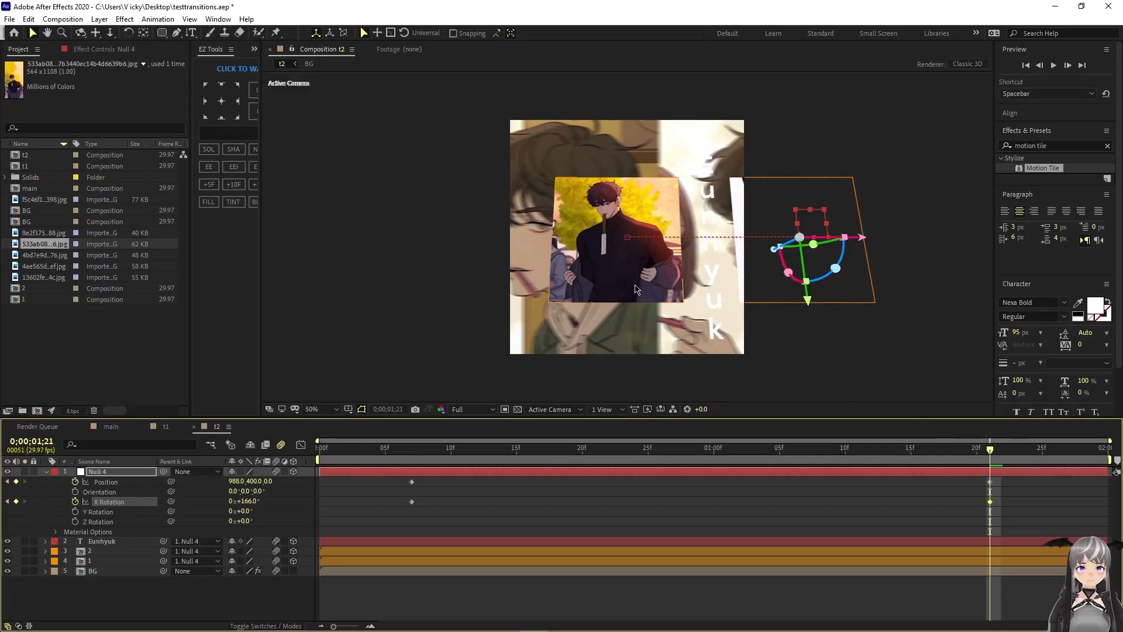
- Apply Easy Ease to all of Null 4's Position and X Rotation keyframes
{"action": "left_click_drag", "start_coordinate": [988, 462], "coordinate": [412, 544]}
{"action": "left_click", "coordinate": [1010, 483]}
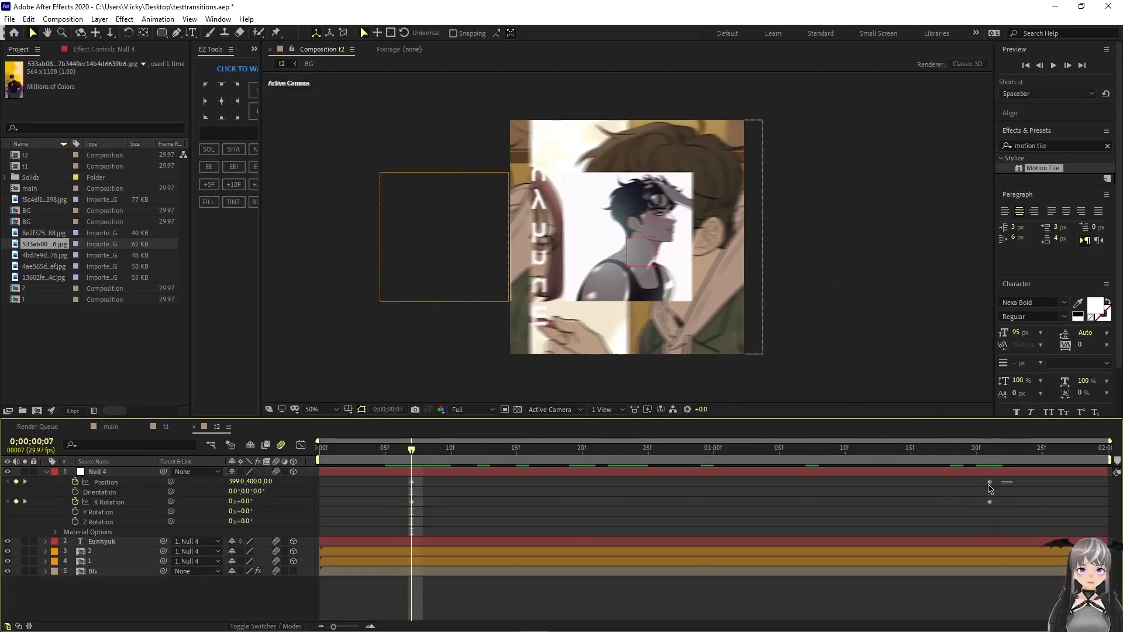
{"action": "left_click_drag", "start_coordinate": [990, 489], "coordinate": [381, 540]}
{"action": "key", "text": "F9"}
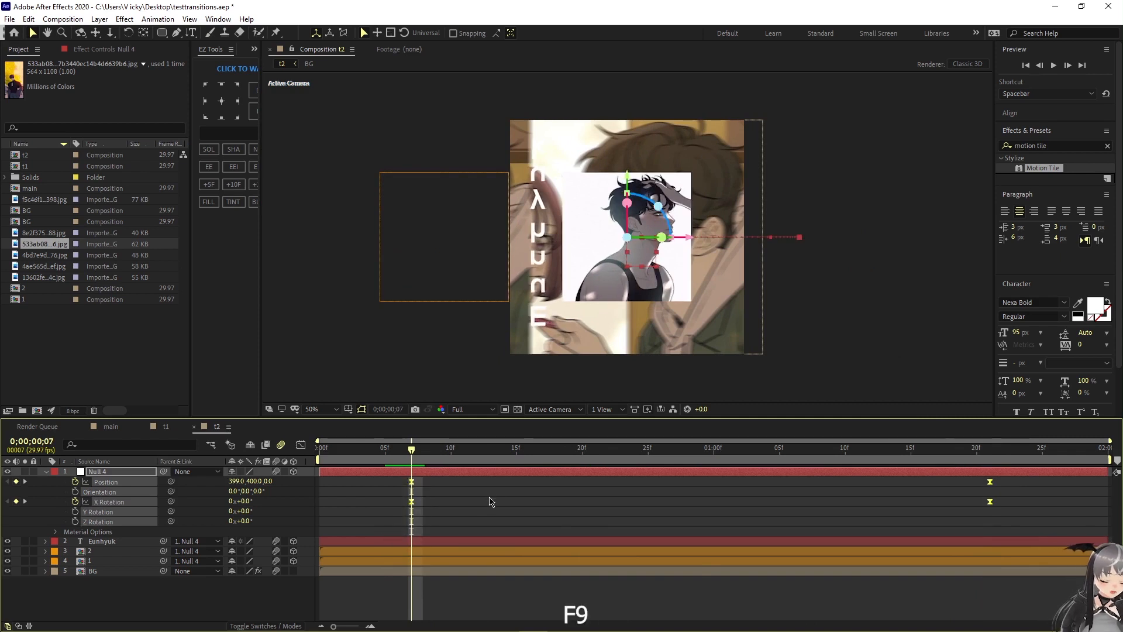
- Lengthen the ease handles in Null 4's Position speed graph to about frame 18 and 0;00;01;04
{"action": "left_click_drag", "start_coordinate": [438, 455], "coordinate": [714, 456]}
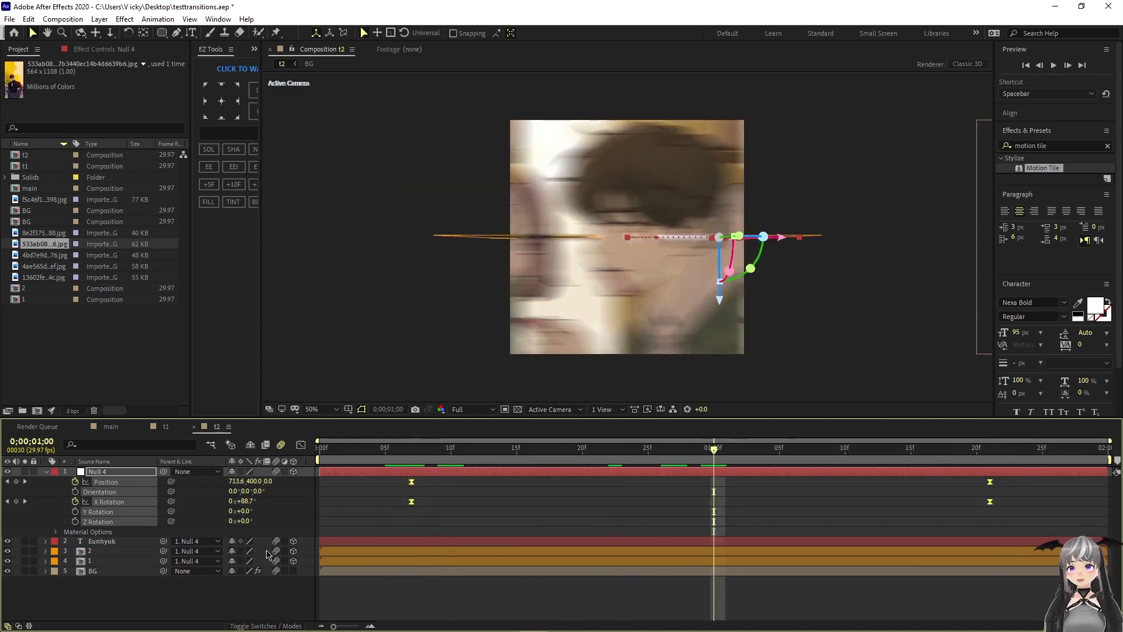
{"action": "left_click", "coordinate": [107, 583]}
{"action": "left_click", "coordinate": [97, 484]}
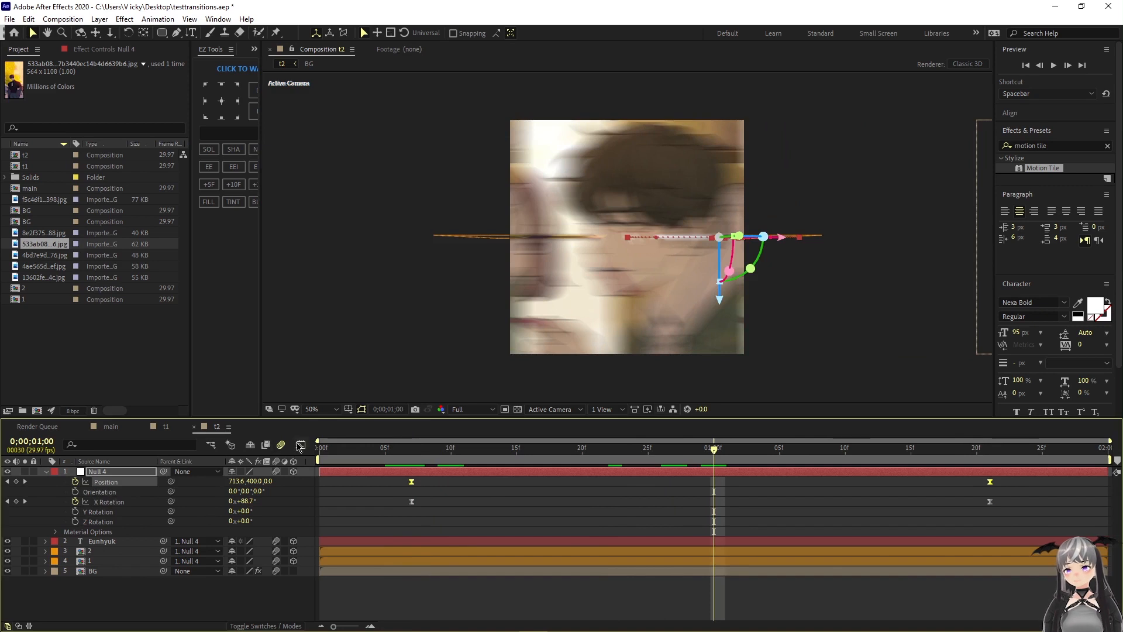
{"action": "left_click", "coordinate": [300, 446]}
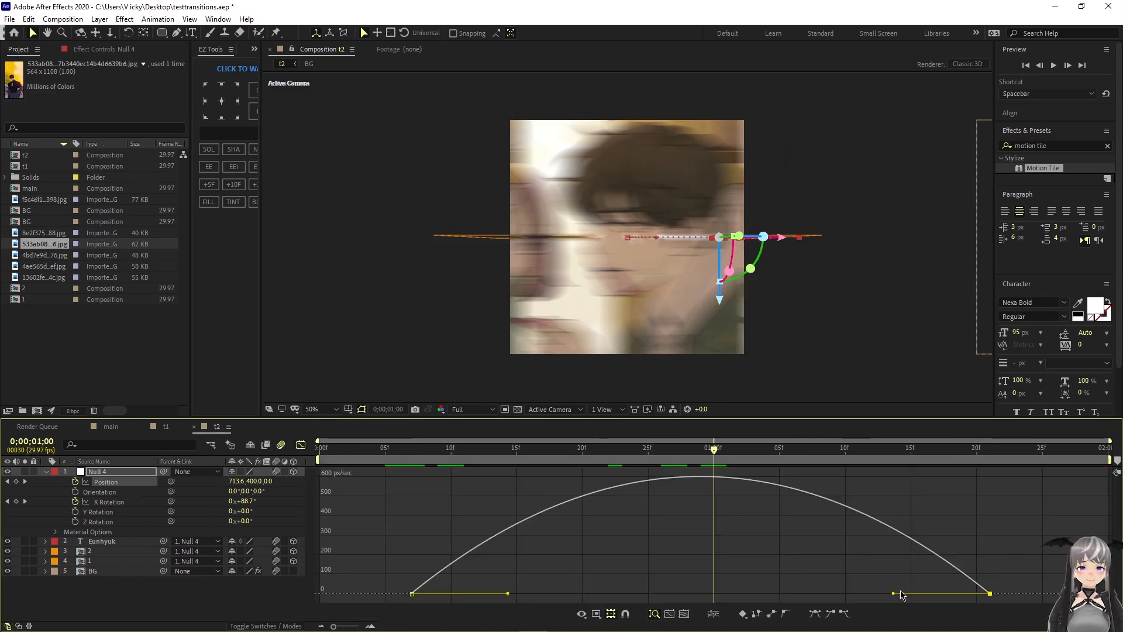
{"action": "left_click_drag", "start_coordinate": [893, 595], "coordinate": [767, 595]}
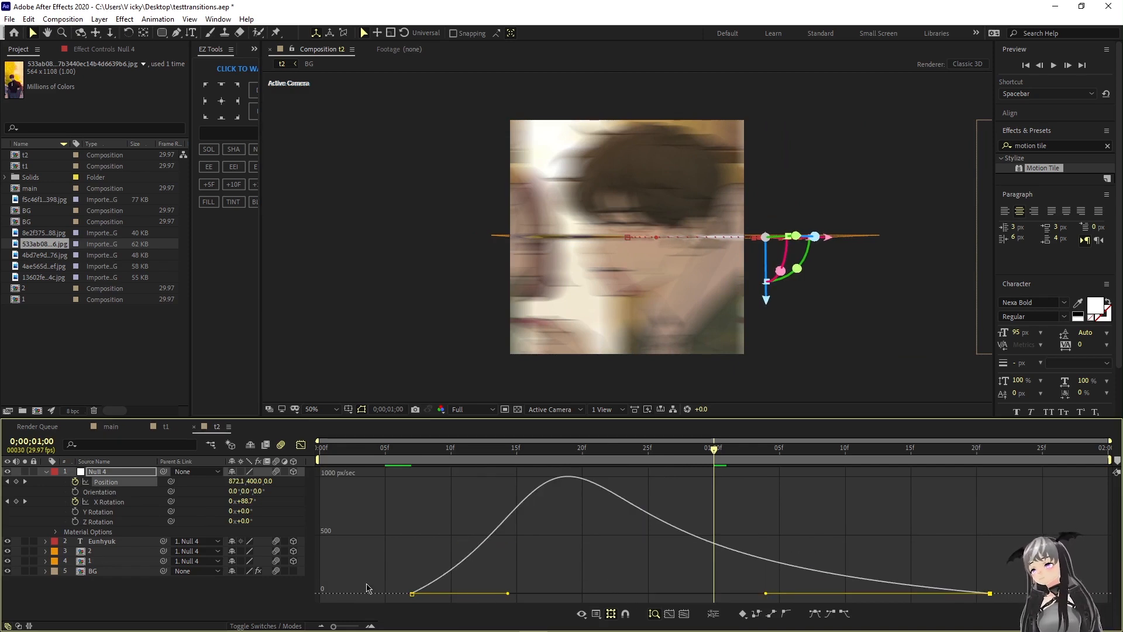
{"action": "left_click_drag", "start_coordinate": [334, 626], "coordinate": [350, 626]}
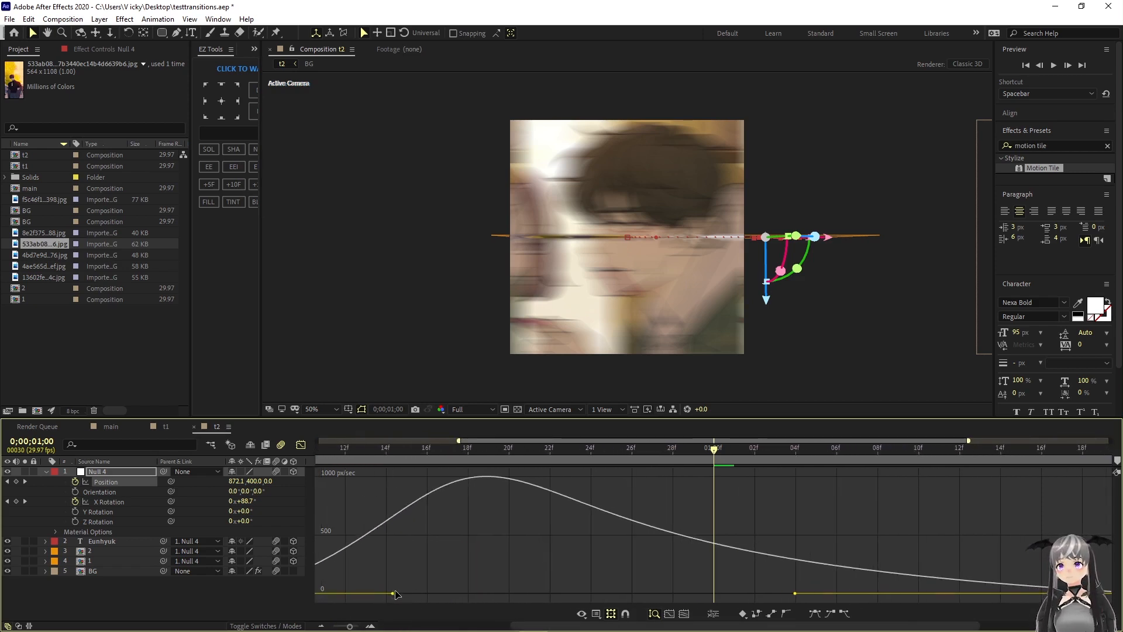
{"action": "left_click_drag", "start_coordinate": [396, 594], "coordinate": [474, 595]}
- Refine the Position speed curve with handles ending at about frame 20 and 0;00;01;05, and preview the transition
{"action": "left_click_drag", "start_coordinate": [714, 449], "coordinate": [367, 462]}
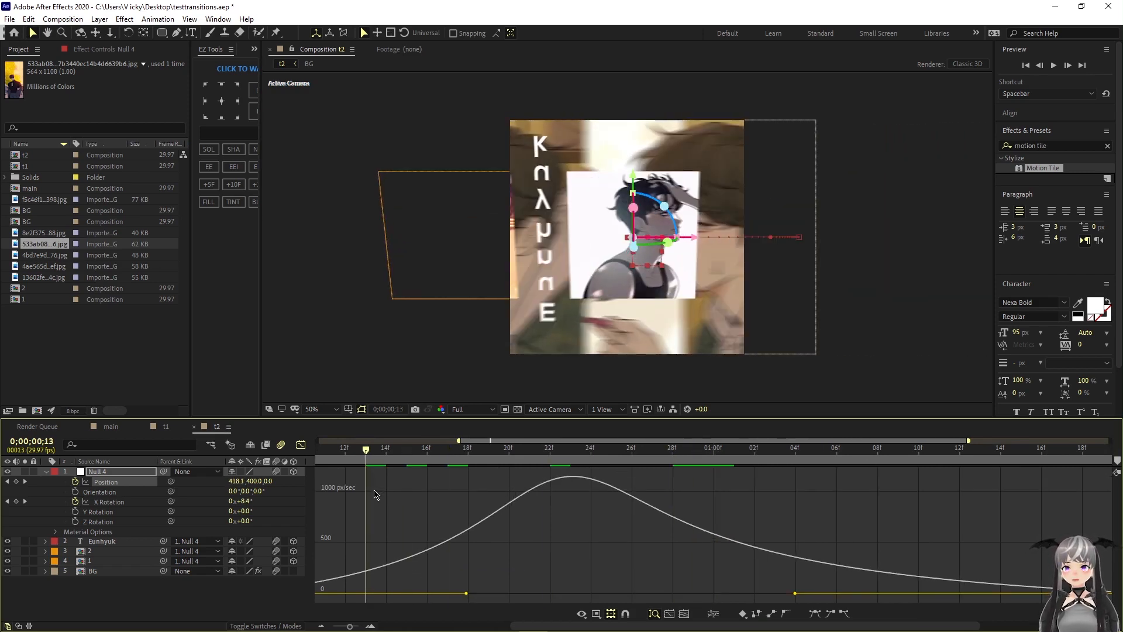
{"action": "left_click_drag", "start_coordinate": [799, 595], "coordinate": [824, 596]}
{"action": "left_click_drag", "start_coordinate": [541, 587], "coordinate": [543, 586]}
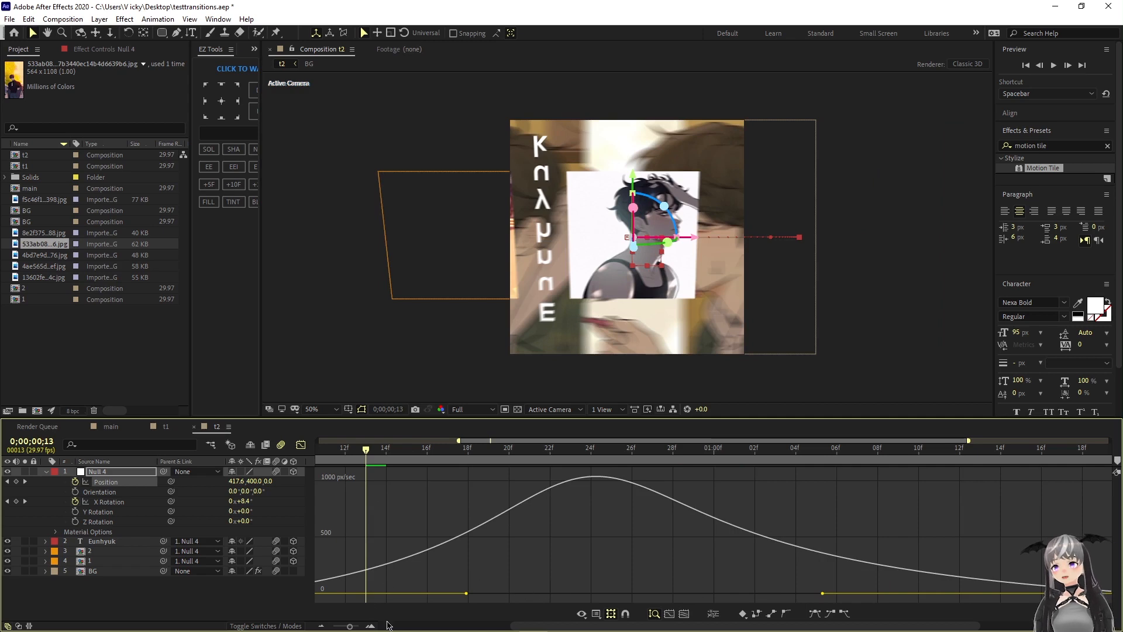
{"action": "left_click", "coordinate": [493, 626]}
{"action": "left_click_drag", "start_coordinate": [451, 620], "coordinate": [484, 622]}
{"action": "left_click_drag", "start_coordinate": [417, 626], "coordinate": [480, 593]}
{"action": "key", "text": "space"}
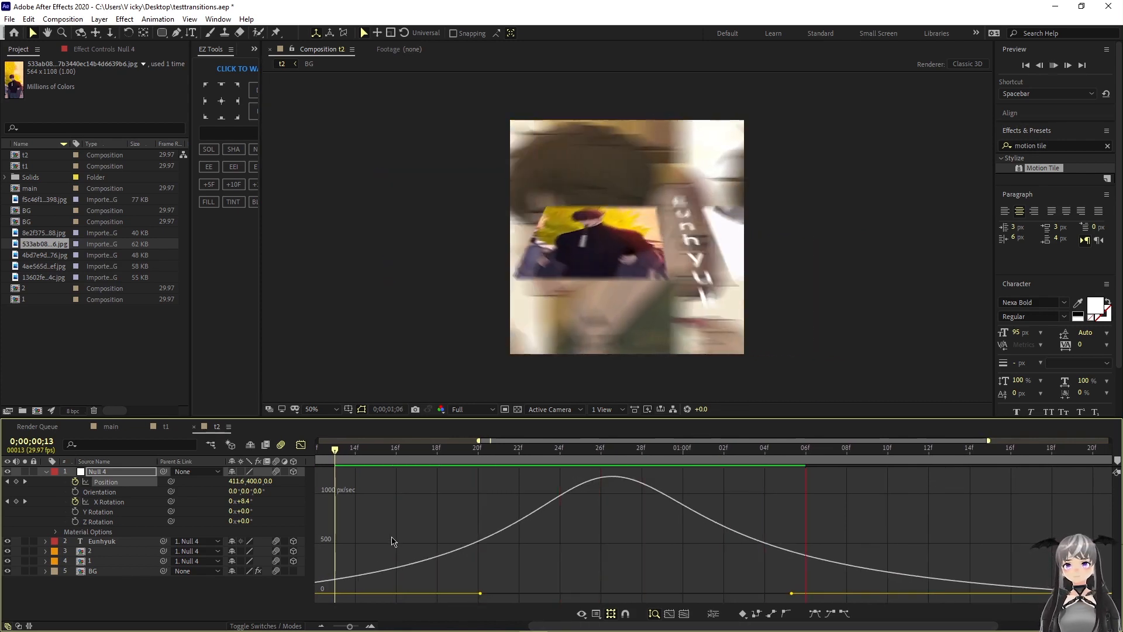
{"action": "key", "text": "shift+F3"}
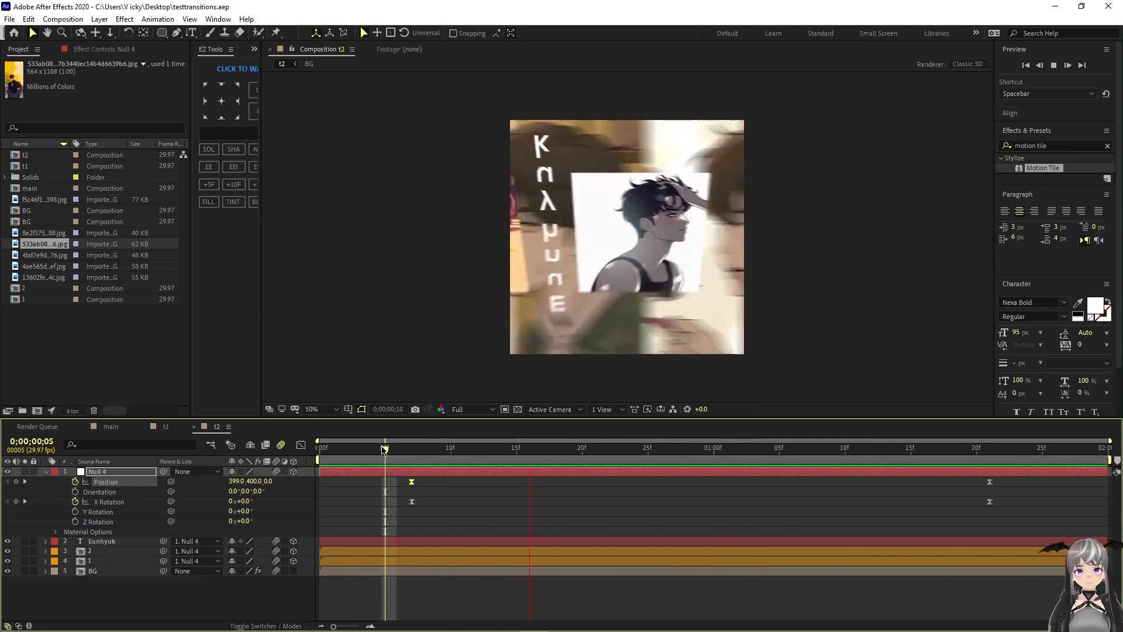
- Lengthen the ease handles in Null 4's X Rotation speed graph to about frame 18 and 0;00;01;07, and preview the flip
{"action": "left_click", "coordinate": [385, 449]}
{"action": "left_click_drag", "start_coordinate": [384, 449], "coordinate": [727, 450]}
{"action": "left_click", "coordinate": [124, 504]}
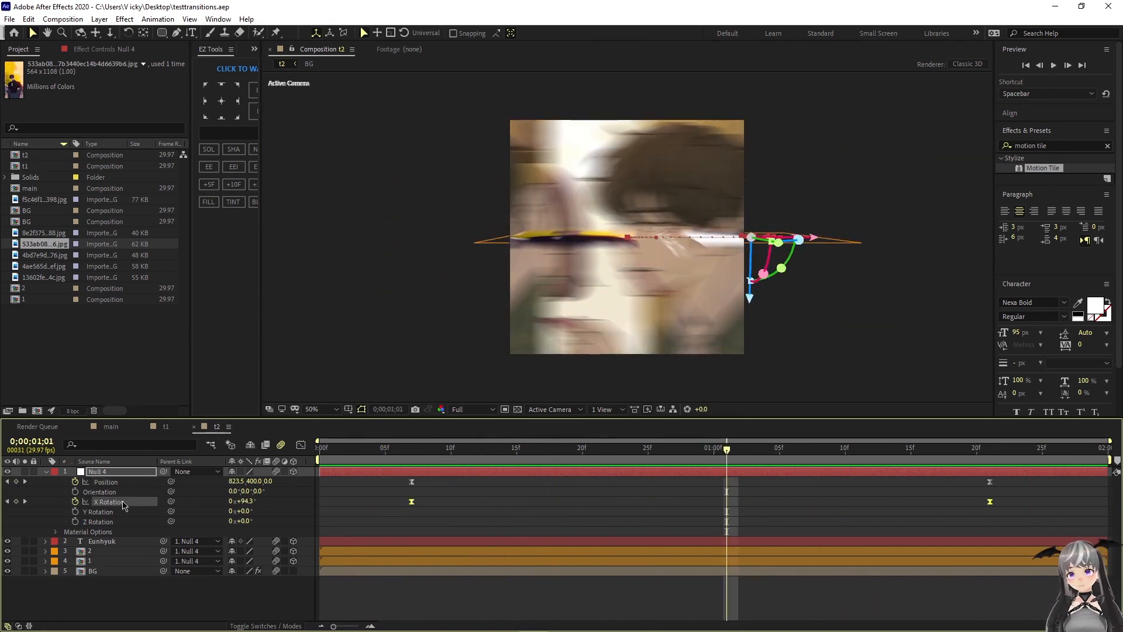
{"action": "left_click", "coordinate": [301, 446]}
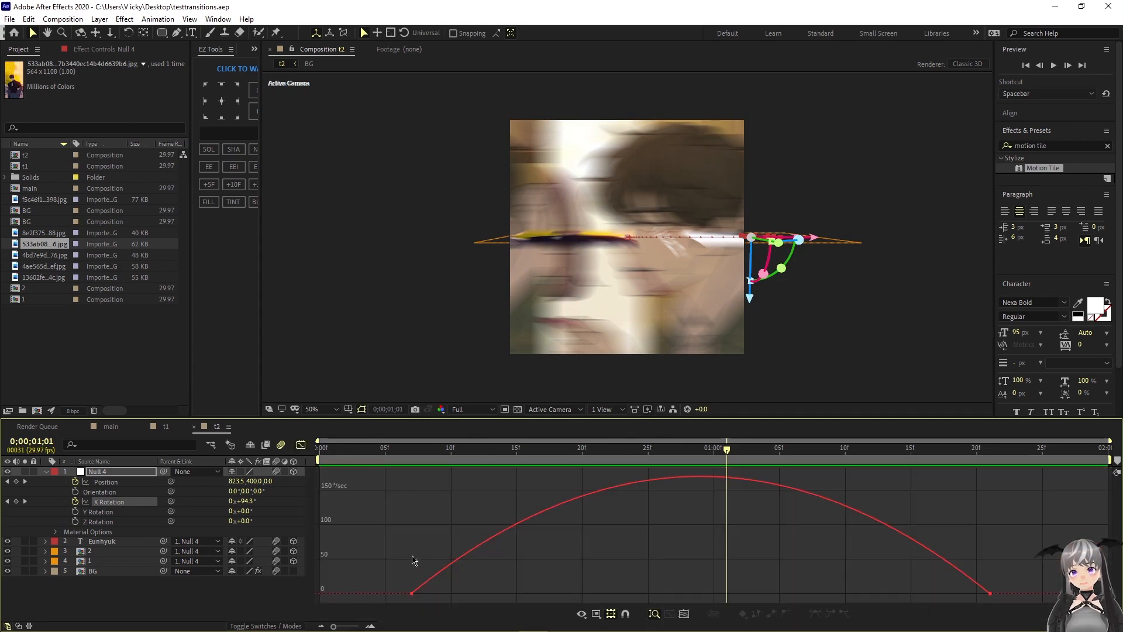
{"action": "left_click", "coordinate": [412, 594]}
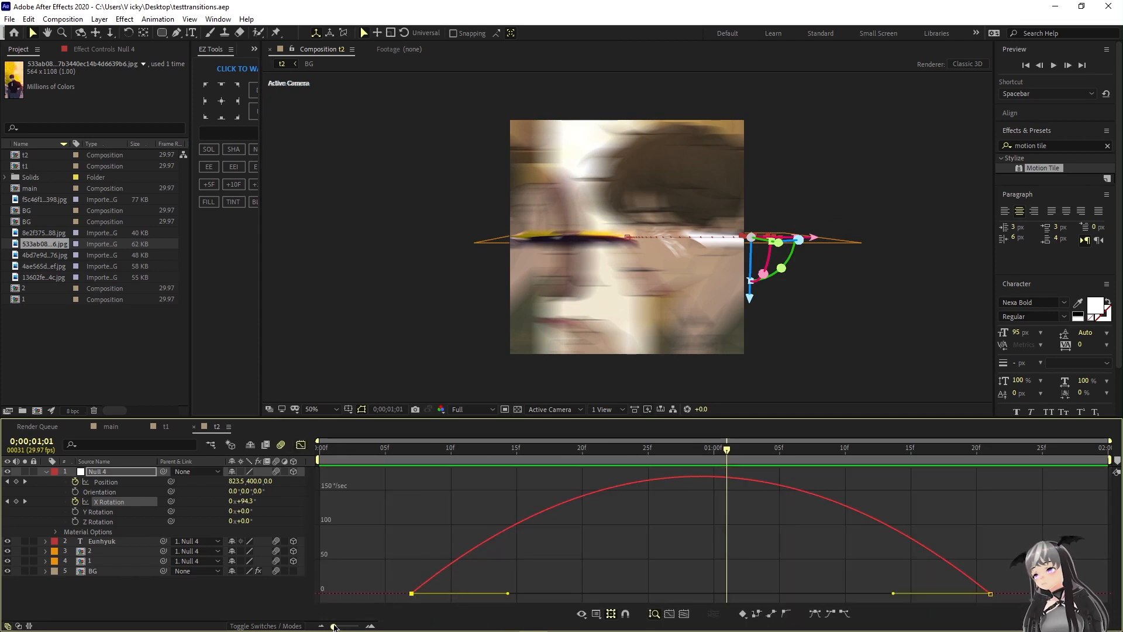
{"action": "left_click_drag", "start_coordinate": [334, 626], "coordinate": [346, 626]}
{"action": "left_click_drag", "start_coordinate": [409, 593], "coordinate": [484, 593]}
{"action": "left_click_drag", "start_coordinate": [948, 595], "coordinate": [825, 596]}
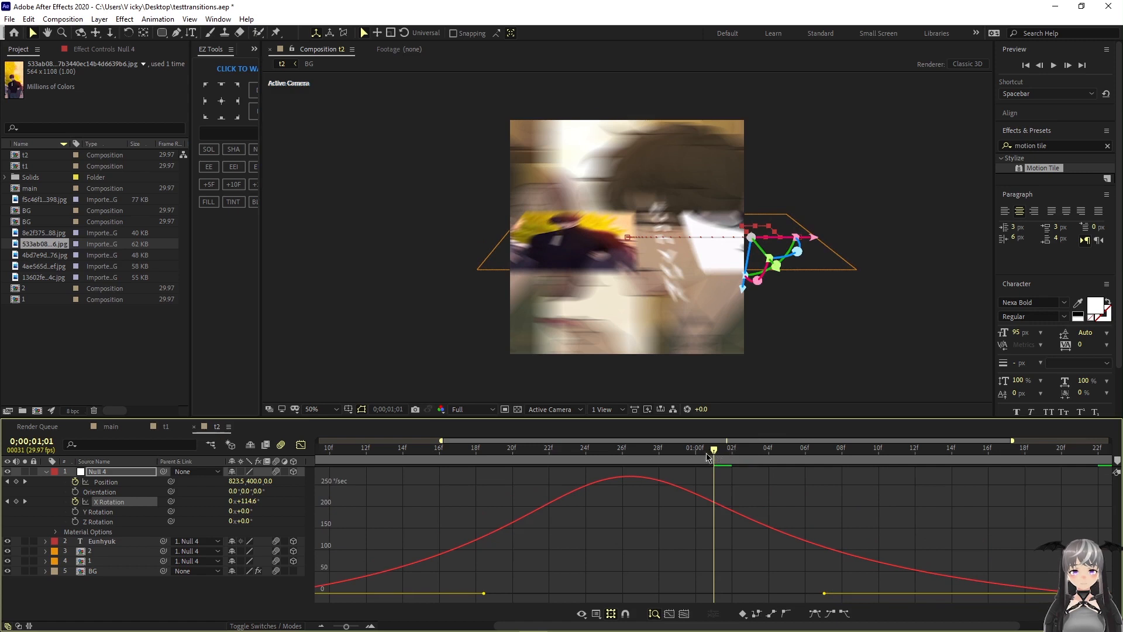
{"action": "key", "text": "space"}
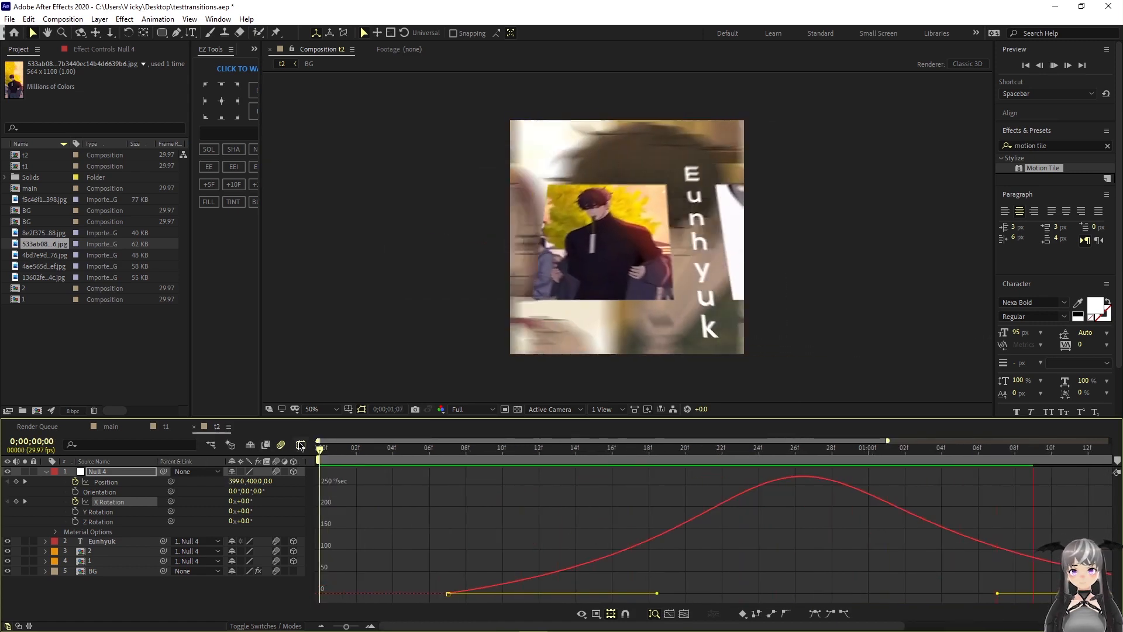
{"action": "left_click", "coordinate": [301, 446]}
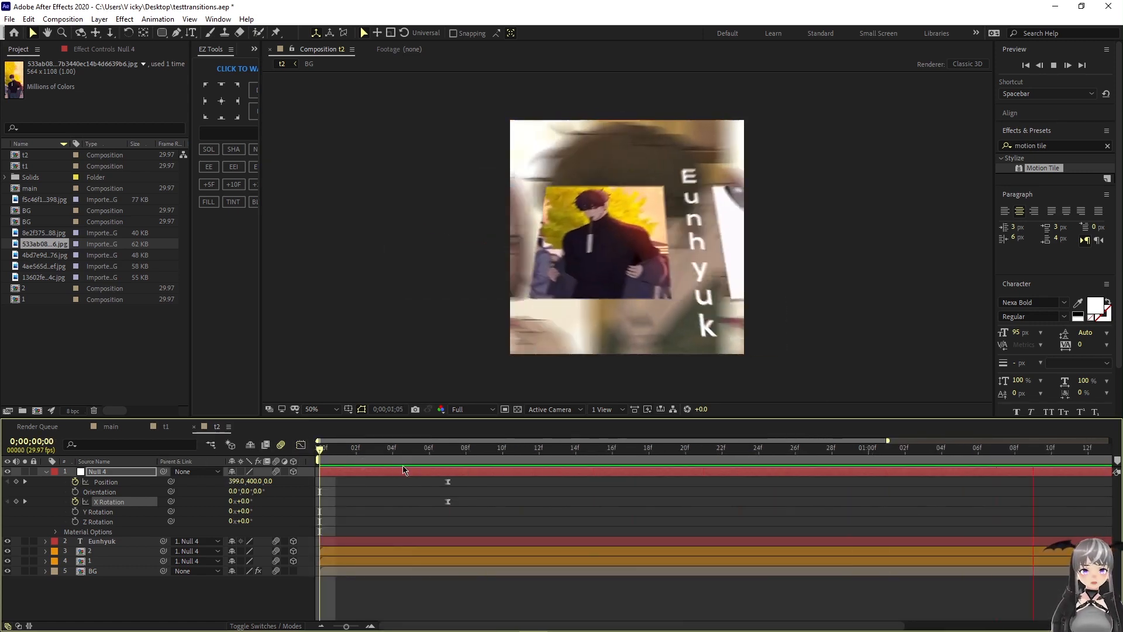
{"action": "key", "text": "space"}
- Move Null 4's final Position and X Rotation keyframes together to 0;00;01;28
{"action": "left_click_drag", "start_coordinate": [345, 627], "coordinate": [334, 626]}
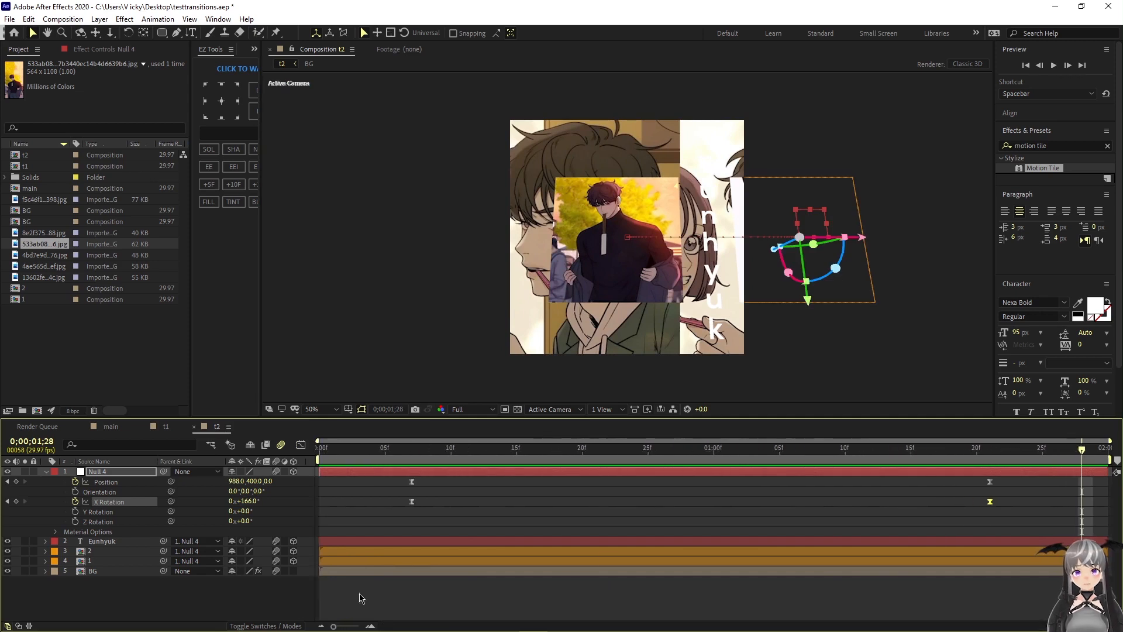
{"action": "left_click", "coordinate": [990, 483], "text": "shift"}
{"action": "left_click_drag", "start_coordinate": [990, 501], "coordinate": [1082, 501]}
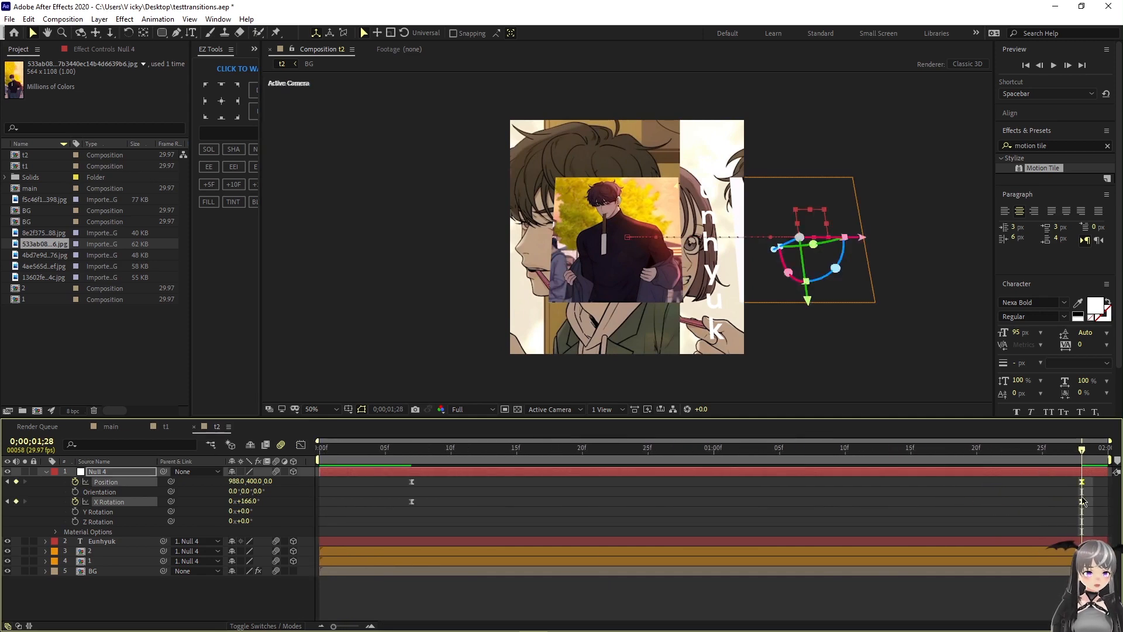
- Preview the flip transition, return to the first frame with Null 4's keyframes collapsed, and save the project
{"action": "key", "text": "space"}
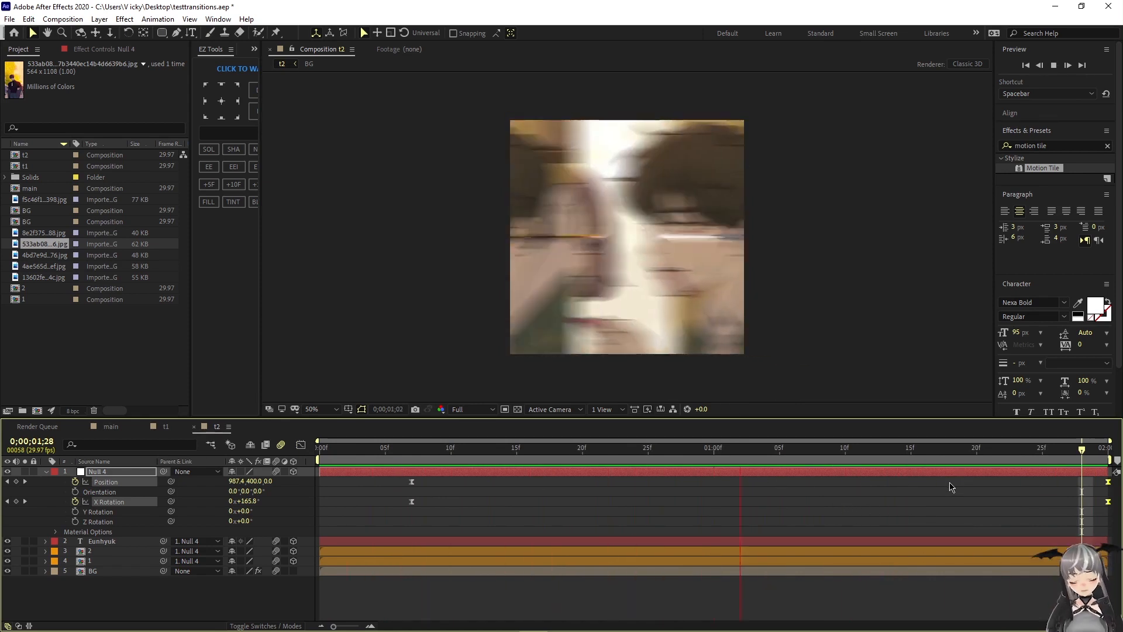
{"action": "key", "text": "u"}
{"action": "left_click_drag", "start_coordinate": [1081, 449], "coordinate": [324, 510]}
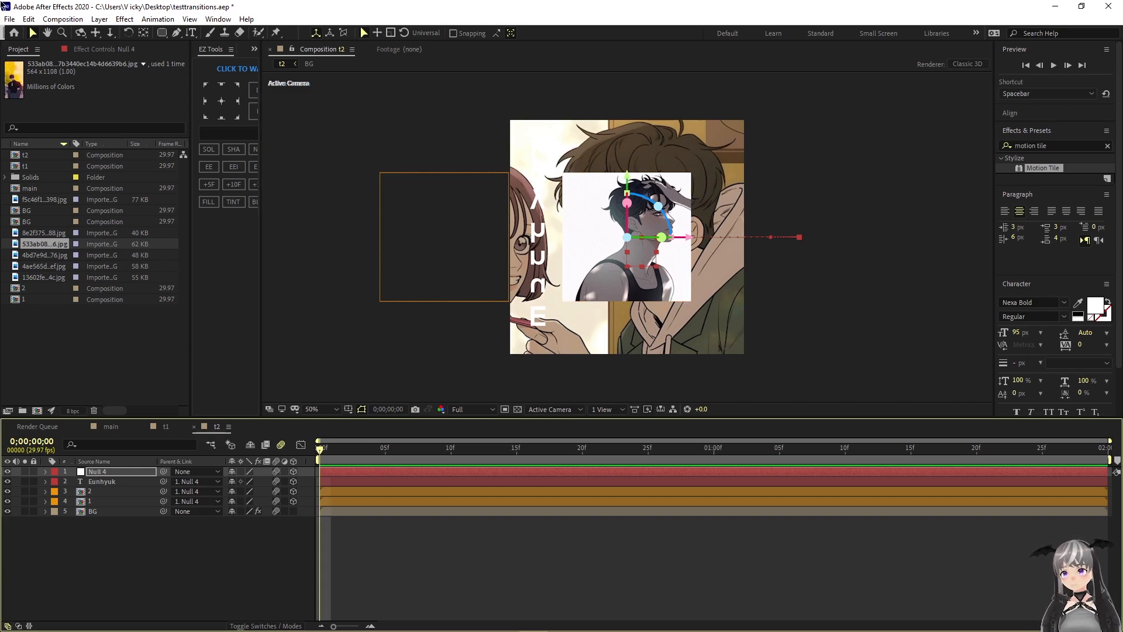
{"action": "left_click", "coordinate": [13, 22]}
{"action": "left_click", "coordinate": [23, 128]}
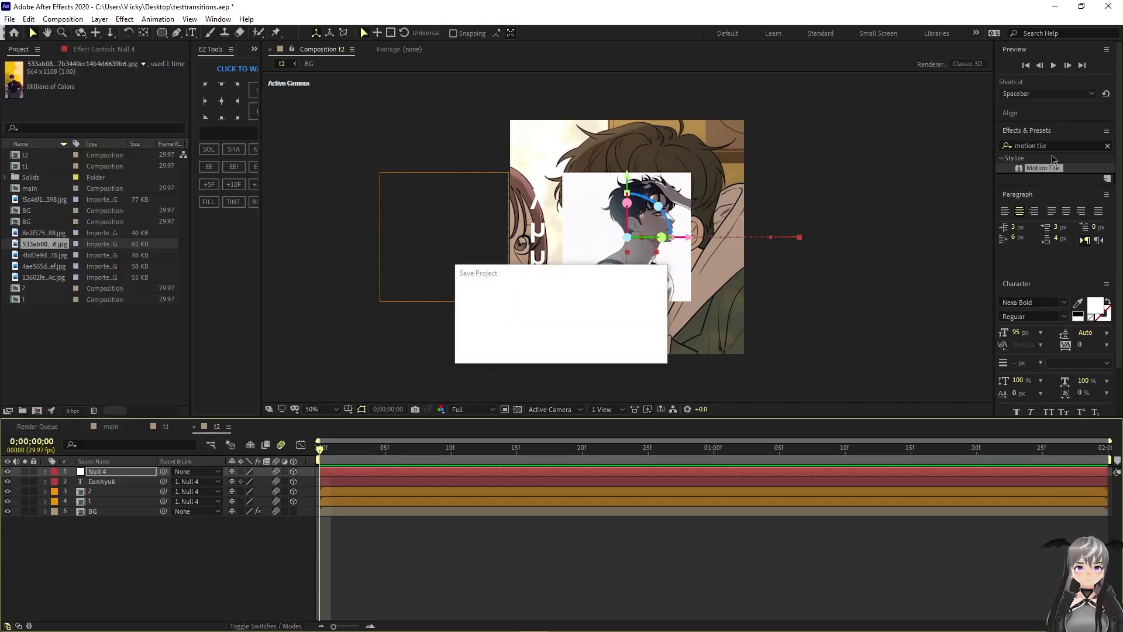
- Find the Deep Glow effect, apply it to the Eunhyuk text layer, and preview the result
{"action": "left_click", "coordinate": [1032, 147]}
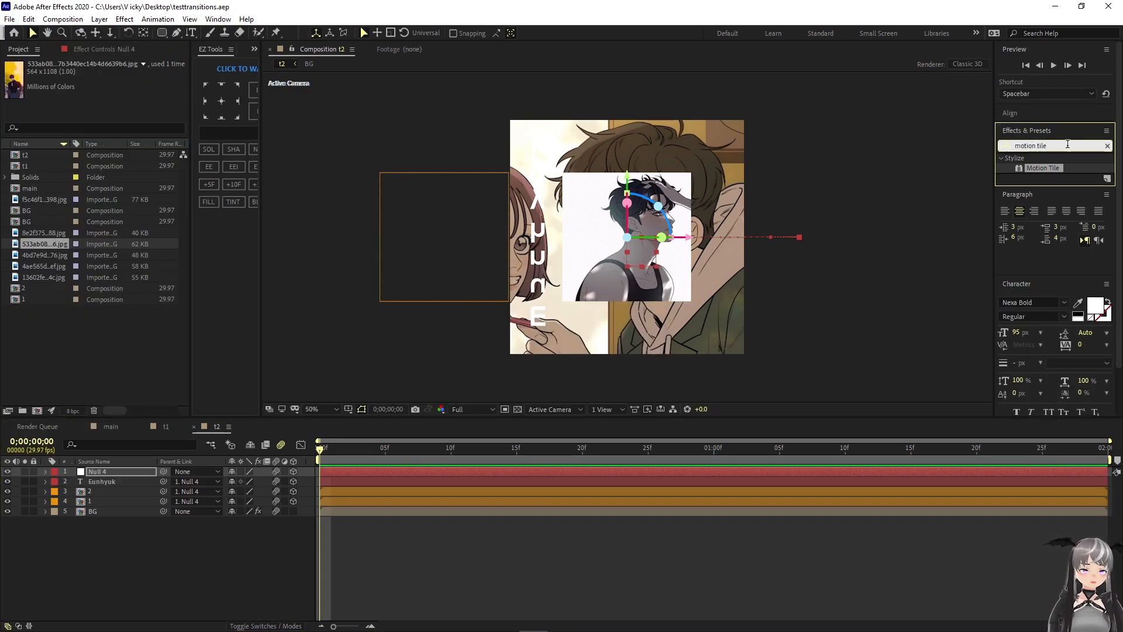
{"action": "left_click_drag", "start_coordinate": [1067, 145], "coordinate": [946, 146]}
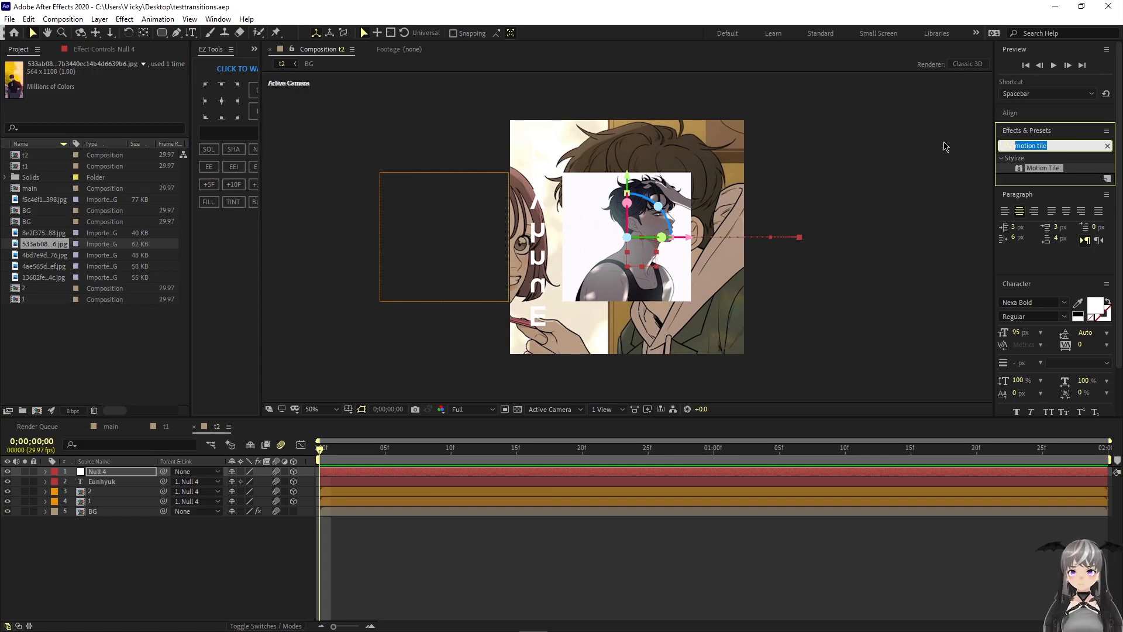
{"action": "type", "text": "deepgl"}
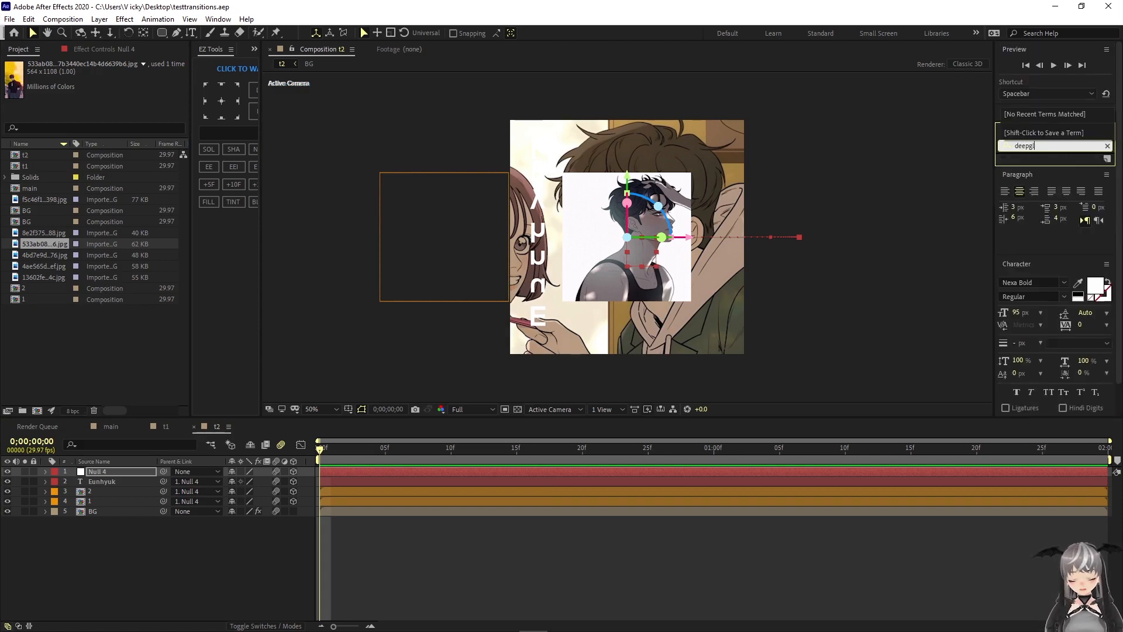
{"action": "key", "text": "BackSpace"}
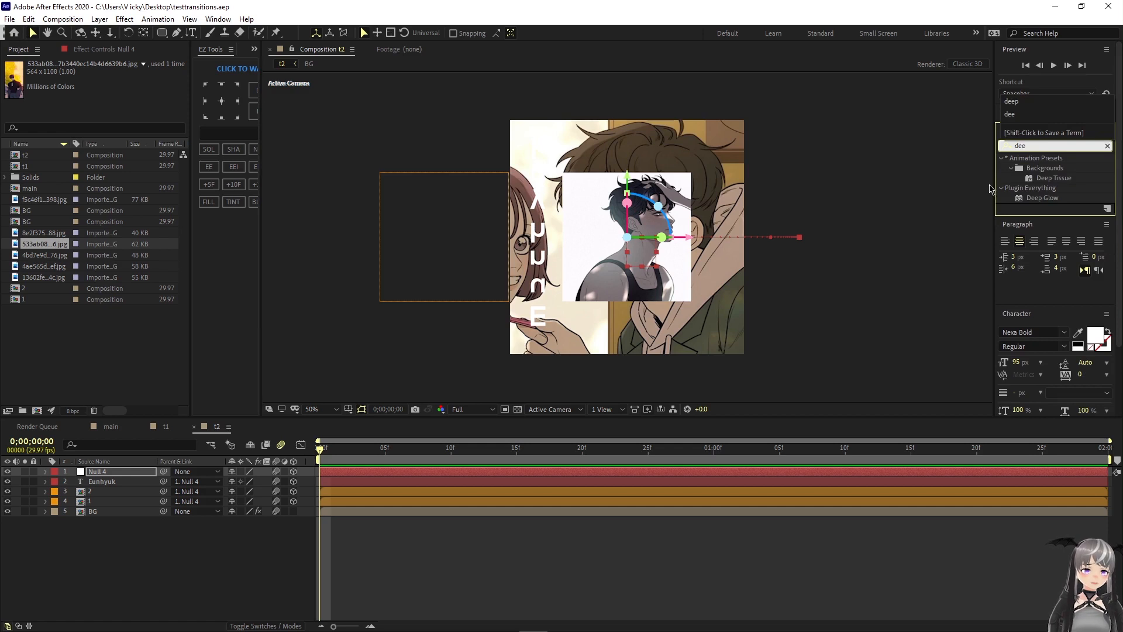
{"action": "left_click_drag", "start_coordinate": [1042, 198], "coordinate": [82, 482]}
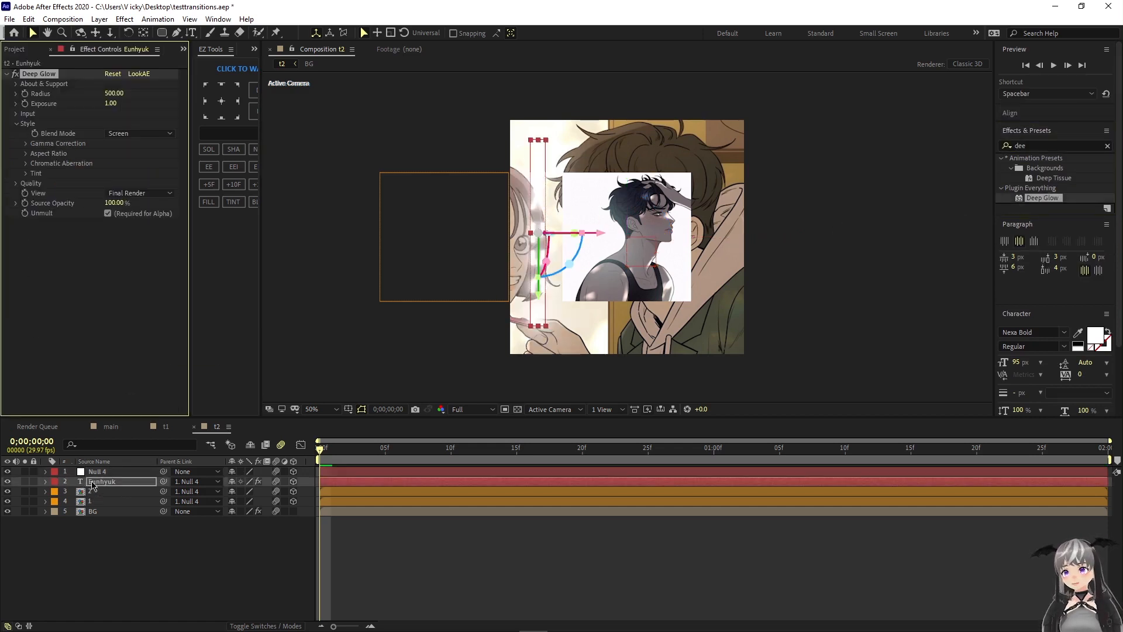
{"action": "key", "text": "space"}
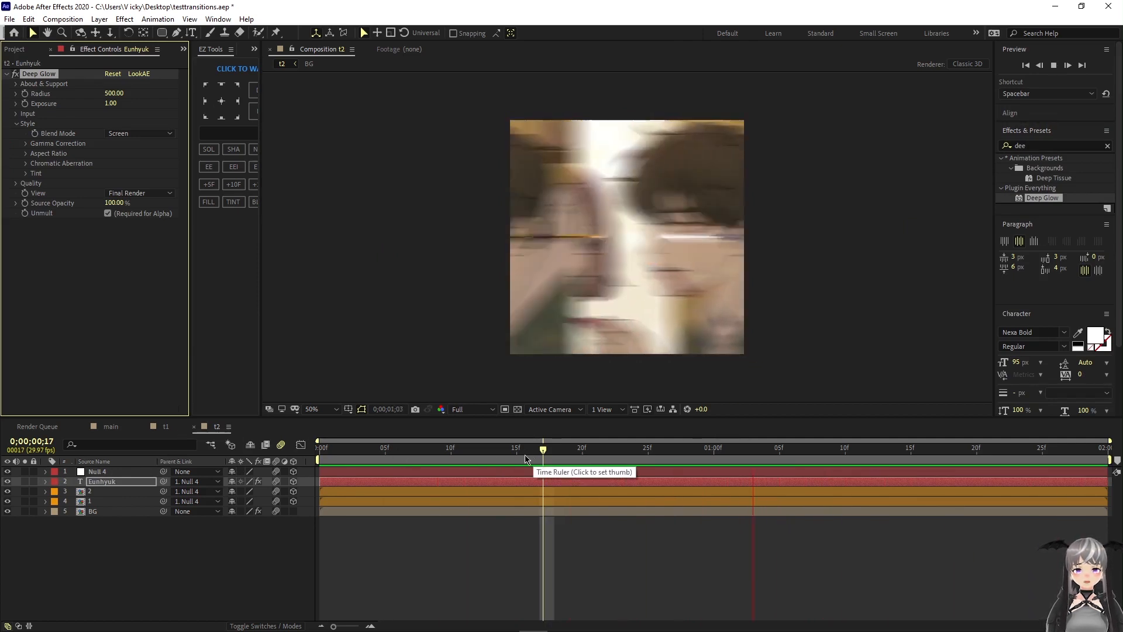
{"action": "key", "text": "space"}
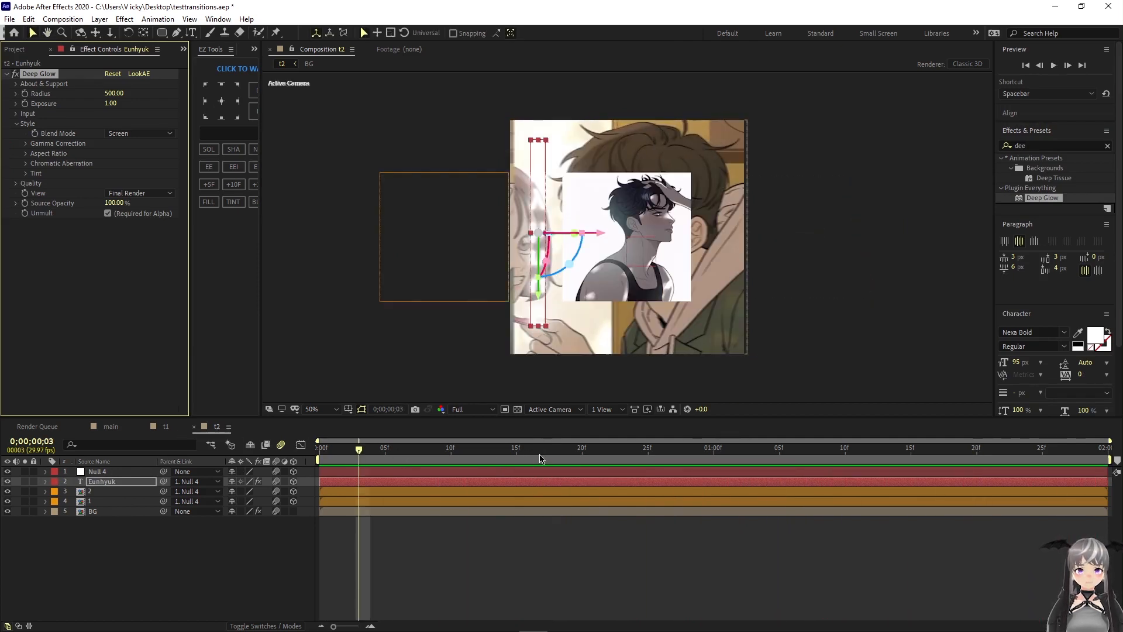
{"action": "mouse_move", "coordinate": [337, 464]}
{"action": "left_mouse_down"}
{"action": "mouse_move", "coordinate": [930, 478]}
{"action": "mouse_move", "coordinate": [320, 468]}
{"action": "left_mouse_up"}
{"action": "left_click", "coordinate": [515, 539]}
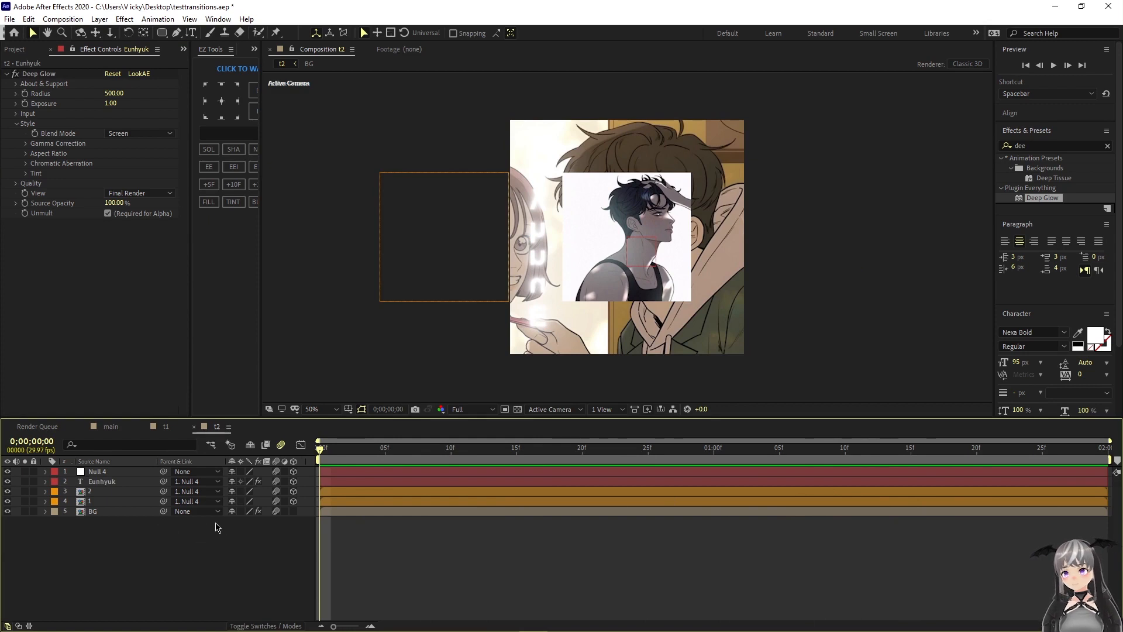
- Keyframe the BG layer's Opacity from 100% at frame 4 to 50% at 0;00;01;09, and preview the fade
{"action": "left_click", "coordinate": [355, 515]}
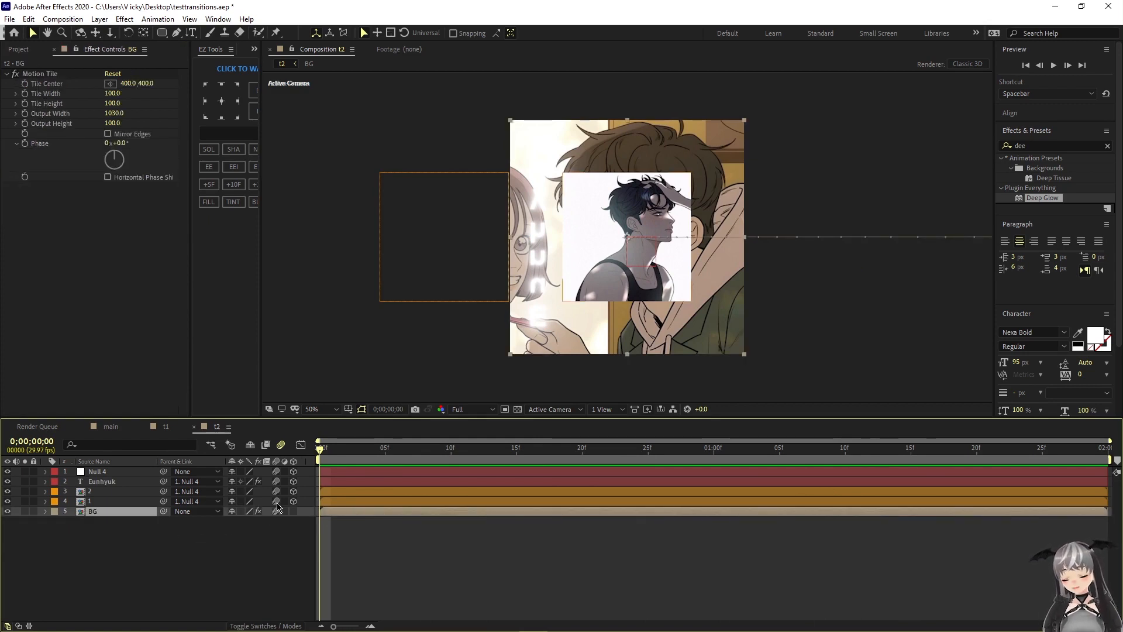
{"action": "key", "text": "t"}
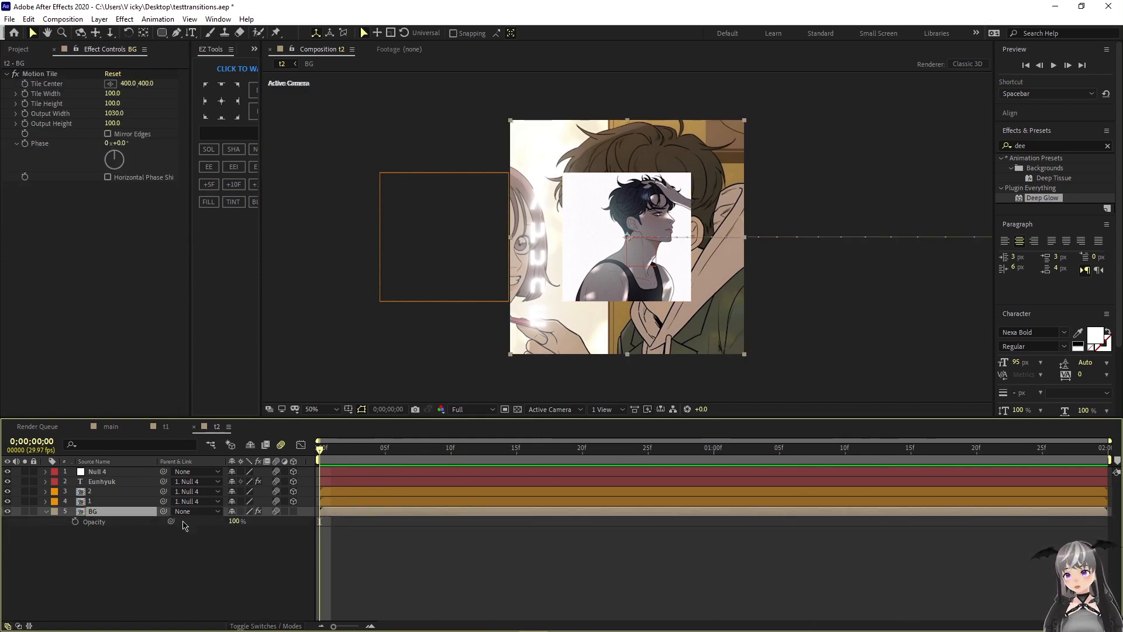
{"action": "left_click_drag", "start_coordinate": [320, 449], "coordinate": [832, 451]}
{"action": "left_click", "coordinate": [75, 521]}
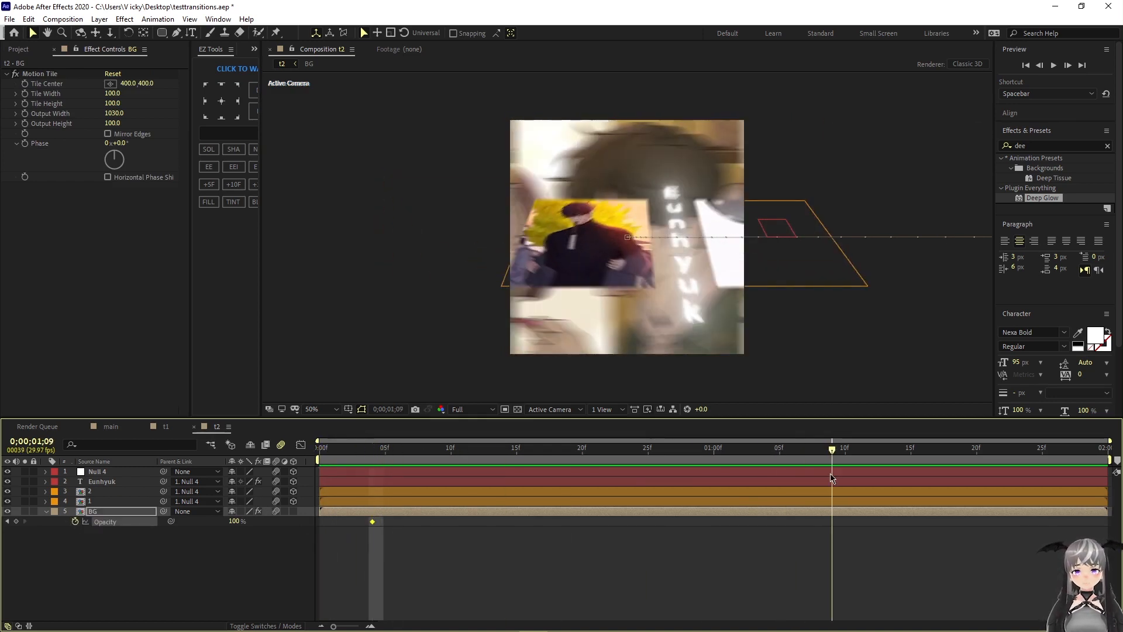
{"action": "left_click", "coordinate": [235, 521]}
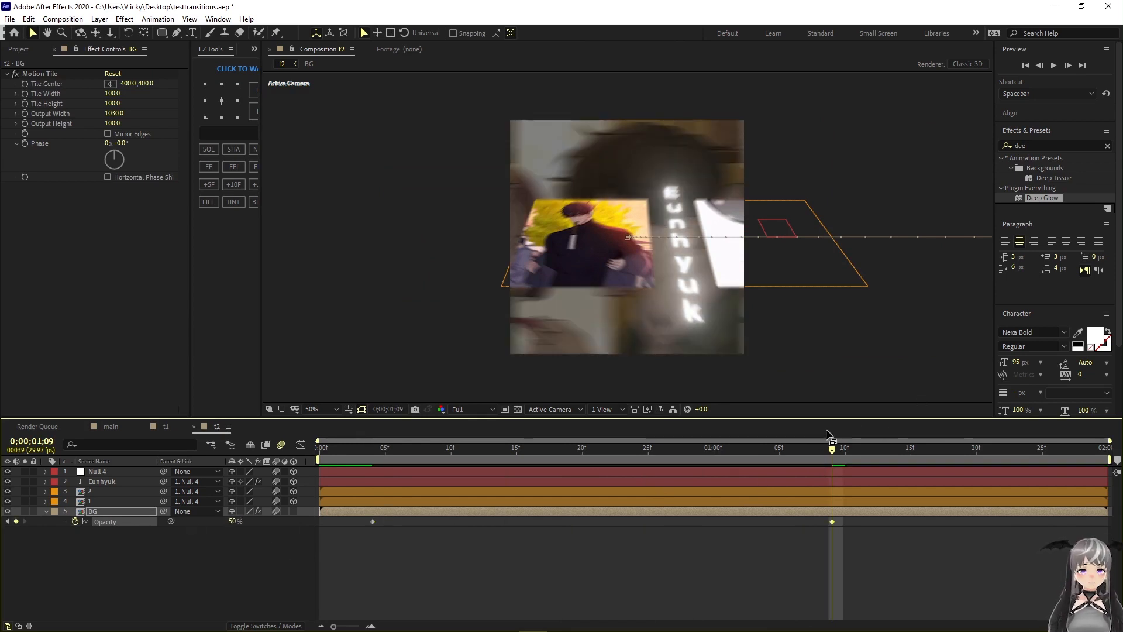
{"action": "left_click_drag", "start_coordinate": [832, 449], "coordinate": [319, 449]}
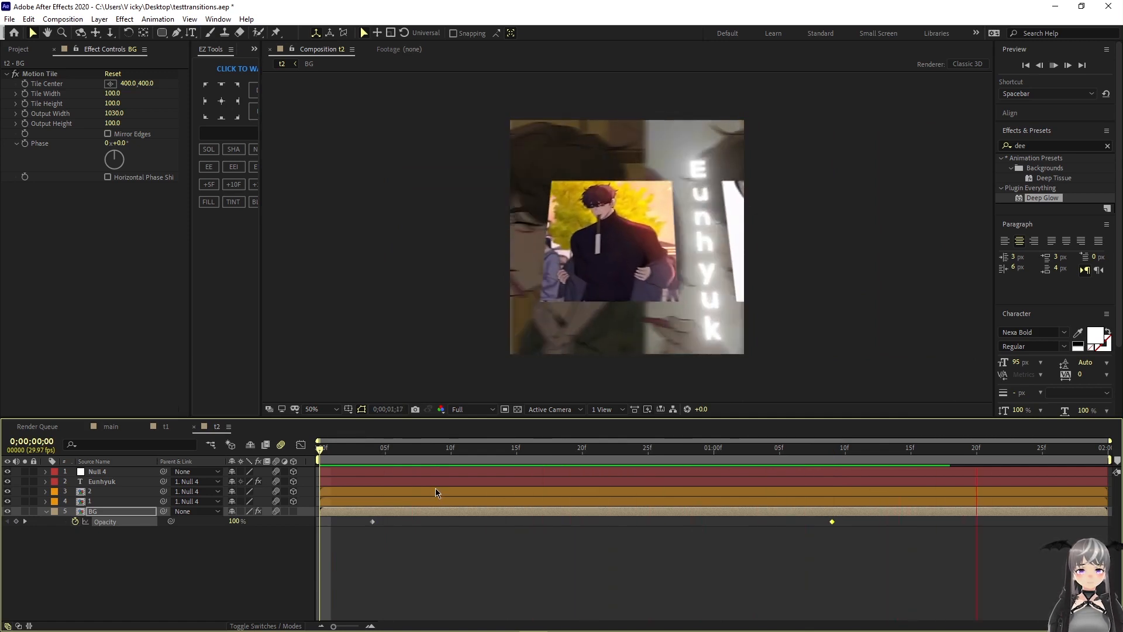
{"action": "key", "text": "space"}
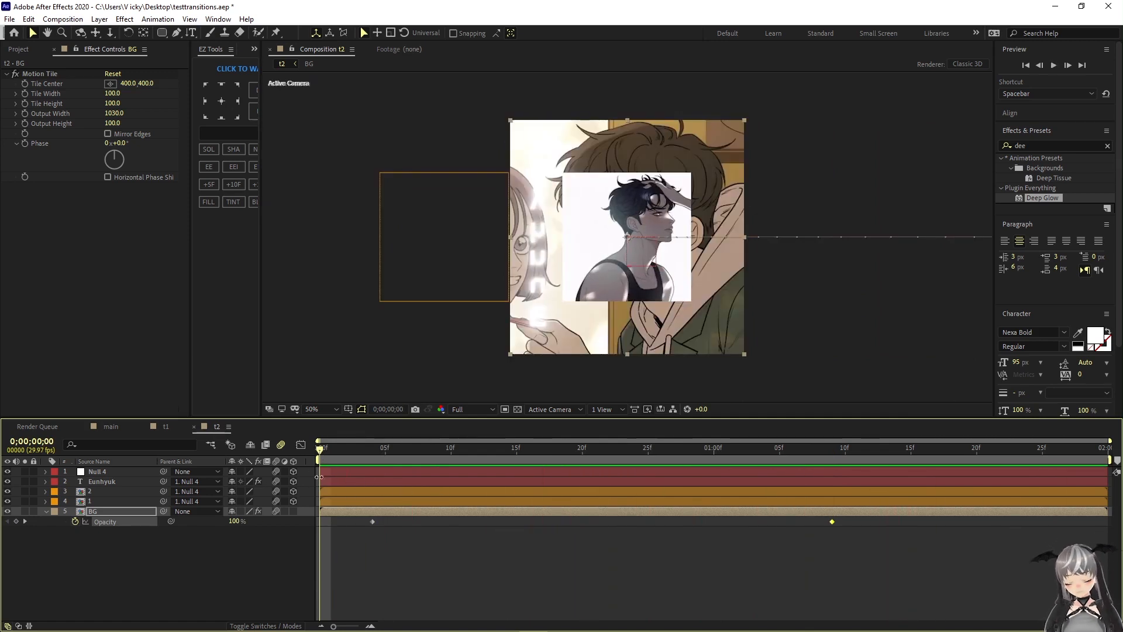
- Duplicate the BG layer and apply the S_HalfTone effect to the lower copy
{"action": "key", "text": "u"}
{"action": "key", "text": "u"}
{"action": "key", "text": "u"}
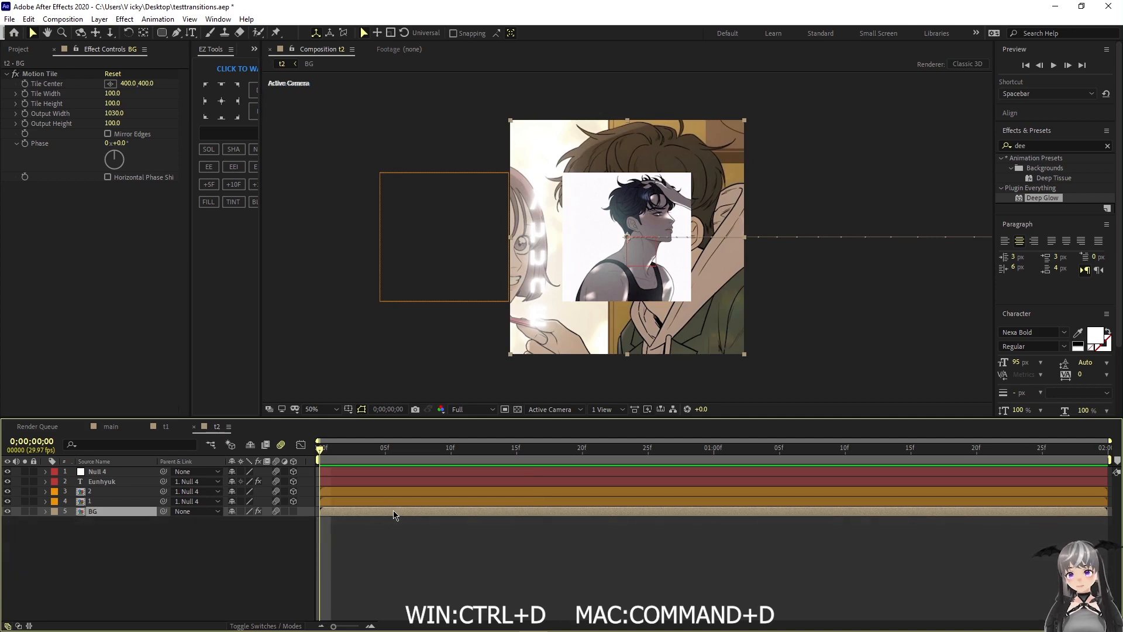
{"action": "key", "text": "ctrl+d"}
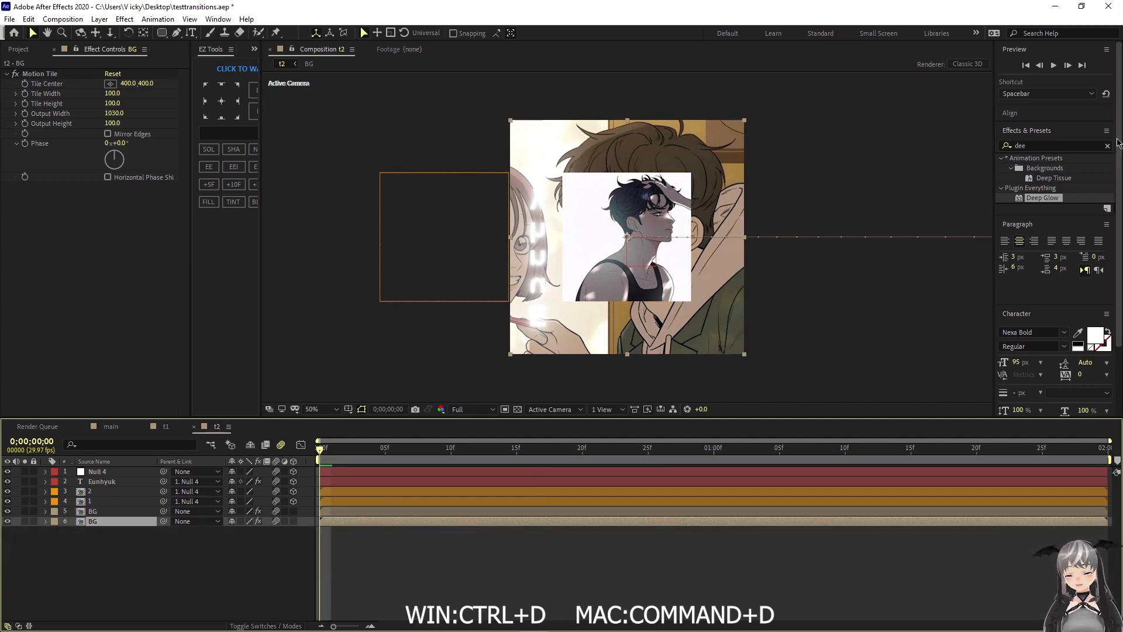
{"action": "left_click", "coordinate": [1050, 145]}
{"action": "type", "text": "hal"}
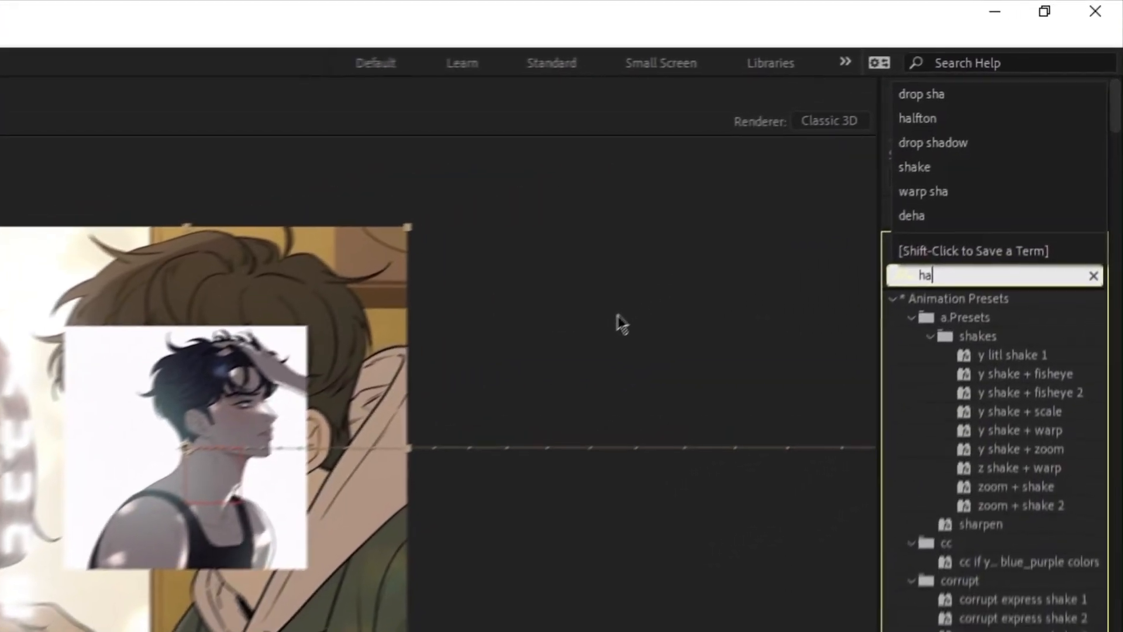
{"action": "type", "text": "fton"}
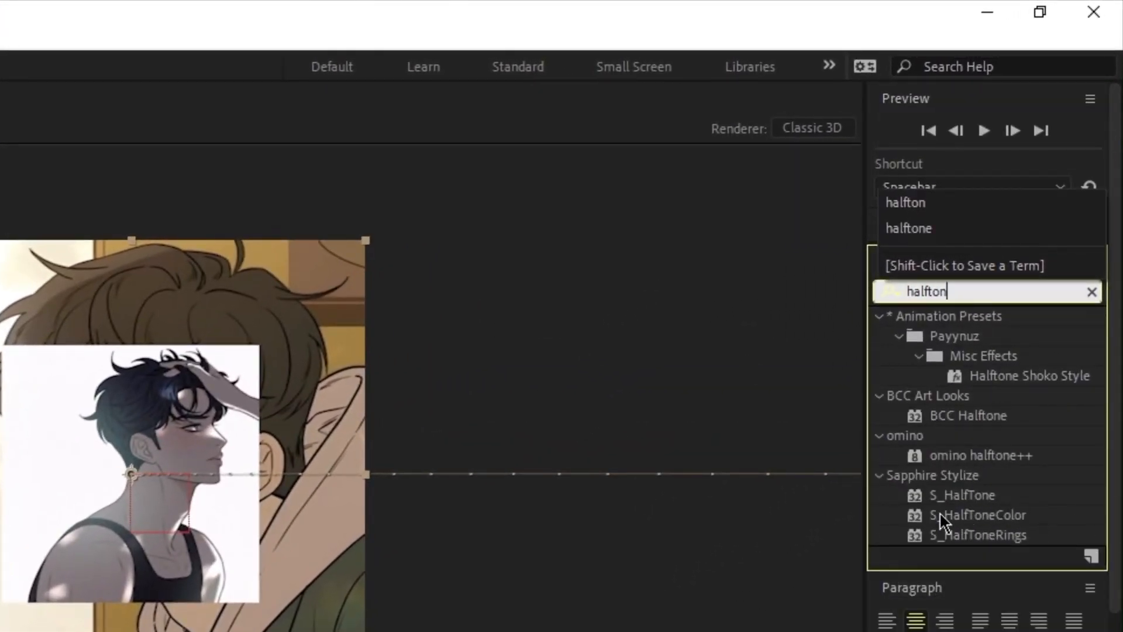
{"action": "left_click_drag", "start_coordinate": [946, 498], "coordinate": [468, 517]}
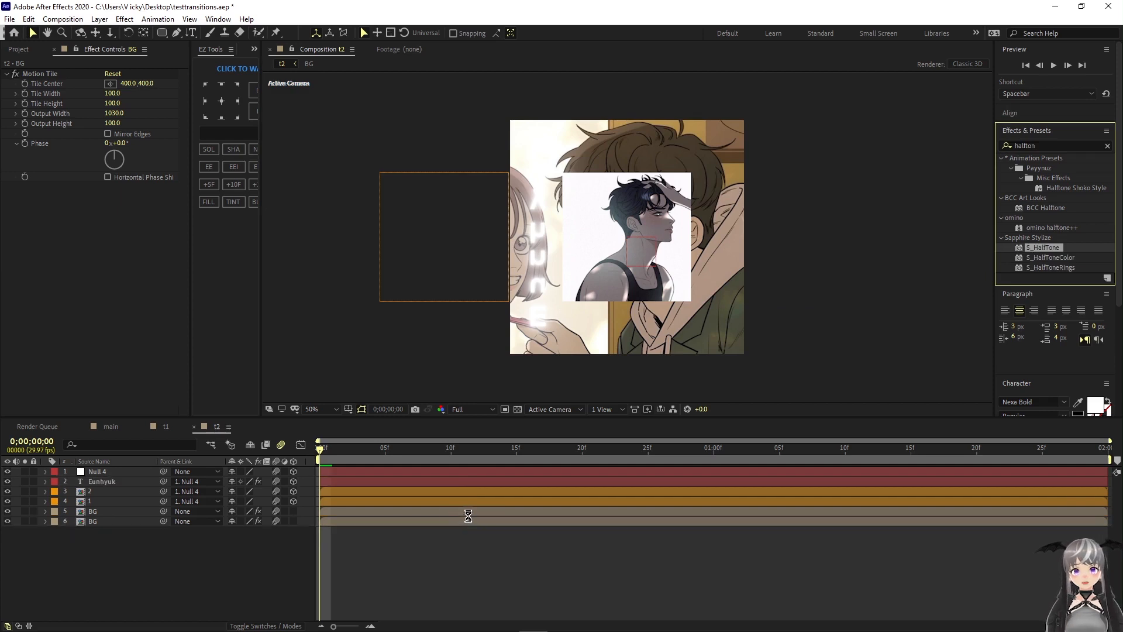
- Set S_HalfTone's Dots Frequency to 94 on the lower BG layer, preview the composition, and save the project
{"action": "key", "text": "space"}
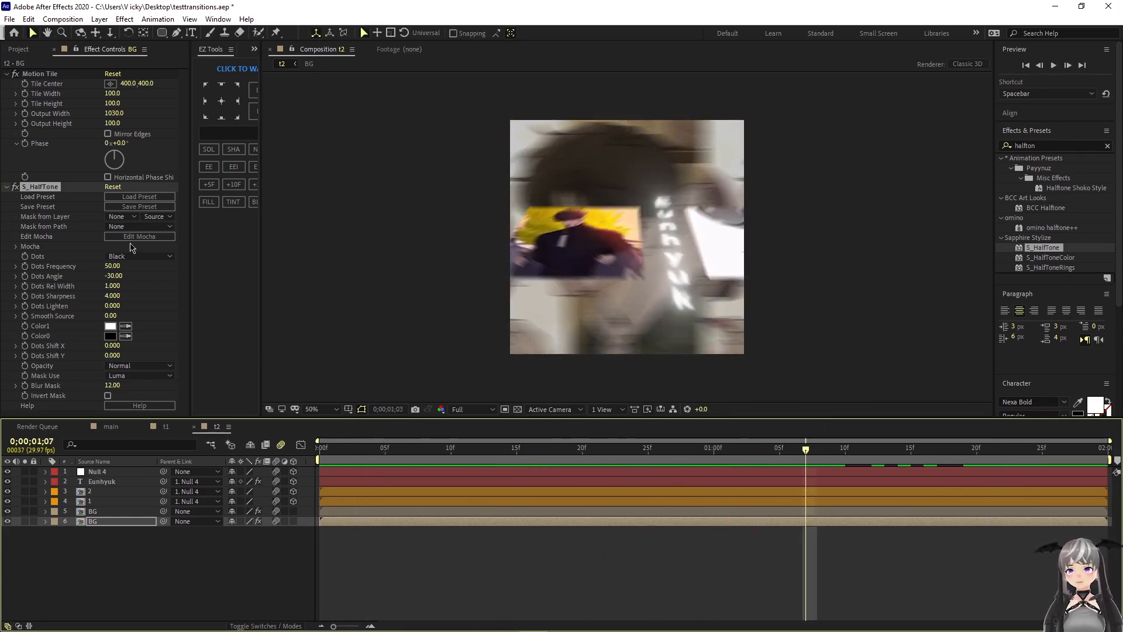
{"action": "key", "text": "space"}
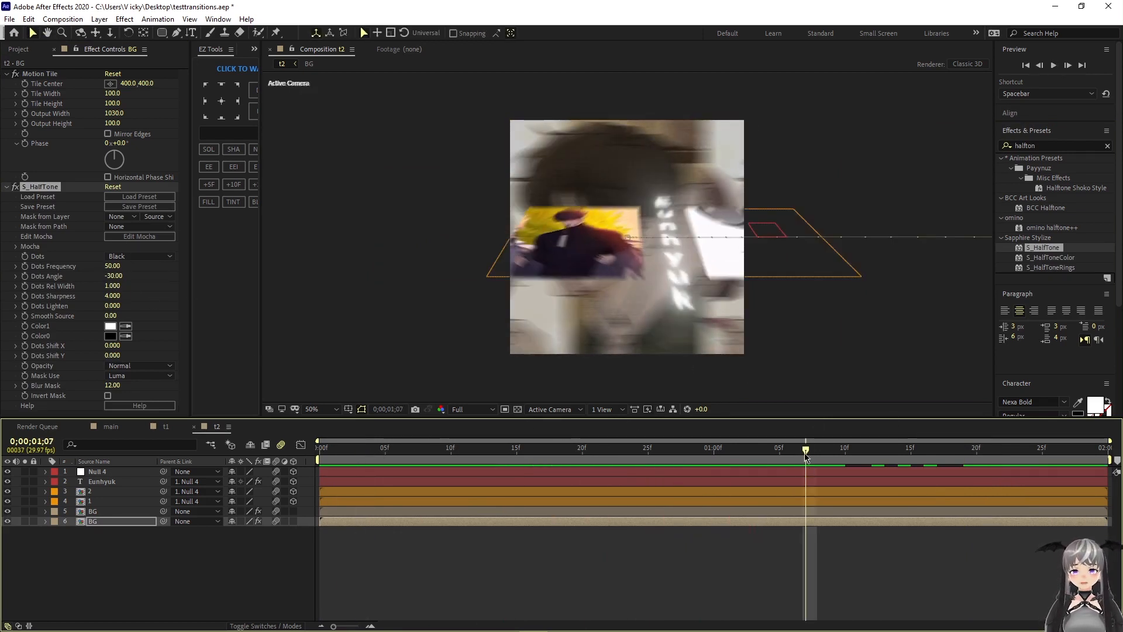
{"action": "left_click_drag", "start_coordinate": [806, 457], "coordinate": [977, 453]}
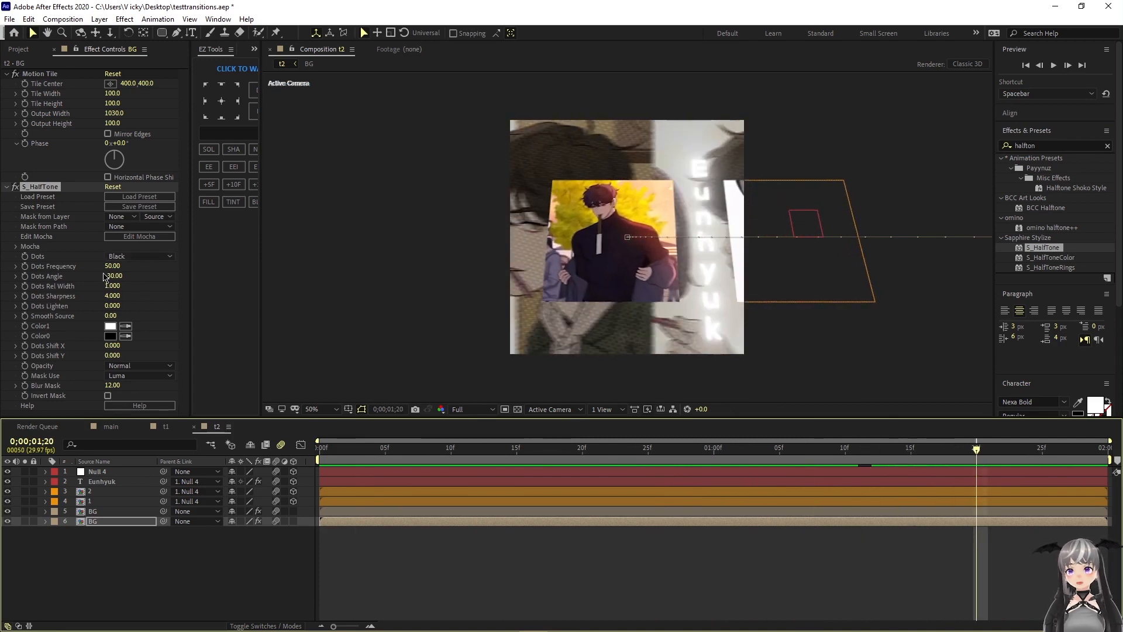
{"action": "left_click_drag", "start_coordinate": [111, 266], "coordinate": [140, 272]}
{"action": "key", "text": "space"}
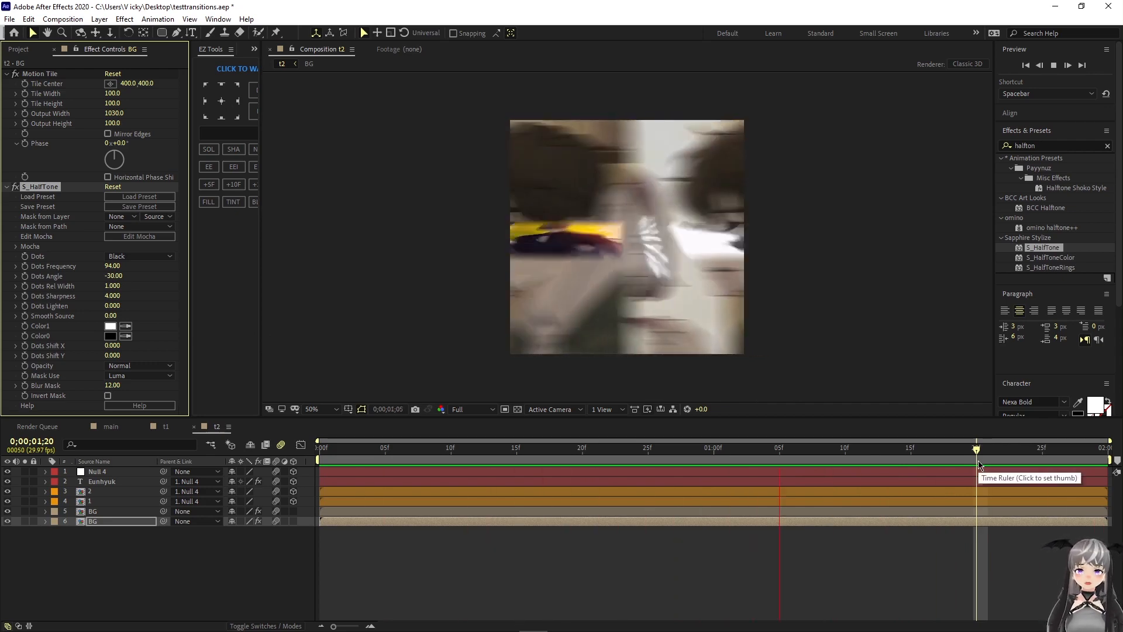
{"action": "left_click", "coordinate": [10, 18]}
{"action": "left_click", "coordinate": [61, 126]}
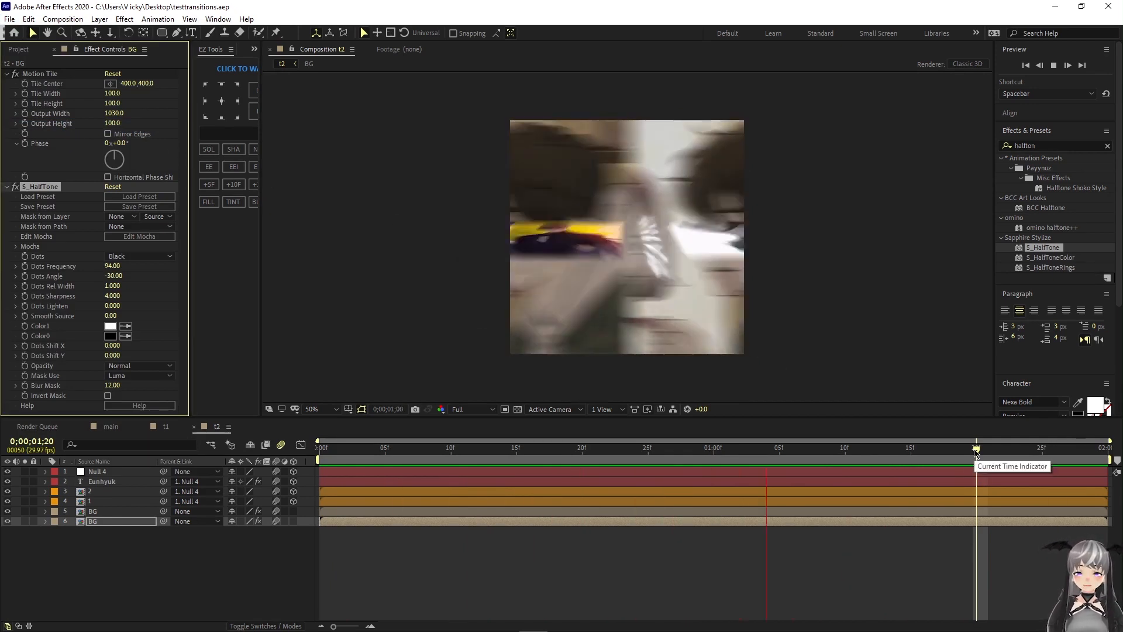
- Copy the adjustment layer with its effects from composition t1 to the first frame of t2, and preview it
{"action": "left_click_drag", "start_coordinate": [976, 452], "coordinate": [316, 458]}
{"action": "left_click", "coordinate": [245, 529]}
{"action": "right_click", "coordinate": [230, 554]}
{"action": "left_click", "coordinate": [10, 20]}
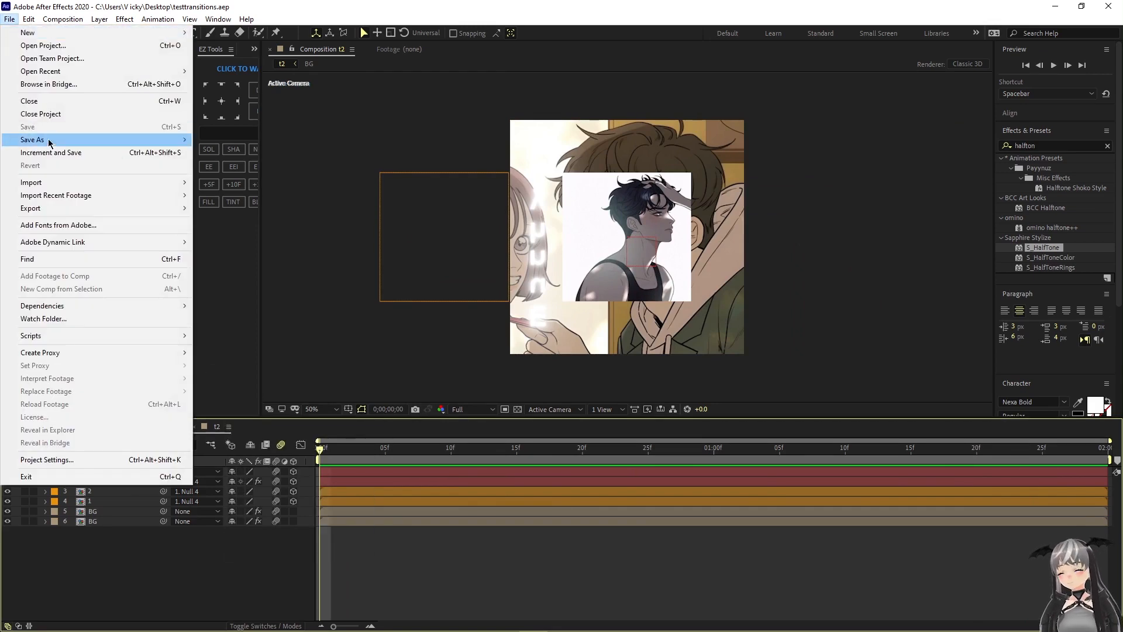
{"action": "left_click", "coordinate": [166, 426]}
{"action": "left_click", "coordinate": [137, 492]}
{"action": "key", "text": "ctrl+c"}
{"action": "left_click", "coordinate": [217, 426]}
{"action": "key", "text": "ctrl+v"}
{"action": "key", "text": "space"}
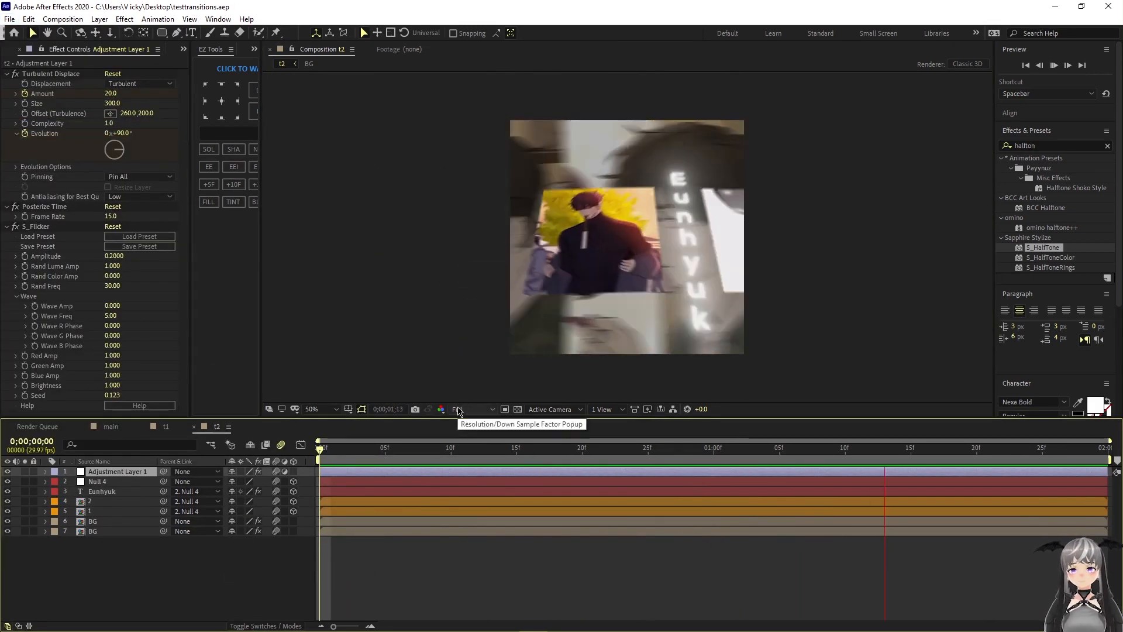
- Pre-compose all layers of composition t2 into one pre-composition
{"action": "key", "text": "space"}
{"action": "key", "text": "ctrl+a"}
{"action": "right_click", "coordinate": [134, 521]}
{"action": "left_click", "coordinate": [158, 436]}
{"action": "key", "text": "Return"}
- Animate Pre-comp 1's Scale from the first frame to 100% at about frame 18 with eased keyframes, and preview it
{"action": "key", "text": "s"}
{"action": "left_click", "coordinate": [75, 481]}
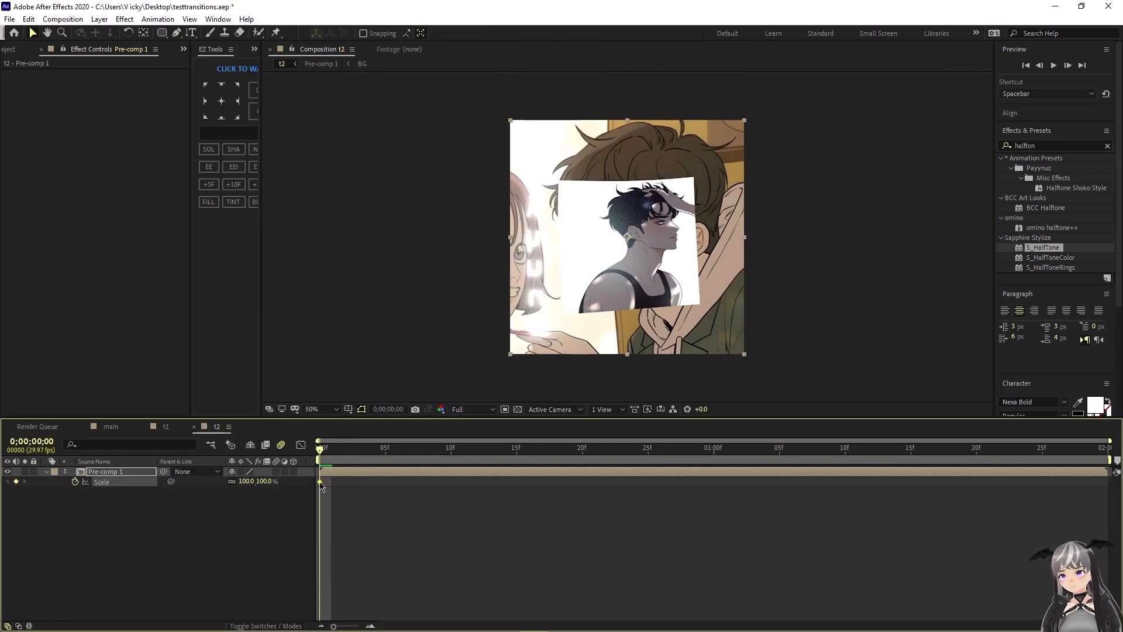
{"action": "left_click_drag", "start_coordinate": [319, 482], "coordinate": [477, 481]}
{"action": "left_click_drag", "start_coordinate": [243, 481], "coordinate": [322, 482]}
{"action": "key", "text": "F9"}
{"action": "left_click", "coordinate": [300, 444]}
{"action": "key", "text": "space"}
{"action": "key", "text": "shift+F3"}
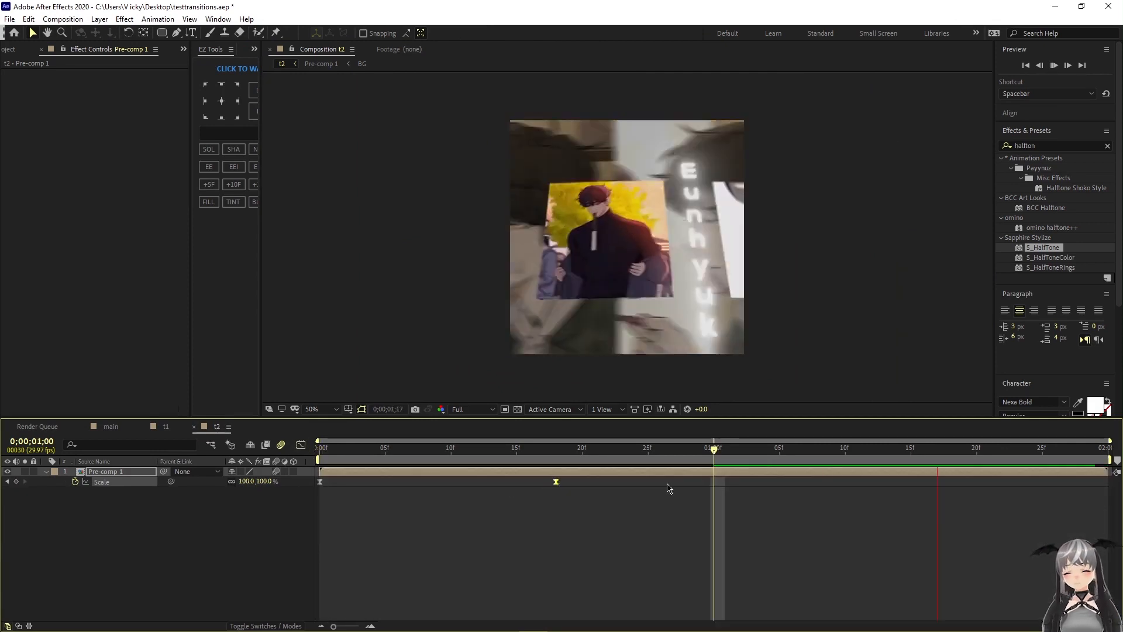
- Close composition t2 and create a new composition named t3
{"action": "left_click", "coordinate": [195, 433]}
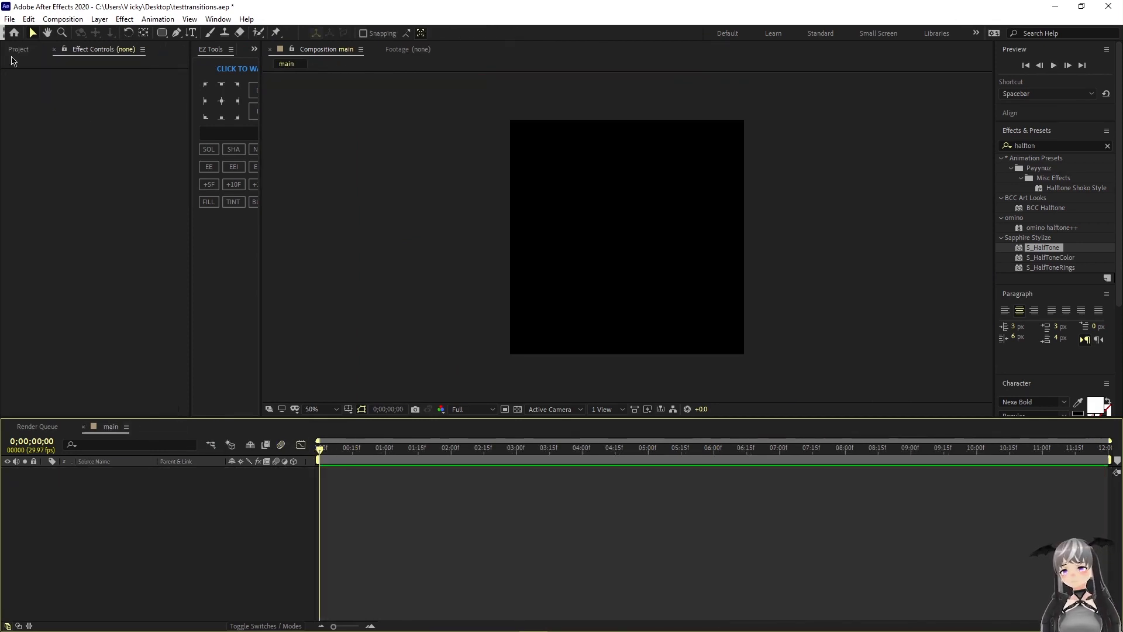
{"action": "key", "text": "ctrl+n"}
{"action": "type", "text": "t3"}
{"action": "left_click", "coordinate": [467, 353]}
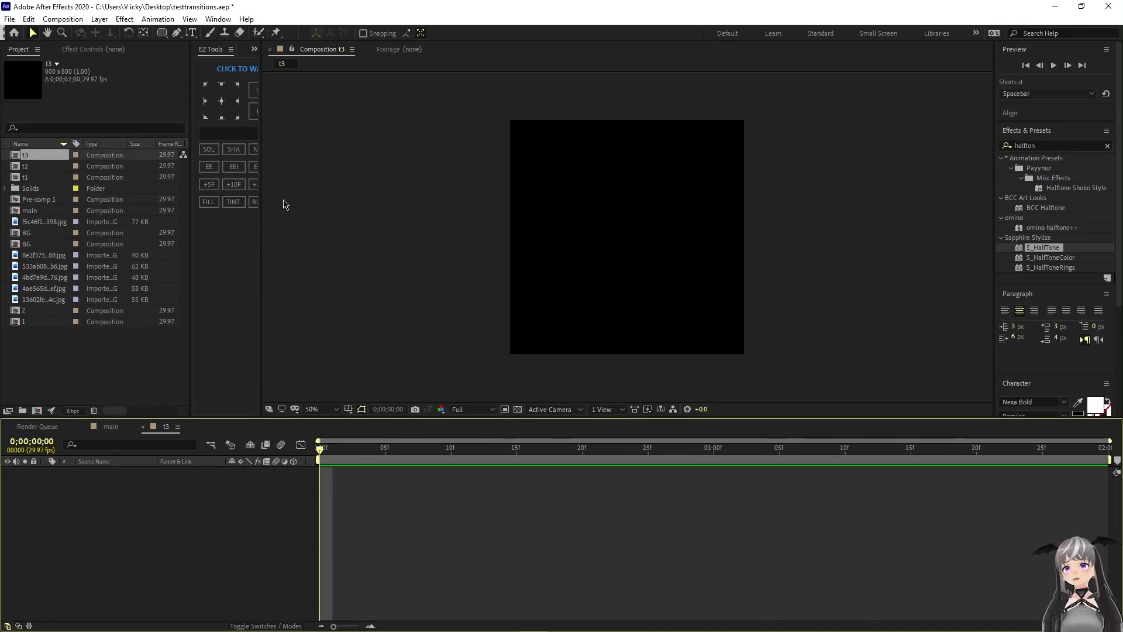
{"action": "left_click", "coordinate": [10, 19]}
{"action": "mouse_move", "coordinate": [176, 182]}
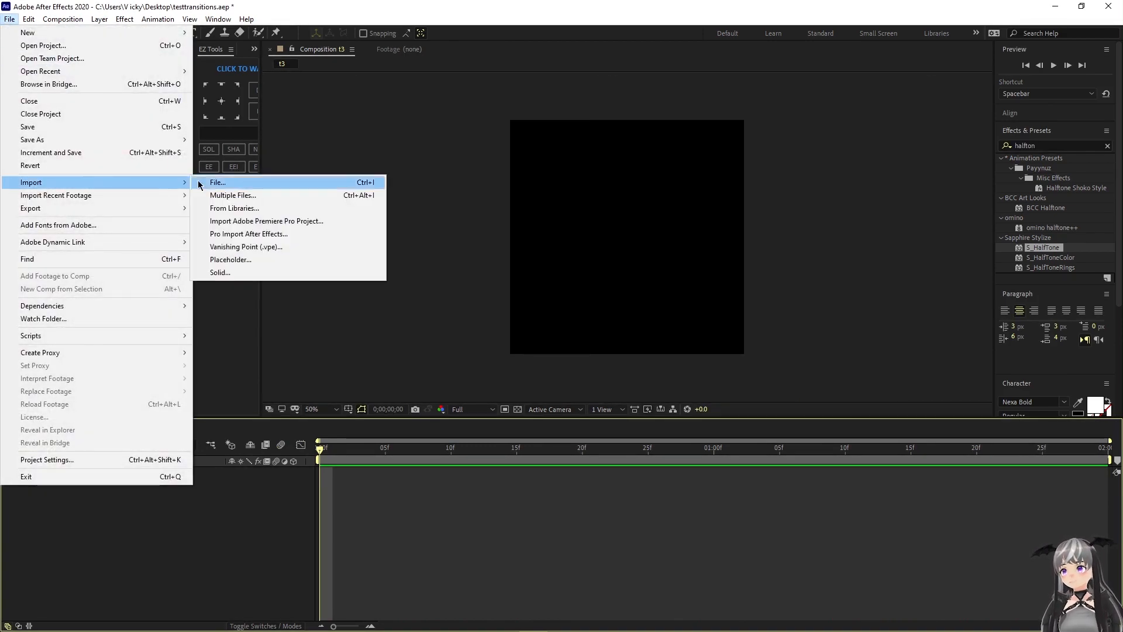
{"action": "left_click", "coordinate": [214, 182]}
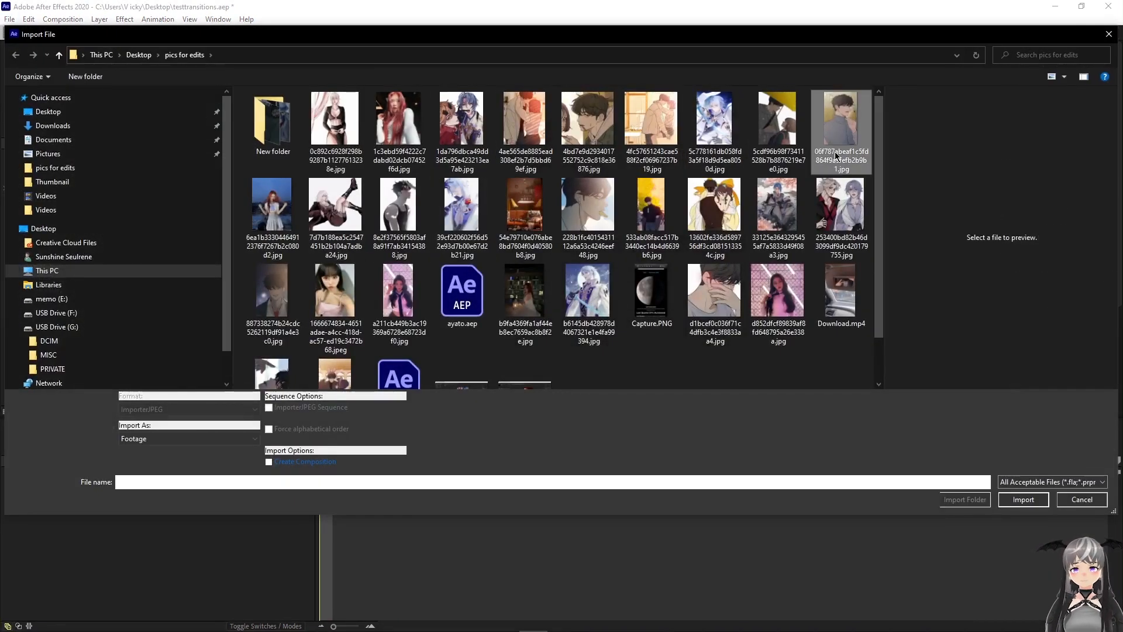
{"action": "left_click", "coordinate": [837, 155]}
{"action": "left_click", "coordinate": [588, 207], "text": "ctrl"}
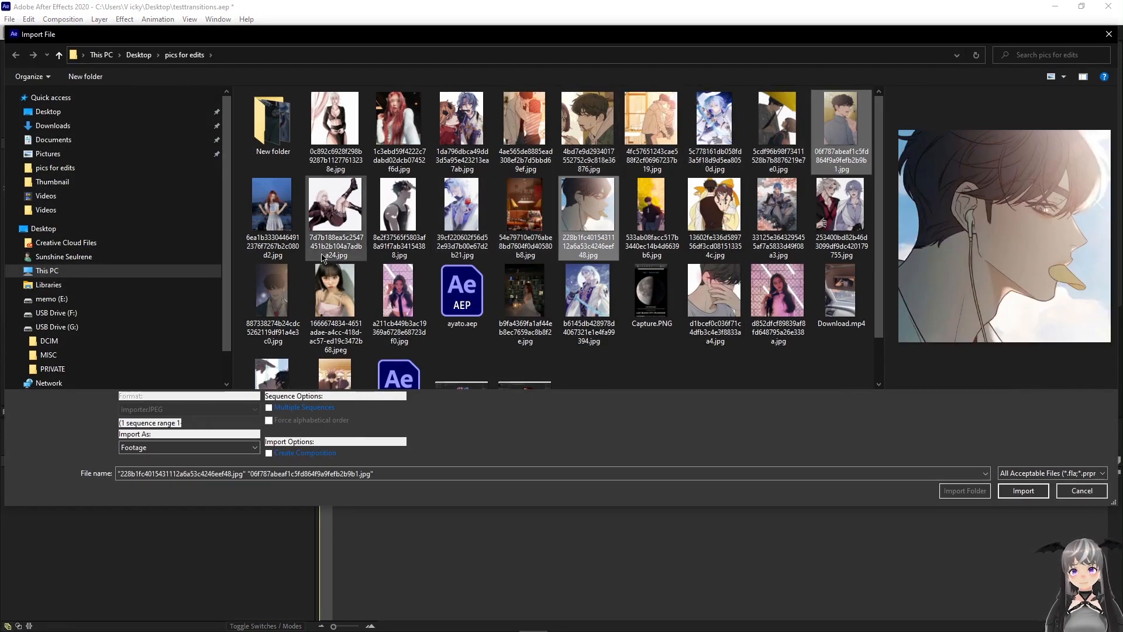
{"action": "scroll", "coordinate": [316, 293], "scroll_direction": "down", "scroll_amount": 1}
{"action": "left_click", "coordinate": [289, 323], "text": "ctrl"}
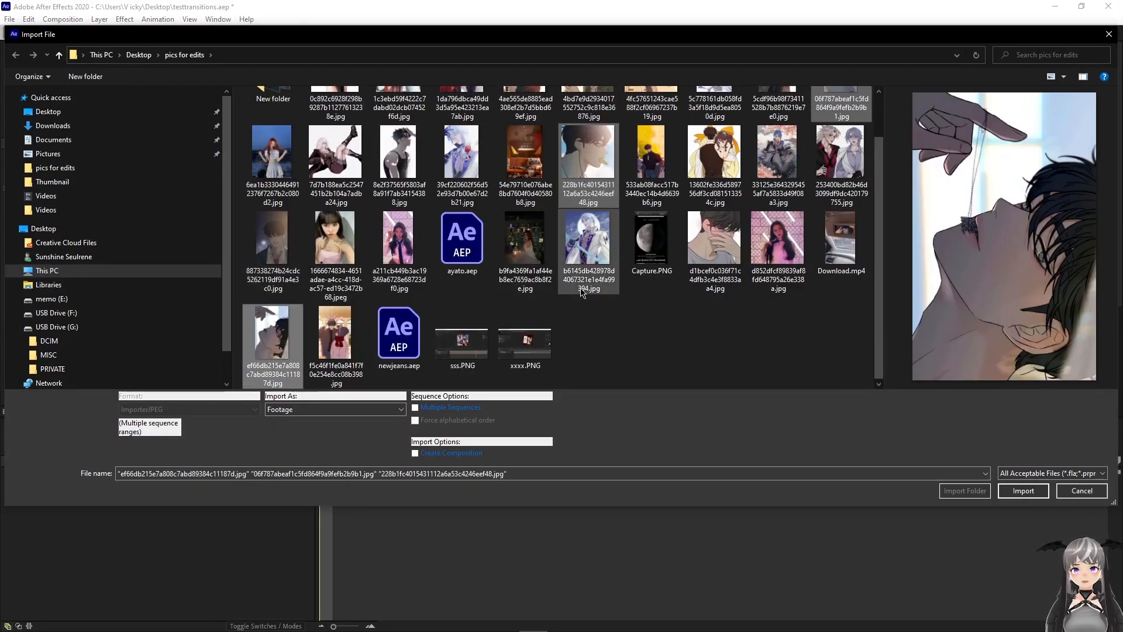
{"action": "left_click", "coordinate": [713, 246], "text": "ctrl"}
{"action": "left_click", "coordinate": [1023, 490]}
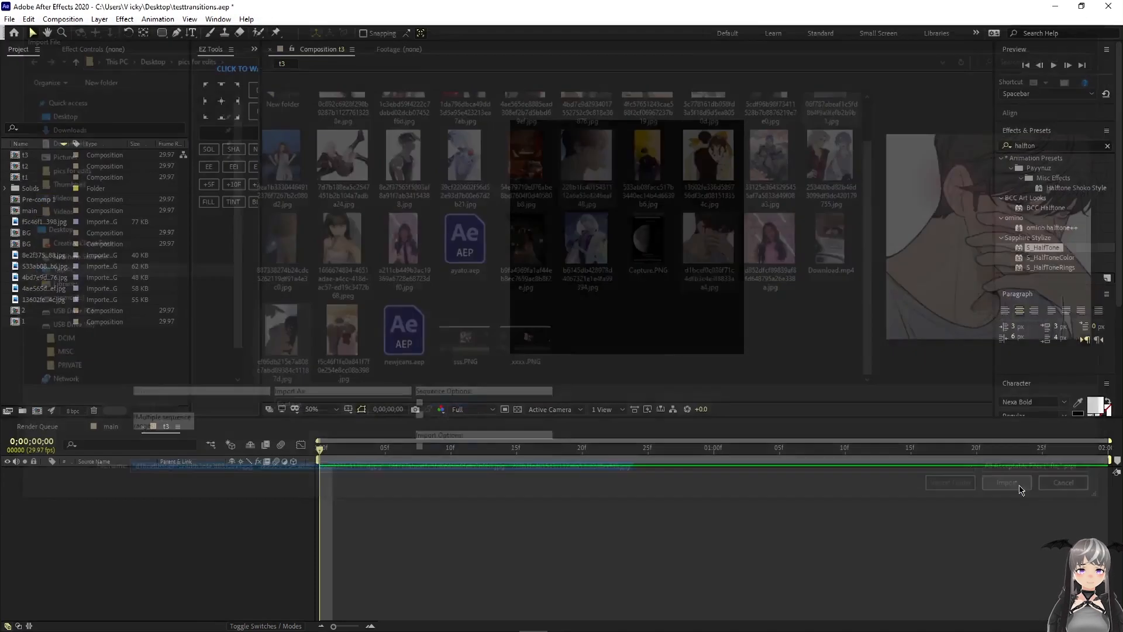
- Place the 06f787a image in composition t3, enlarge it to fill the frame, position it at 400, 645, and pre-compose it as 12
{"action": "left_click", "coordinate": [55, 355]}
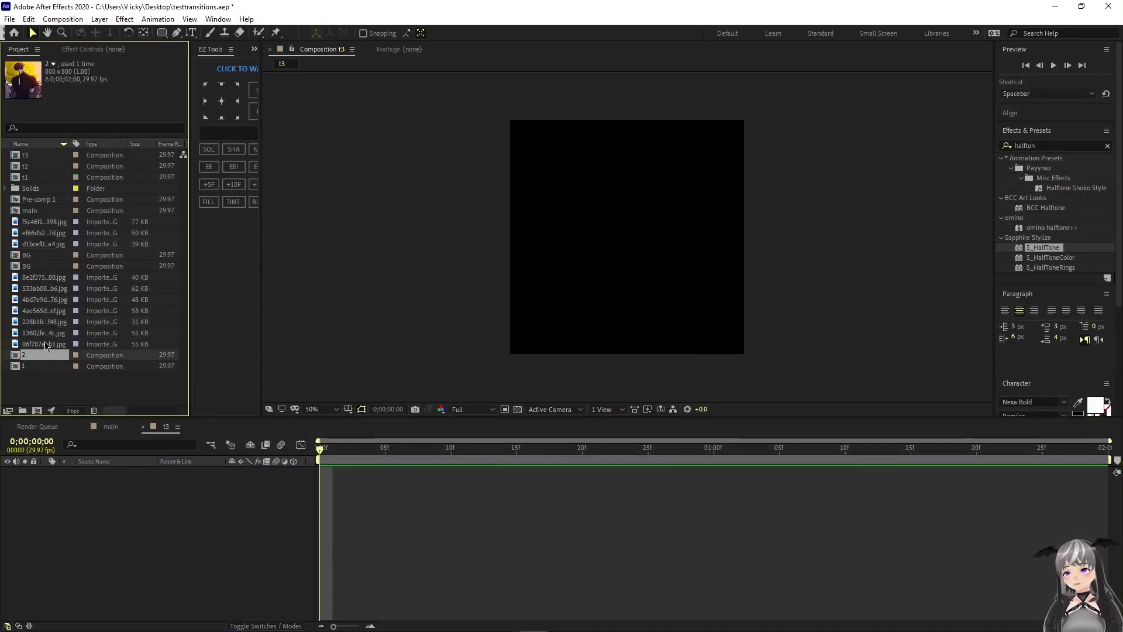
{"action": "left_click", "coordinate": [46, 344]}
{"action": "left_click_drag", "start_coordinate": [48, 346], "coordinate": [160, 478]}
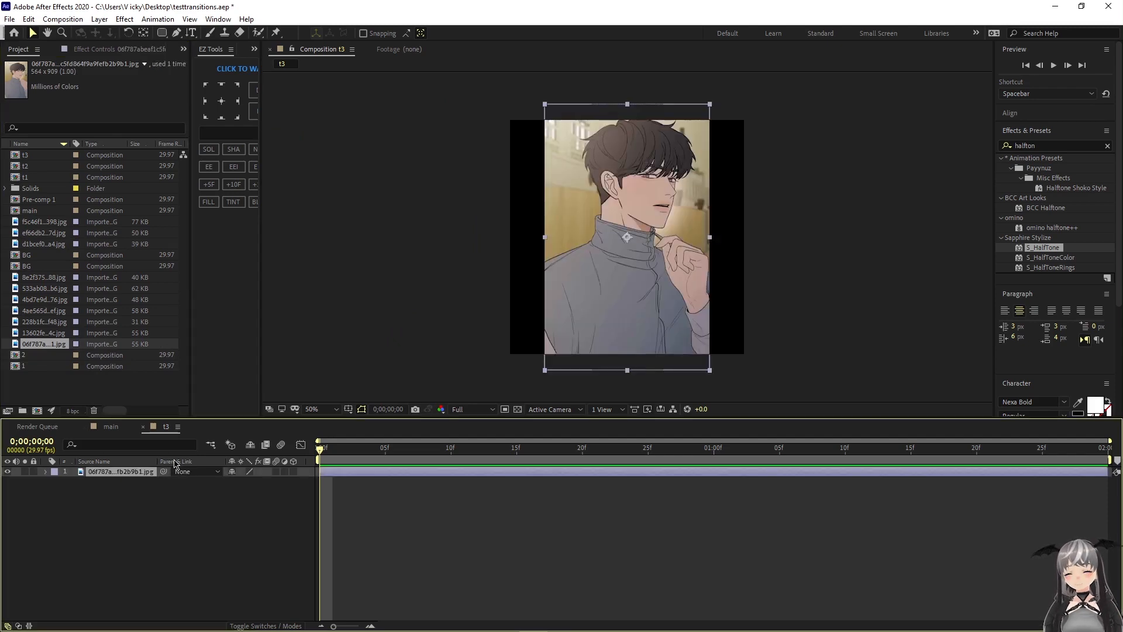
{"action": "key", "text": "s"}
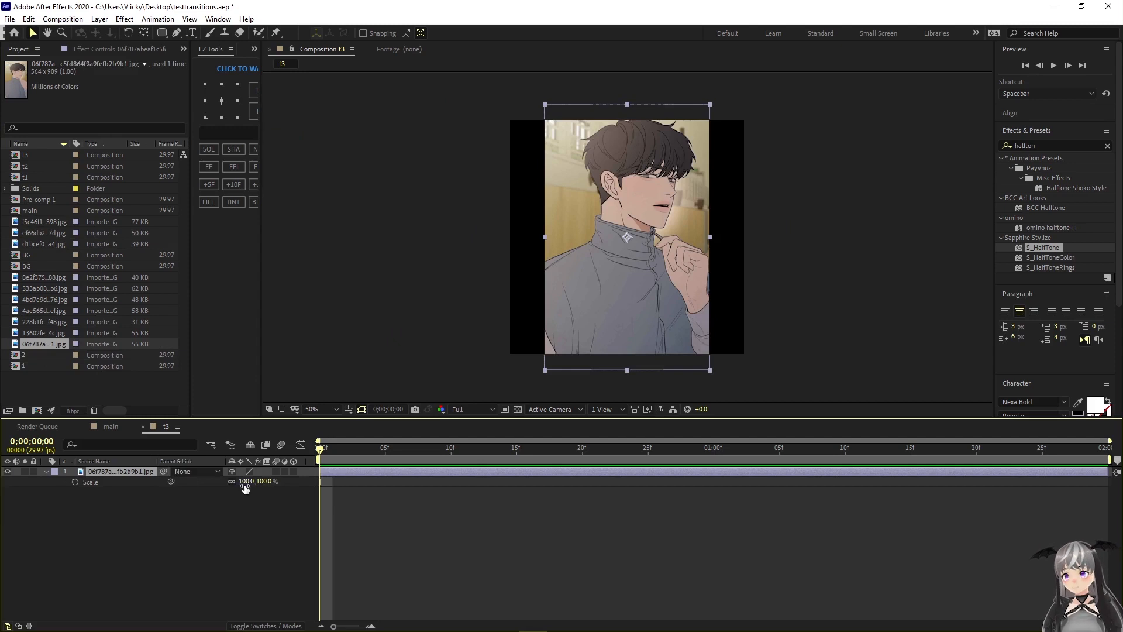
{"action": "key", "text": "p"}
{"action": "key", "text": "s"}
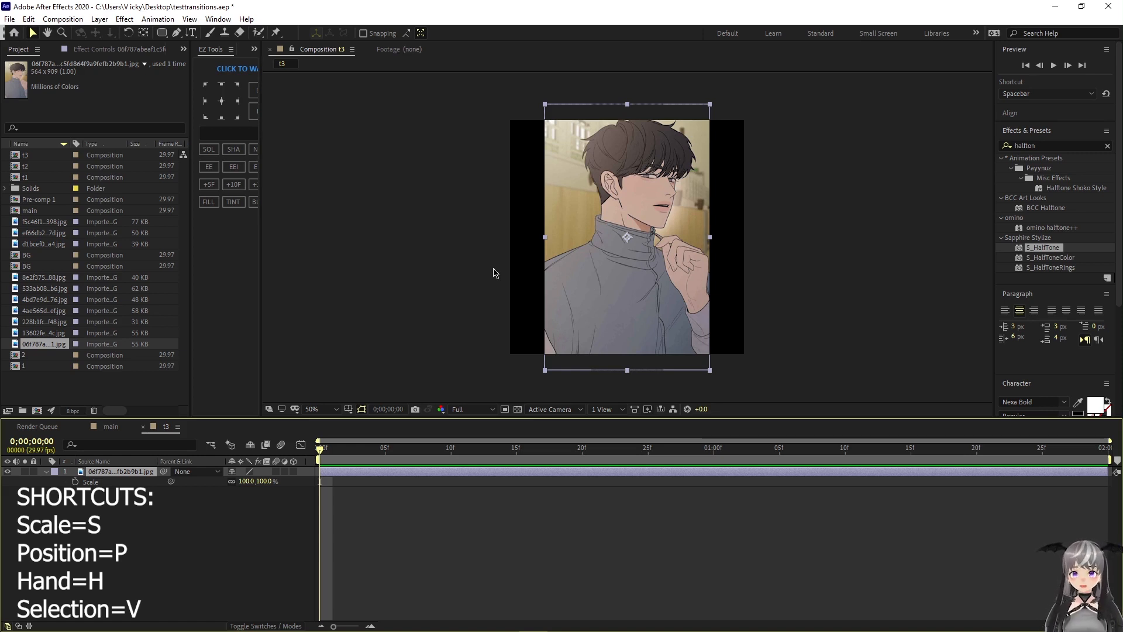
{"action": "key", "text": "s"}
{"action": "key", "text": "s"}
{"action": "left_click_drag", "start_coordinate": [249, 482], "coordinate": [384, 493]}
{"action": "key", "text": "p"}
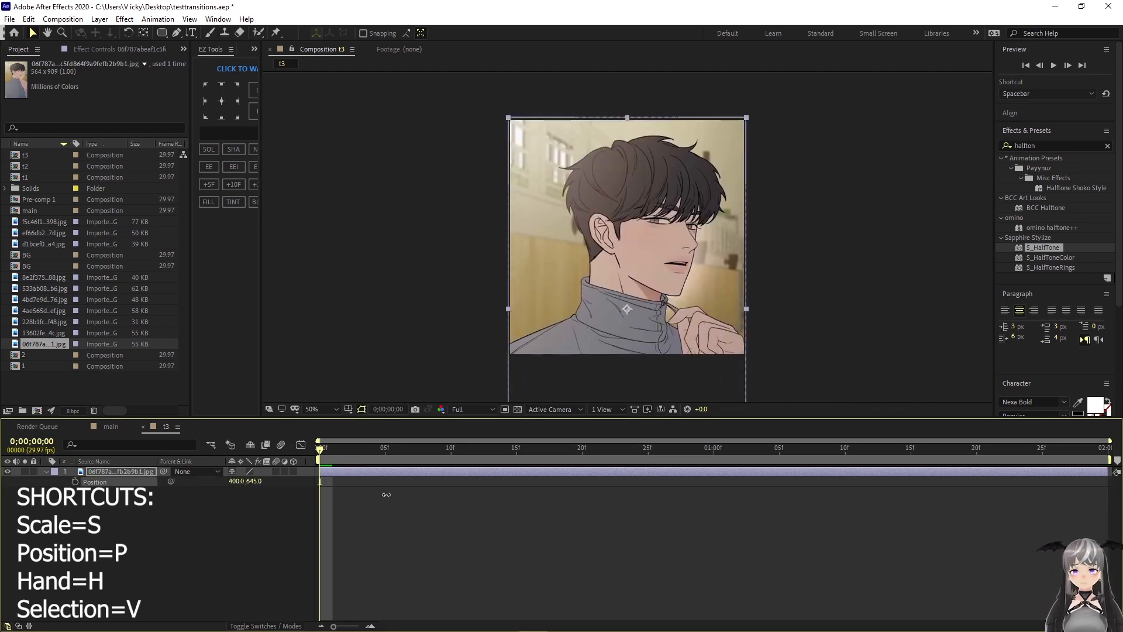
{"action": "right_click", "coordinate": [368, 470]}
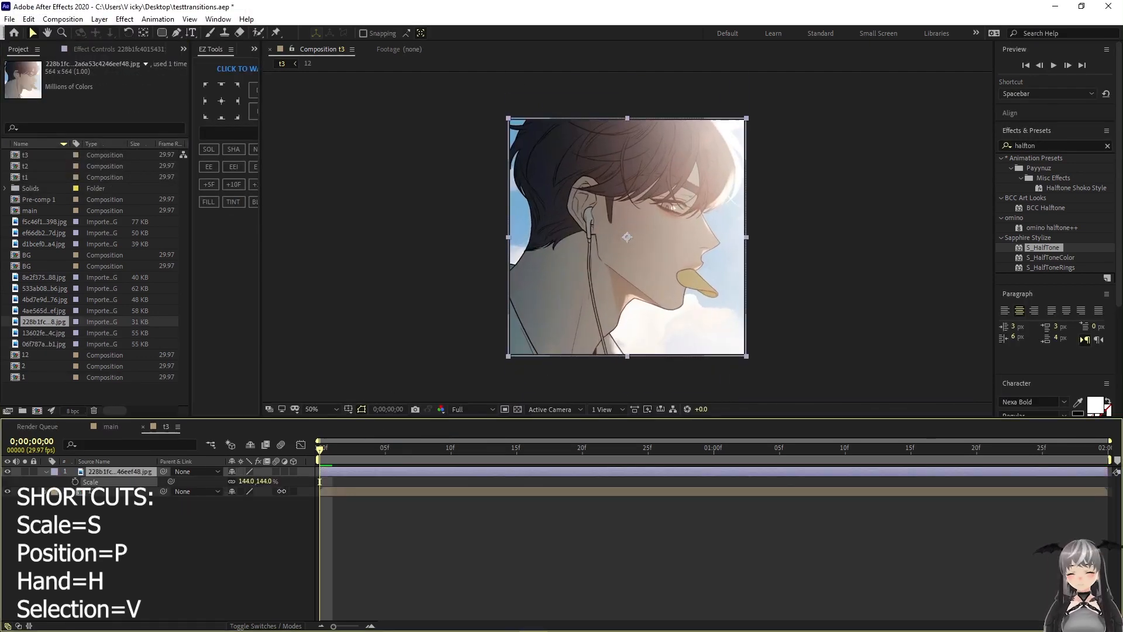
- Add the d1bcef0 image to composition t3, scale it to 146% to fill the frame, and pre-compose it as 14
{"action": "left_click", "coordinate": [44, 289]}
{"action": "left_click_drag", "start_coordinate": [44, 244], "coordinate": [117, 471]}
{"action": "key", "text": "s"}
{"action": "left_click_drag", "start_coordinate": [249, 482], "coordinate": [277, 484]}
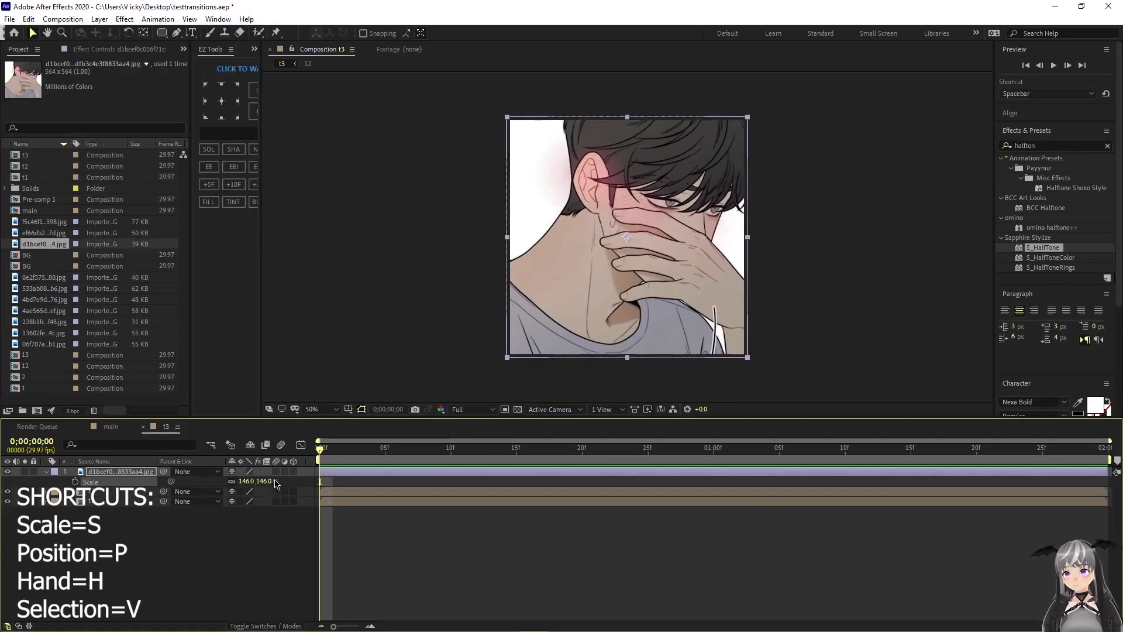
{"action": "right_click", "coordinate": [368, 471]}
{"action": "left_click", "coordinate": [391, 412]}
{"action": "type", "text": "14"}
{"action": "key", "text": "Return"}
- Add the ef66db2 image to composition t3, scale it to 146% to fill the frame, and pre-compose it as 15
{"action": "left_click_drag", "start_coordinate": [66, 231], "coordinate": [117, 471]}
{"action": "key", "text": "s"}
{"action": "left_click_drag", "start_coordinate": [248, 481], "coordinate": [276, 484]}
{"action": "right_click", "coordinate": [368, 472]}
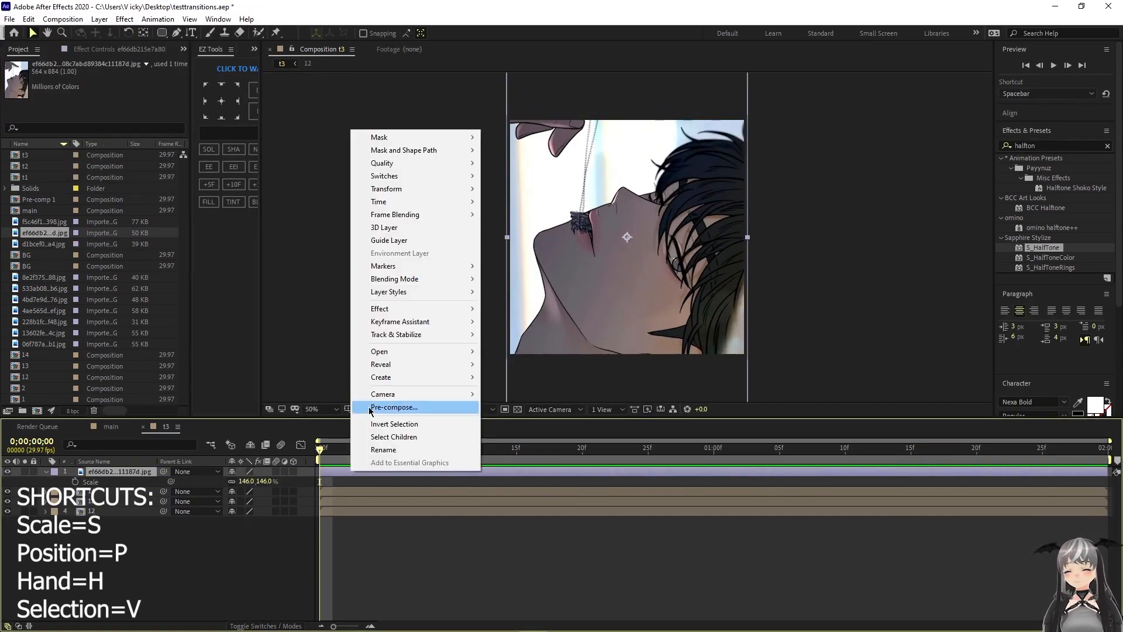
{"action": "left_click", "coordinate": [389, 404]}
{"action": "type", "text": "15"}
{"action": "key", "text": "Return"}
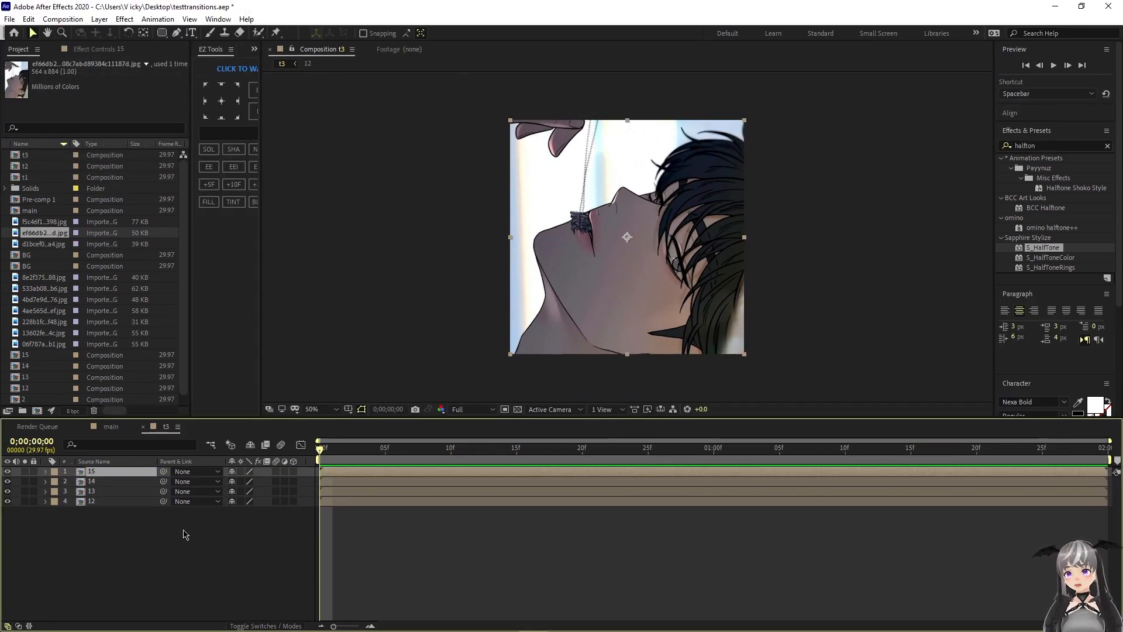
- Set the Scale of layers 12, 13, 14 and 15 together to 50%
{"action": "left_click_drag", "start_coordinate": [155, 548], "coordinate": [132, 465]}
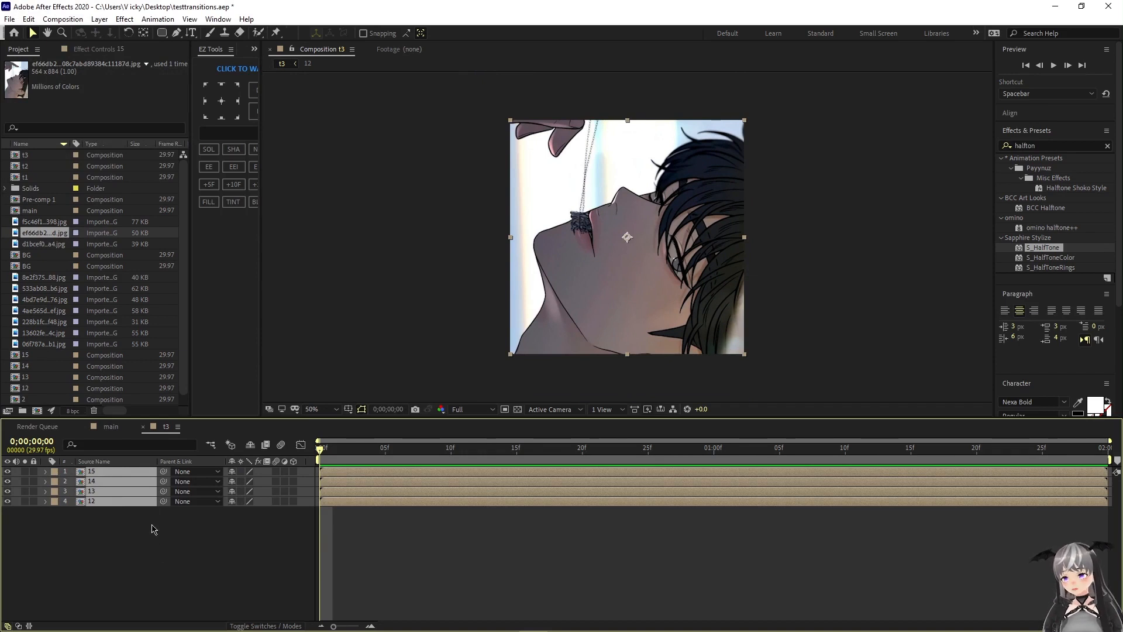
{"action": "key", "text": "s"}
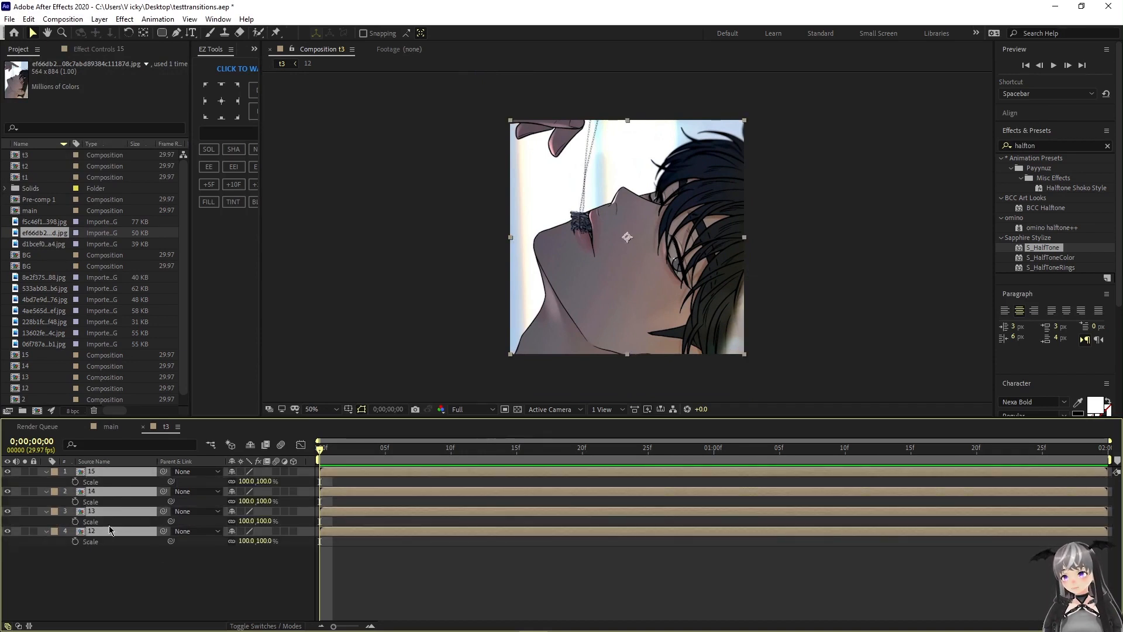
{"action": "left_click_drag", "start_coordinate": [104, 560], "coordinate": [99, 501]}
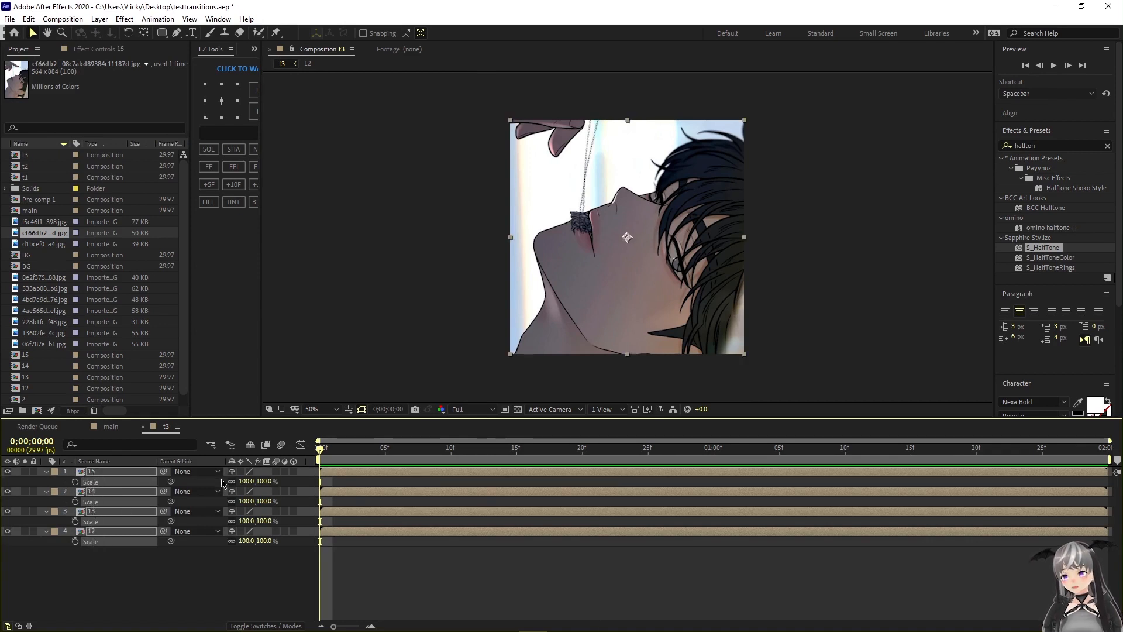
{"action": "left_click_drag", "start_coordinate": [240, 484], "coordinate": [213, 486]}
{"action": "left_click", "coordinate": [336, 409]}
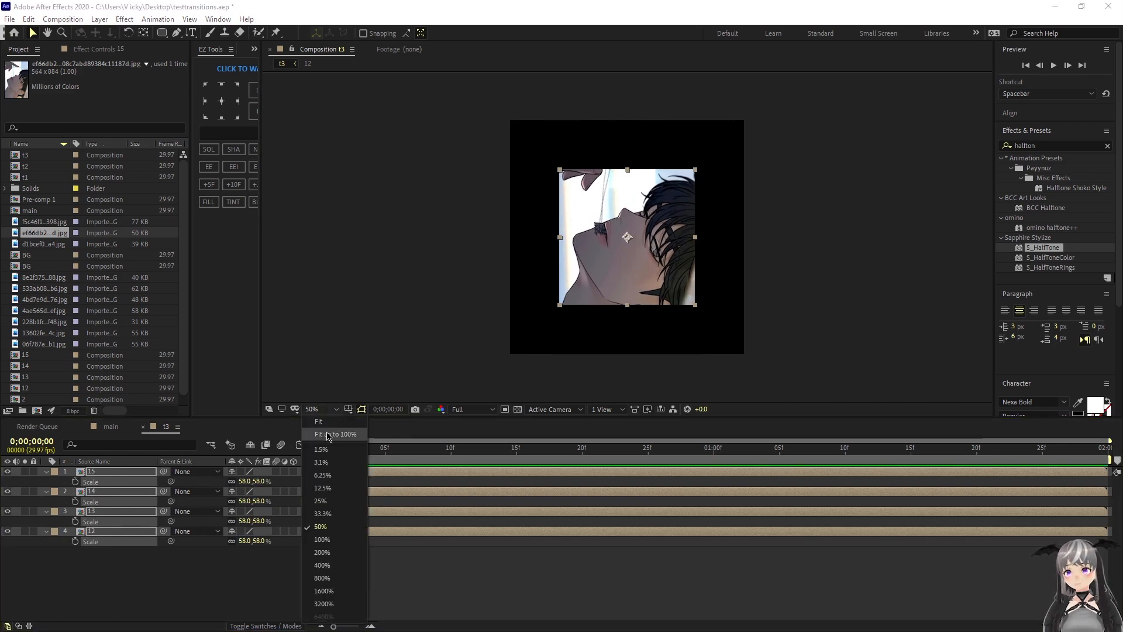
{"action": "left_click", "coordinate": [316, 448]}
{"action": "left_click", "coordinate": [245, 481]}
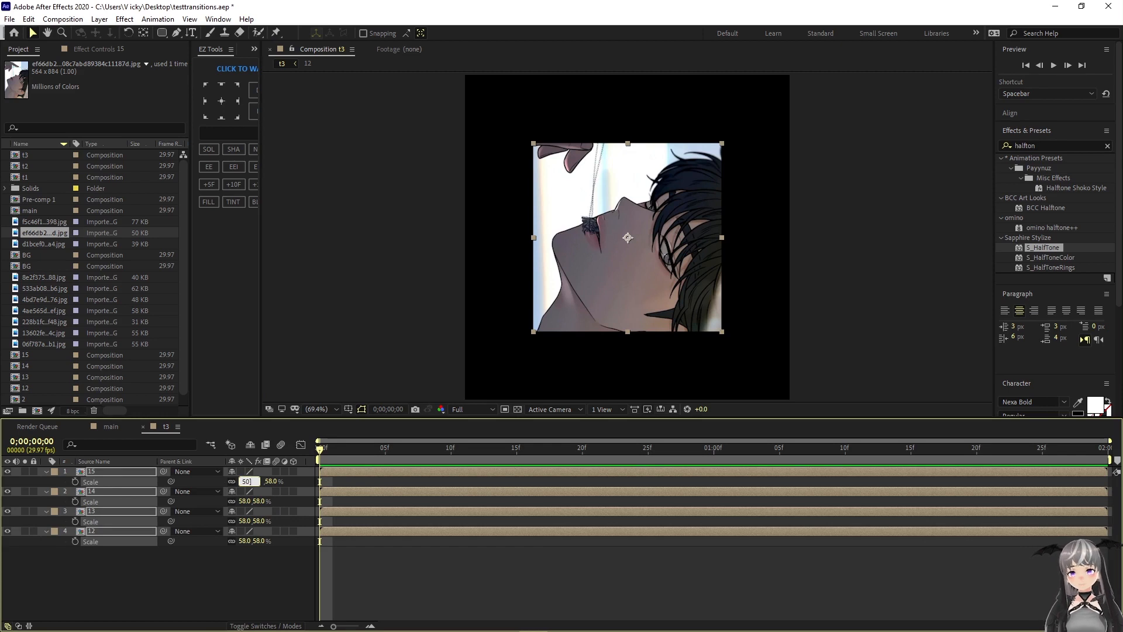
{"action": "type", "text": "50"}
{"action": "key", "text": "Return"}
{"action": "left_click", "coordinate": [155, 564]}
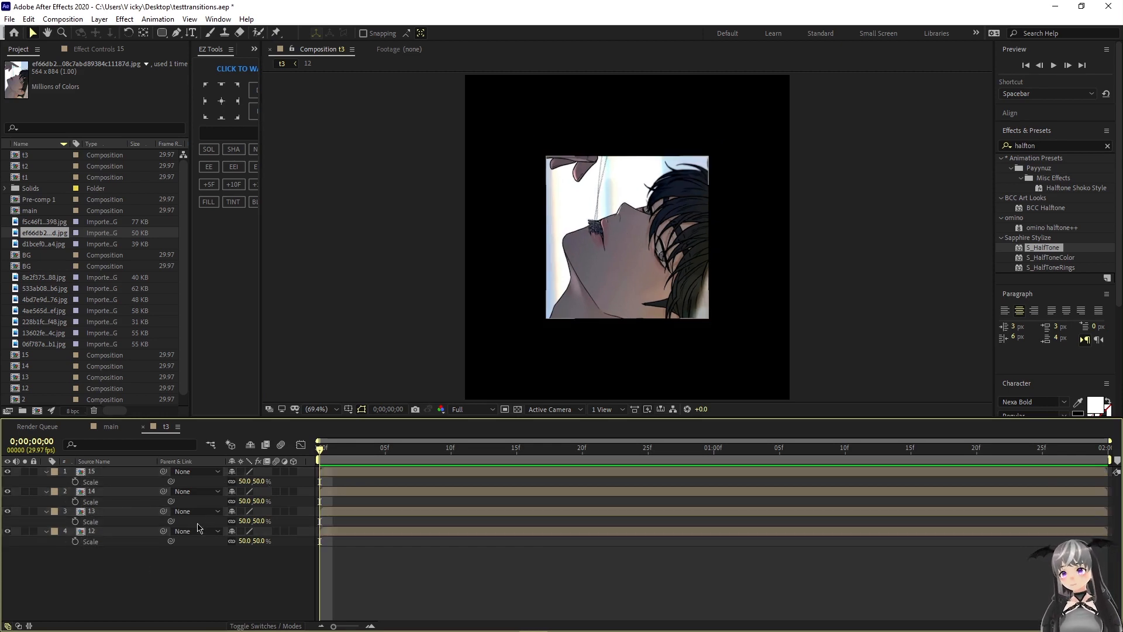
- Draw a mask with the Rounded Rectangle Tool on layer 15, just inside the edges of its picture
{"action": "left_click", "coordinate": [163, 34]}
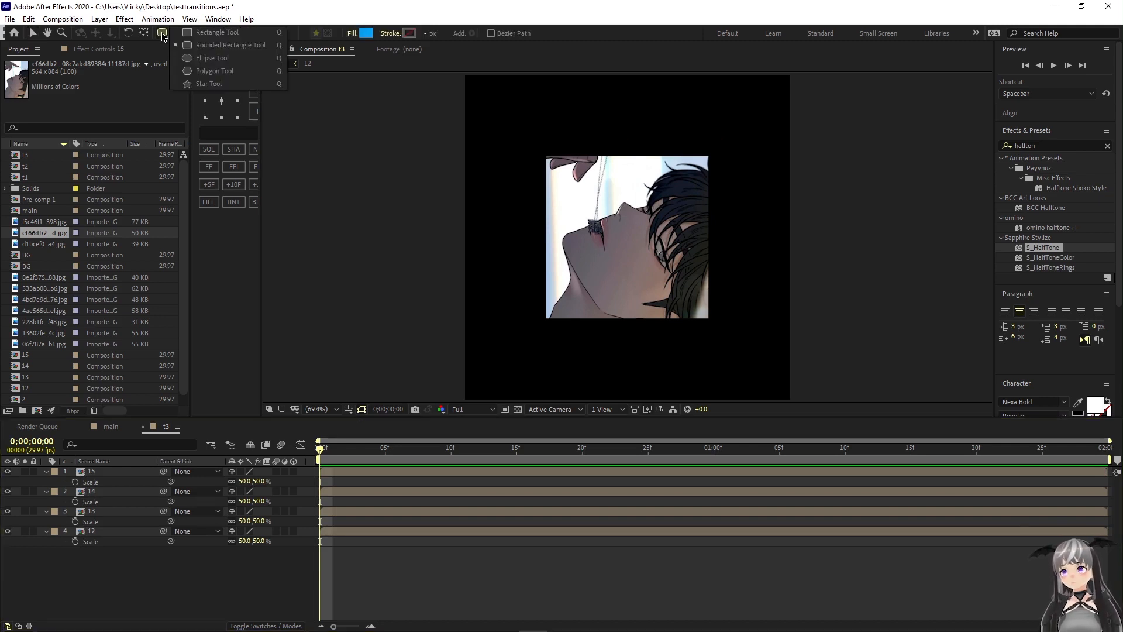
{"action": "key", "text": "q"}
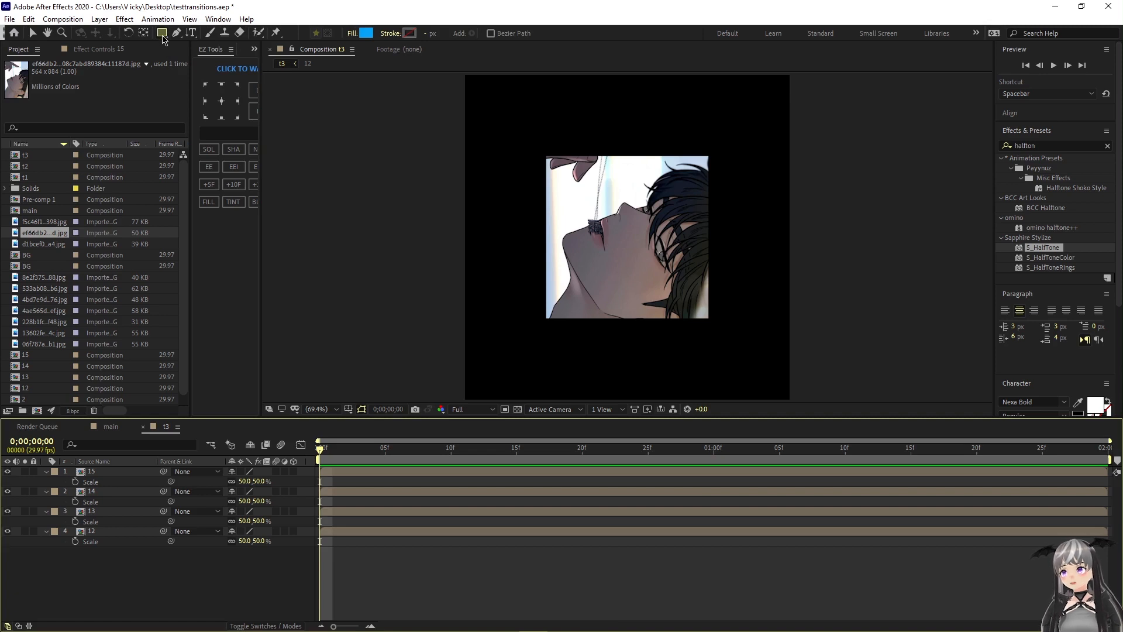
{"action": "left_click_drag", "start_coordinate": [163, 33], "coordinate": [272, 84]}
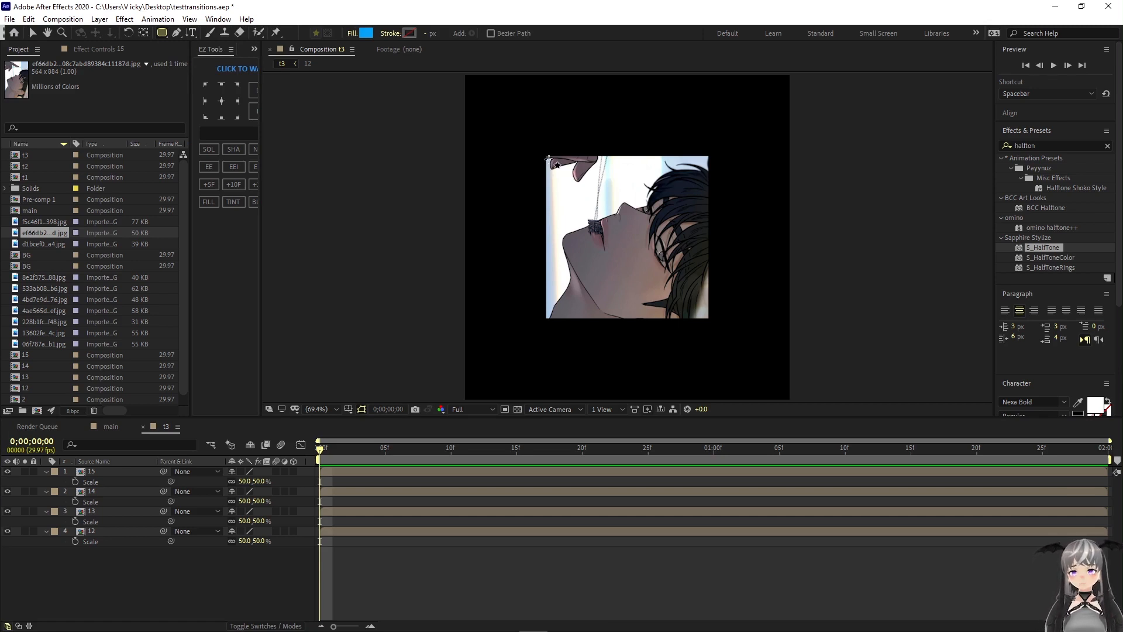
{"action": "left_click_drag", "start_coordinate": [549, 159], "coordinate": [580, 191]}
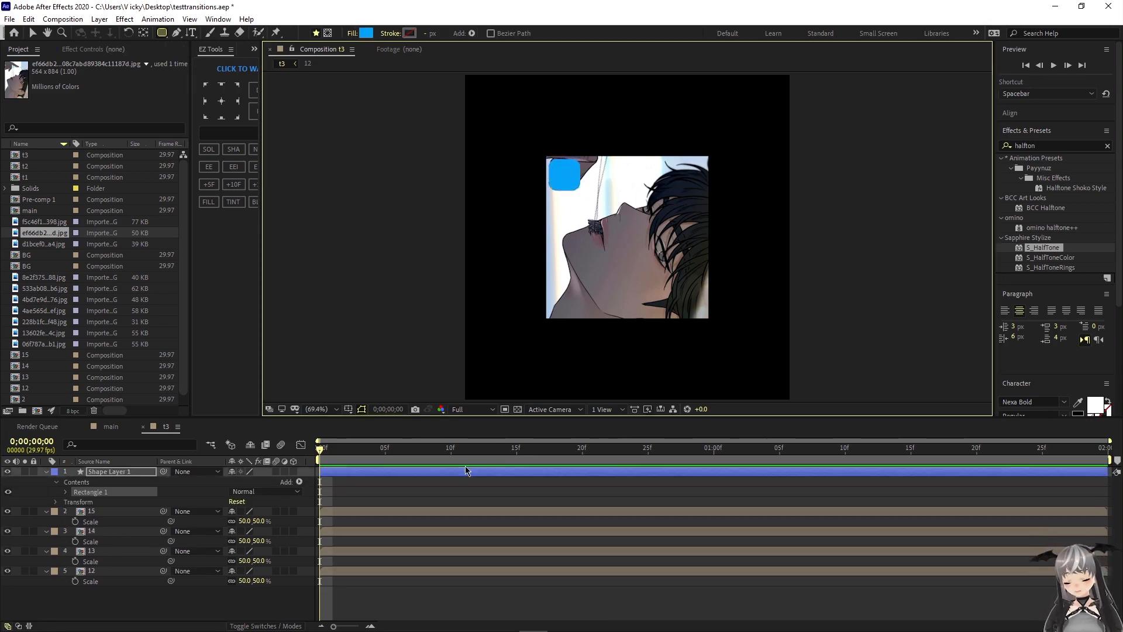
{"action": "key", "text": "ctrl+z"}
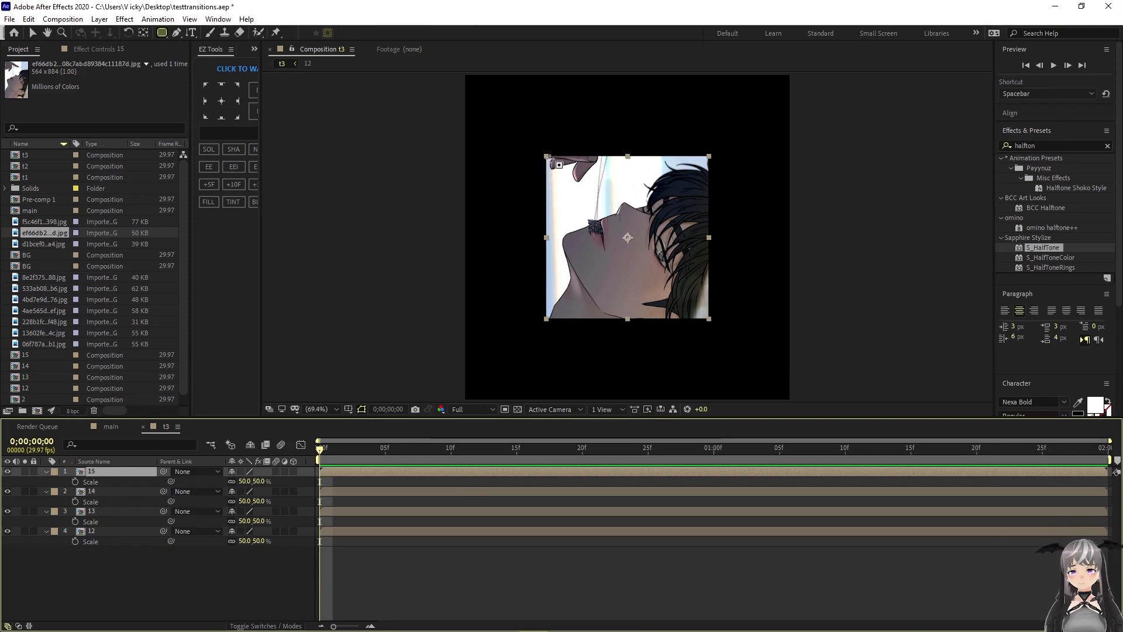
{"action": "left_click_drag", "start_coordinate": [548, 157], "coordinate": [707, 289]}
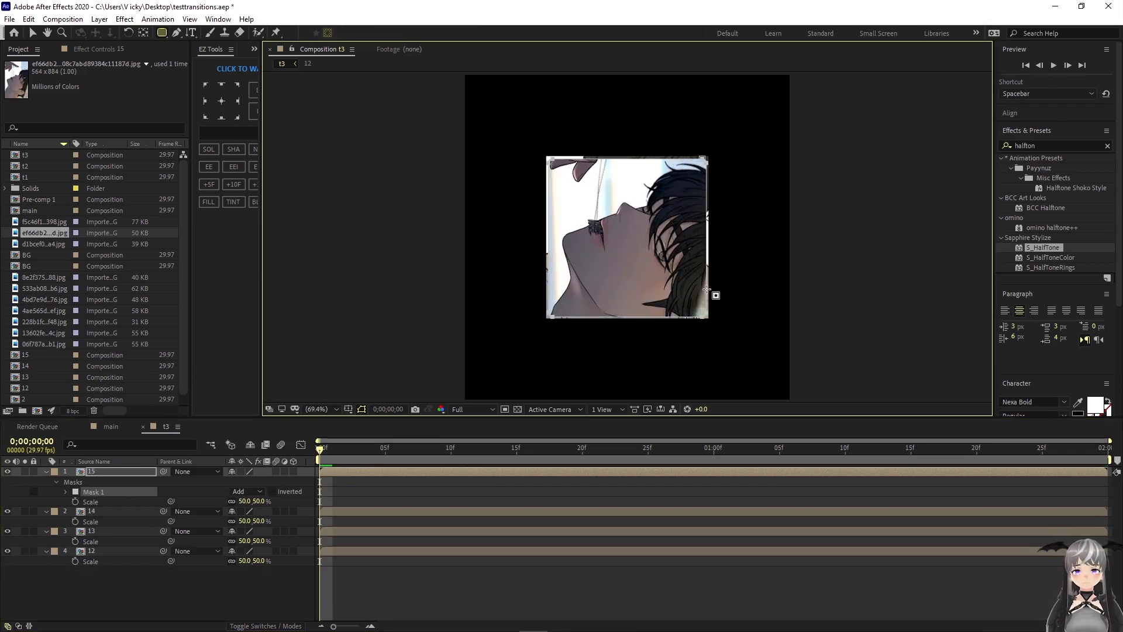
- Copy layer 15's rounded mask to layers 14, 13 and 12
{"action": "left_click", "coordinate": [115, 496]}
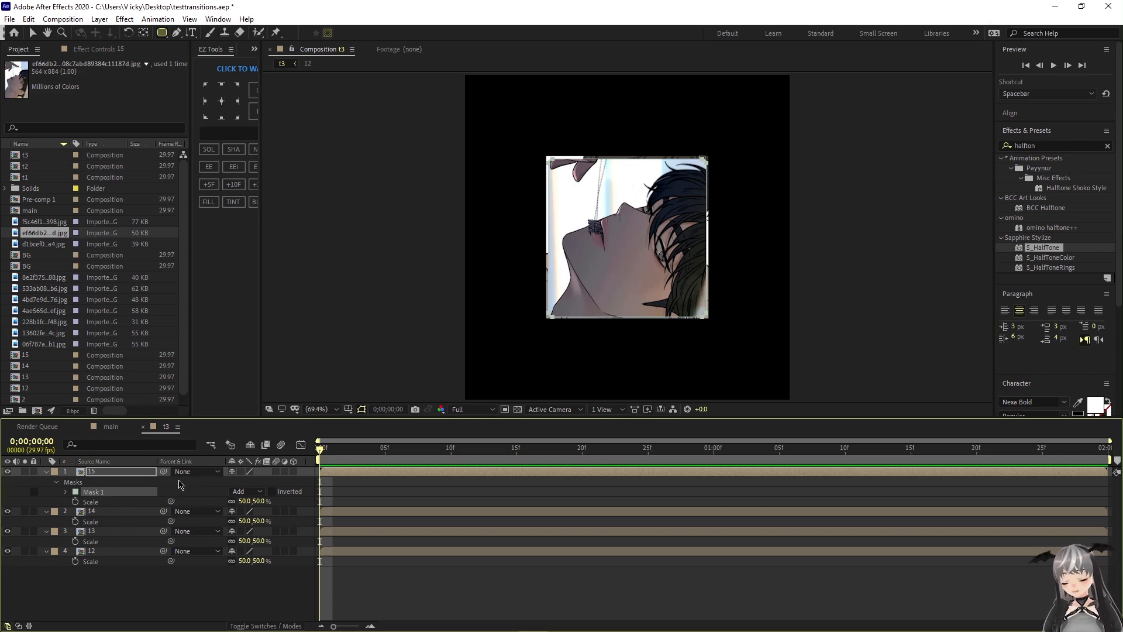
{"action": "key", "text": "ctrl+c"}
{"action": "left_click", "coordinate": [119, 512]}
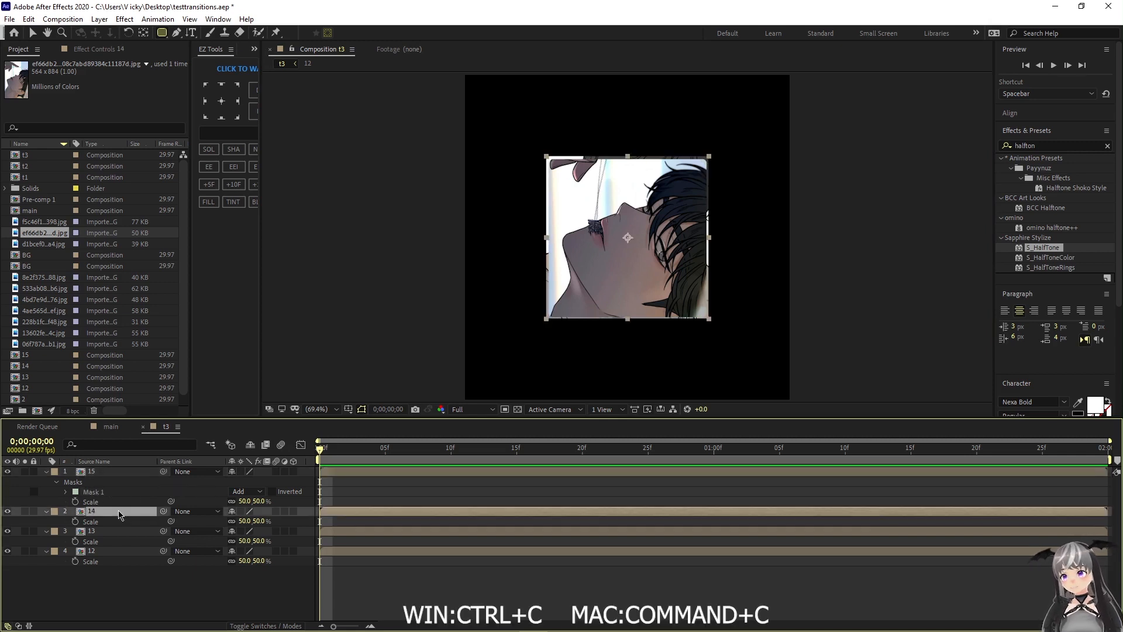
{"action": "key", "text": "ctrl+v"}
{"action": "left_click", "coordinate": [121, 543]}
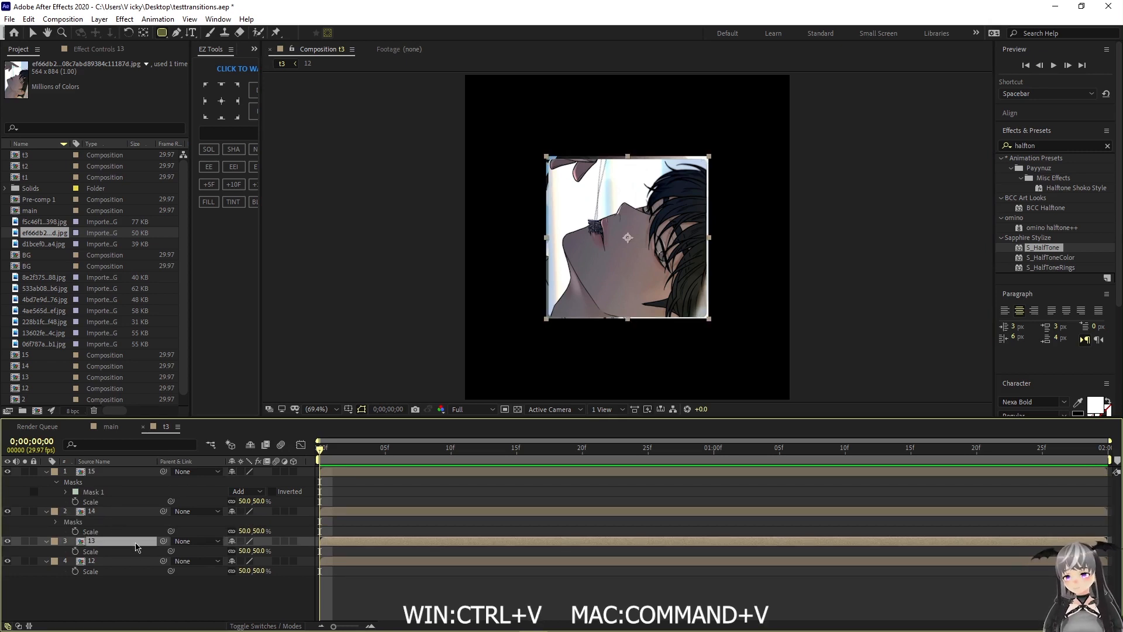
{"action": "key", "text": "ctrl+v"}
{"action": "left_click", "coordinate": [140, 573]}
{"action": "key", "text": "ctrl+v"}
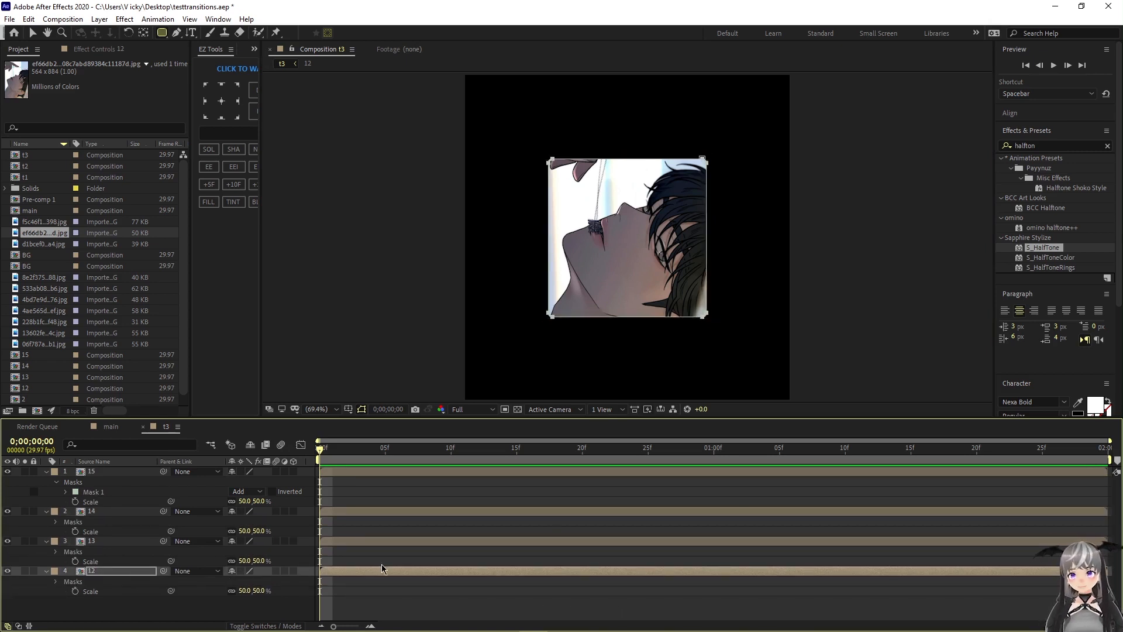
{"action": "left_click", "coordinate": [379, 596]}
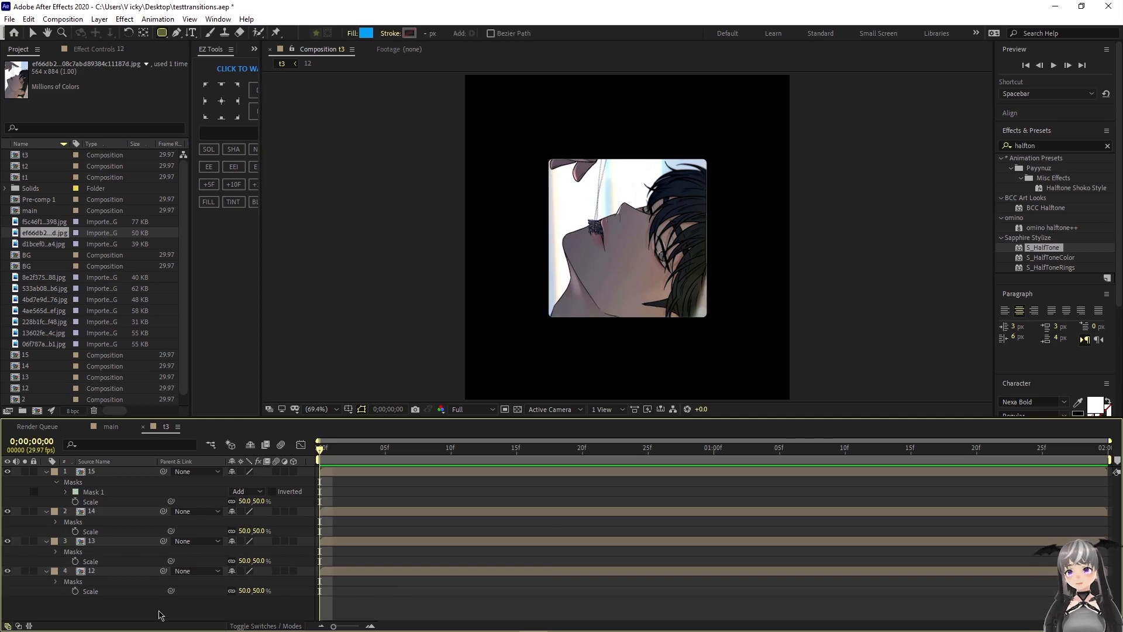
- Collapse the open properties of layers 12, 13, 14 and 15 and show the proportional grid over the composition
{"action": "left_click_drag", "start_coordinate": [161, 614], "coordinate": [112, 466]}
{"action": "key", "text": "u"}
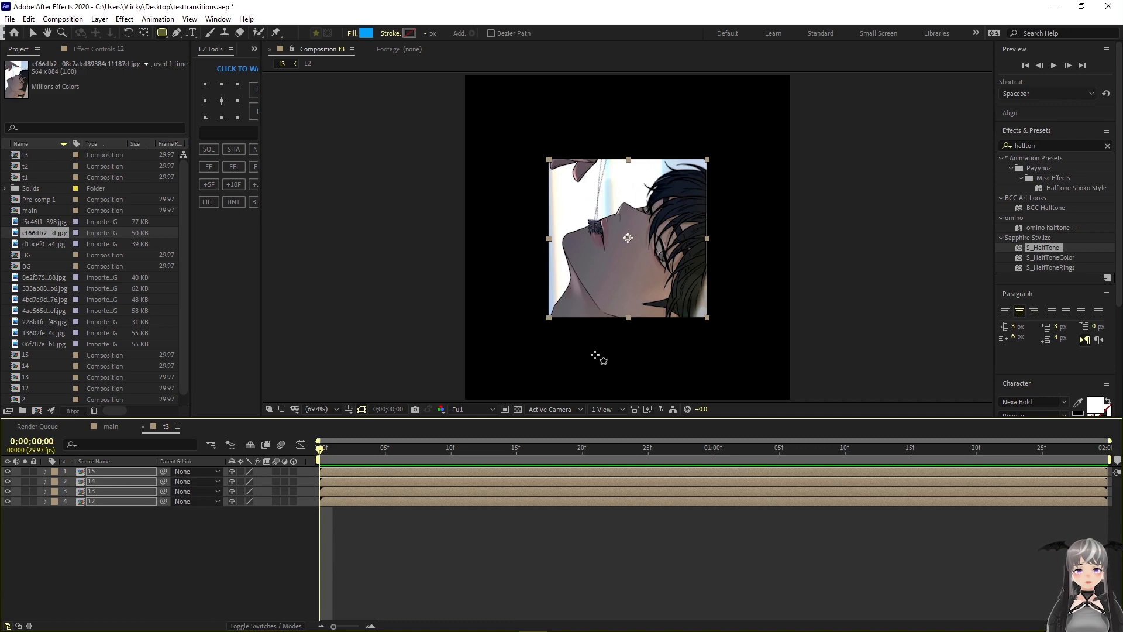
{"action": "key", "text": "v"}
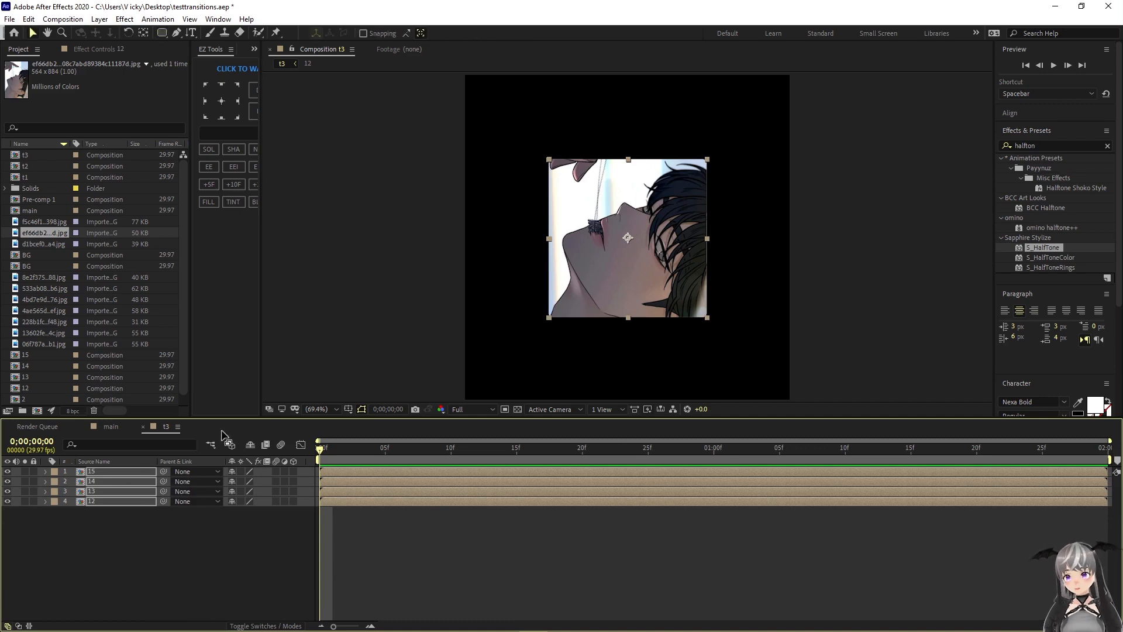
{"action": "left_click", "coordinate": [349, 410]}
{"action": "left_click", "coordinate": [348, 409]}
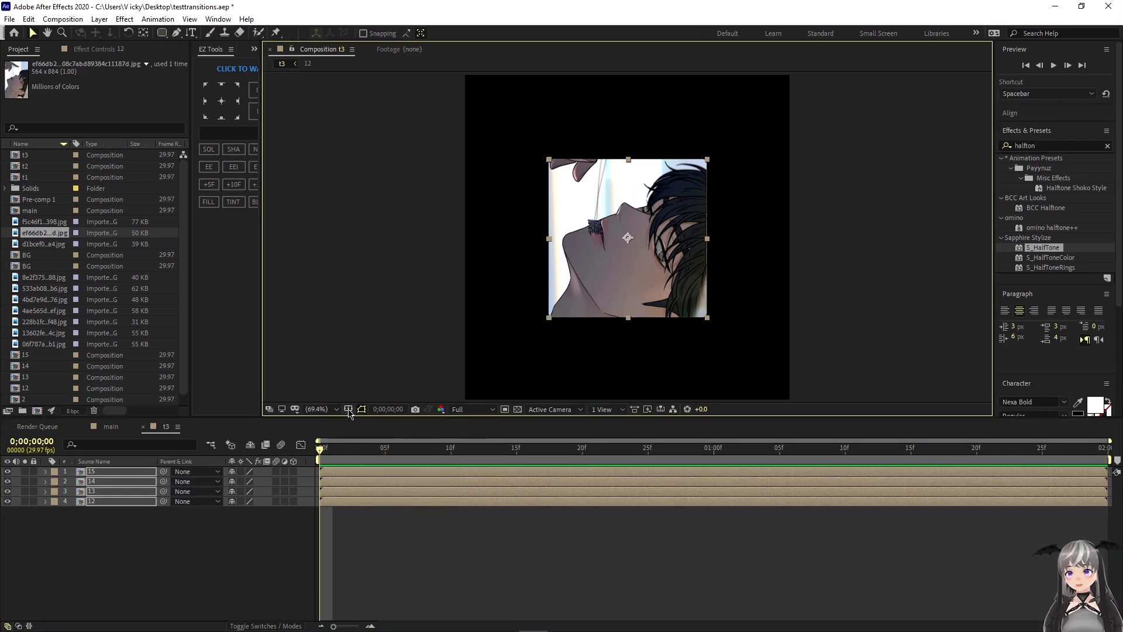
{"action": "left_click", "coordinate": [349, 410]}
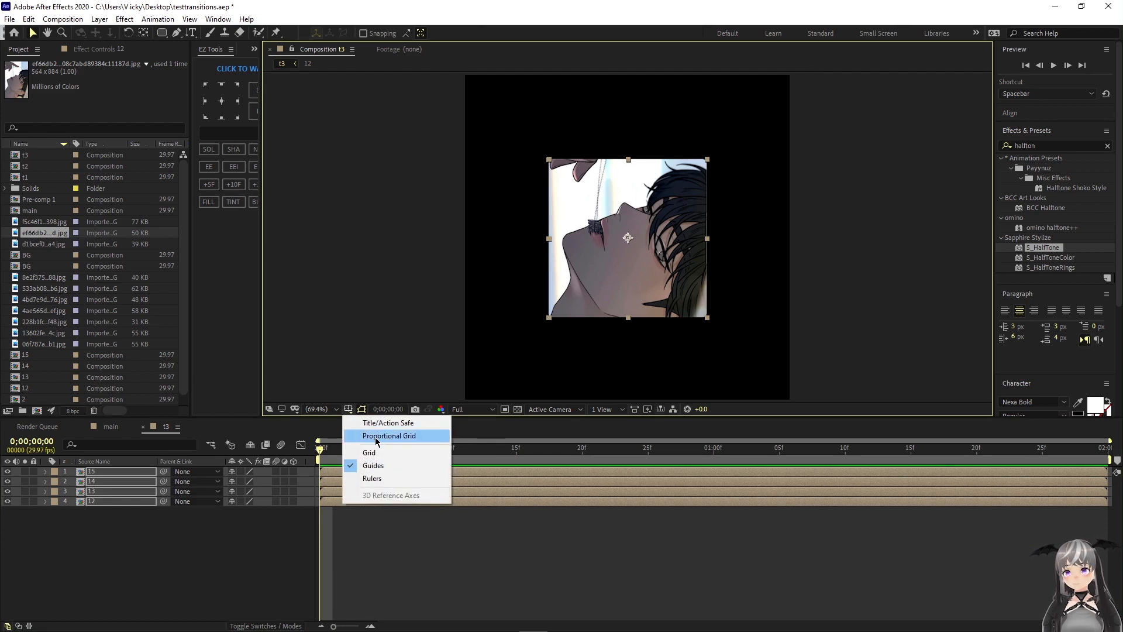
{"action": "left_click", "coordinate": [376, 437]}
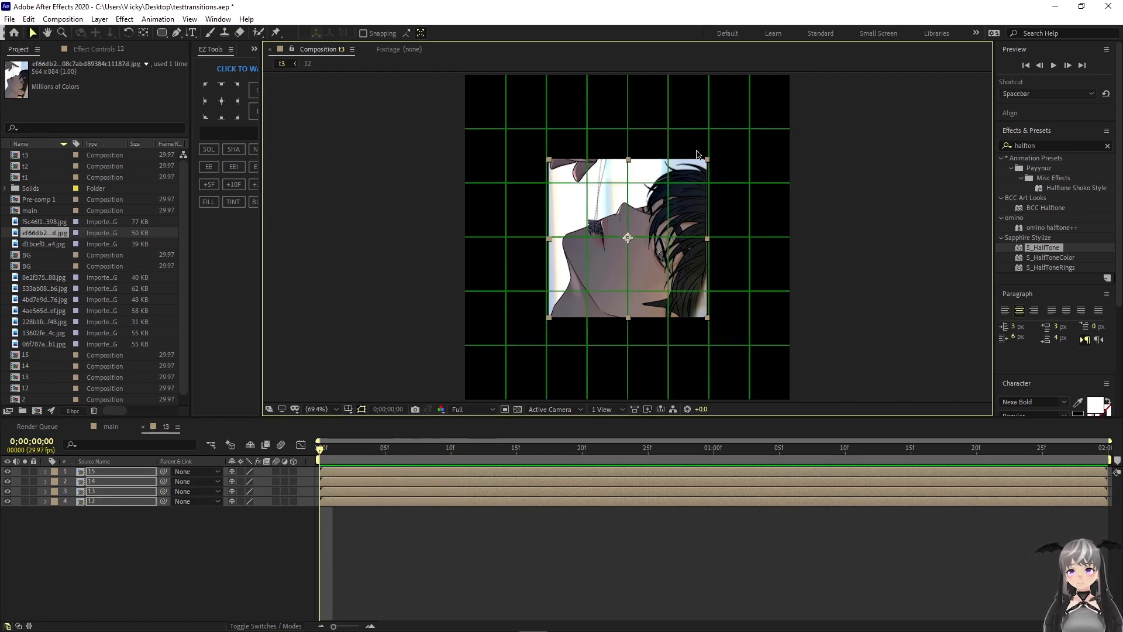
{"action": "left_click", "coordinate": [515, 564]}
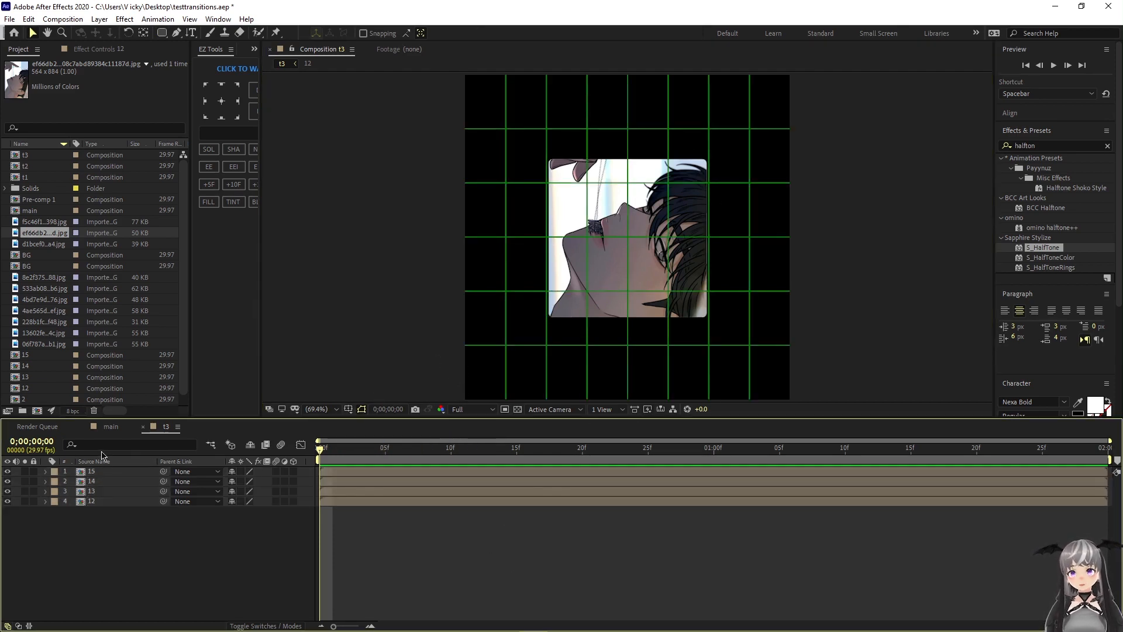
- Try moving layer 15 up to Position 400, 260, and undo a further sideways move
{"action": "left_click", "coordinate": [121, 474]}
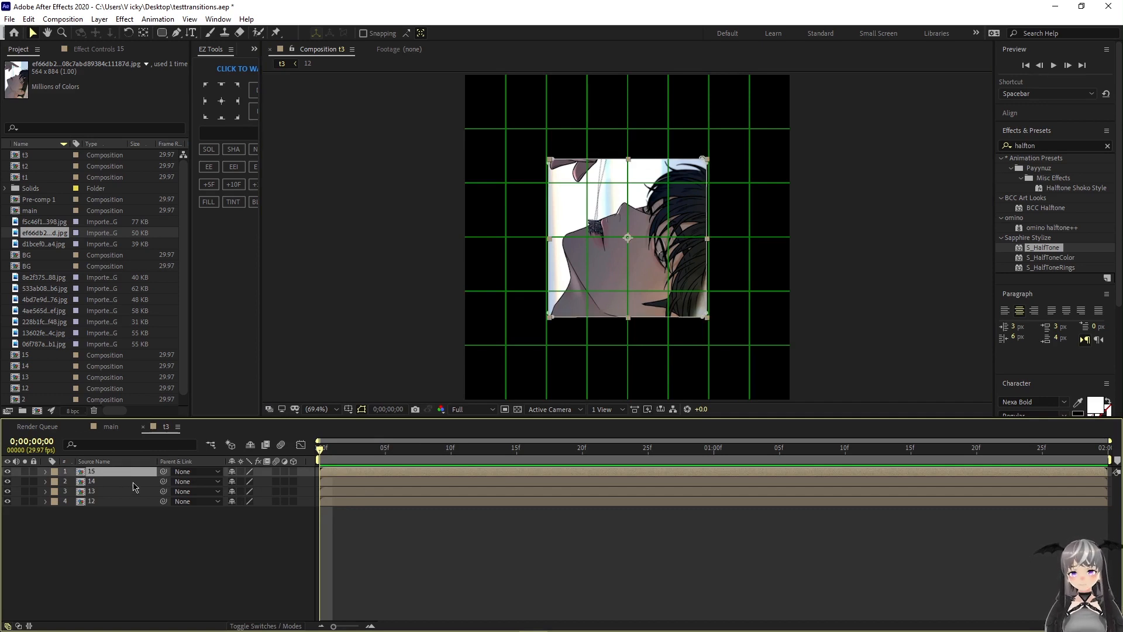
{"action": "key", "text": "p"}
{"action": "left_click_drag", "start_coordinate": [255, 481], "coordinate": [152, 488]}
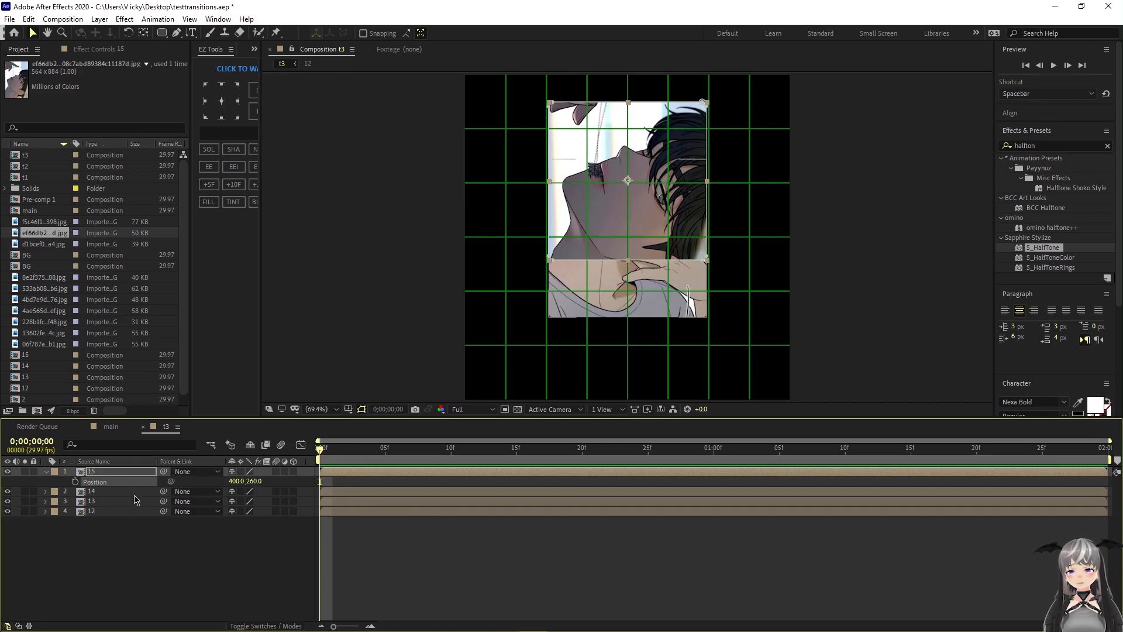
{"action": "left_click_drag", "start_coordinate": [236, 481], "coordinate": [339, 483]}
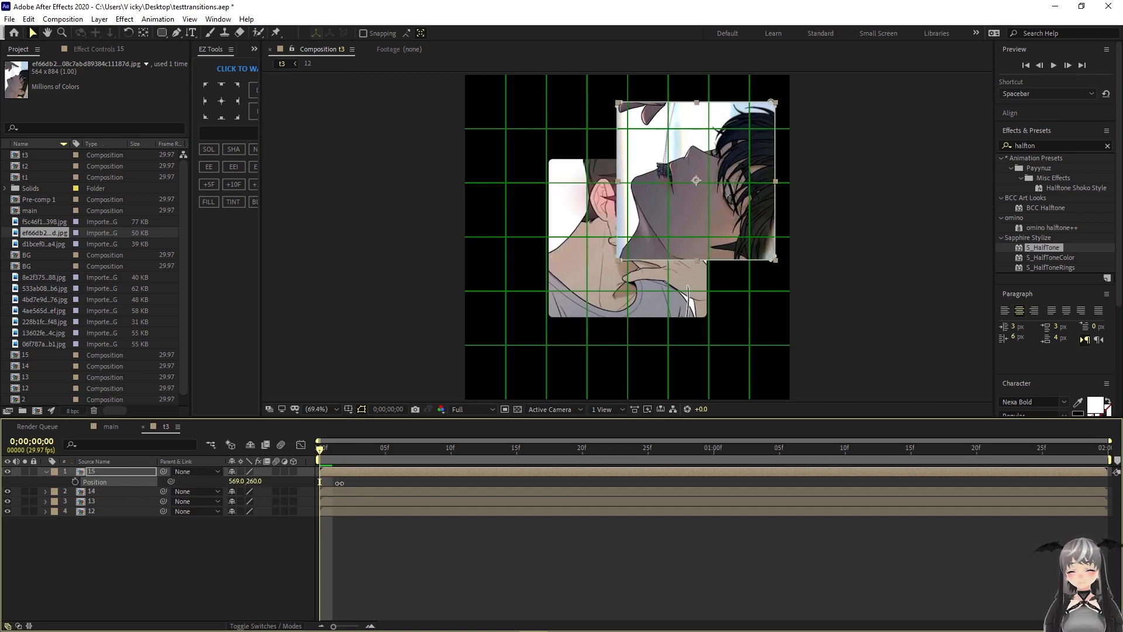
{"action": "key", "text": "ctrl+z"}
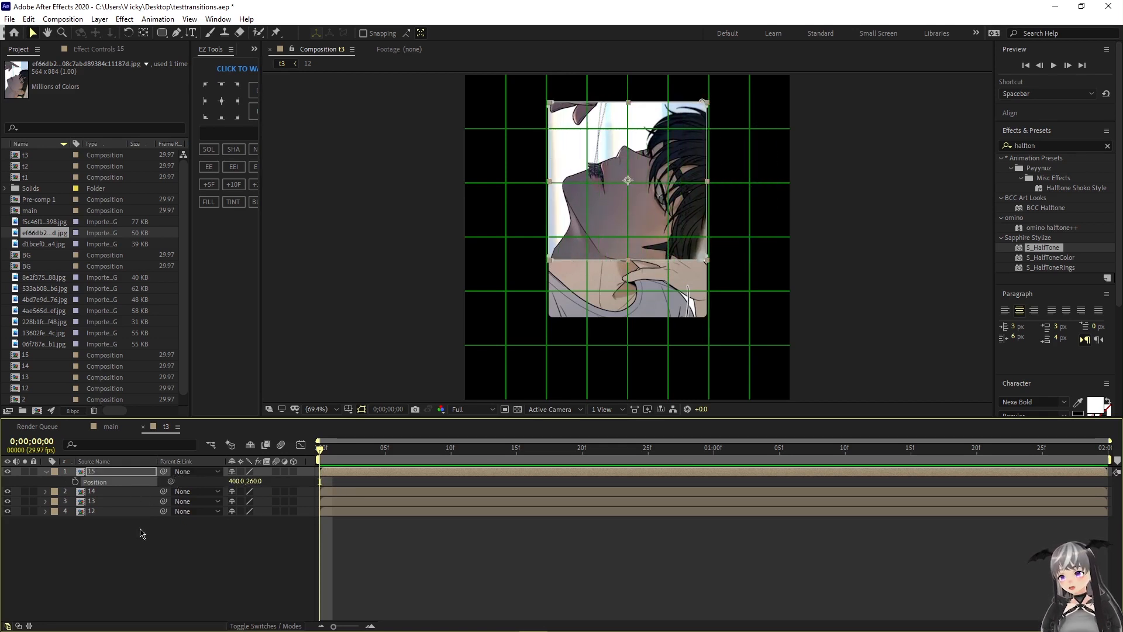
- Set the Scale of layers 12, 13, 14 and 15 together to 35%
{"action": "key", "text": "s"}
{"action": "left_click", "coordinate": [128, 522]}
{"action": "key", "text": "ctrl+a"}
{"action": "key", "text": "s"}
{"action": "key", "text": "s"}
{"action": "left_click", "coordinate": [244, 481]}
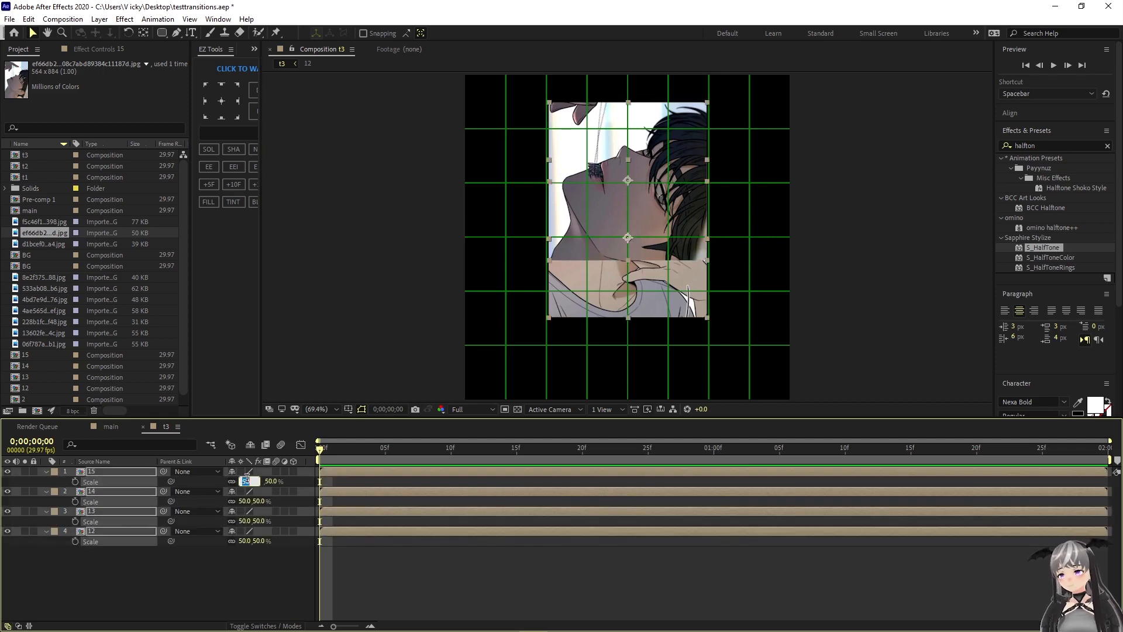
{"action": "type", "text": "30"}
{"action": "key", "text": "Return"}
{"action": "left_click", "coordinate": [244, 481]}
{"action": "type", "text": "35"}
{"action": "key", "text": "Return"}
- Spread the pictures two by two: layer 15 upper right, 14 upper left, 12 lower left and 13 lower right
{"action": "left_click_drag", "start_coordinate": [696, 175], "coordinate": [708, 187]}
{"action": "left_click_drag", "start_coordinate": [626, 252], "coordinate": [543, 335]}
{"action": "left_click", "coordinate": [634, 355]}
{"action": "left_click_drag", "start_coordinate": [691, 342], "coordinate": [691, 338]}
- Increase the Scale of all four picture layers together so they nearly fill their quadrants with gaps between them
{"action": "left_click", "coordinate": [229, 576]}
{"action": "key", "text": "ctrl+a"}
{"action": "left_click_drag", "start_coordinate": [243, 482], "coordinate": [261, 481]}
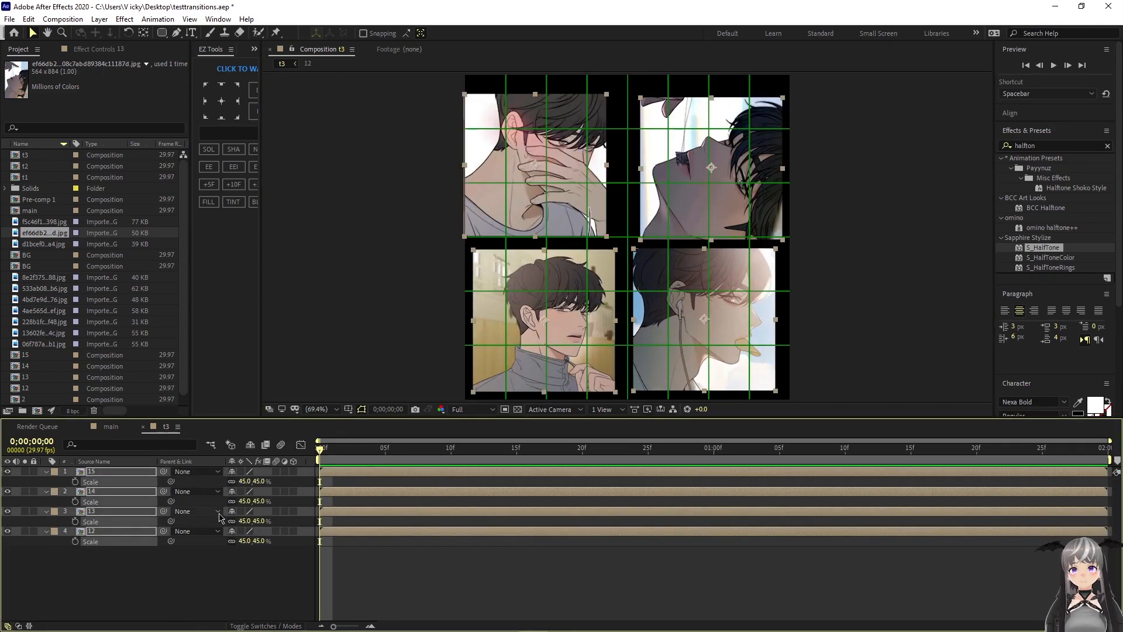
{"action": "left_click", "coordinate": [490, 556]}
- Align the upper pictures to the grid, moving layer 15 to about 597.5, 223.8 and layer 14 to about 199.6, 219.8
{"action": "left_click", "coordinate": [657, 136]}
{"action": "key", "text": "s"}
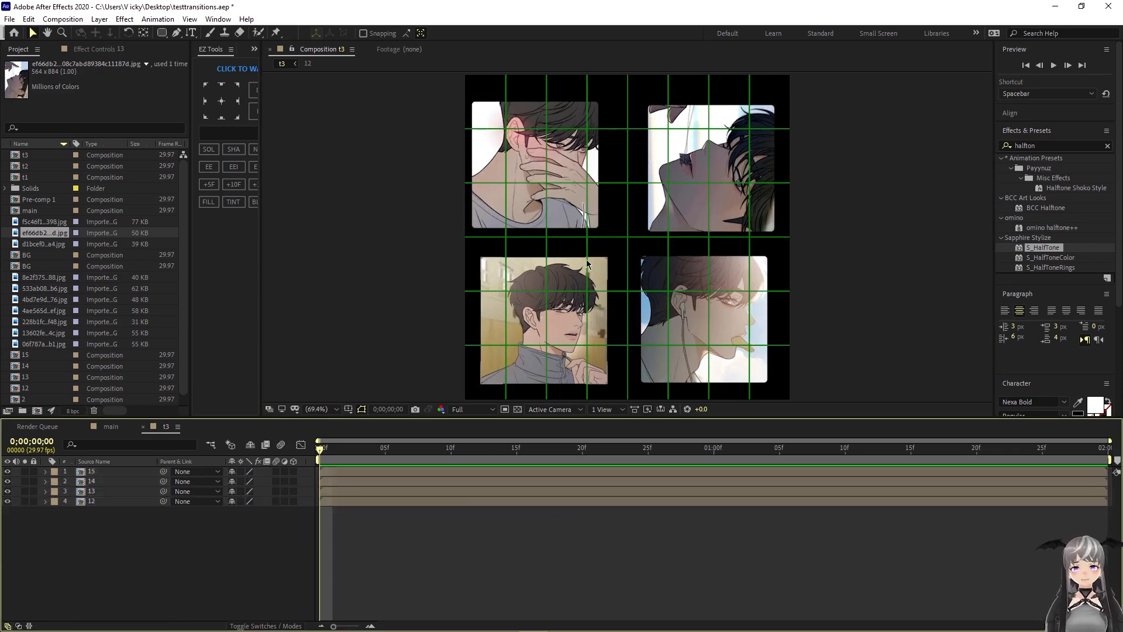
{"action": "key", "text": "p"}
{"action": "left_click_drag", "start_coordinate": [706, 204], "coordinate": [699, 198]}
{"action": "mouse_move", "coordinate": [562, 178]}
{"action": "left_mouse_down"}
{"action": "mouse_move", "coordinate": [603, 183]}
{"action": "mouse_move", "coordinate": [574, 178]}
{"action": "left_mouse_up"}
{"action": "left_click", "coordinate": [676, 196]}
{"action": "left_click_drag", "start_coordinate": [677, 199], "coordinate": [680, 204]}
- Align the lower pictures to the grid, moving layer 13 to about 597.5, 603.2 and layer 12 to about 193.9, 604.0
{"action": "left_click_drag", "start_coordinate": [563, 329], "coordinate": [563, 326]}
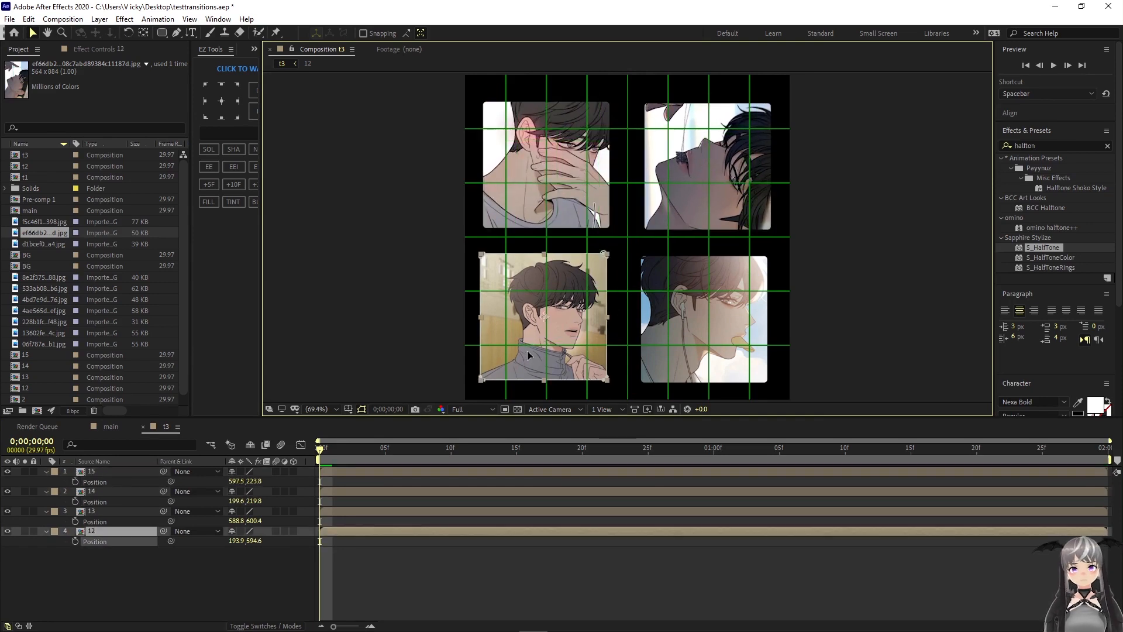
{"action": "left_click", "coordinate": [664, 350]}
{"action": "left_click_drag", "start_coordinate": [664, 347], "coordinate": [667, 349]}
{"action": "scroll", "coordinate": [573, 327], "scroll_direction": "up", "scroll_amount": 1}
{"action": "left_click_drag", "start_coordinate": [561, 327], "coordinate": [561, 333]}
{"action": "left_click", "coordinate": [362, 339]}
{"action": "scroll", "coordinate": [363, 339], "scroll_direction": "down", "scroll_amount": 1}
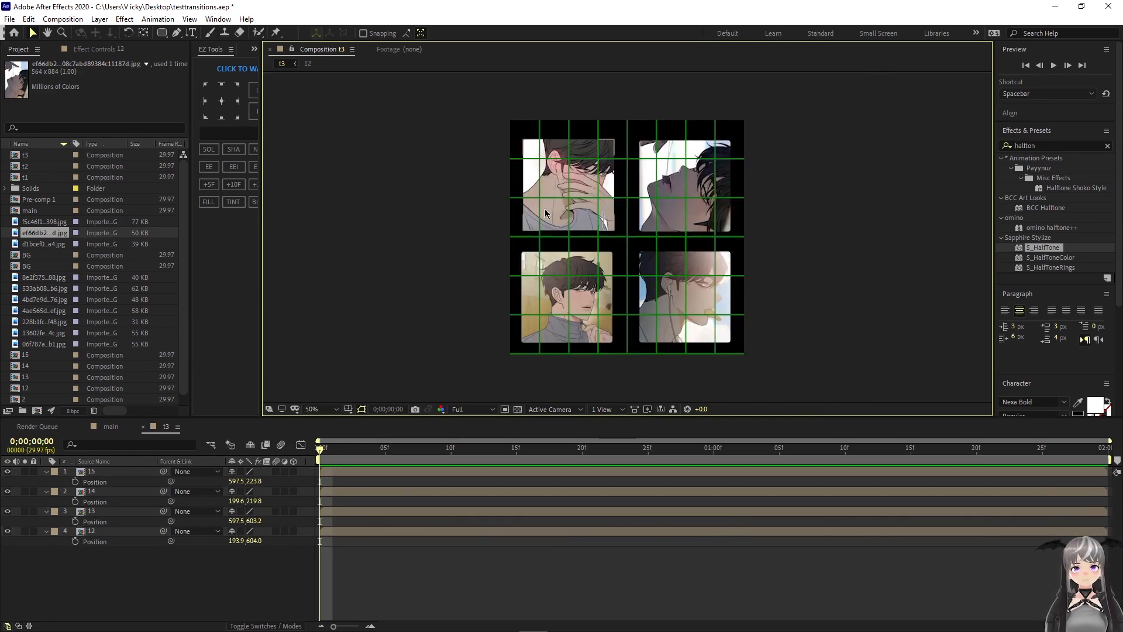
- Fine-tune the Position values of layers 12 and 13 against the grid's centre lines
{"action": "left_click_drag", "start_coordinate": [176, 568], "coordinate": [159, 480]}
{"action": "key", "text": "p"}
{"action": "left_click", "coordinate": [175, 550]}
{"action": "scroll", "coordinate": [561, 360], "scroll_direction": "up", "scroll_amount": 2}
{"action": "left_click", "coordinate": [559, 358]}
{"action": "key", "text": "p"}
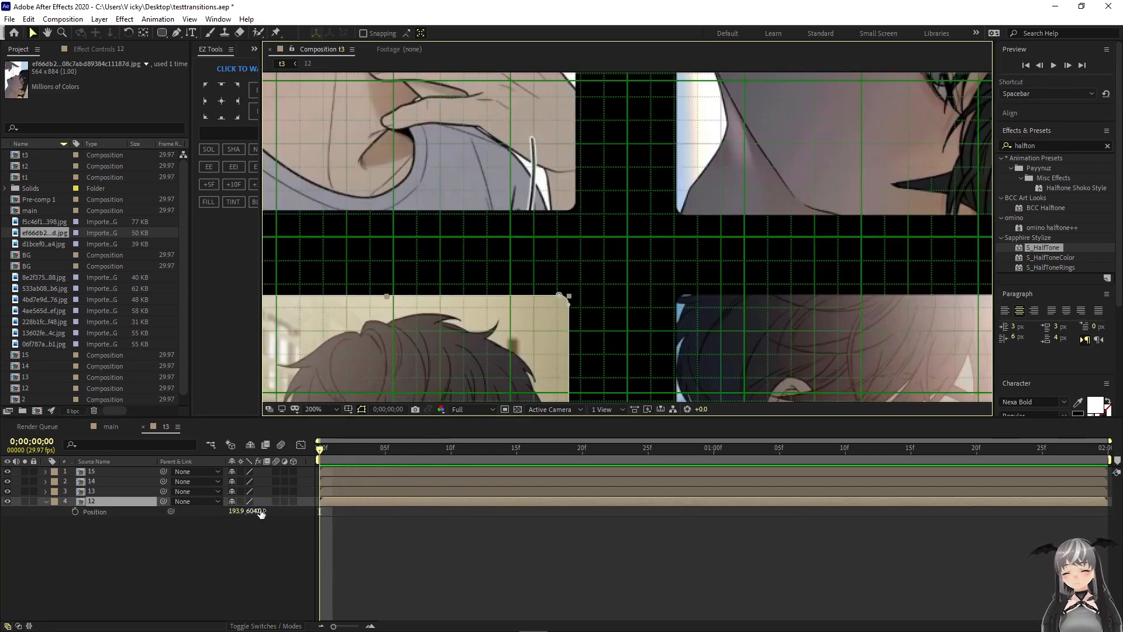
{"action": "mouse_move", "coordinate": [256, 511]}
{"action": "left_mouse_down"}
{"action": "mouse_move", "coordinate": [256, 489]}
{"action": "mouse_move", "coordinate": [239, 521]}
{"action": "mouse_move", "coordinate": [240, 483]}
{"action": "mouse_move", "coordinate": [238, 521]}
{"action": "left_mouse_up"}
{"action": "left_click", "coordinate": [702, 340]}
{"action": "key", "text": "p"}
{"action": "scroll", "coordinate": [580, 313], "scroll_direction": "down", "scroll_amount": 2}
{"action": "scroll", "coordinate": [579, 312], "scroll_direction": "up", "scroll_amount": 2}
- Even out the spacing with Positions of 596.5, 223.8 for layer 15, 203.6, 222.8 for 14, 596.5, 594.2 for 13 and 202.9, 595.0 for 12
{"action": "left_click", "coordinate": [544, 193]}
{"action": "key", "text": "p"}
{"action": "left_click", "coordinate": [489, 315]}
{"action": "key", "text": "p"}
{"action": "key", "text": "p"}
{"action": "left_click", "coordinate": [445, 193]}
{"action": "left_click", "coordinate": [699, 186]}
{"action": "key", "text": "p"}
{"action": "left_click", "coordinate": [702, 333]}
{"action": "key", "text": "p"}
{"action": "left_click", "coordinate": [251, 570]}
{"action": "scroll", "coordinate": [466, 317], "scroll_direction": "down", "scroll_amount": 2}
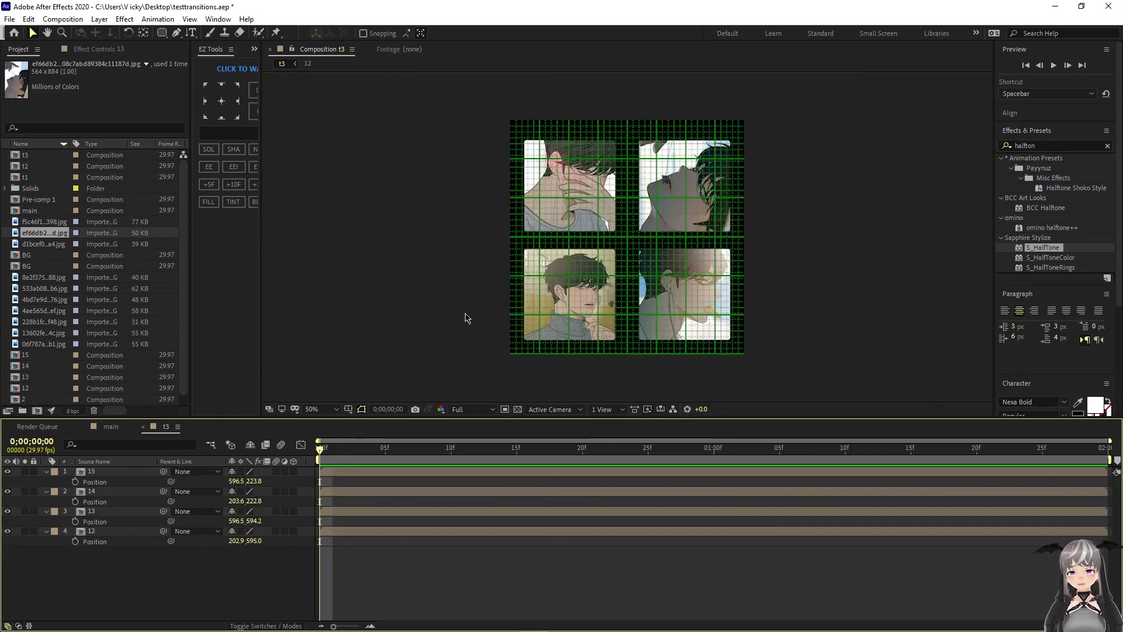
- Hide the proportional grid and the standard grid in the composition view
{"action": "key", "text": "slash"}
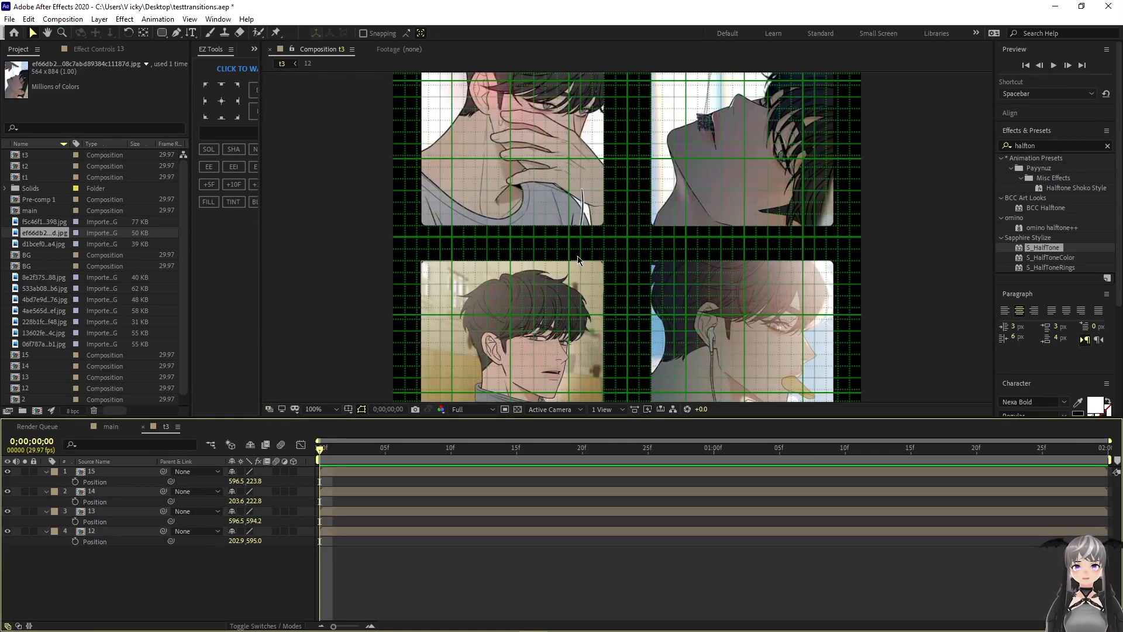
{"action": "left_click", "coordinate": [347, 410]}
{"action": "left_click", "coordinate": [386, 434]}
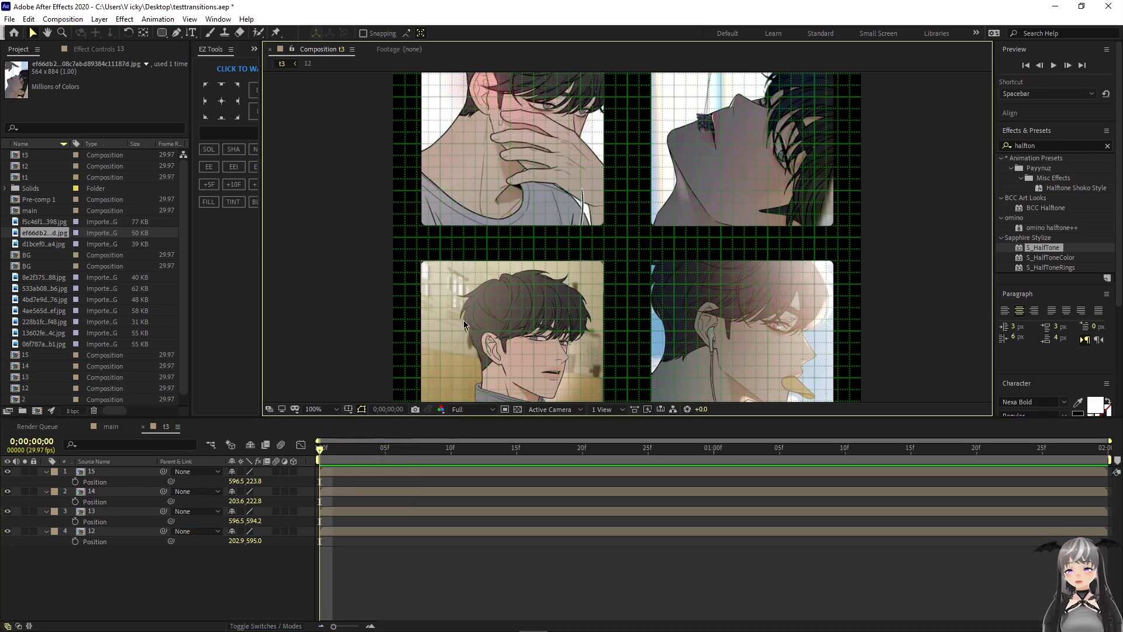
{"action": "left_click", "coordinate": [361, 410]}
{"action": "left_click", "coordinate": [361, 453]}
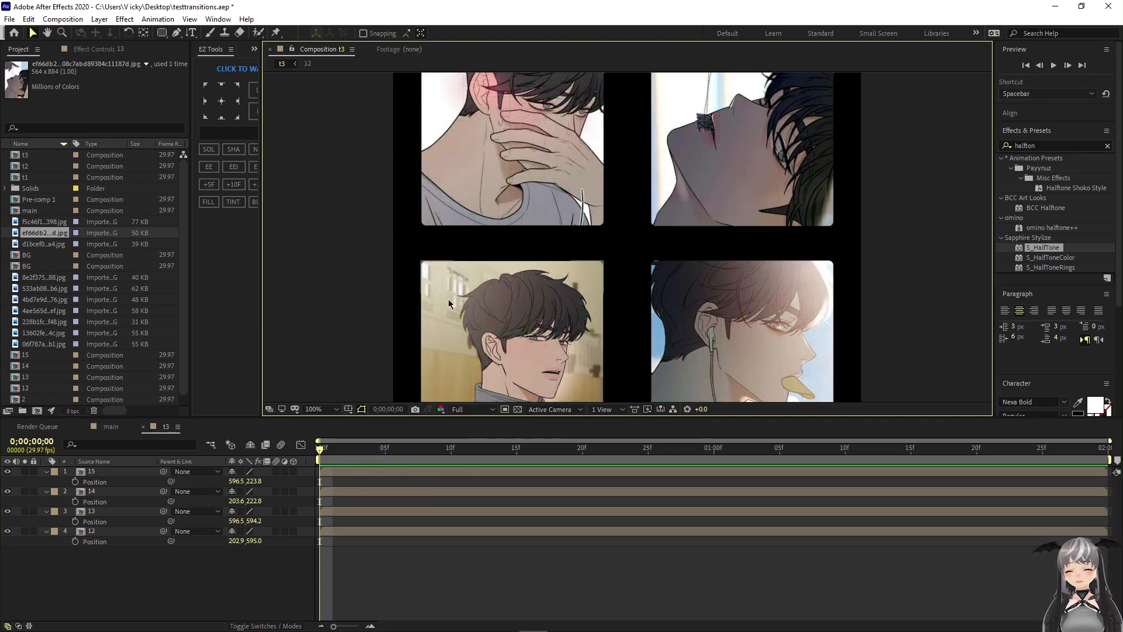
{"action": "key", "text": "comma"}
{"action": "key", "text": "comma"}
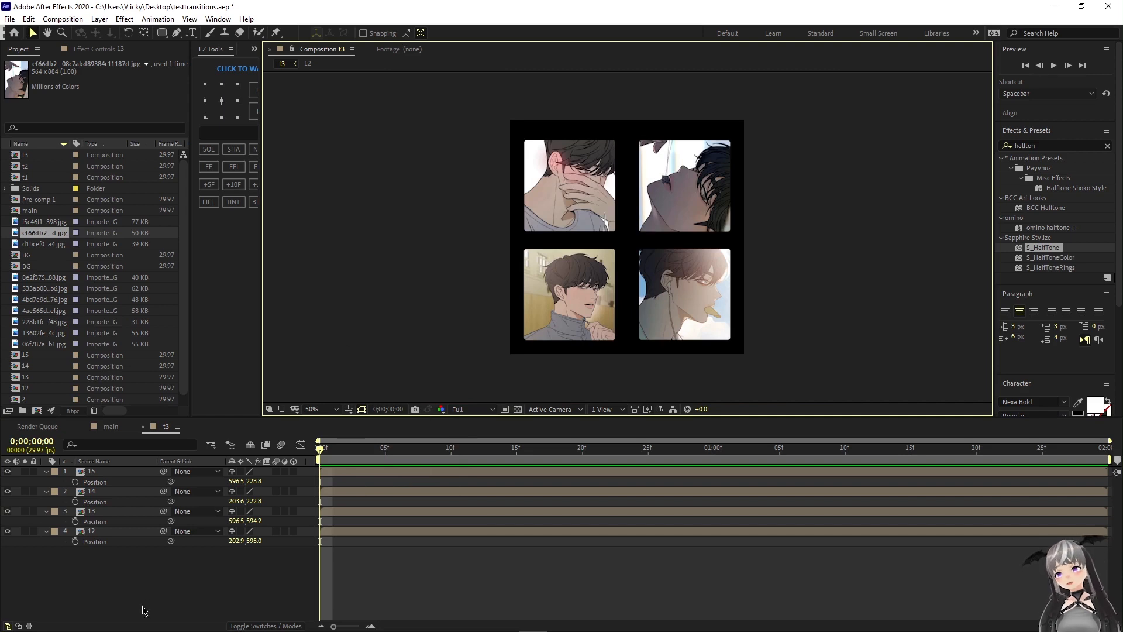
- Collapse the Position properties of all four picture layers and deselect them
{"action": "left_click_drag", "start_coordinate": [145, 610], "coordinate": [135, 468]}
{"action": "key", "text": "p"}
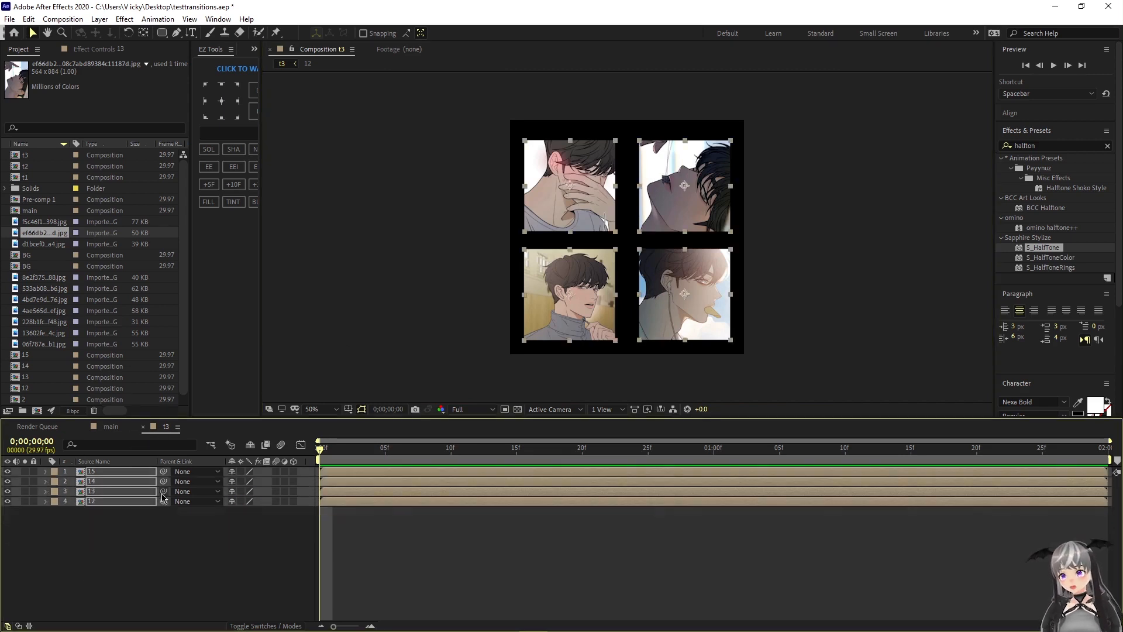
{"action": "key", "text": "u"}
{"action": "left_click", "coordinate": [273, 526]}
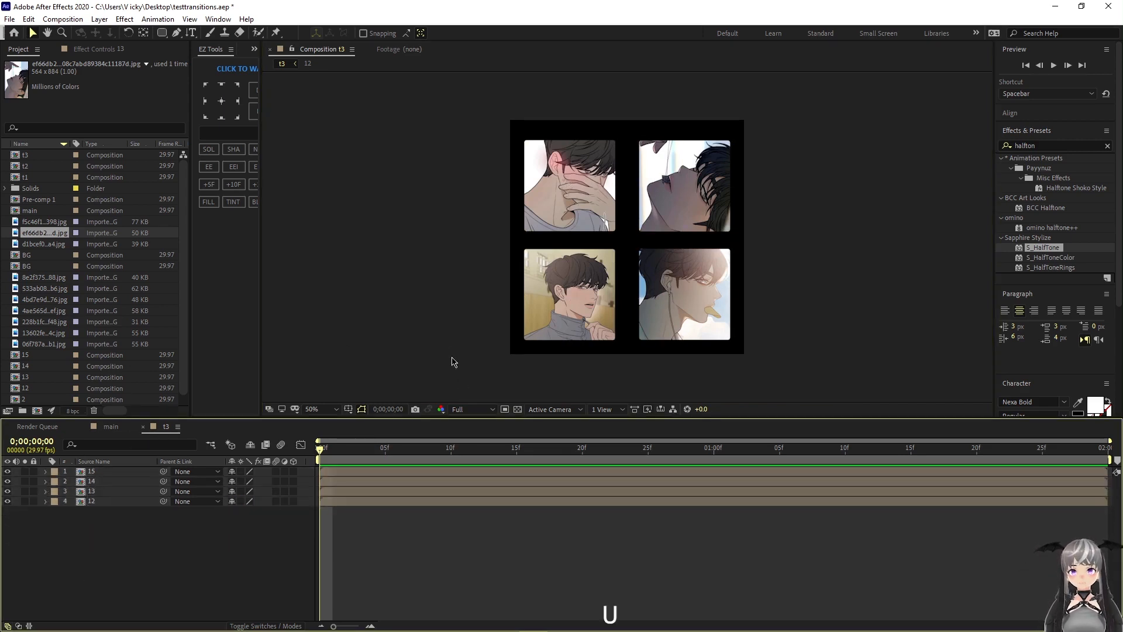
- Add a null object to t3 and parent layers 12, 13, 14 and 15 to it
{"action": "right_click", "coordinate": [219, 554]}
{"action": "mouse_move", "coordinate": [245, 421]}
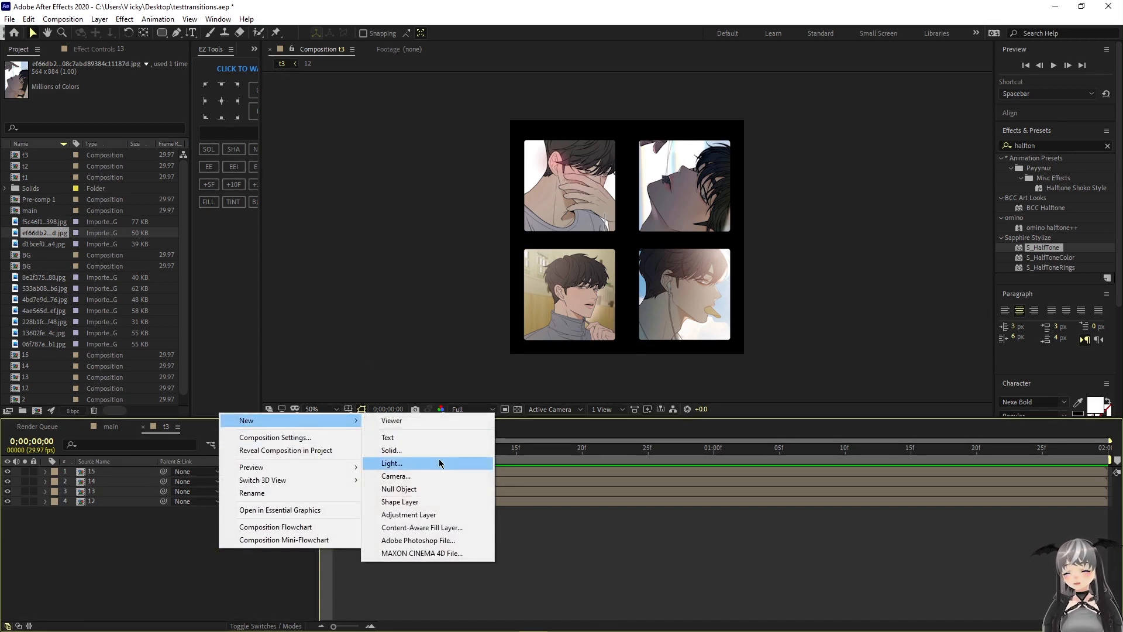
{"action": "left_click", "coordinate": [422, 488]}
{"action": "left_click_drag", "start_coordinate": [161, 560], "coordinate": [158, 472]}
{"action": "key", "text": "F2"}
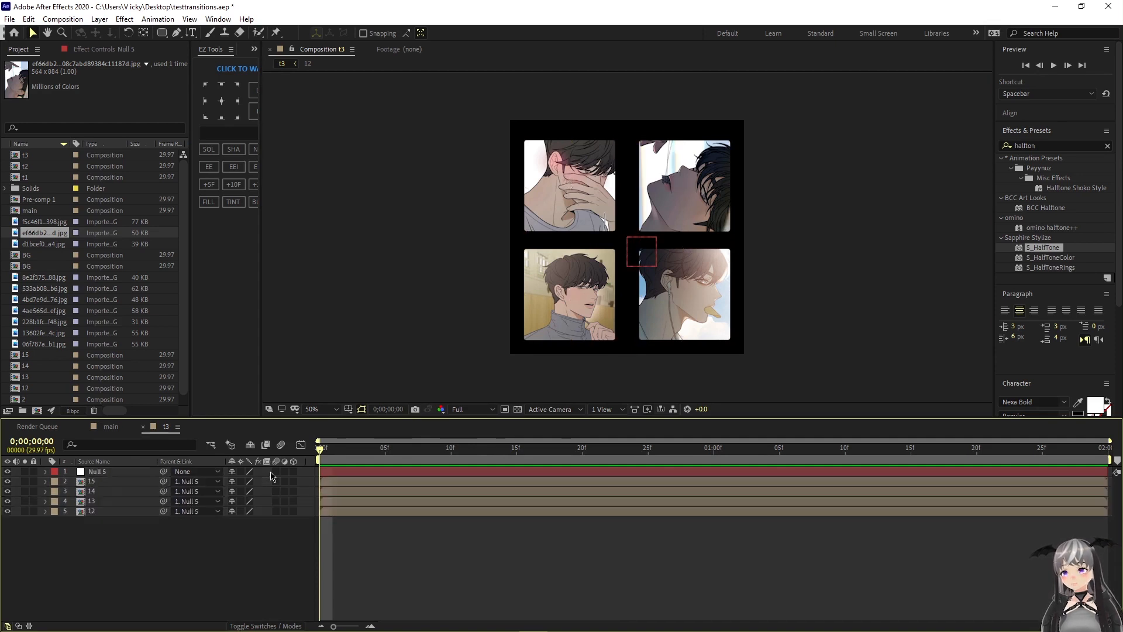
- Enable motion blur for the composition, the null and the four picture layers
{"action": "left_click_drag", "start_coordinate": [286, 573], "coordinate": [266, 488]}
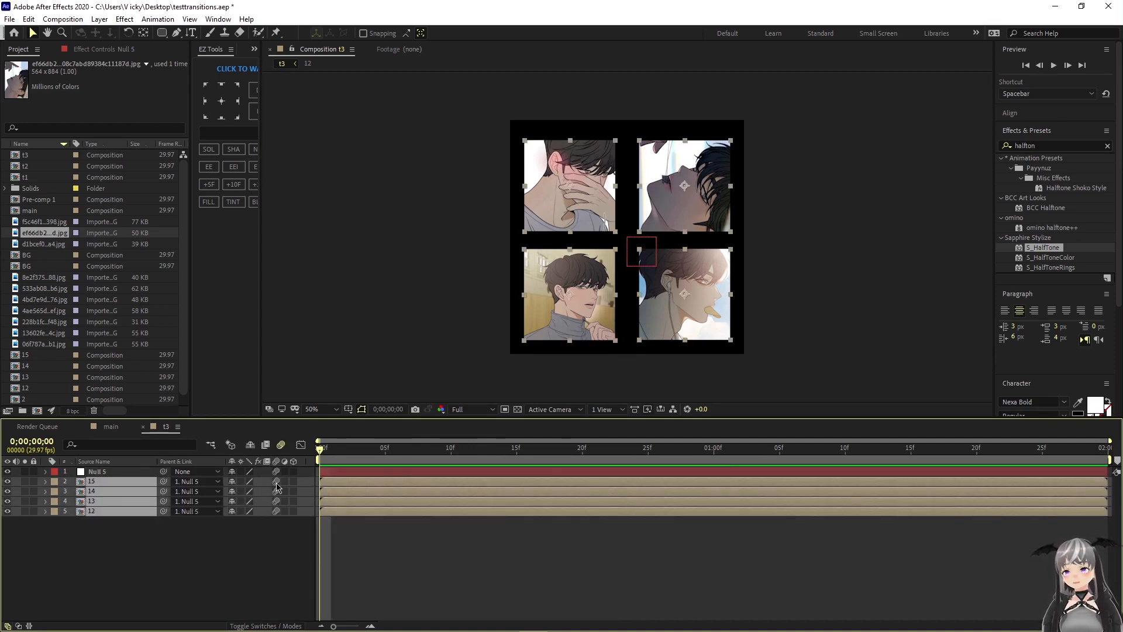
{"action": "left_click", "coordinate": [297, 554]}
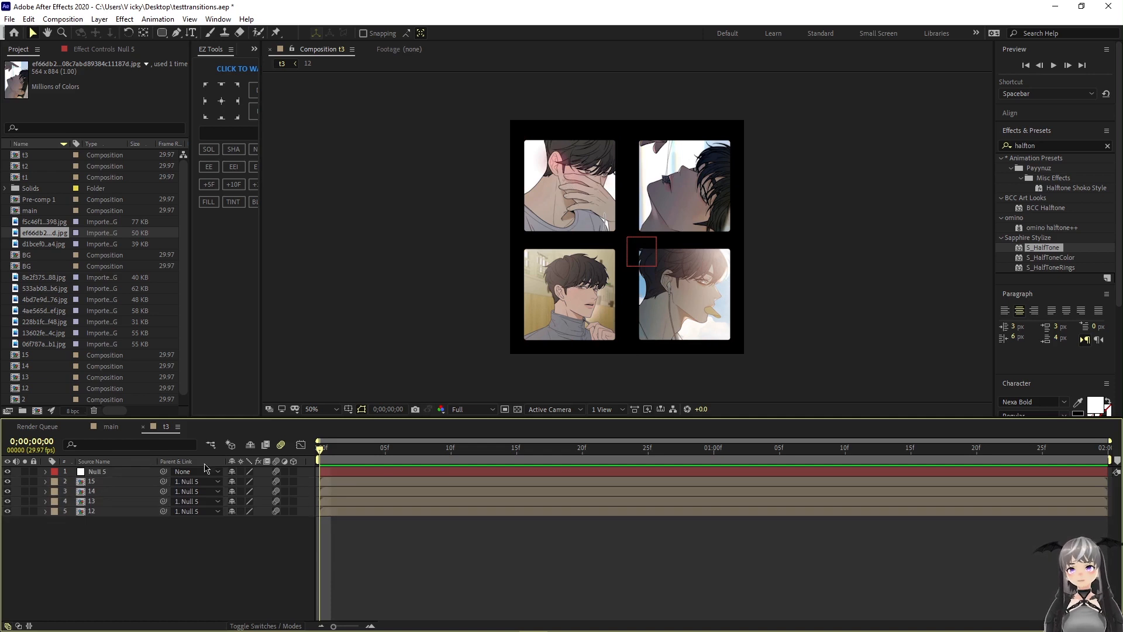
- Animate the null's Scale from 355% at the first frame to 100% at frame 19
{"action": "left_click", "coordinate": [124, 473]}
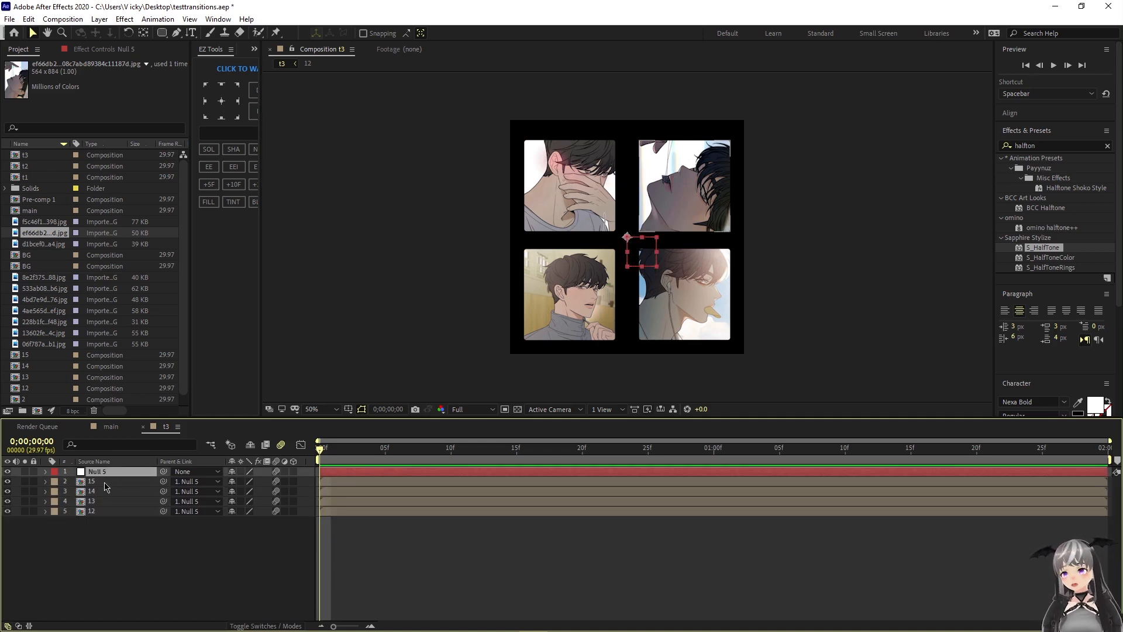
{"action": "key", "text": "s"}
{"action": "left_click", "coordinate": [75, 482]}
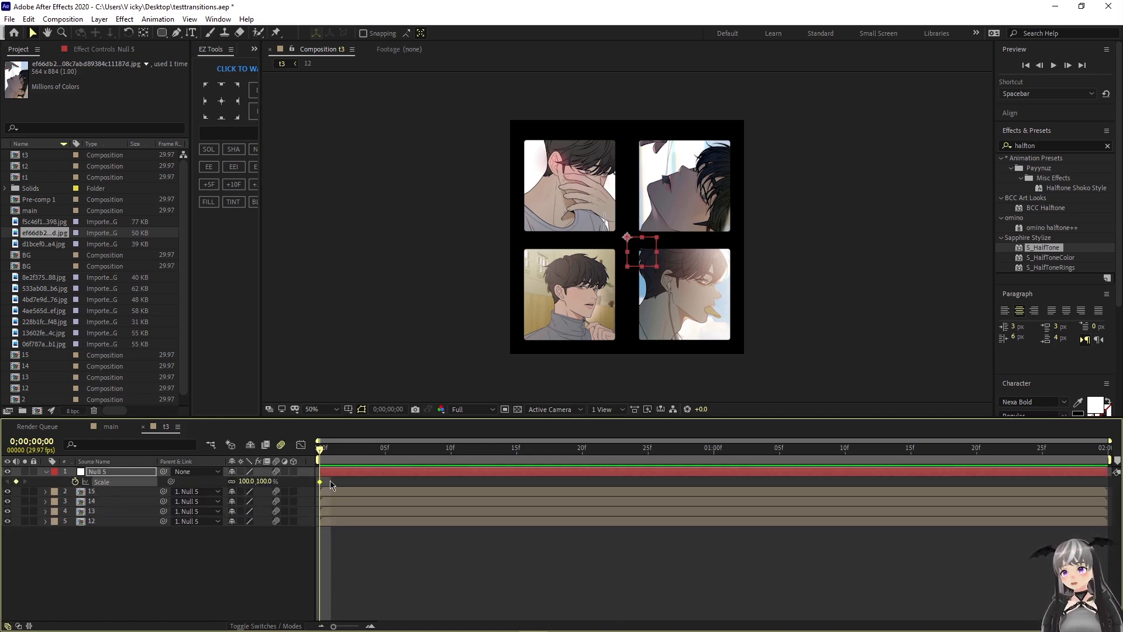
{"action": "left_click_drag", "start_coordinate": [323, 483], "coordinate": [559, 491]}
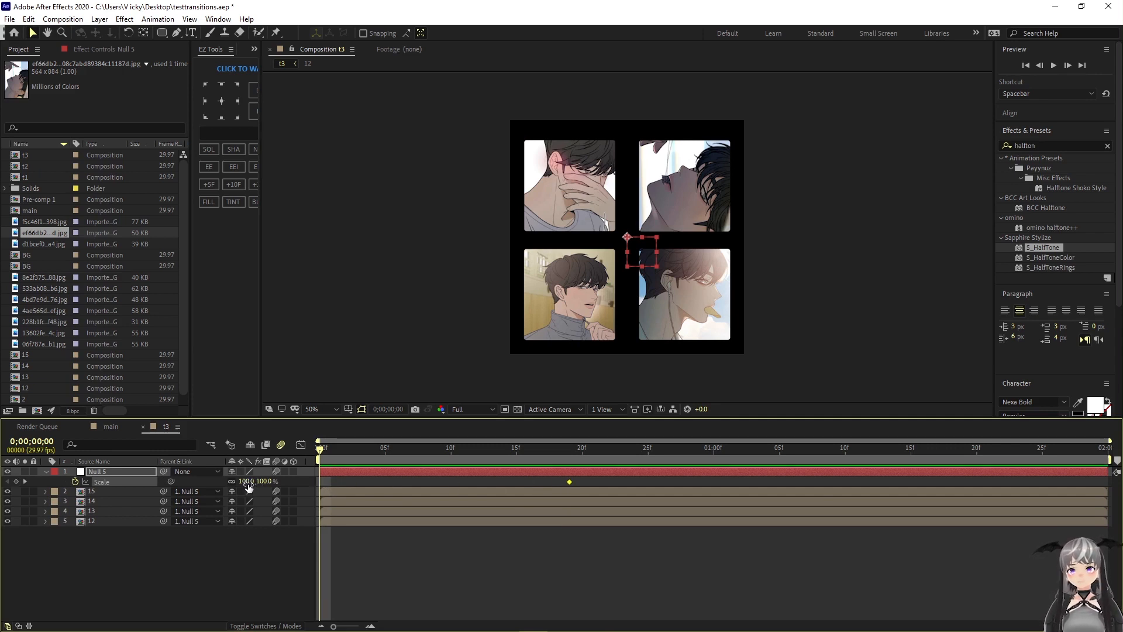
{"action": "mouse_move", "coordinate": [249, 487]}
{"action": "left_mouse_down"}
{"action": "mouse_move", "coordinate": [516, 479]}
{"action": "mouse_move", "coordinate": [242, 496]}
{"action": "left_mouse_up"}
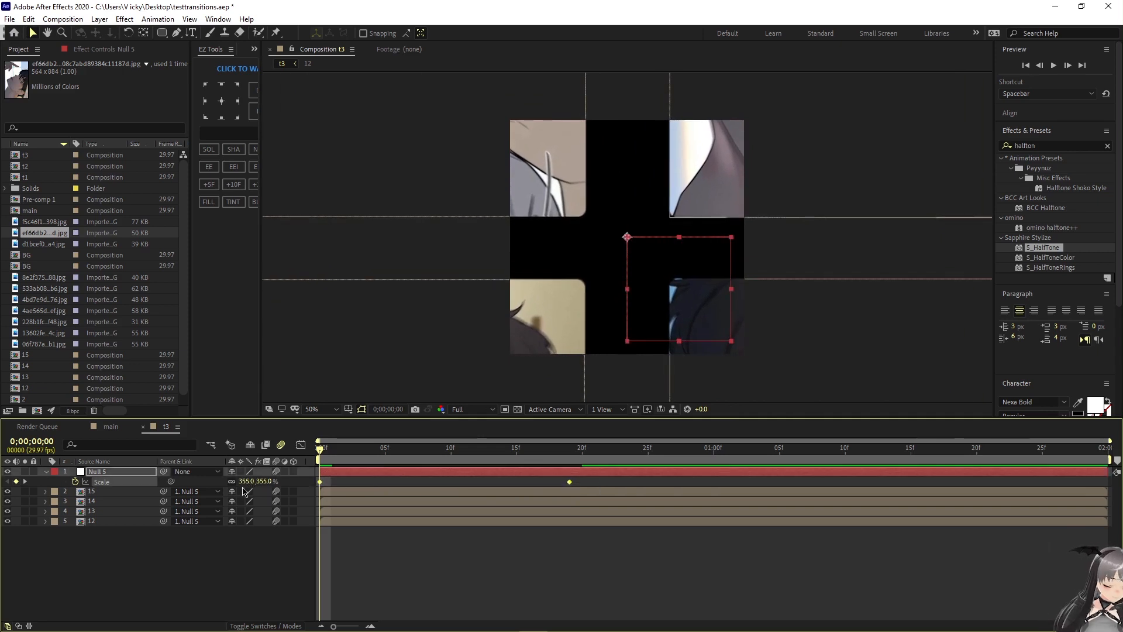
- Apply Easy Ease to the null's Scale keyframes, shape the speed graph for a fast start and long slowdown, and preview it
{"action": "key", "text": "F9"}
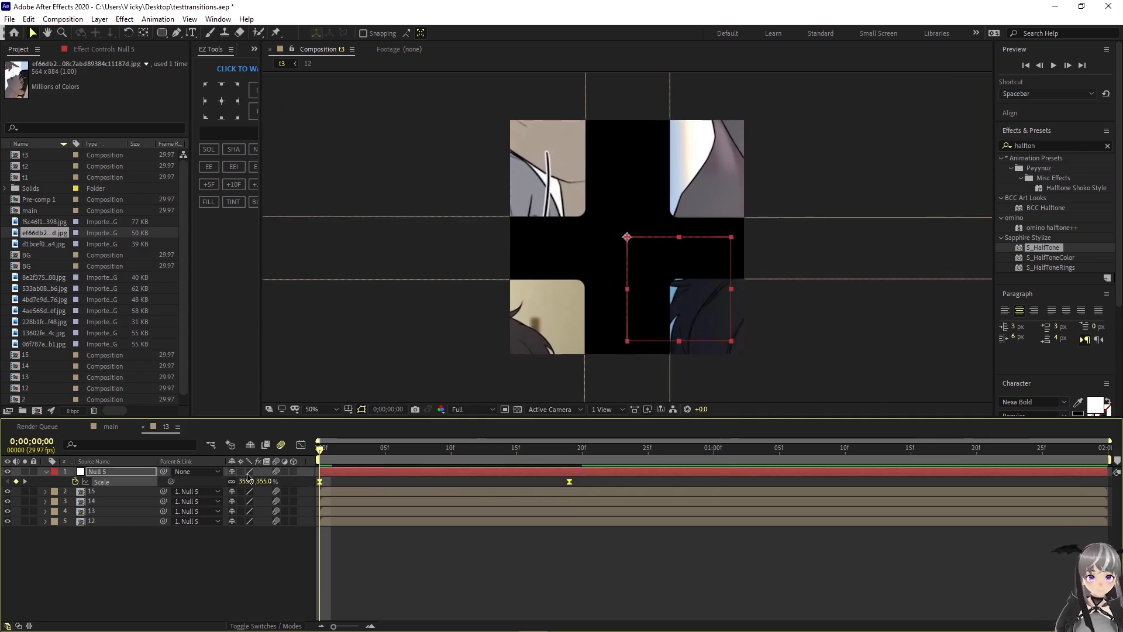
{"action": "left_click", "coordinate": [302, 446]}
{"action": "left_click", "coordinate": [321, 476]}
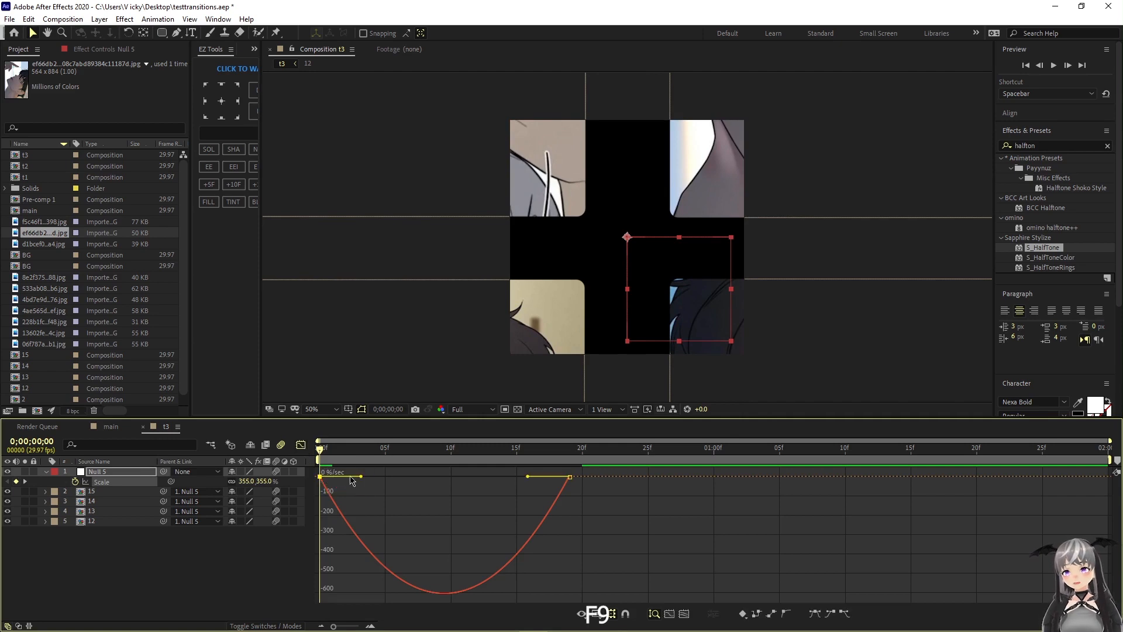
{"action": "left_click_drag", "start_coordinate": [360, 477], "coordinate": [314, 480]}
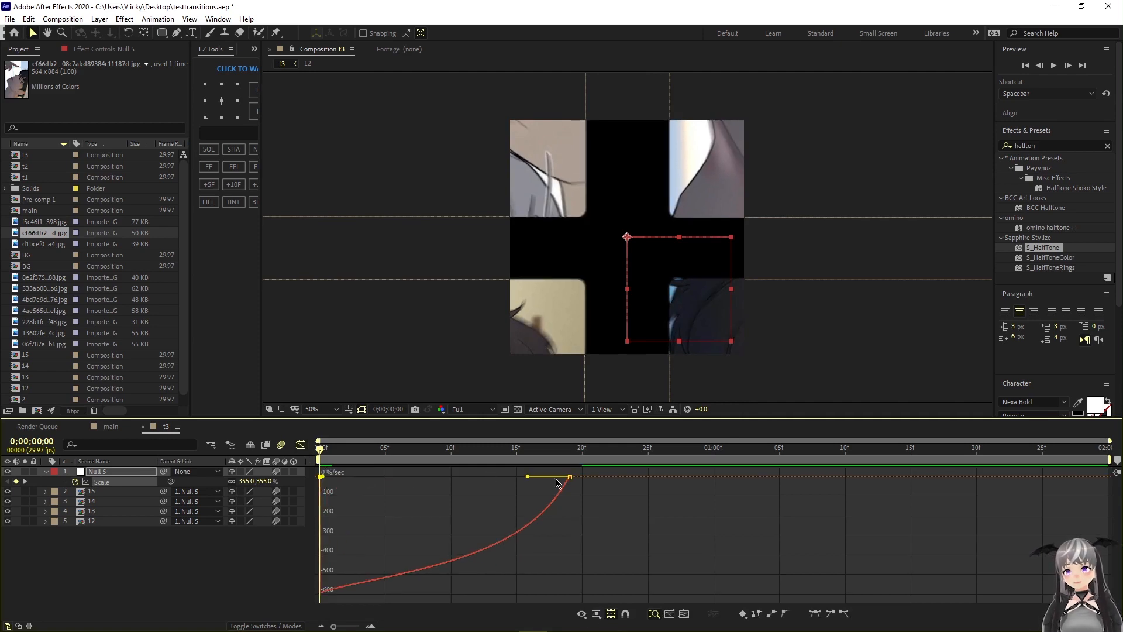
{"action": "left_click_drag", "start_coordinate": [530, 479], "coordinate": [444, 476]}
{"action": "key", "text": "space"}
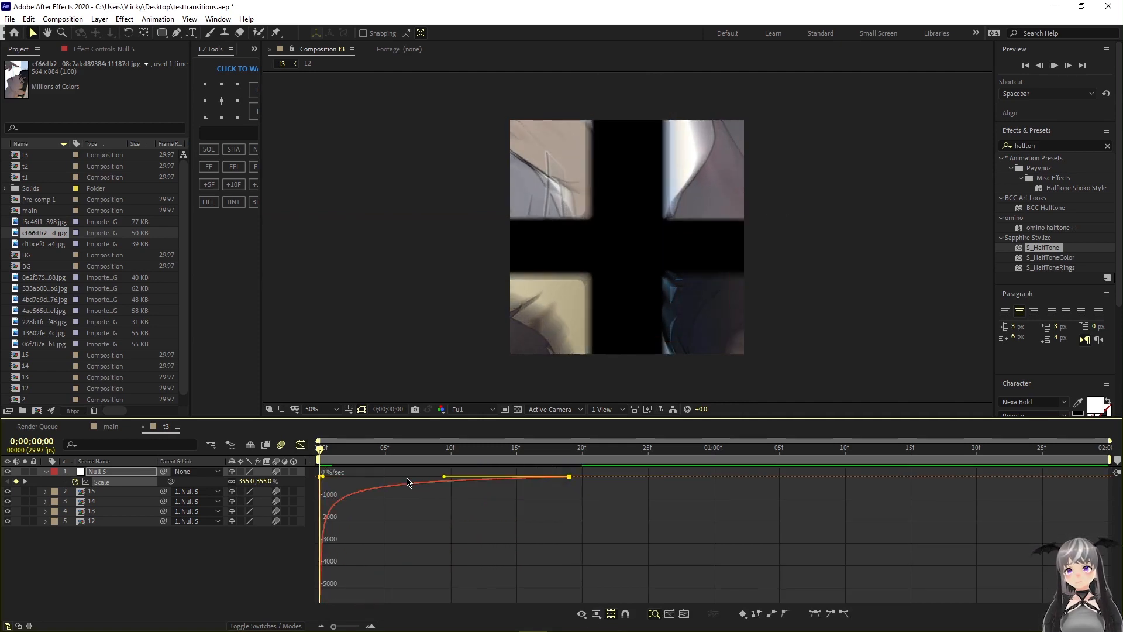
- Move the null's last Scale keyframe to frame 21 and preview the slower zoom-out
{"action": "key", "text": "space"}
{"action": "key", "text": "shift+F3"}
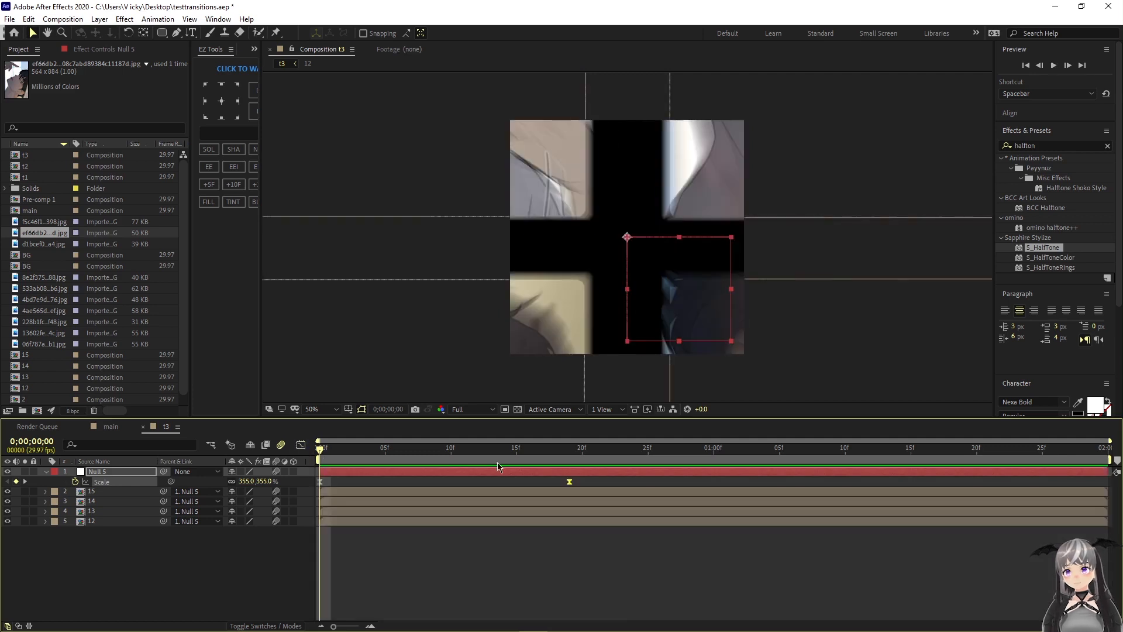
{"action": "key", "text": "space"}
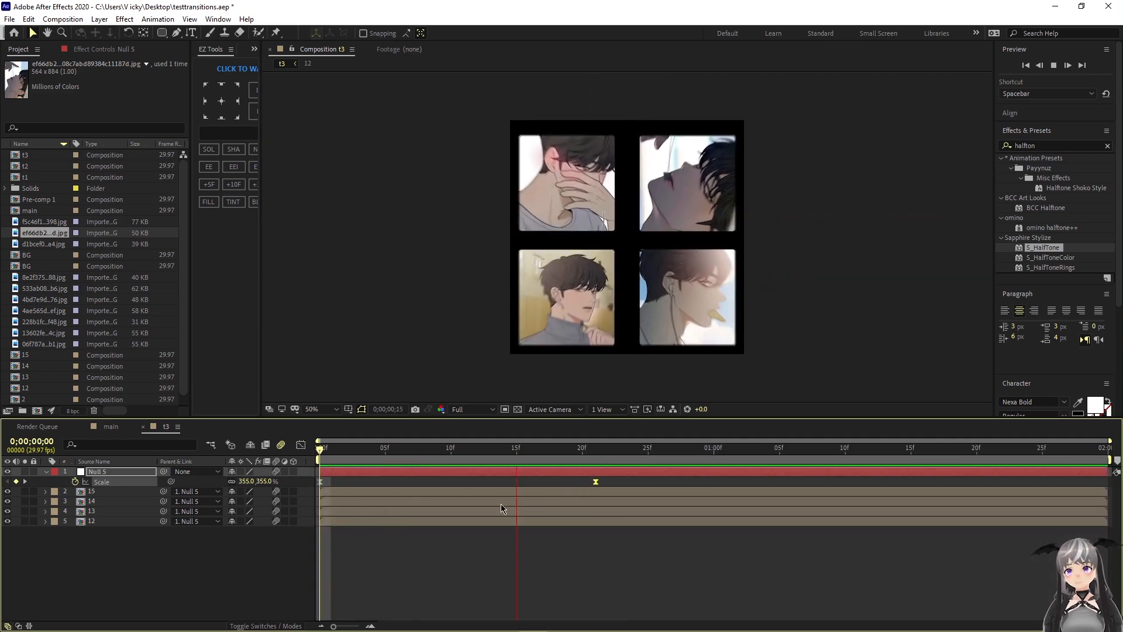
{"action": "key", "text": "space"}
{"action": "key", "text": "space"}
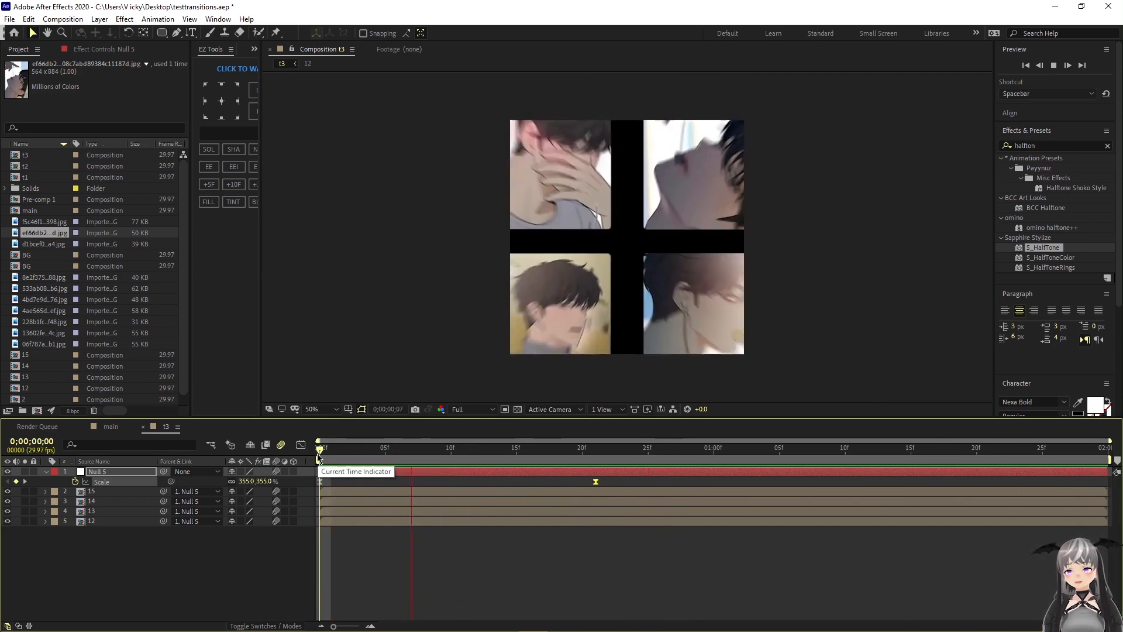
{"action": "key", "text": "space"}
{"action": "left_click", "coordinate": [300, 446]}
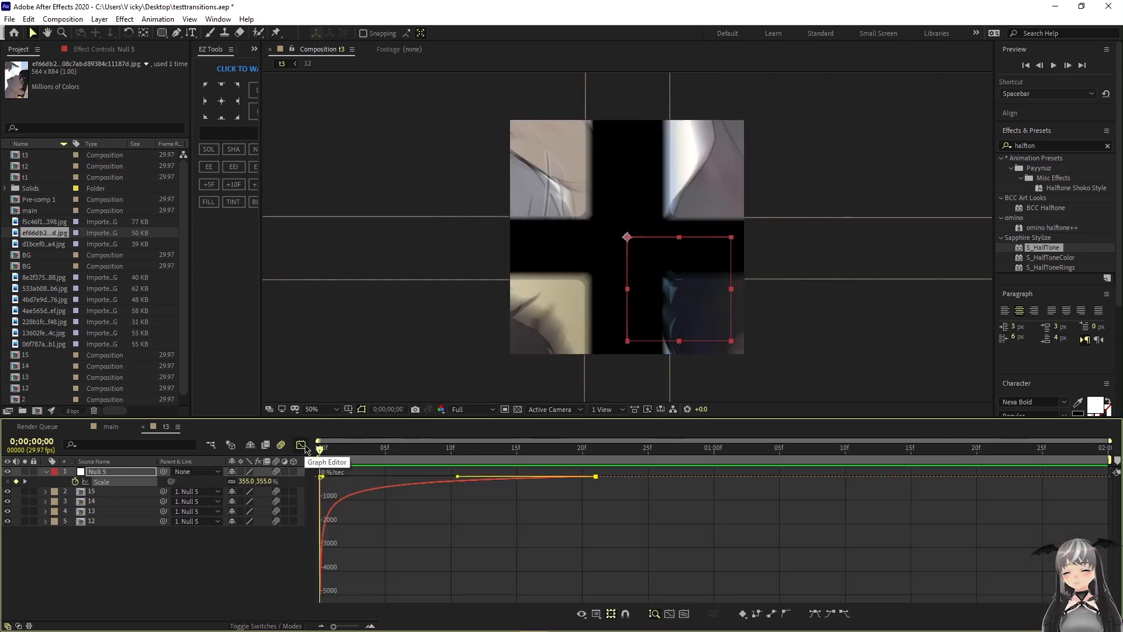
{"action": "left_click", "coordinate": [301, 446]}
- Add a second null object to t3 and parent Null 5 to it
{"action": "left_click", "coordinate": [462, 547]}
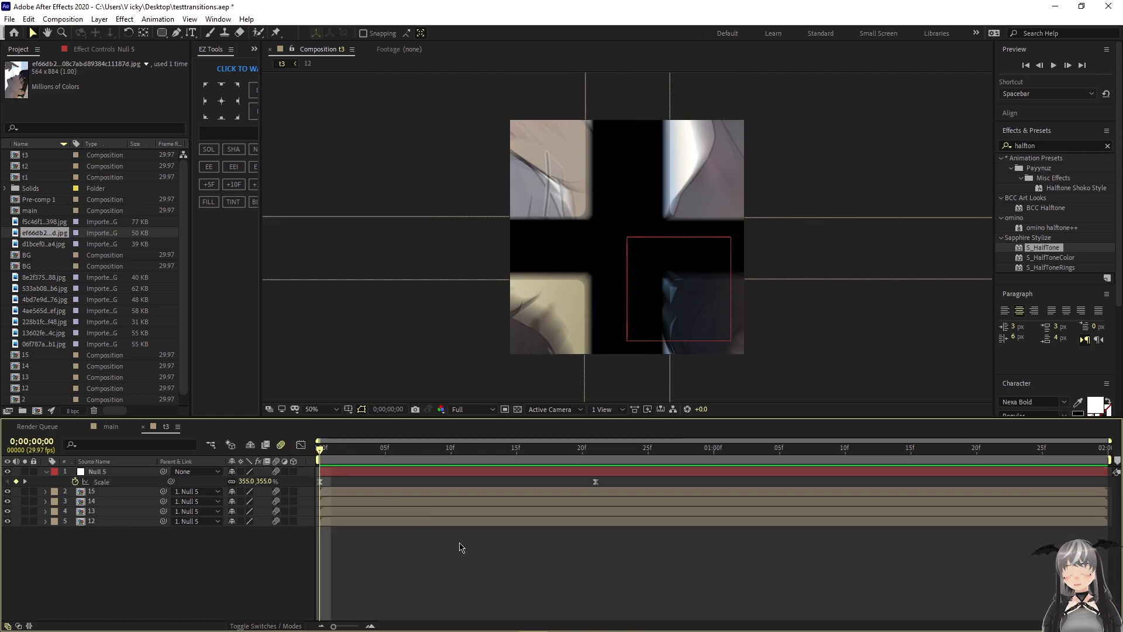
{"action": "right_click", "coordinate": [255, 572]}
{"action": "mouse_move", "coordinate": [299, 446]}
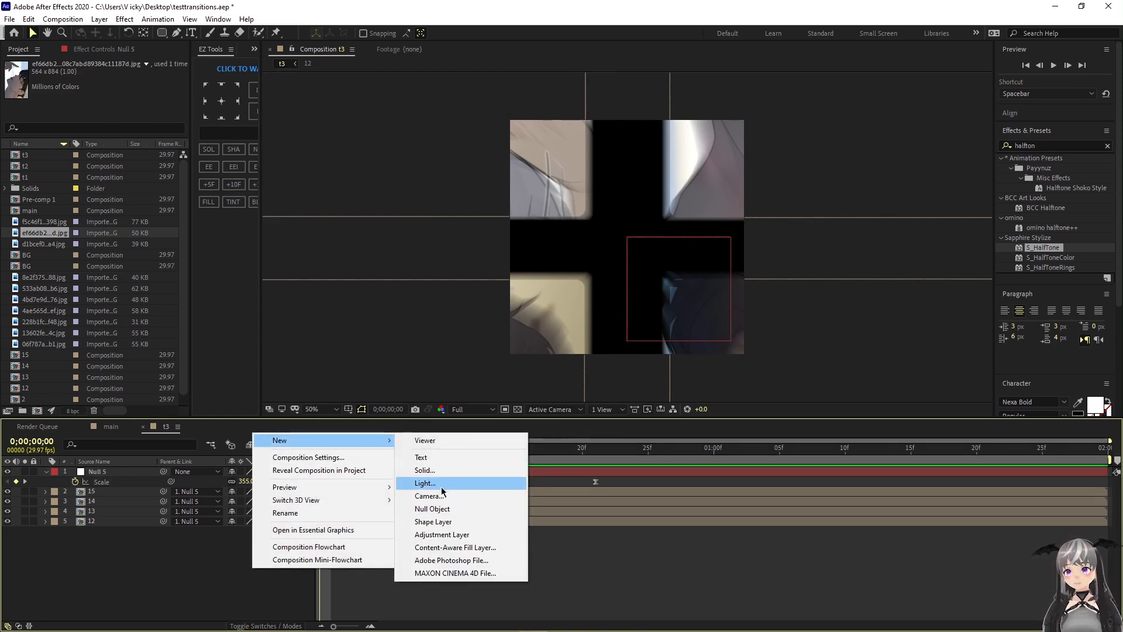
{"action": "left_click", "coordinate": [442, 508]}
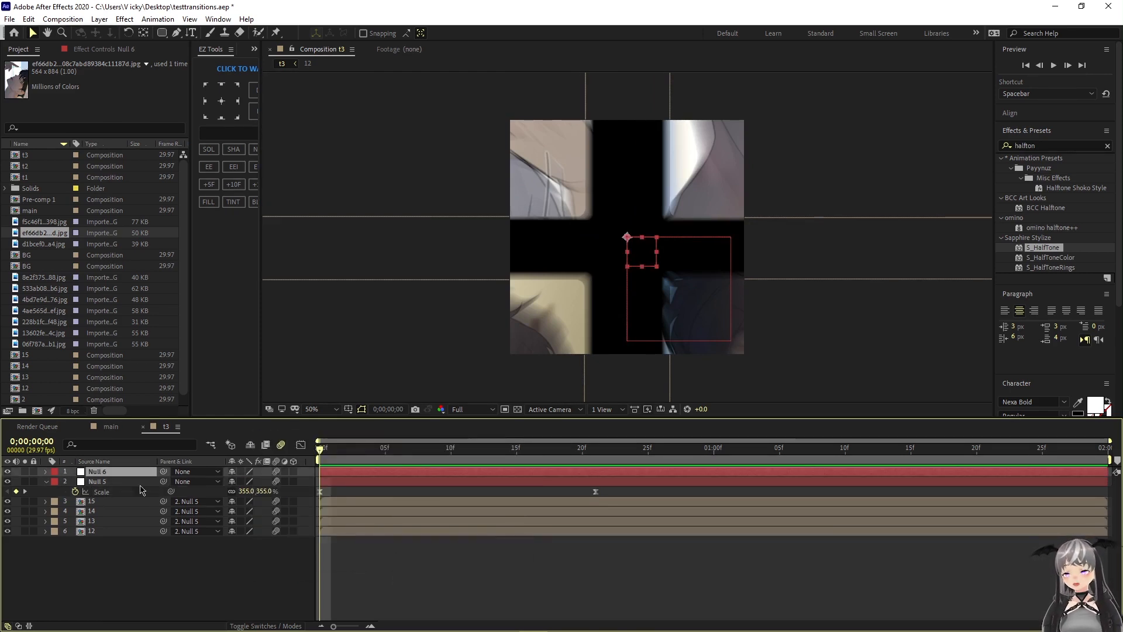
{"action": "left_click", "coordinate": [122, 483]}
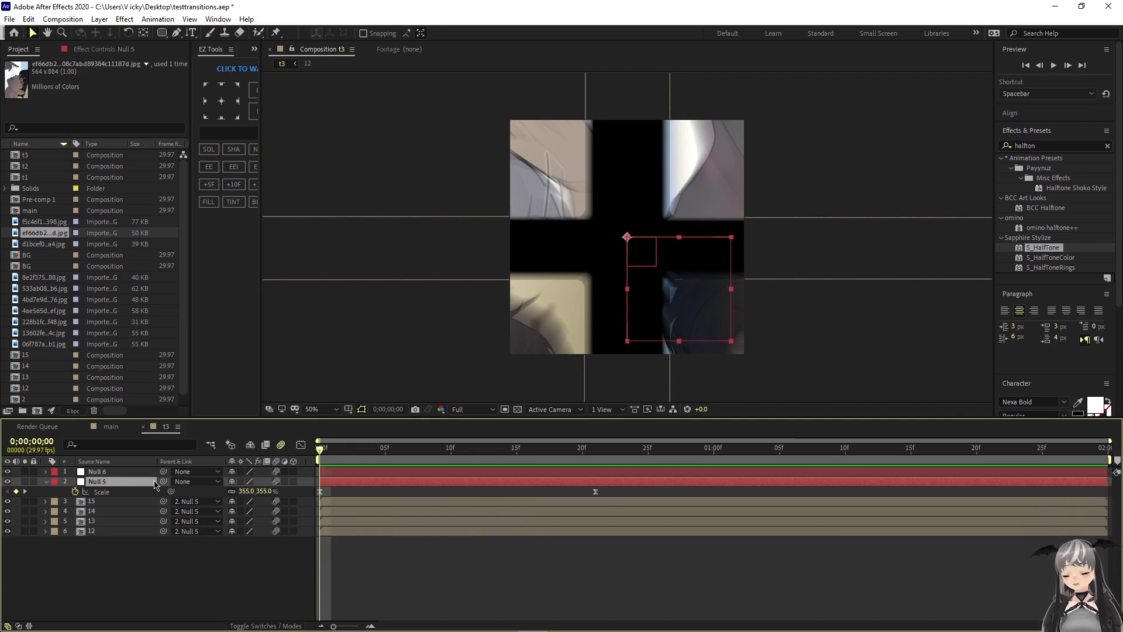
{"action": "left_click_drag", "start_coordinate": [164, 485], "coordinate": [97, 472]}
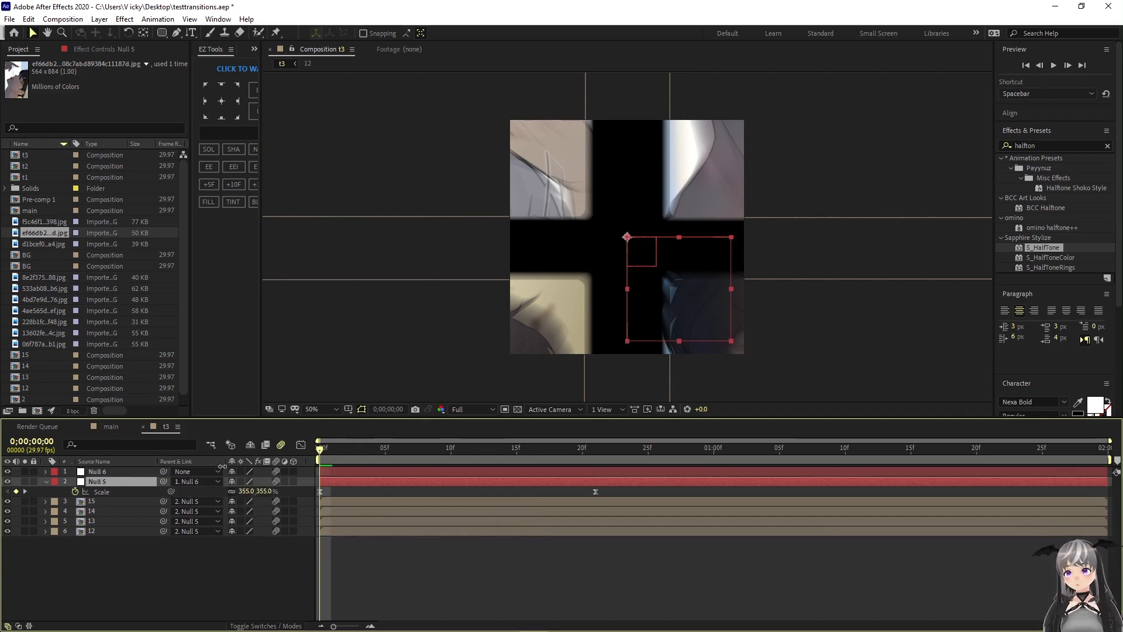
- Animate Null 6's Scale from 100% at frame 16 to 62% at 0;00;01;29
{"action": "left_click", "coordinate": [357, 471]}
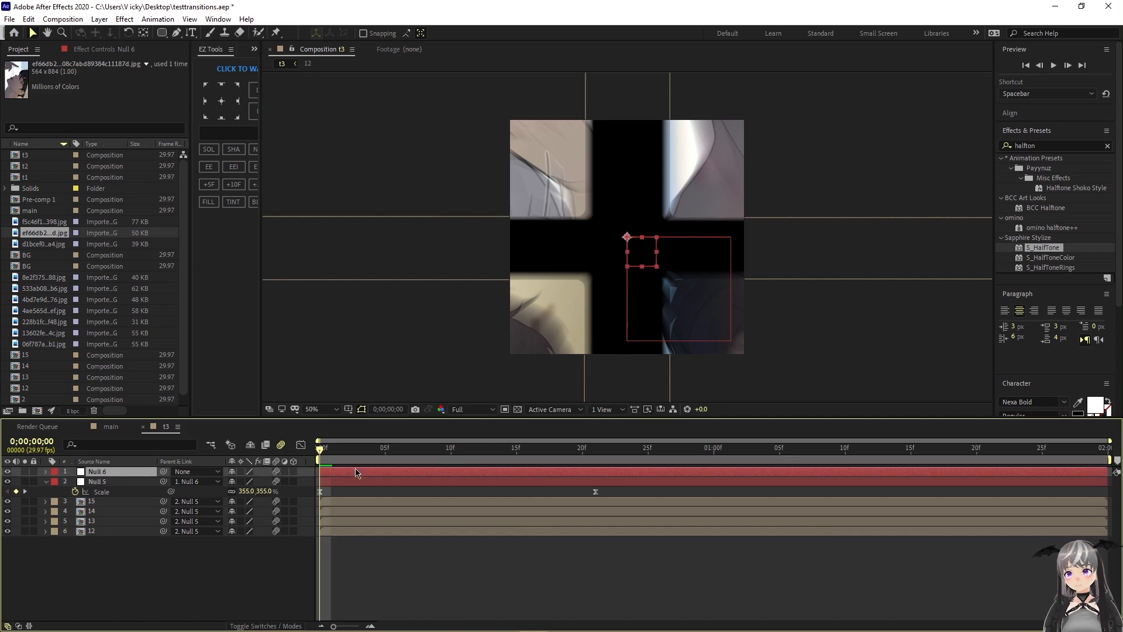
{"action": "key", "text": "s"}
{"action": "key", "text": "space"}
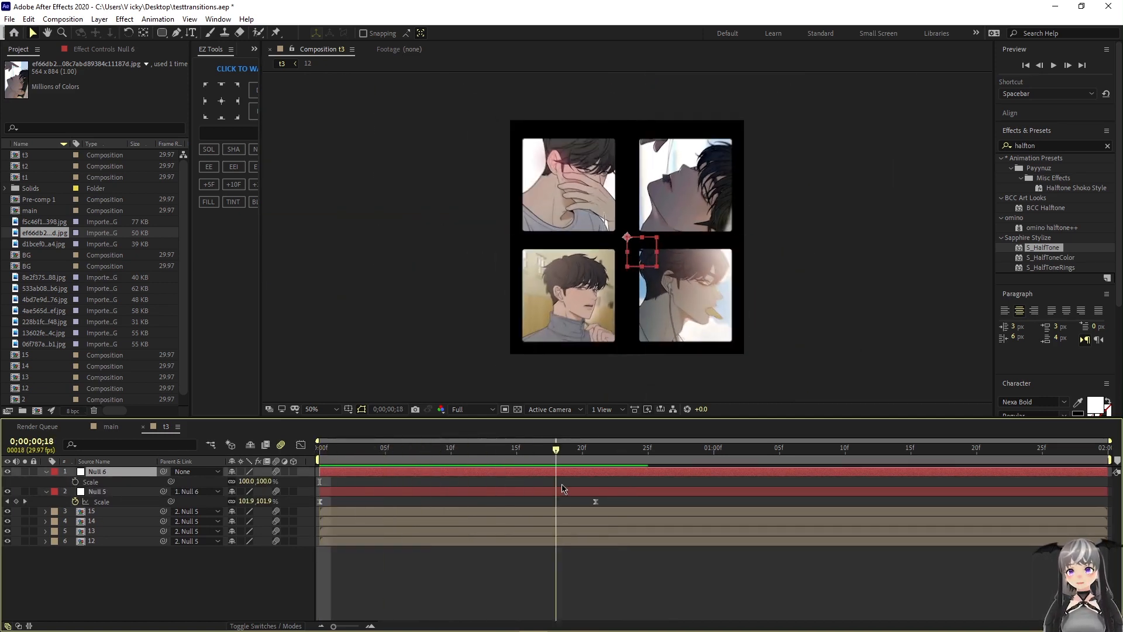
{"action": "key", "text": "space"}
{"action": "left_click", "coordinate": [528, 452]}
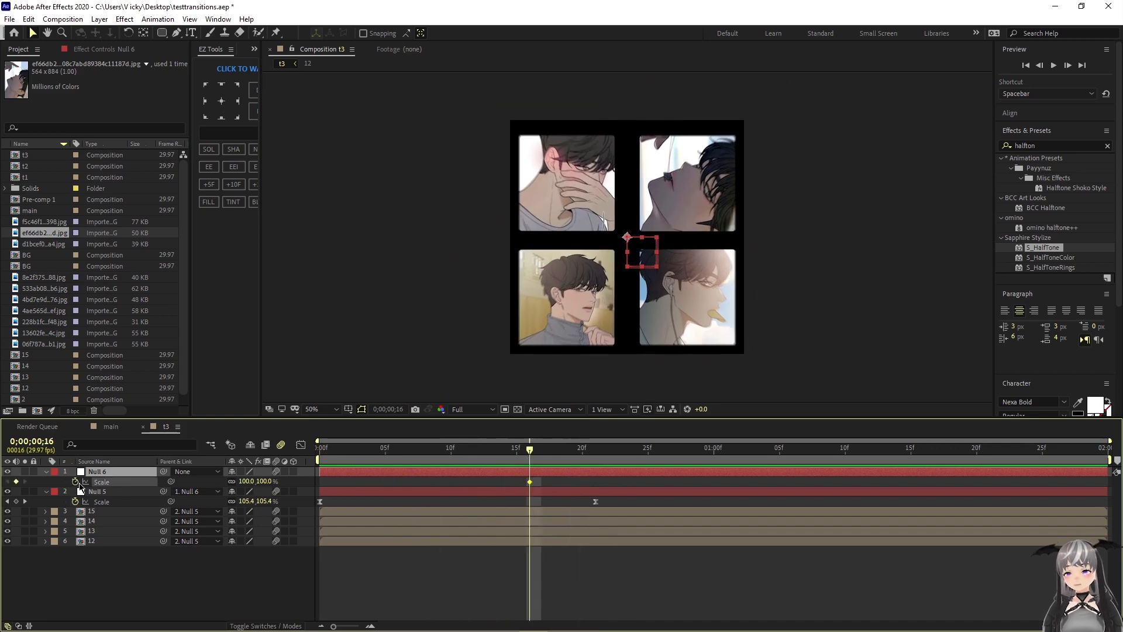
{"action": "left_click_drag", "start_coordinate": [530, 454], "coordinate": [1114, 481]}
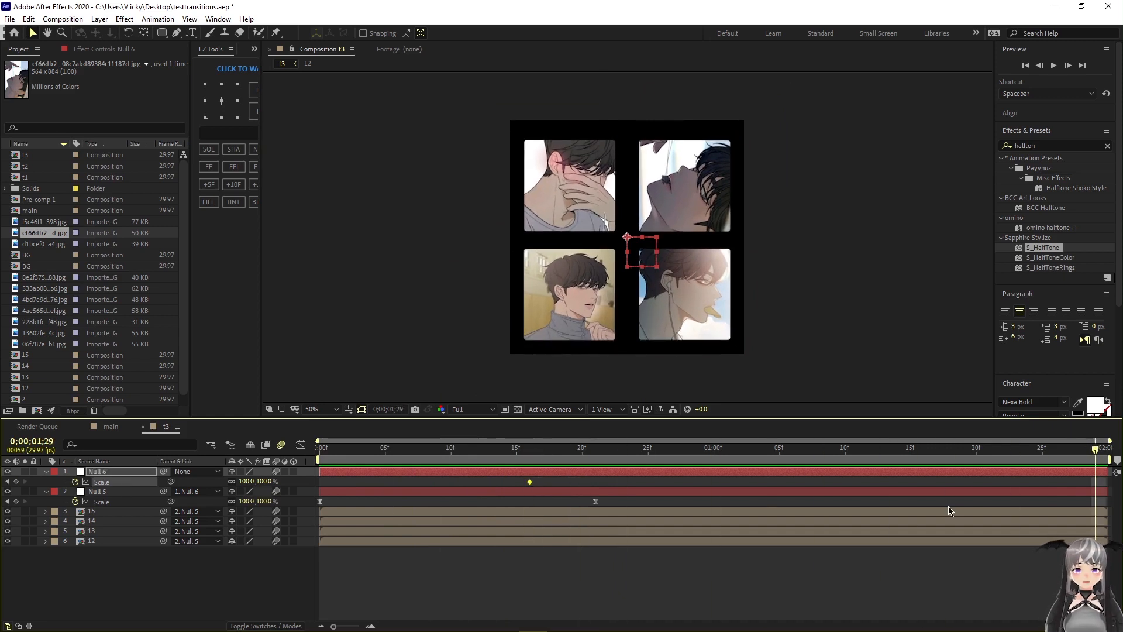
{"action": "left_click_drag", "start_coordinate": [245, 481], "coordinate": [220, 476]}
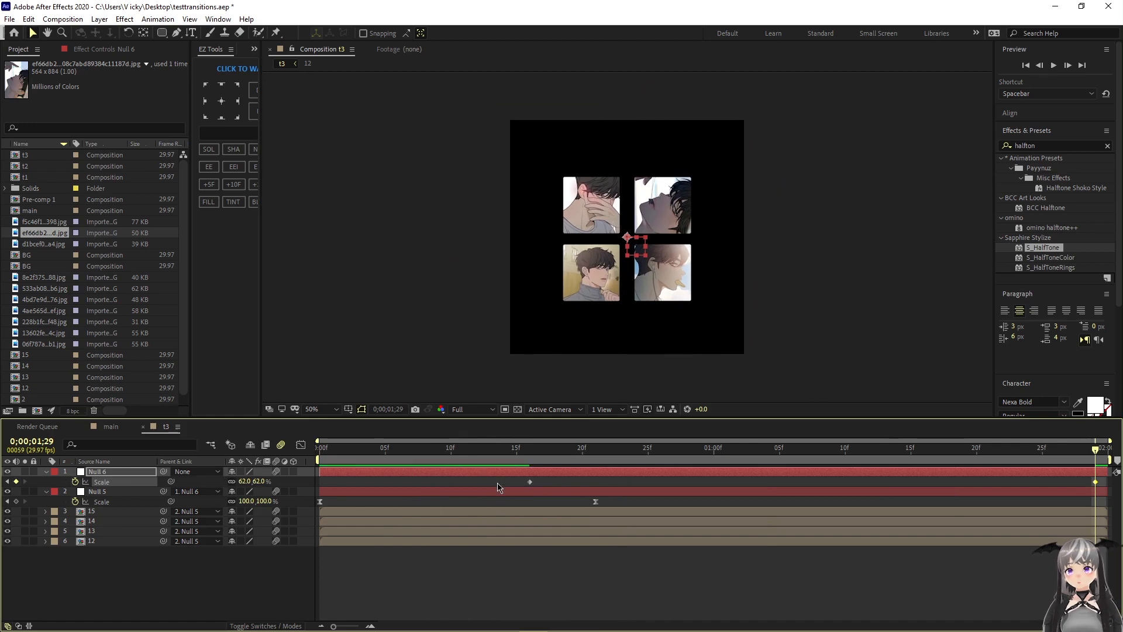
- Easy Ease Null 6's Scale keyframes, bend the value graph so the scale swells before a steep final drop, and preview it
{"action": "left_click_drag", "start_coordinate": [498, 486], "coordinate": [1109, 436]}
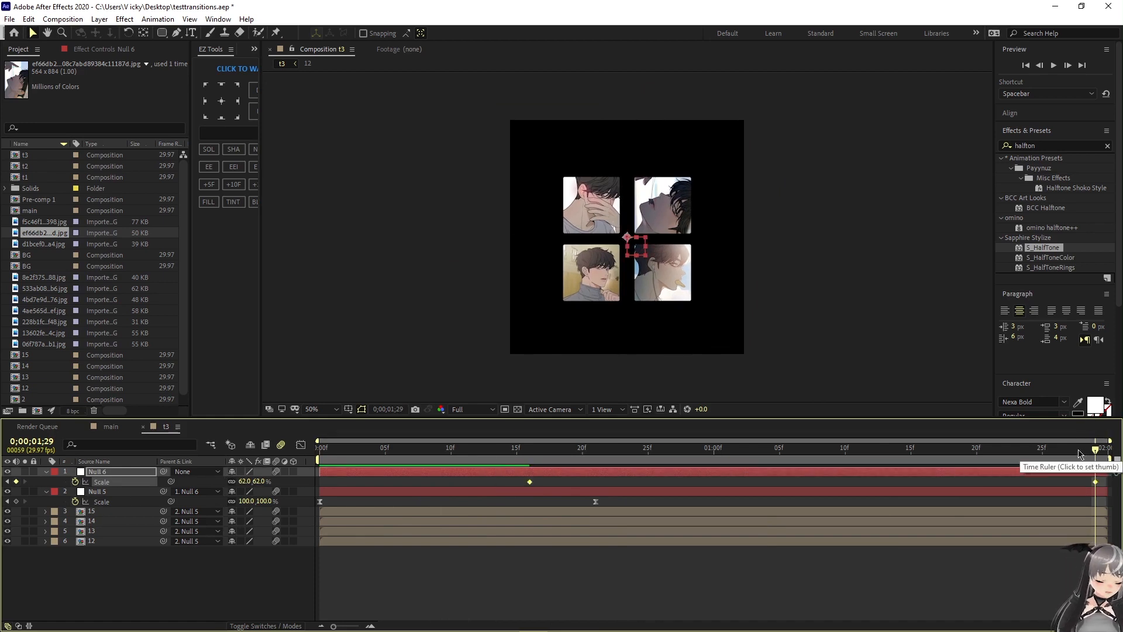
{"action": "left_click", "coordinate": [300, 445]}
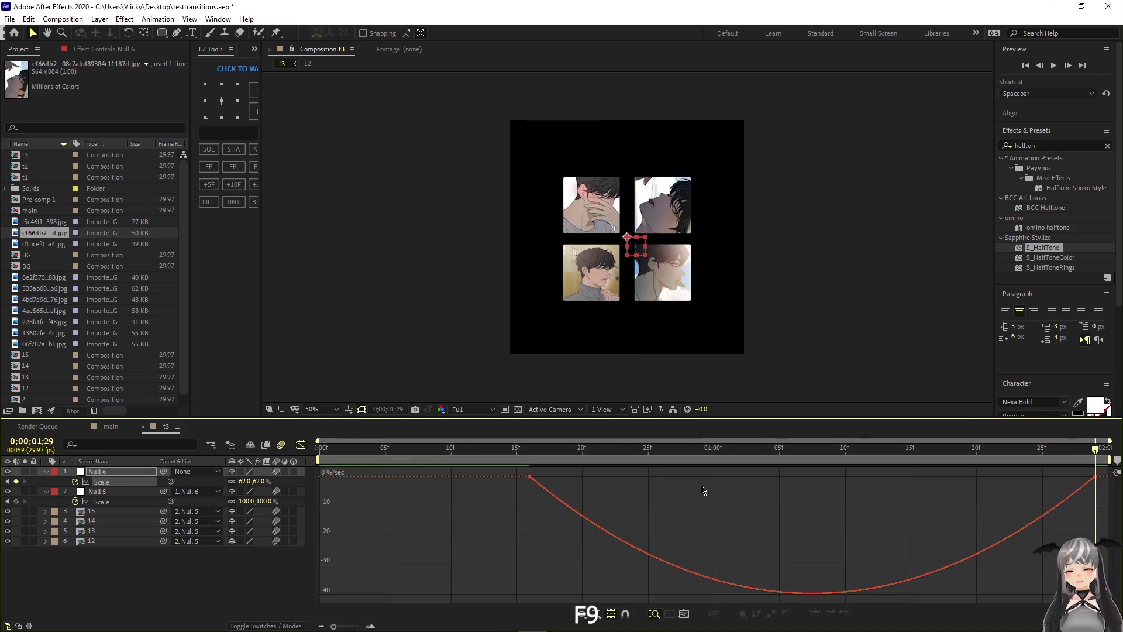
{"action": "right_click", "coordinate": [720, 490]}
{"action": "left_click", "coordinate": [742, 365]}
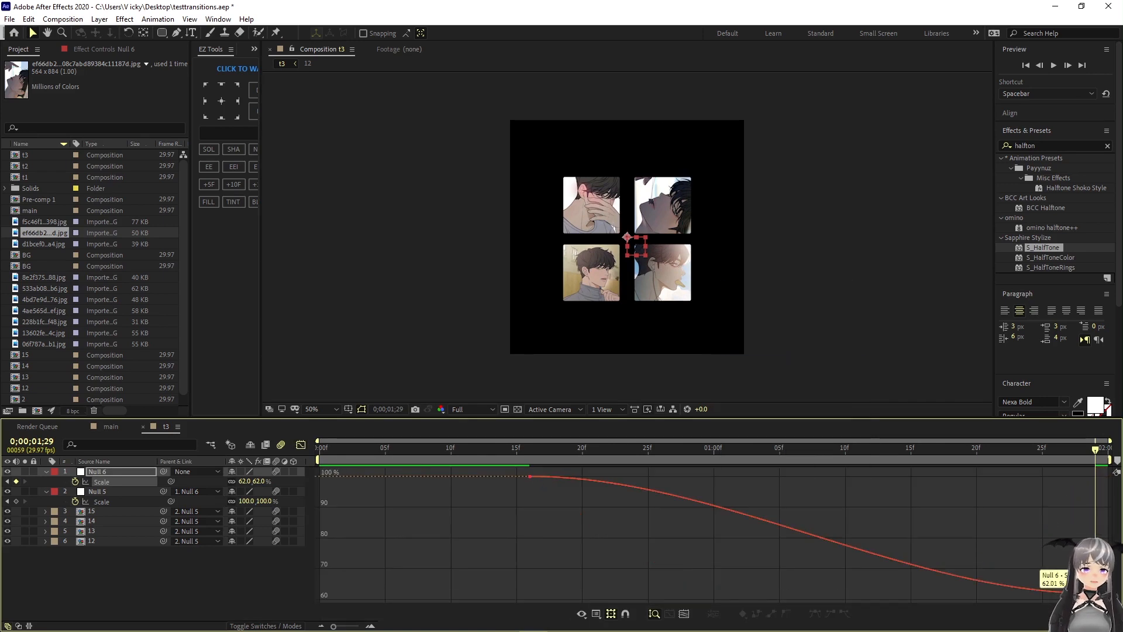
{"action": "left_click_drag", "start_coordinate": [906, 595], "coordinate": [1099, 468]}
{"action": "key", "text": "space"}
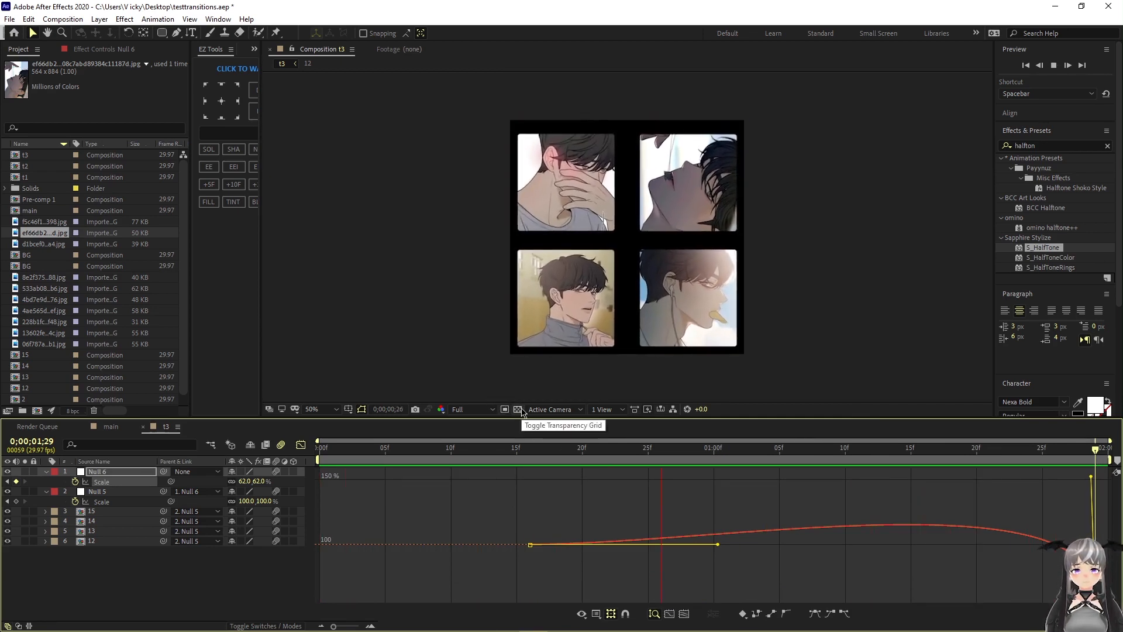
{"action": "key", "text": "space"}
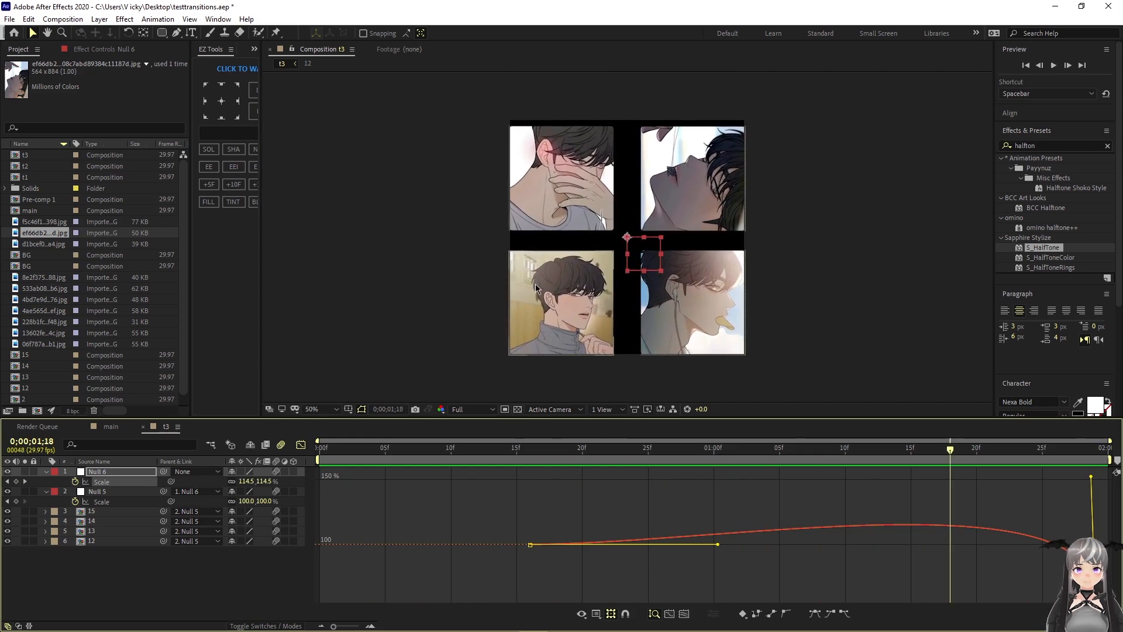
{"action": "left_click", "coordinate": [318, 411]}
{"action": "left_click", "coordinate": [330, 432]}
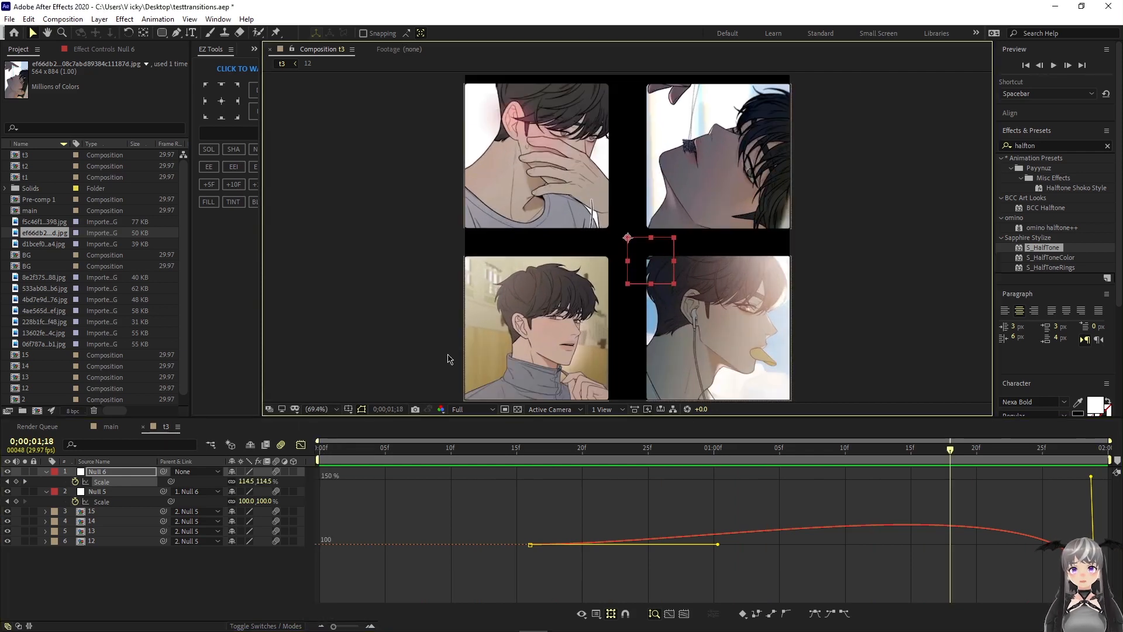
{"action": "key", "text": "space"}
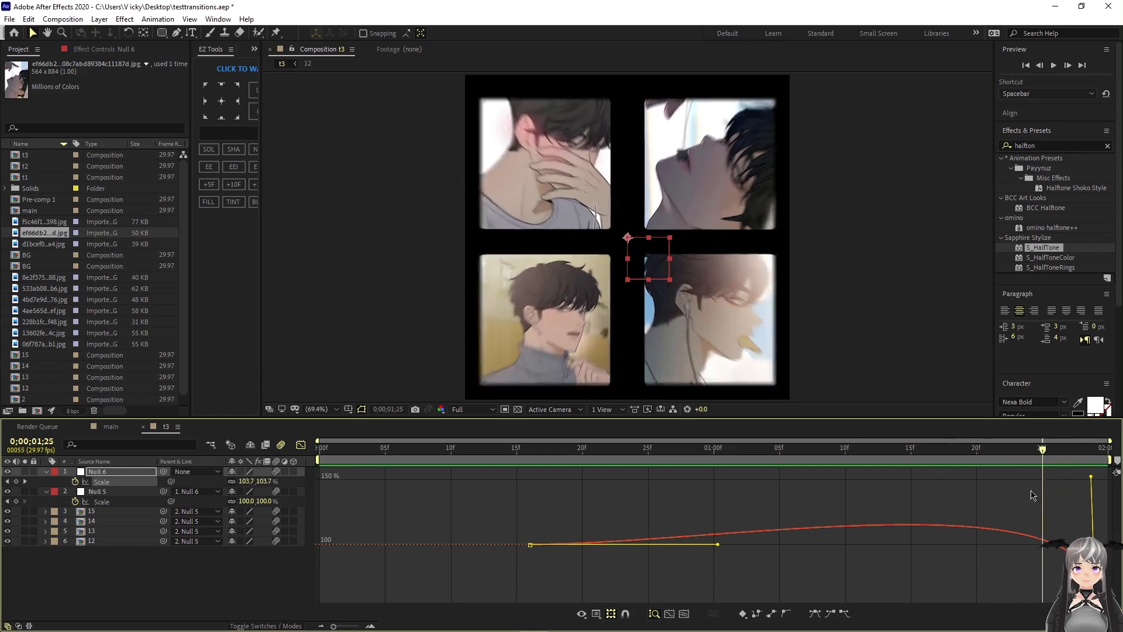
{"action": "key", "text": "space"}
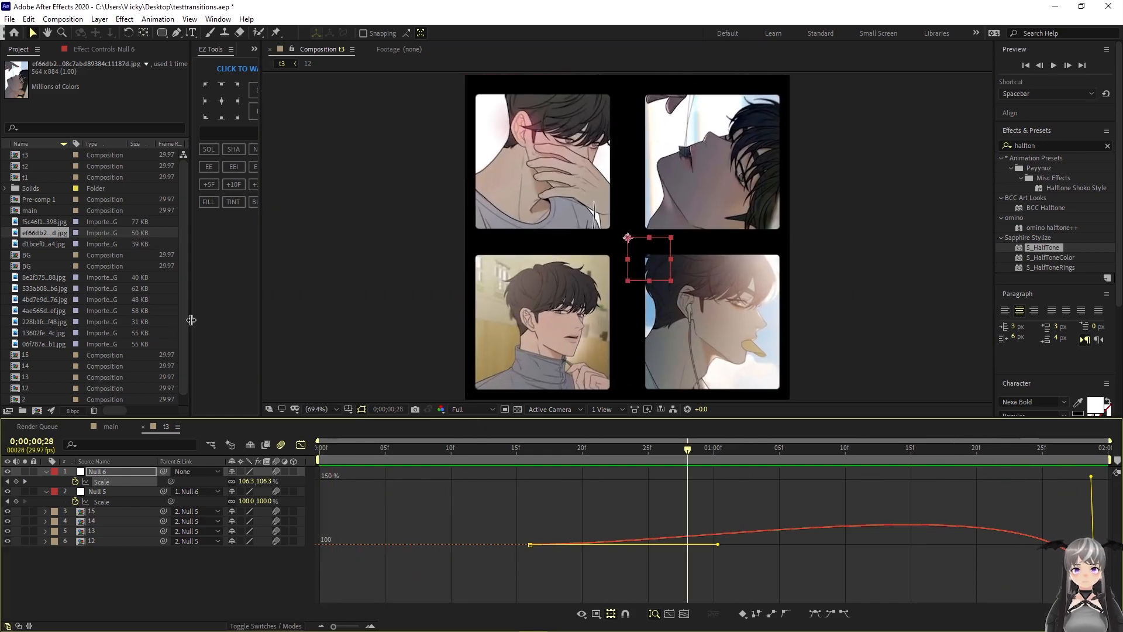
{"action": "left_click", "coordinate": [301, 445]}
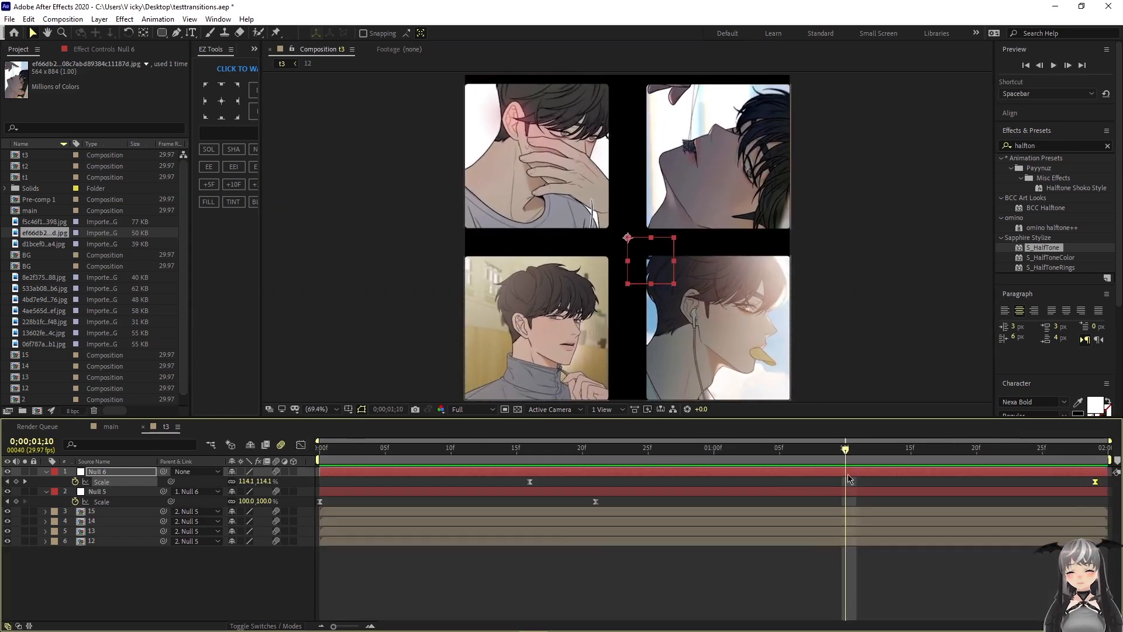
- Try a smaller Scale on picture layers 12, 13, 14 and 15 at frame 21 and preview the wider gaps
{"action": "key", "text": "Home"}
{"action": "left_click_drag", "start_coordinate": [335, 450], "coordinate": [596, 449]}
{"action": "left_click", "coordinate": [147, 559]}
{"action": "left_click_drag", "start_coordinate": [146, 558], "coordinate": [140, 520]}
{"action": "key", "text": "s"}
{"action": "left_click_drag", "start_coordinate": [135, 602], "coordinate": [185, 527]}
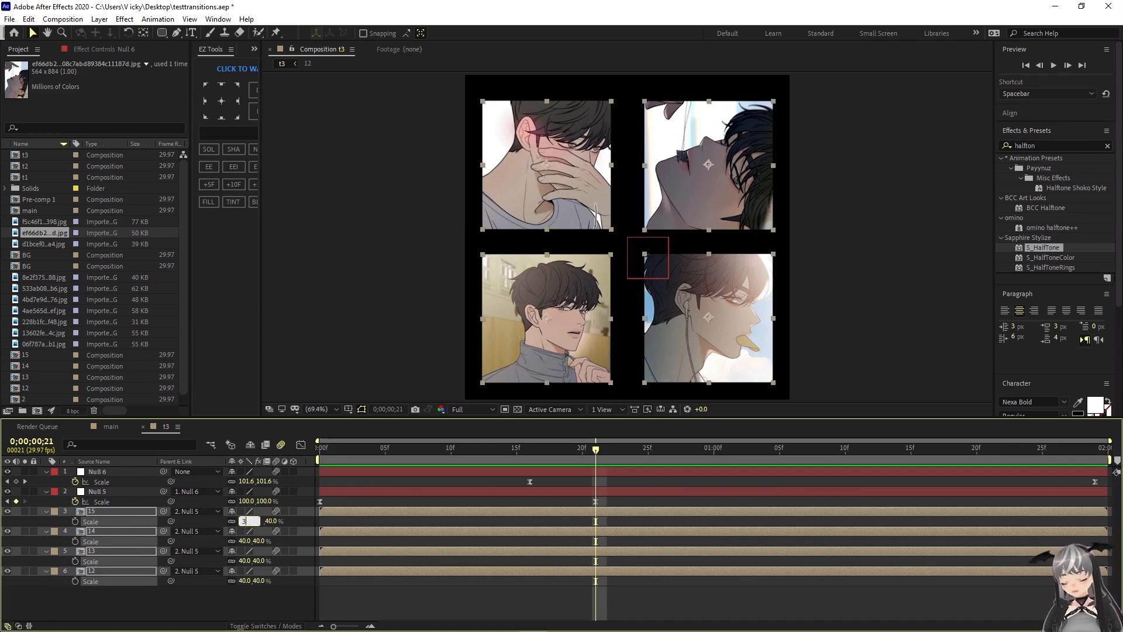
{"action": "key", "text": "Return"}
{"action": "key", "text": "s"}
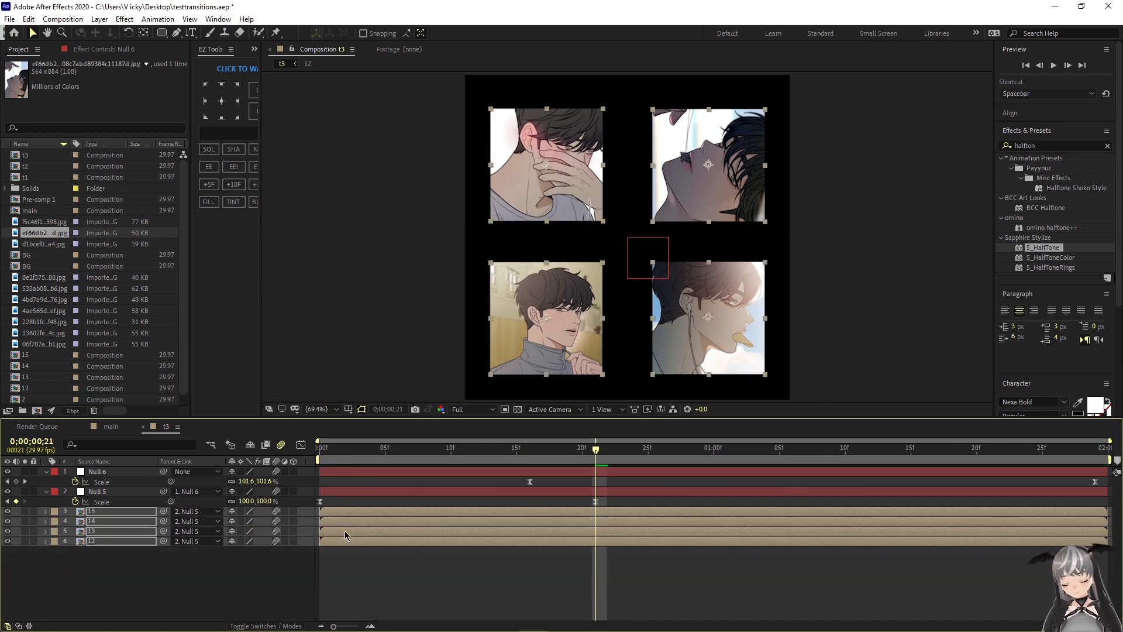
{"action": "left_click", "coordinate": [451, 564]}
{"action": "key", "text": "space"}
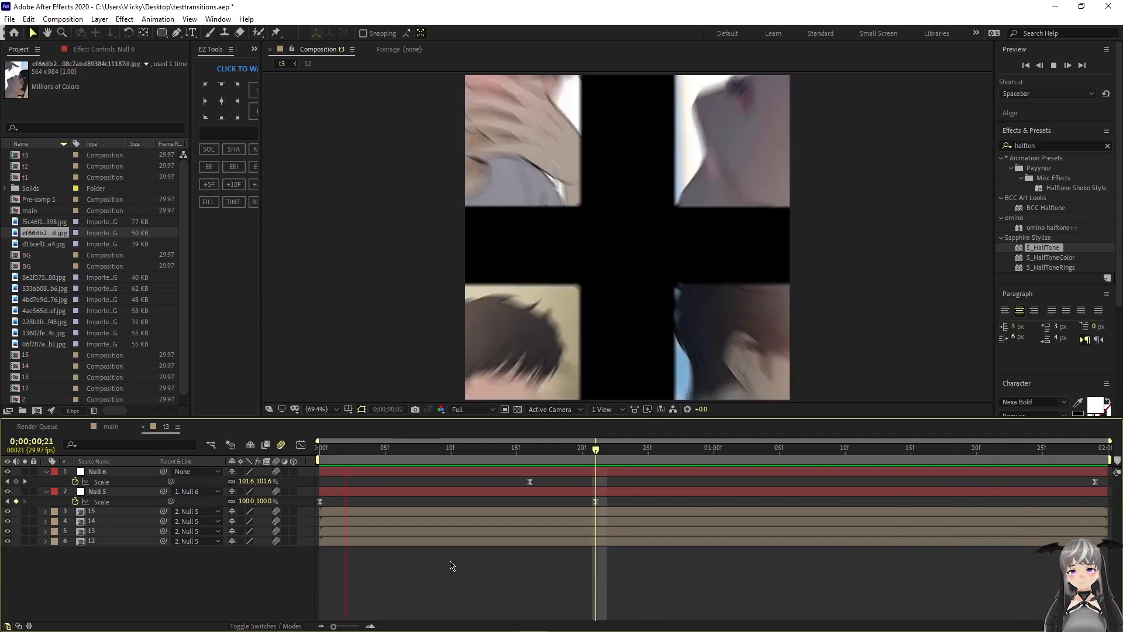
{"action": "left_click_drag", "start_coordinate": [451, 565], "coordinate": [550, 513]}
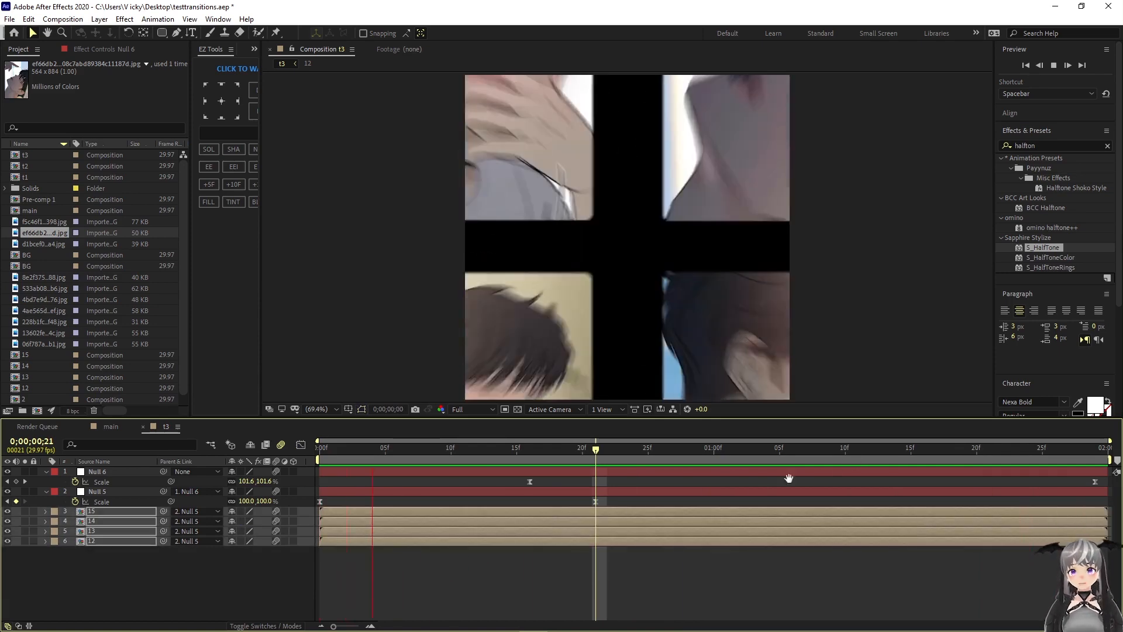
{"action": "key", "text": "space"}
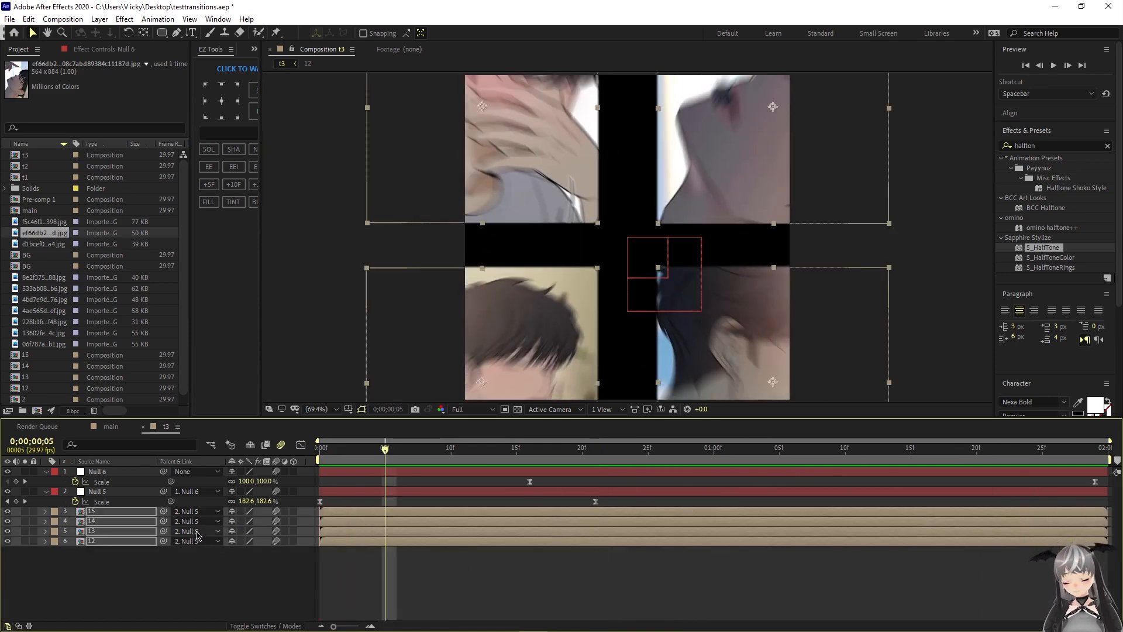
- Adjust the Position of the four picture layers to narrow the vertical gap between the columns, and preview the grid
{"action": "key", "text": "p"}
{"action": "left_click_drag", "start_coordinate": [138, 601], "coordinate": [120, 515]}
{"action": "key", "text": "space"}
{"action": "key", "text": "p"}
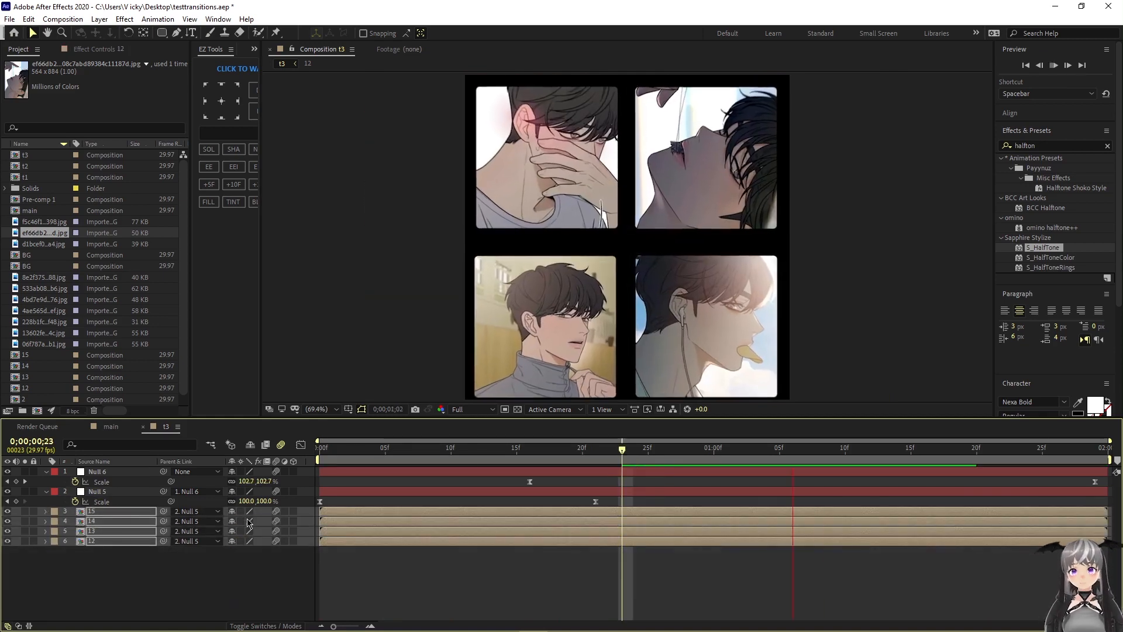
{"action": "key", "text": "space"}
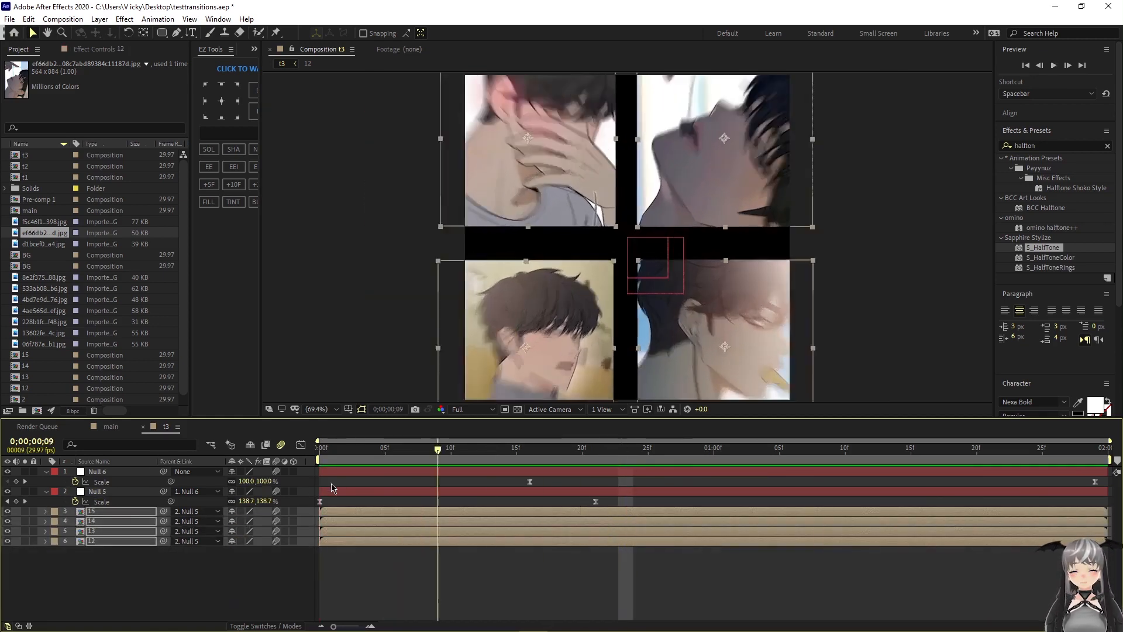
{"action": "key", "text": "space"}
{"action": "key", "text": "space"}
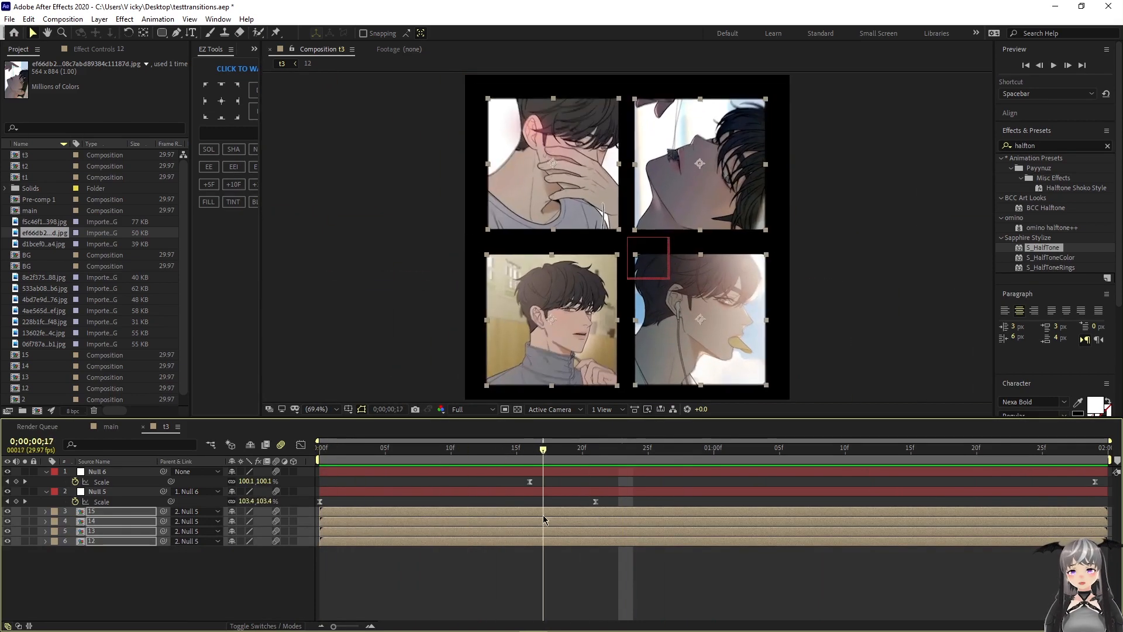
- Save the project
{"action": "key", "text": "Home"}
{"action": "left_click", "coordinate": [9, 19]}
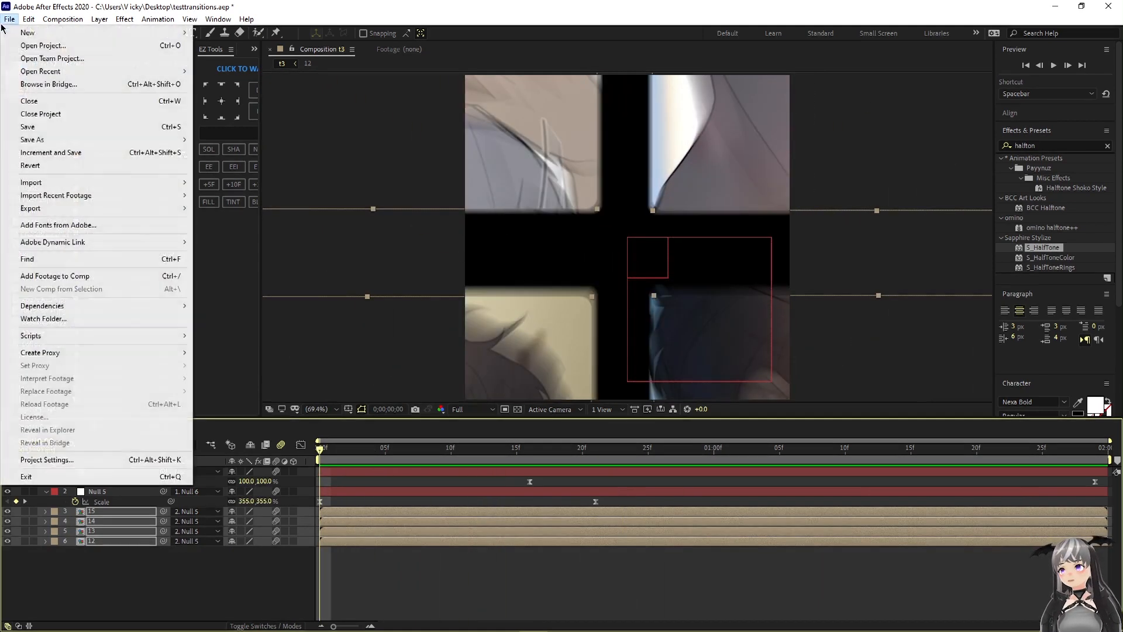
{"action": "left_click", "coordinate": [28, 127]}
- Animate layer 14's Opacity from 0% at frame 2 to 100% at frame 20
{"action": "left_click_drag", "start_coordinate": [322, 453], "coordinate": [530, 493]}
{"action": "left_click", "coordinate": [429, 562]}
{"action": "left_click", "coordinate": [540, 129]}
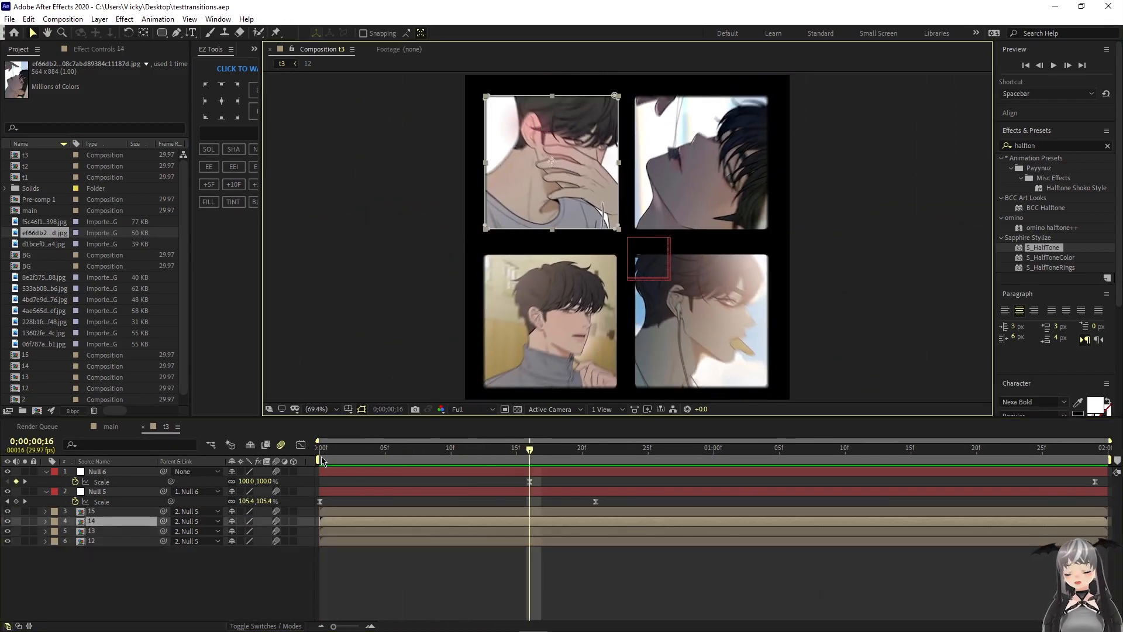
{"action": "key", "text": "t"}
{"action": "left_click_drag", "start_coordinate": [426, 449], "coordinate": [346, 509]}
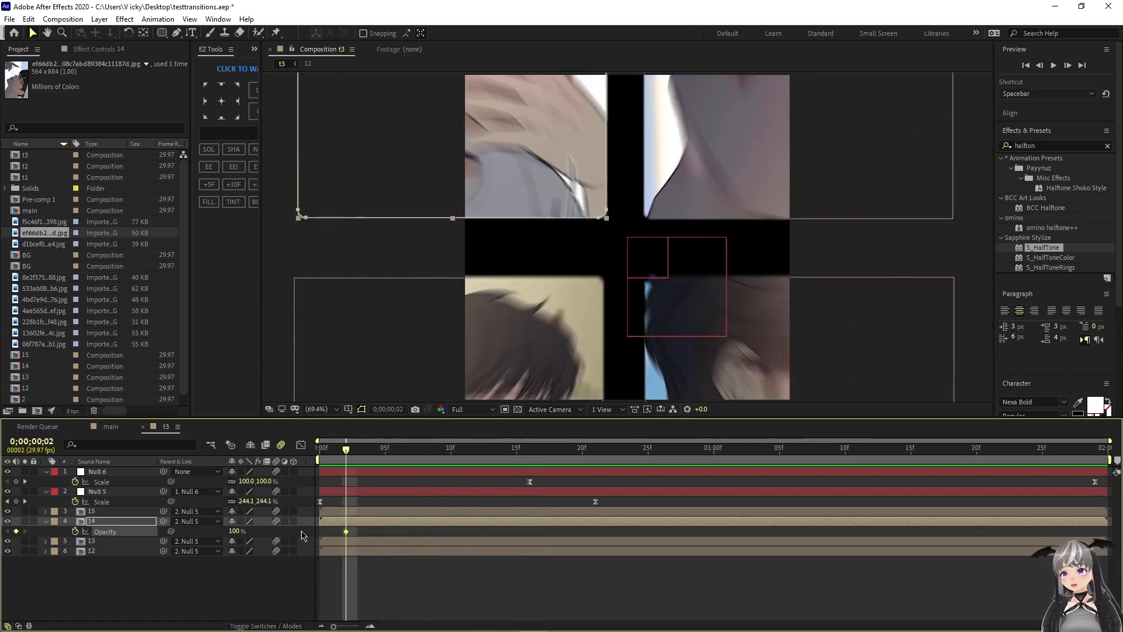
{"action": "left_click_drag", "start_coordinate": [345, 531], "coordinate": [582, 531]}
{"action": "left_click", "coordinate": [234, 531]}
{"action": "type", "text": "0"}
{"action": "key", "text": "Return"}
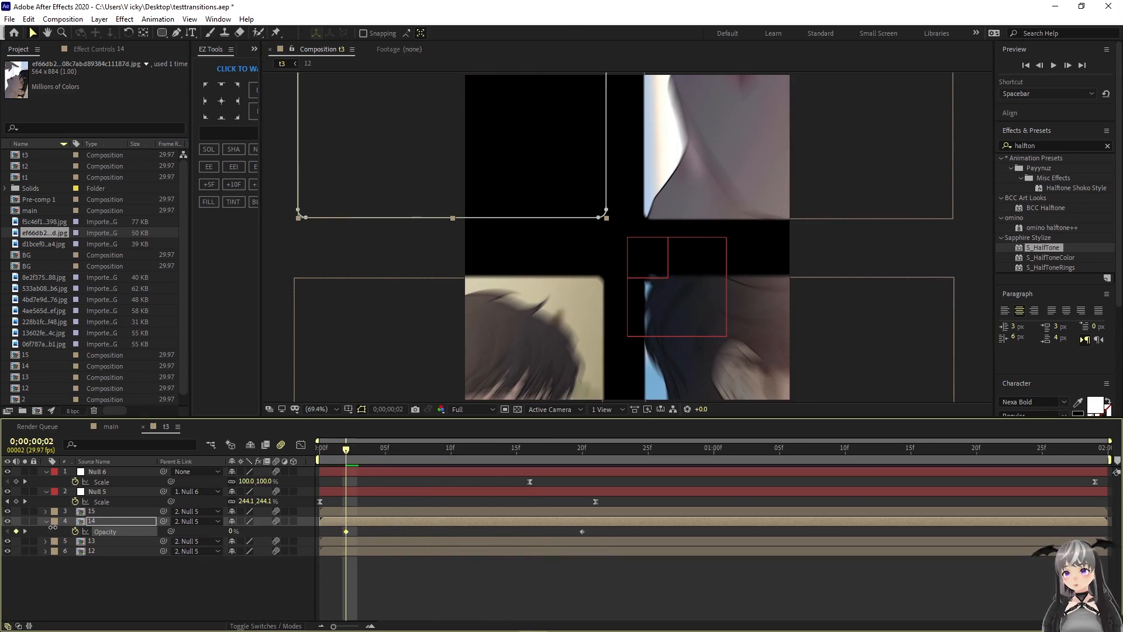
- Copy layer 14's Opacity fade-in keyframes onto layer 15 starting at frame 15, and preview the fade
{"action": "key", "text": "space"}
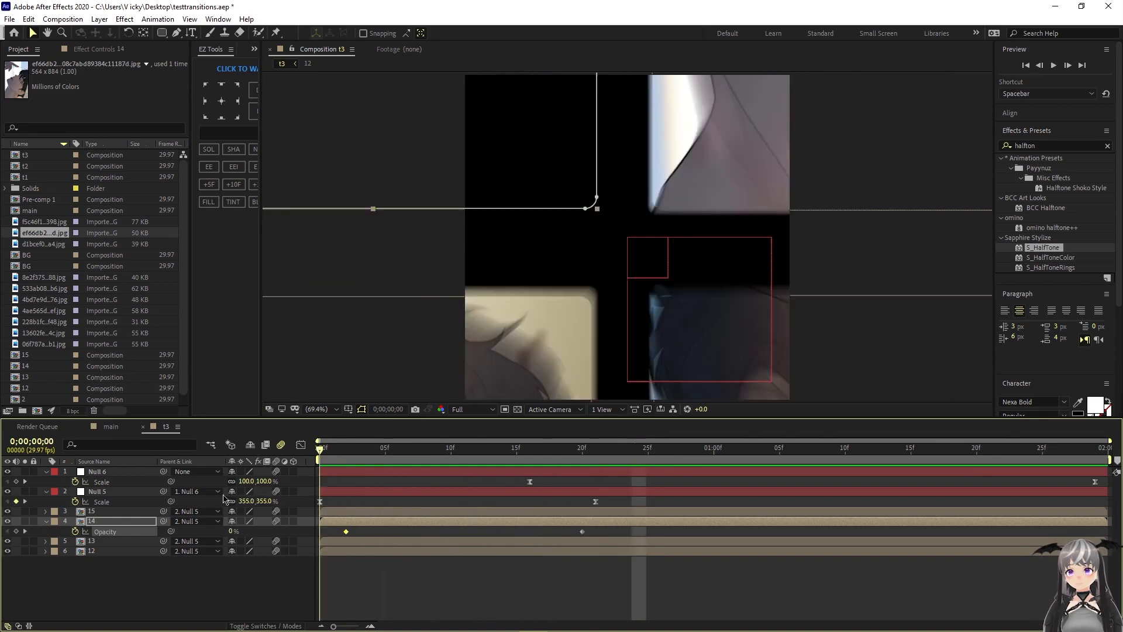
{"action": "key", "text": "space"}
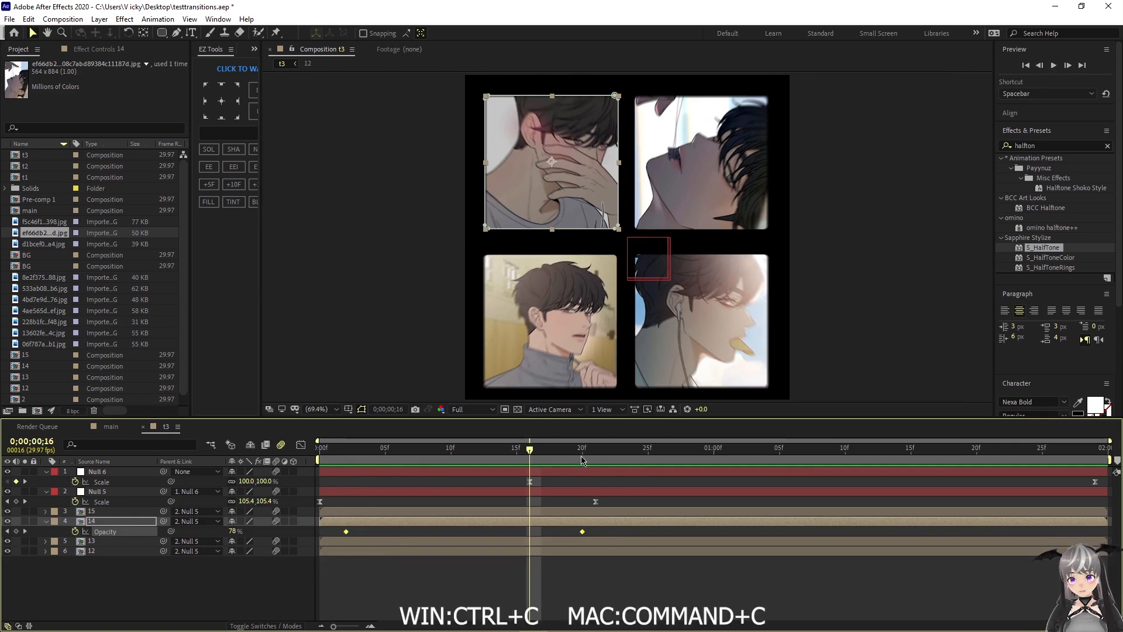
{"action": "left_click_drag", "start_coordinate": [533, 458], "coordinate": [661, 458]}
{"action": "left_click_drag", "start_coordinate": [673, 502], "coordinate": [570, 513]}
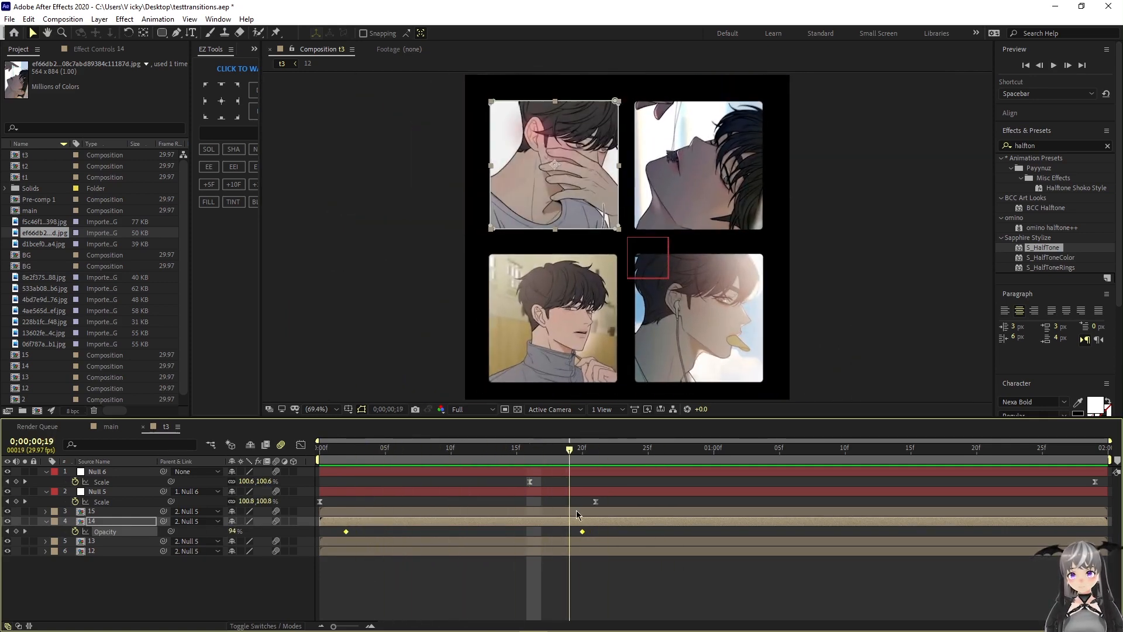
{"action": "left_click_drag", "start_coordinate": [579, 458], "coordinate": [516, 458]}
{"action": "left_click", "coordinate": [406, 514]}
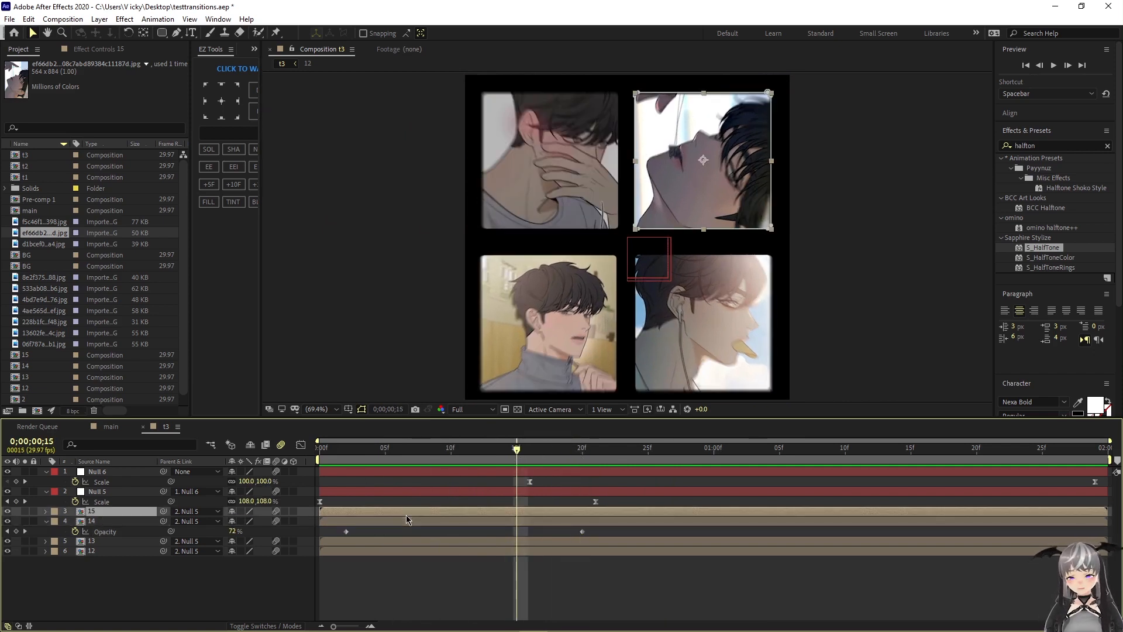
{"action": "key", "text": "ctrl+v"}
{"action": "key", "text": "space"}
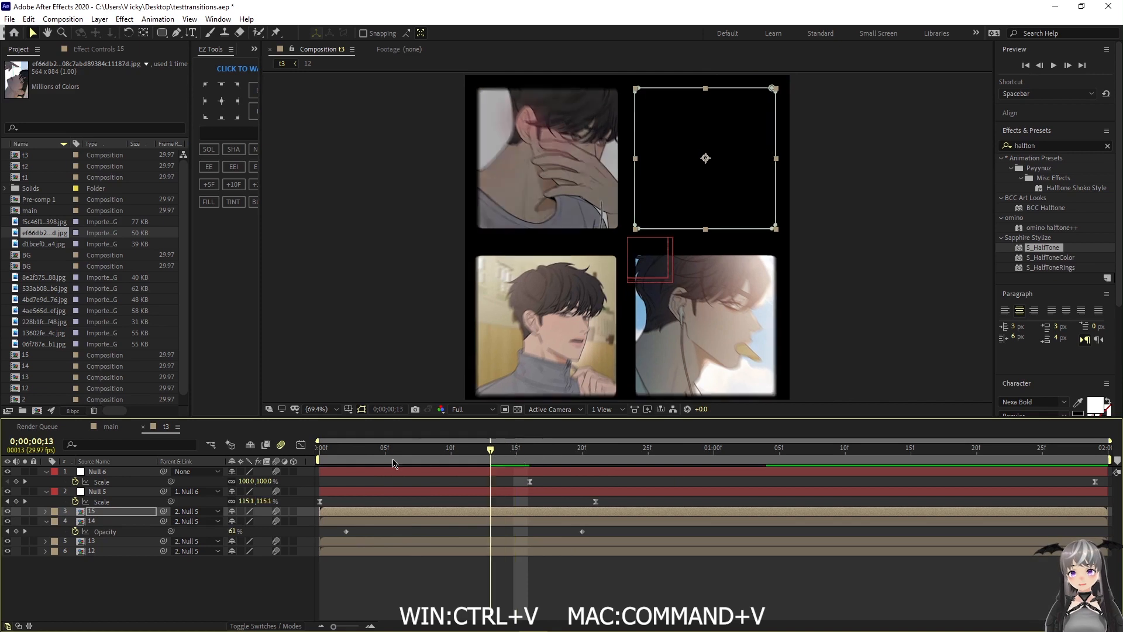
{"action": "key", "text": "space"}
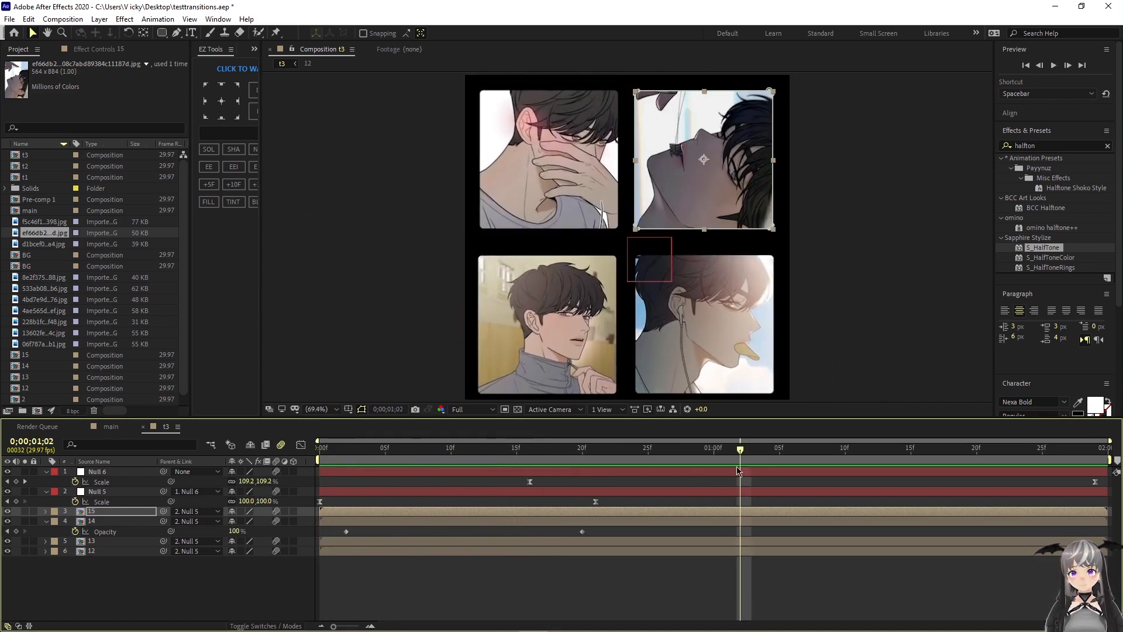
- Paste the Opacity fade-in keyframes onto layer 12 starting at 0;00;01;00, and preview from the beginning
{"action": "mouse_move", "coordinate": [739, 469]}
{"action": "left_mouse_down"}
{"action": "mouse_move", "coordinate": [607, 477]}
{"action": "mouse_move", "coordinate": [716, 470]}
{"action": "left_mouse_up"}
{"action": "key", "text": "u"}
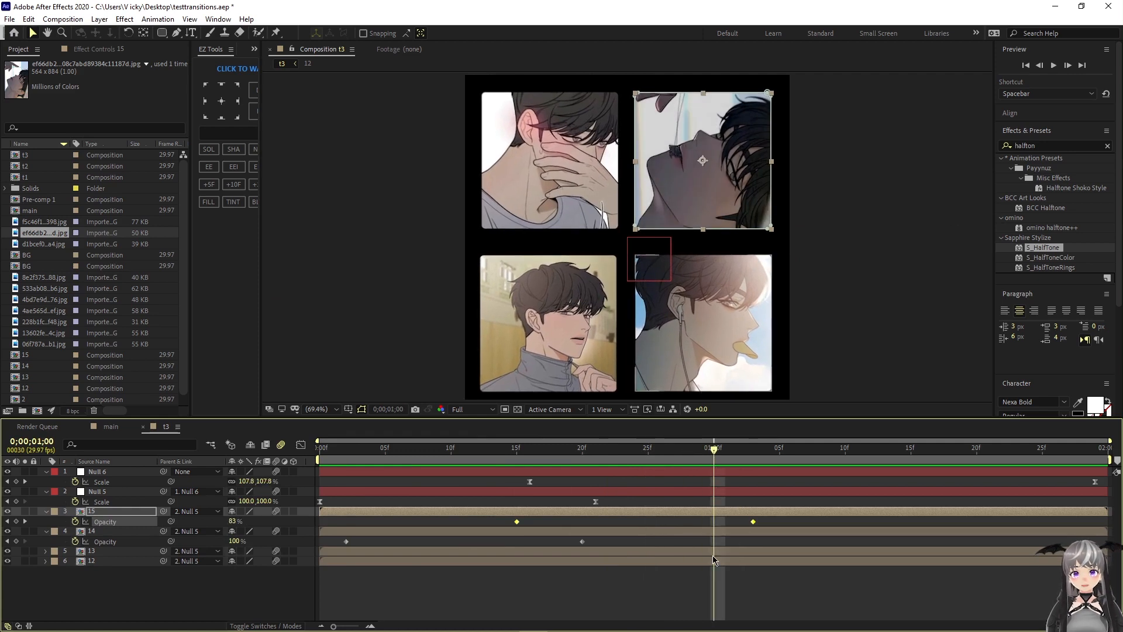
{"action": "left_click", "coordinate": [715, 553]}
{"action": "left_click", "coordinate": [716, 562]}
{"action": "key", "text": "Return"}
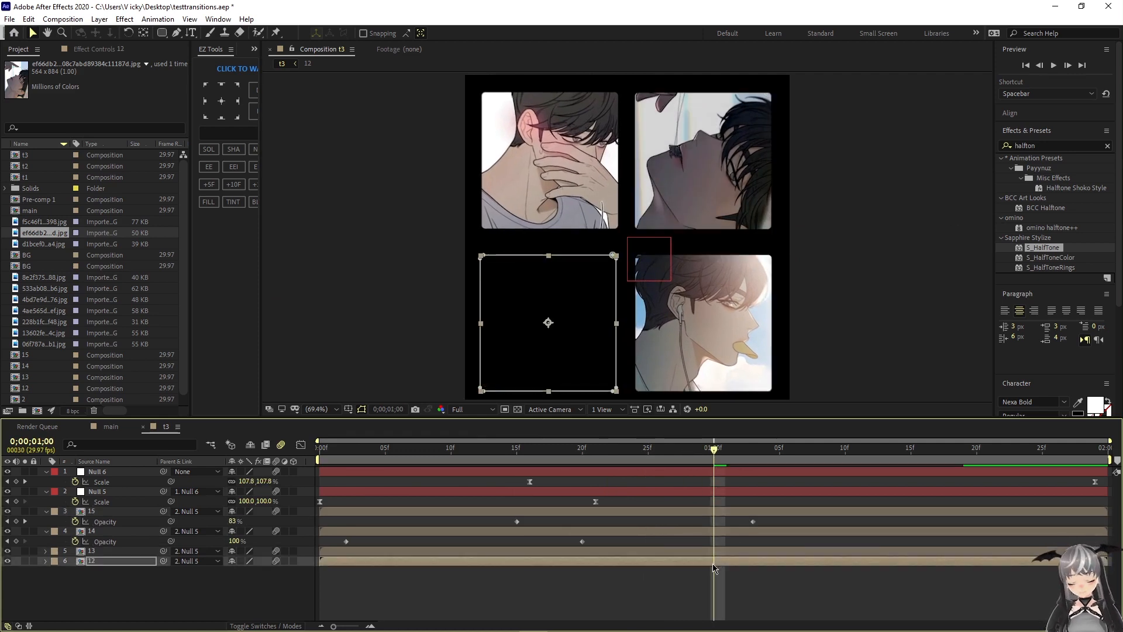
{"action": "key", "text": "Home"}
{"action": "key", "text": "space"}
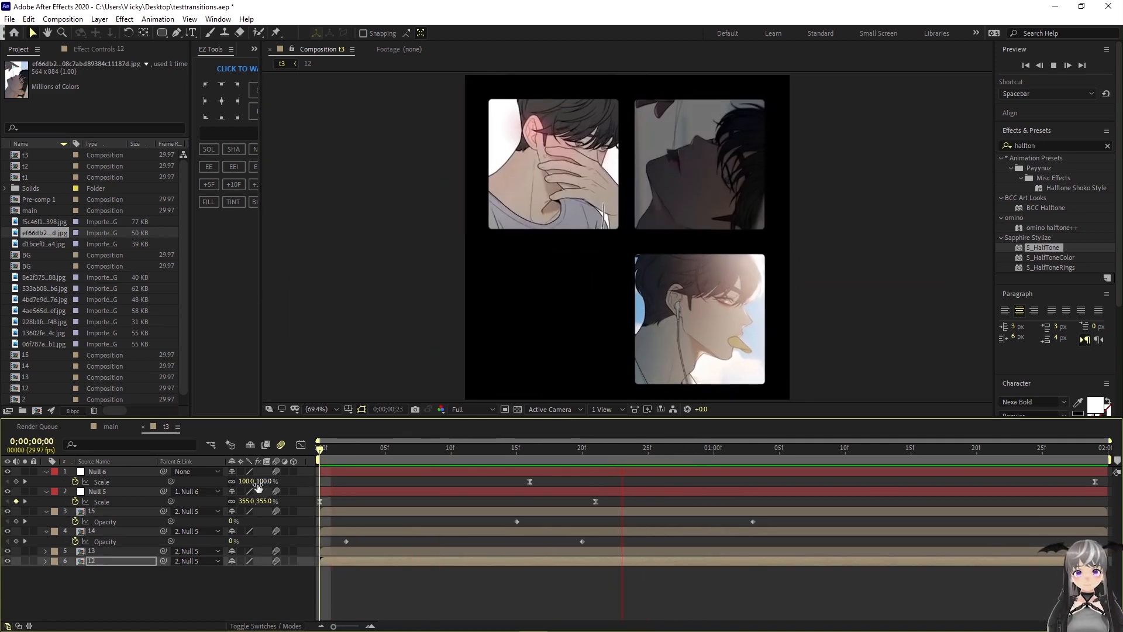
{"action": "key", "text": "space"}
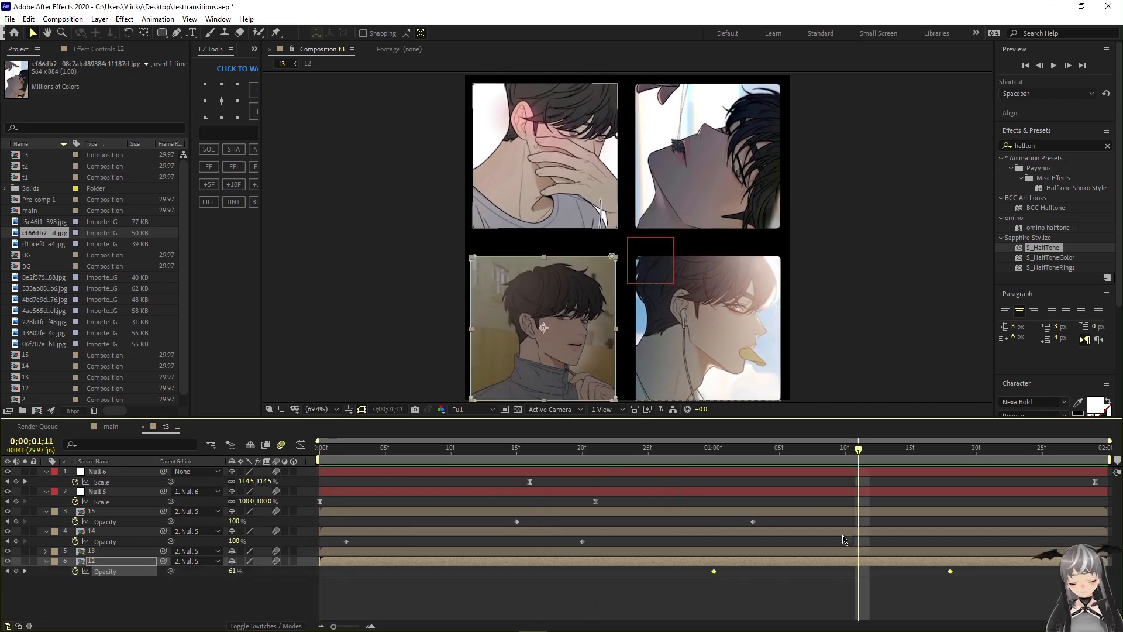
- Paste the Opacity fade-in keyframes onto layer 13 starting at 0;00;01;09, and preview the whole grid animation
{"action": "left_click_drag", "start_coordinate": [860, 451], "coordinate": [936, 504]}
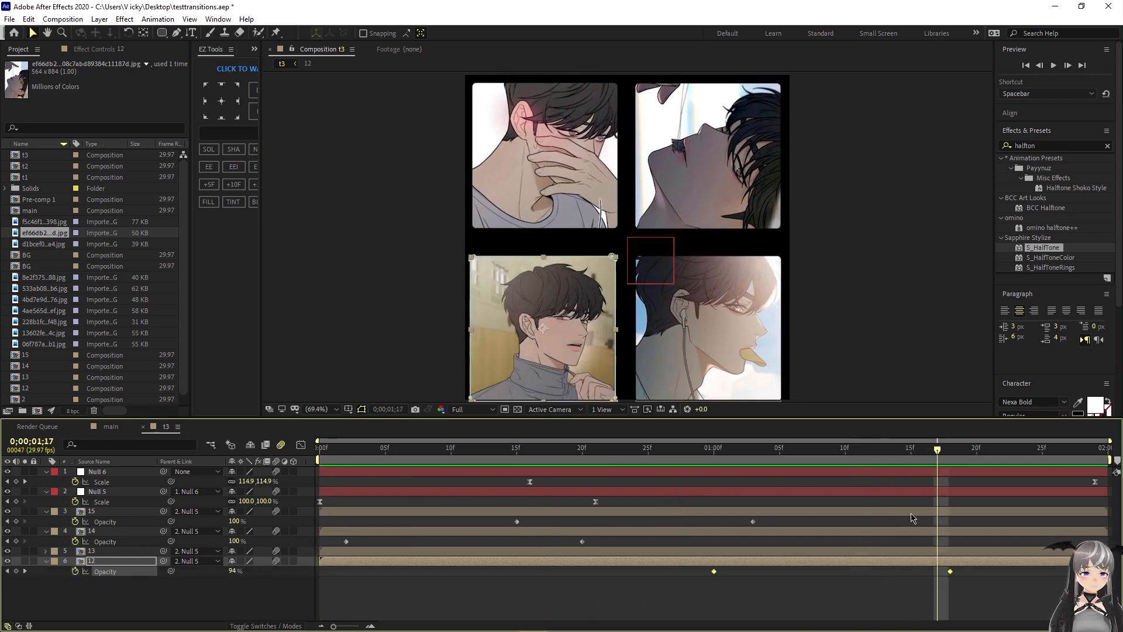
{"action": "left_click", "coordinate": [886, 552]}
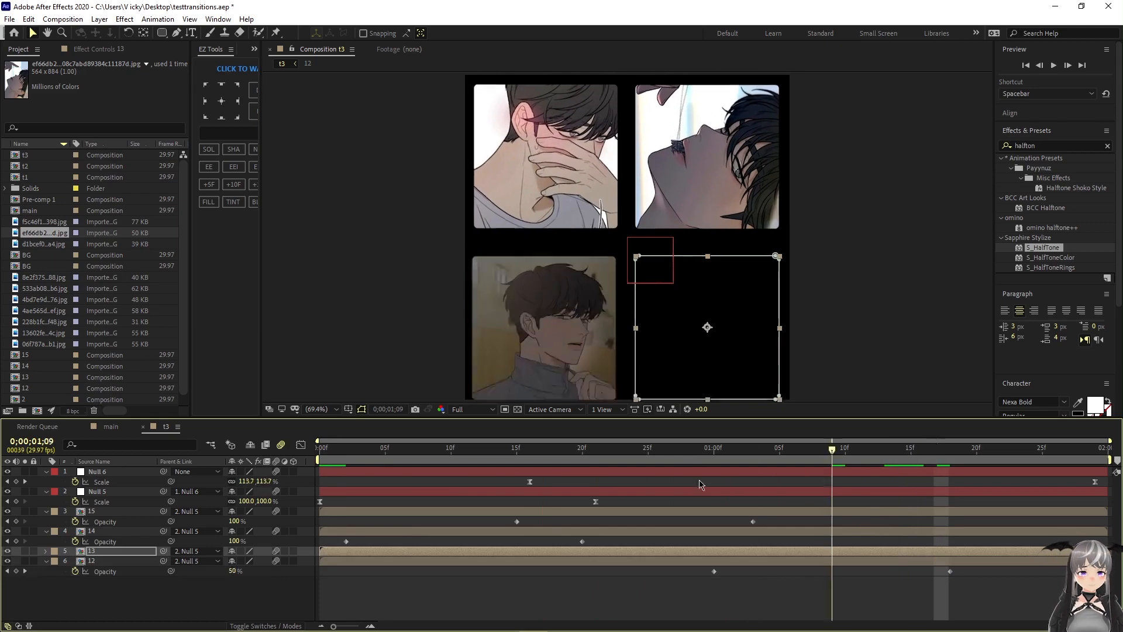
{"action": "key", "text": "Home"}
{"action": "key", "text": "space"}
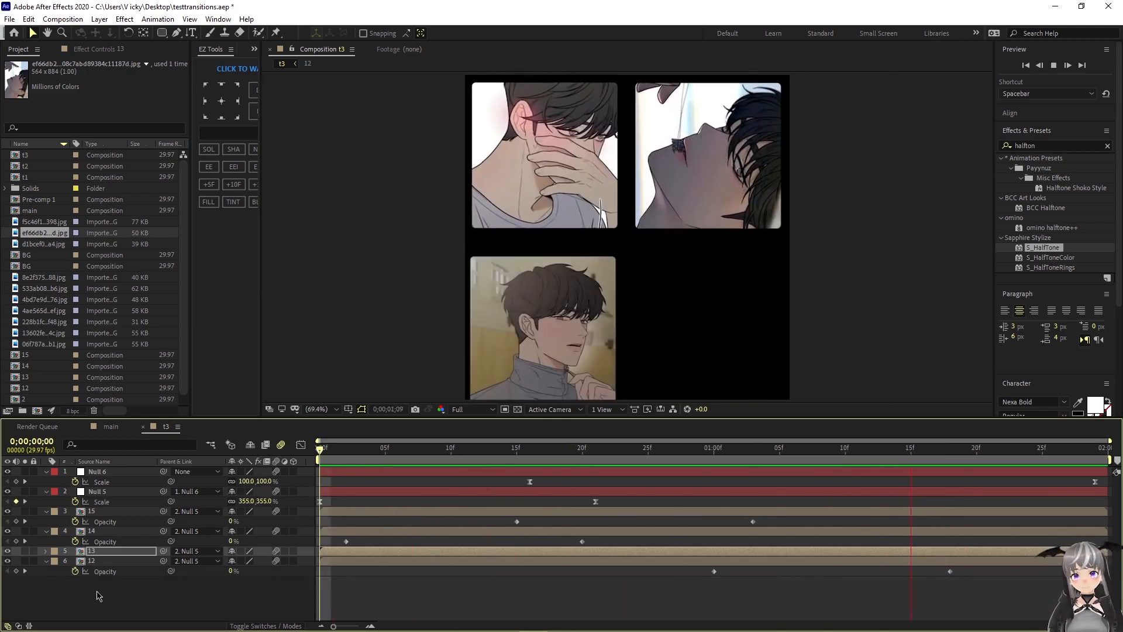
- Collapse the keyframed properties of all layers in t3 and save the project
{"action": "key", "text": "ctrl+a"}
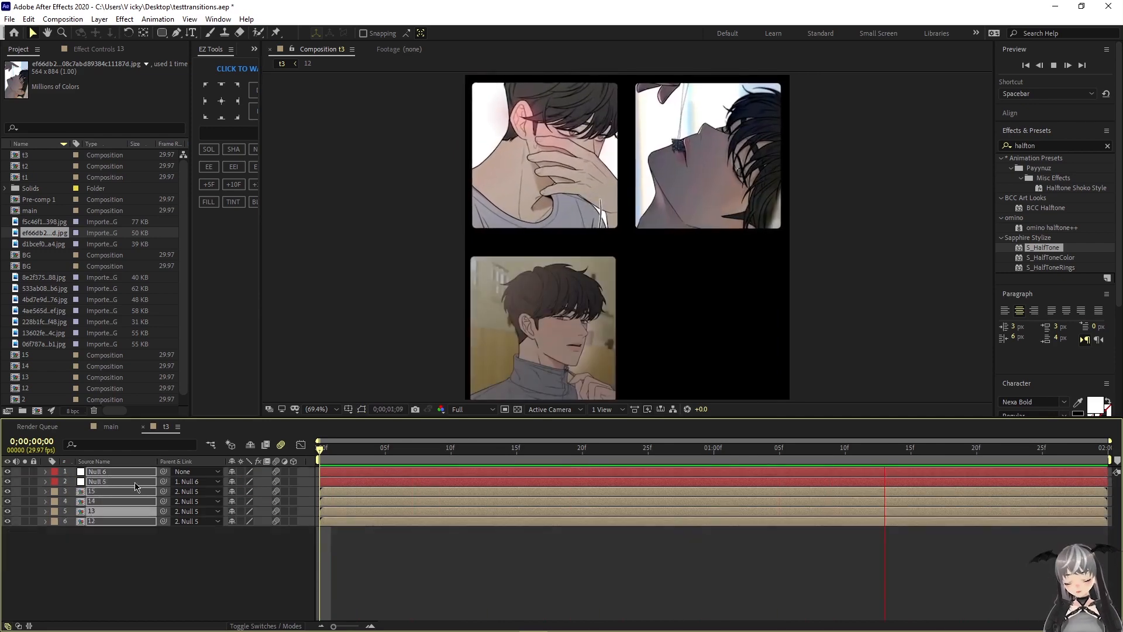
{"action": "key", "text": "u"}
{"action": "key", "text": "space"}
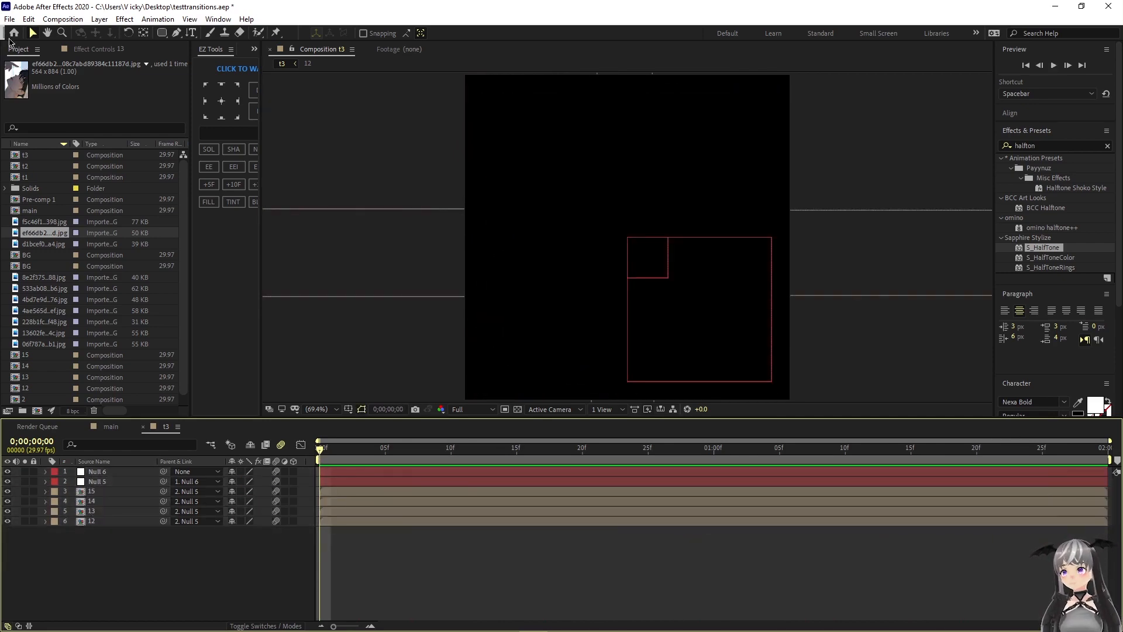
{"action": "left_click", "coordinate": [10, 19]}
{"action": "left_click", "coordinate": [24, 126]}
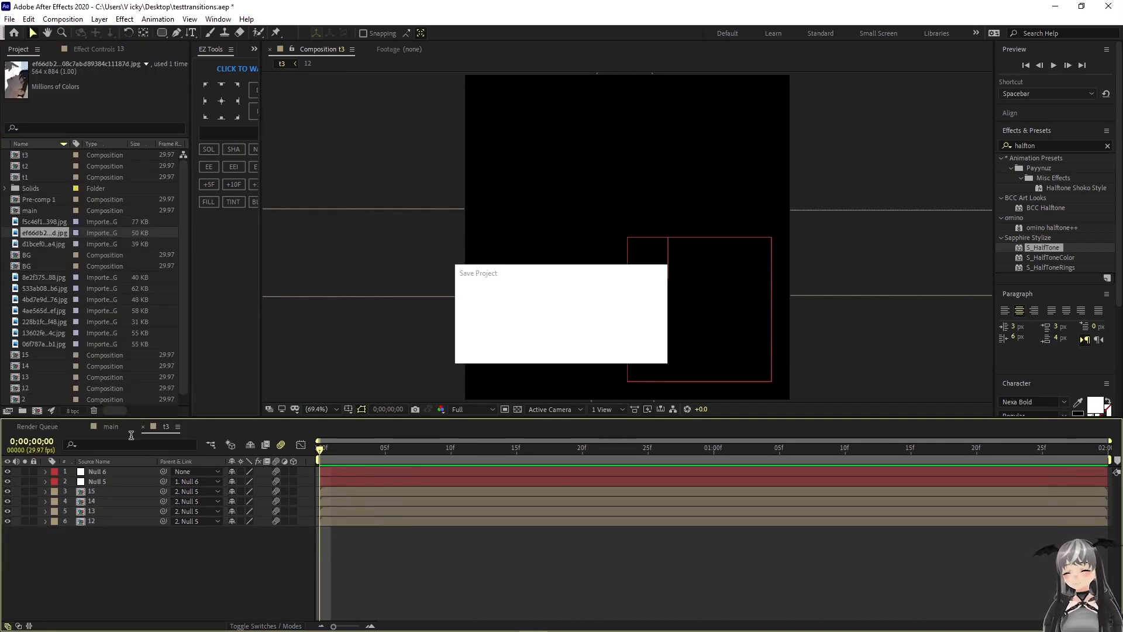
- Copy the adjustment layer with its effects from Pre-comp 1 inside t2 to the top of t3, and preview it
{"action": "left_click", "coordinate": [111, 427]}
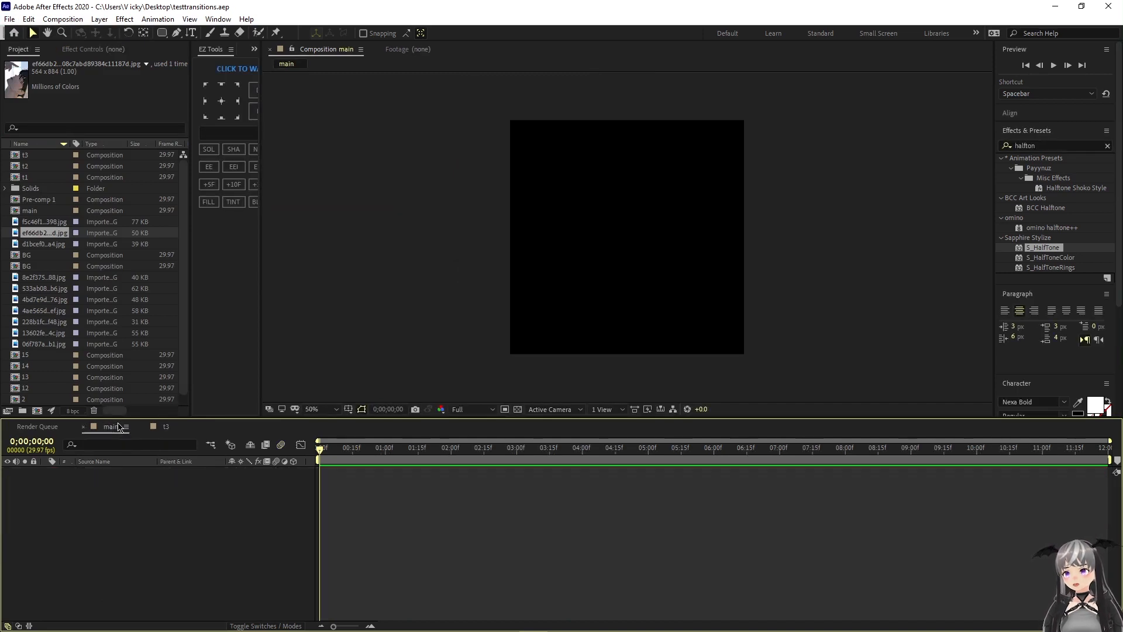
{"action": "left_click", "coordinate": [152, 426]}
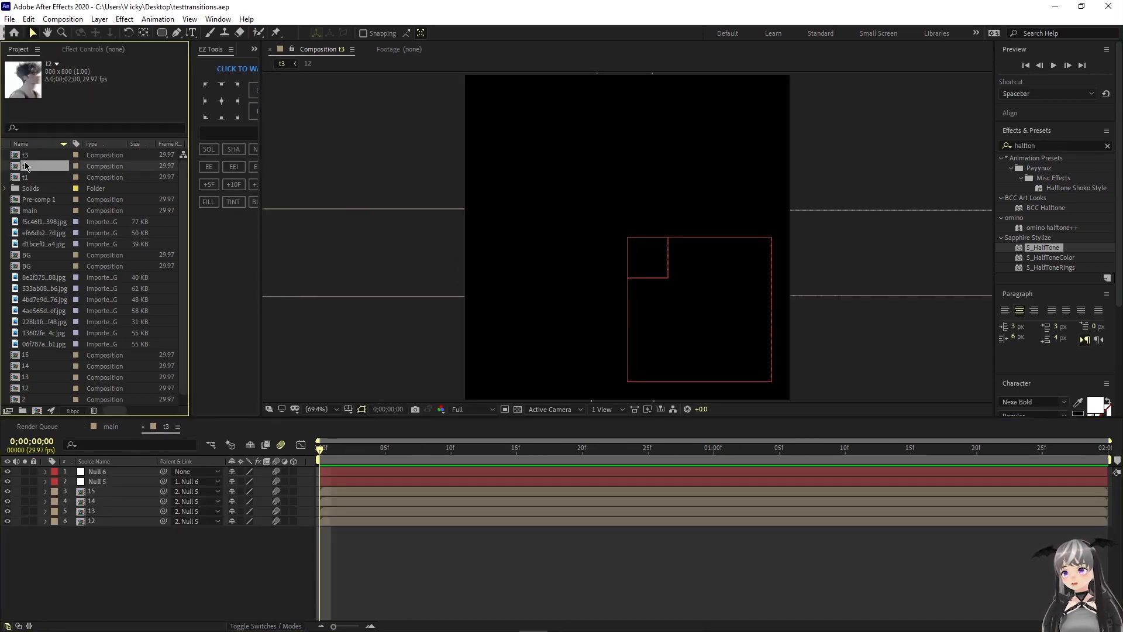
{"action": "double_click", "coordinate": [26, 166]}
{"action": "double_click", "coordinate": [111, 472]}
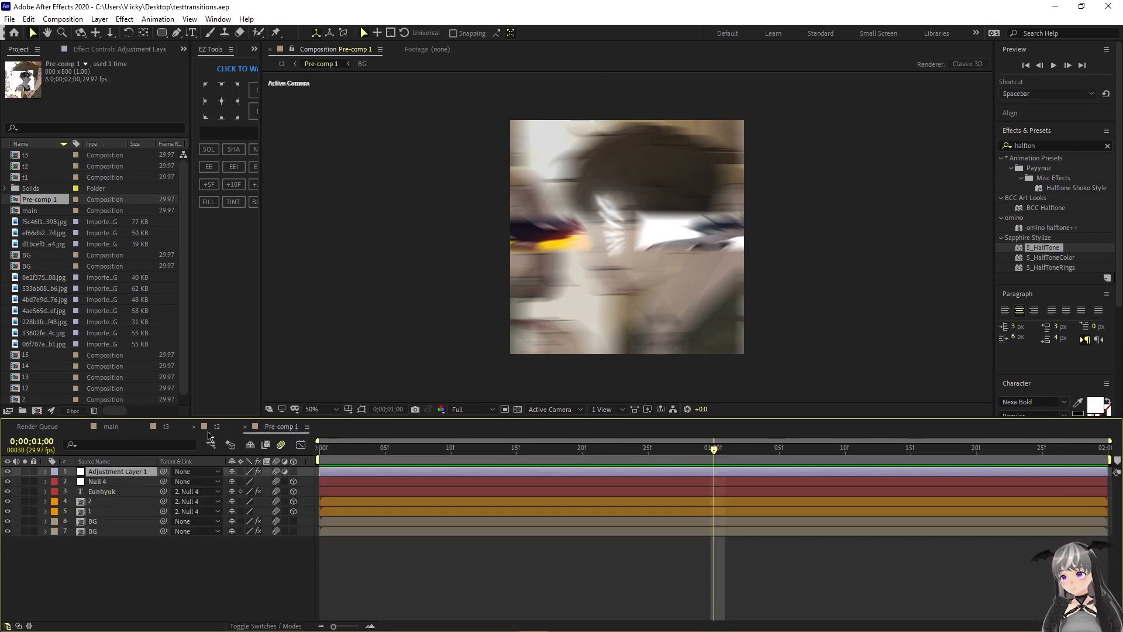
{"action": "left_click", "coordinate": [166, 427]}
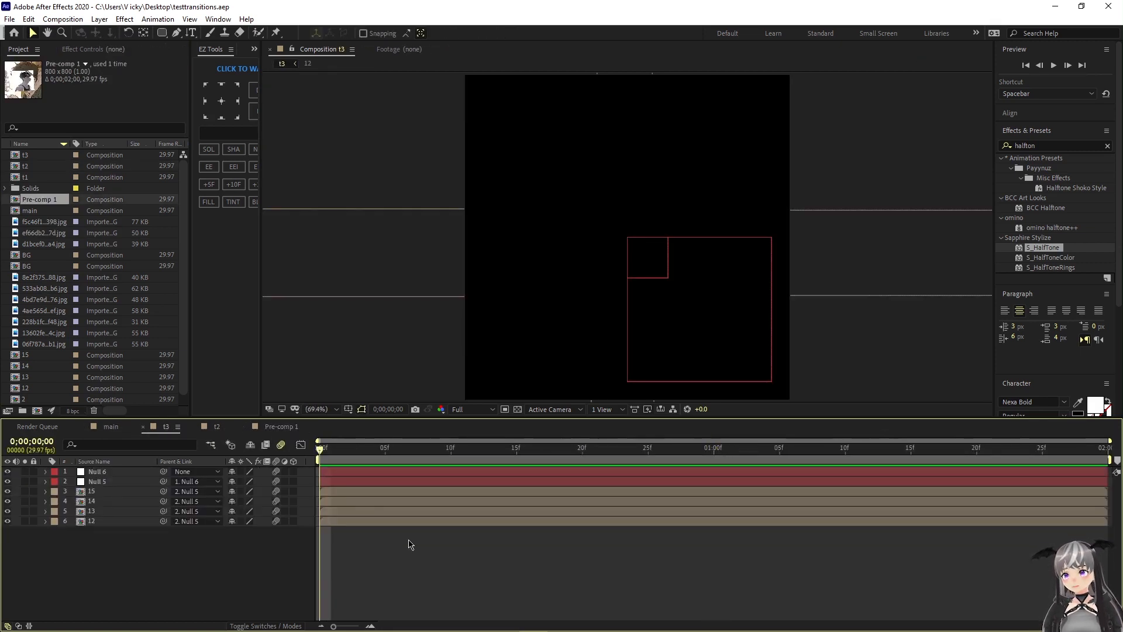
{"action": "key", "text": "ctrl+alt+y"}
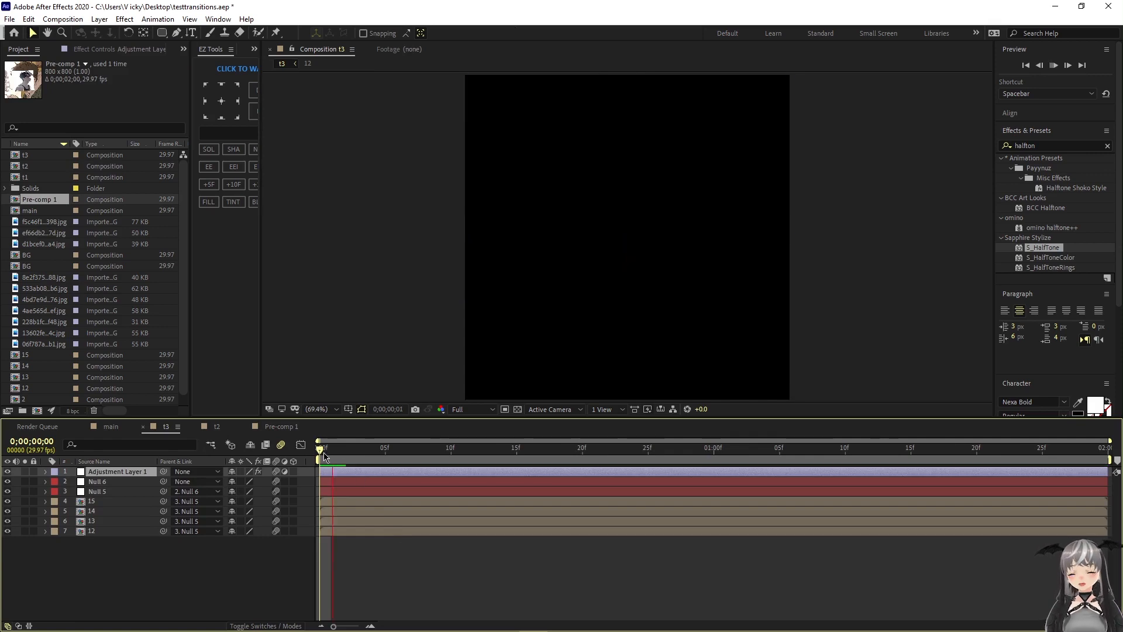
{"action": "key", "text": "space"}
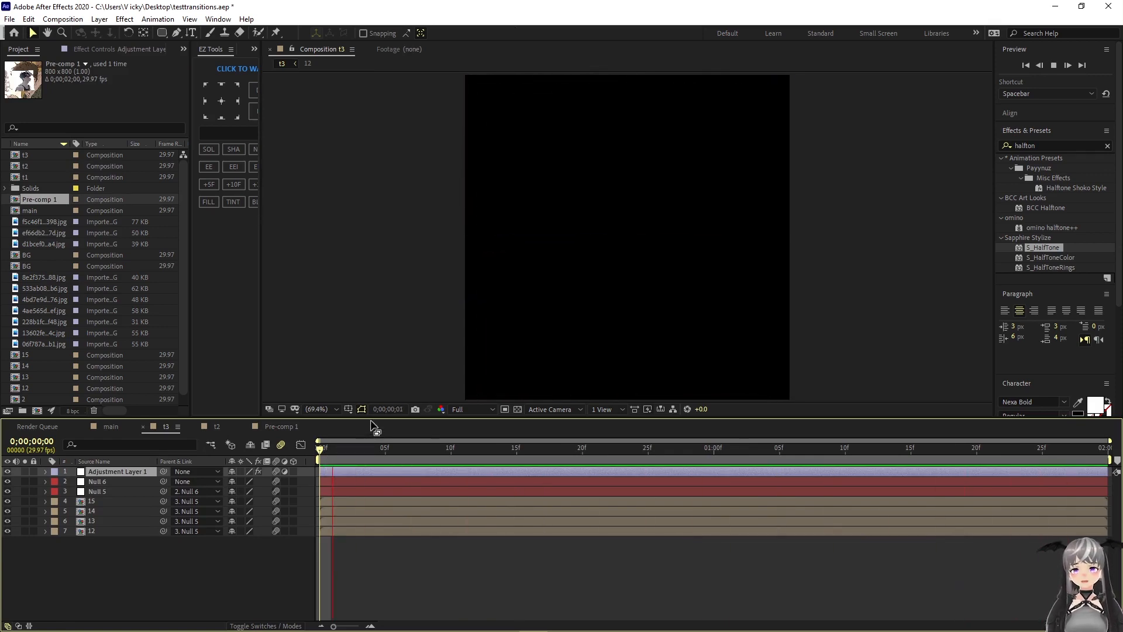
- Save the project and preview t3 from its first frame
{"action": "left_click", "coordinate": [9, 18]}
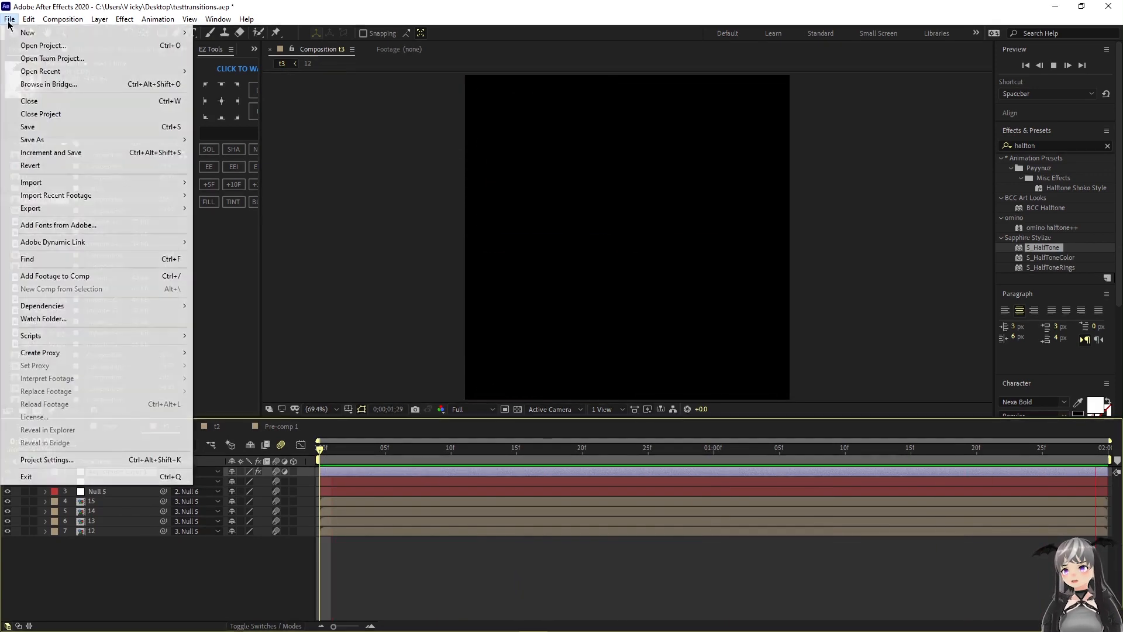
{"action": "left_click", "coordinate": [41, 127]}
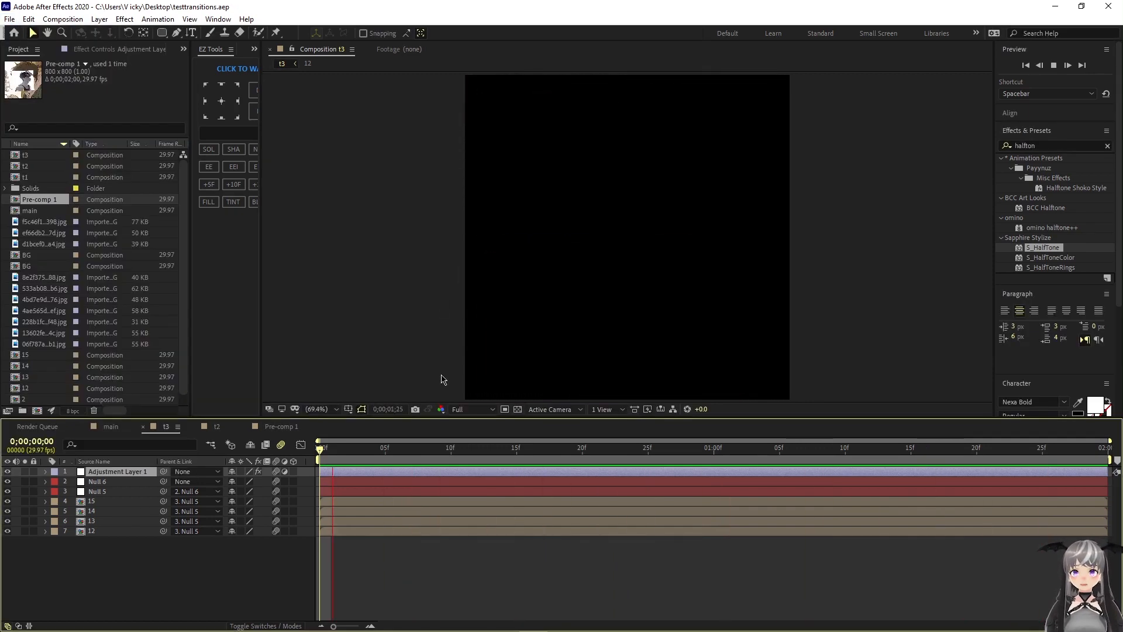
{"action": "left_click", "coordinate": [321, 450]}
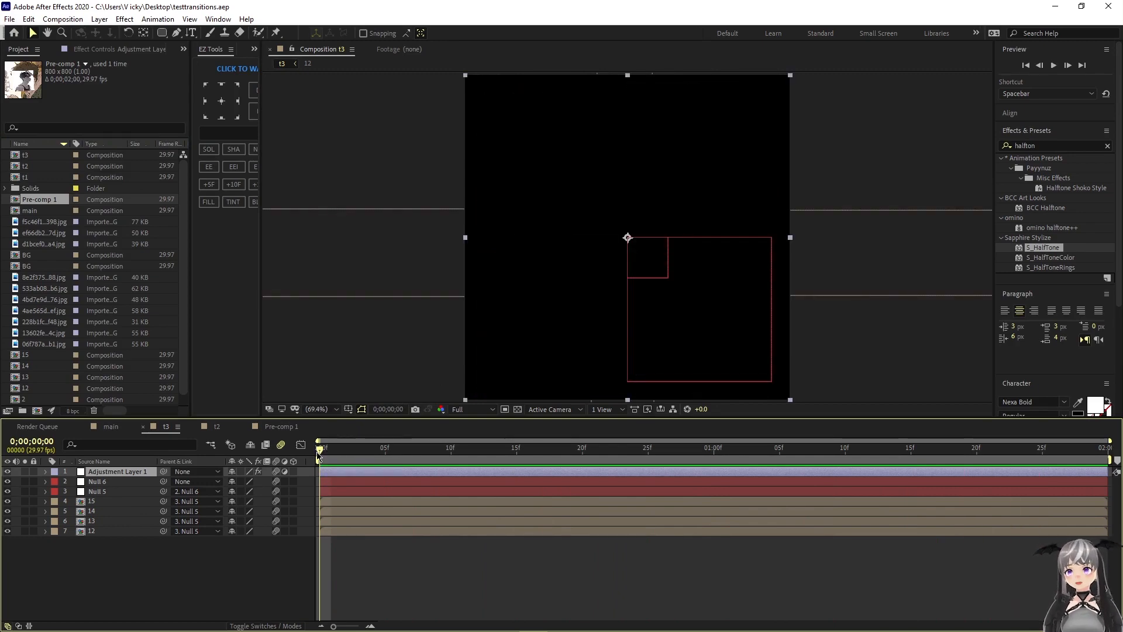
{"action": "key", "text": "space"}
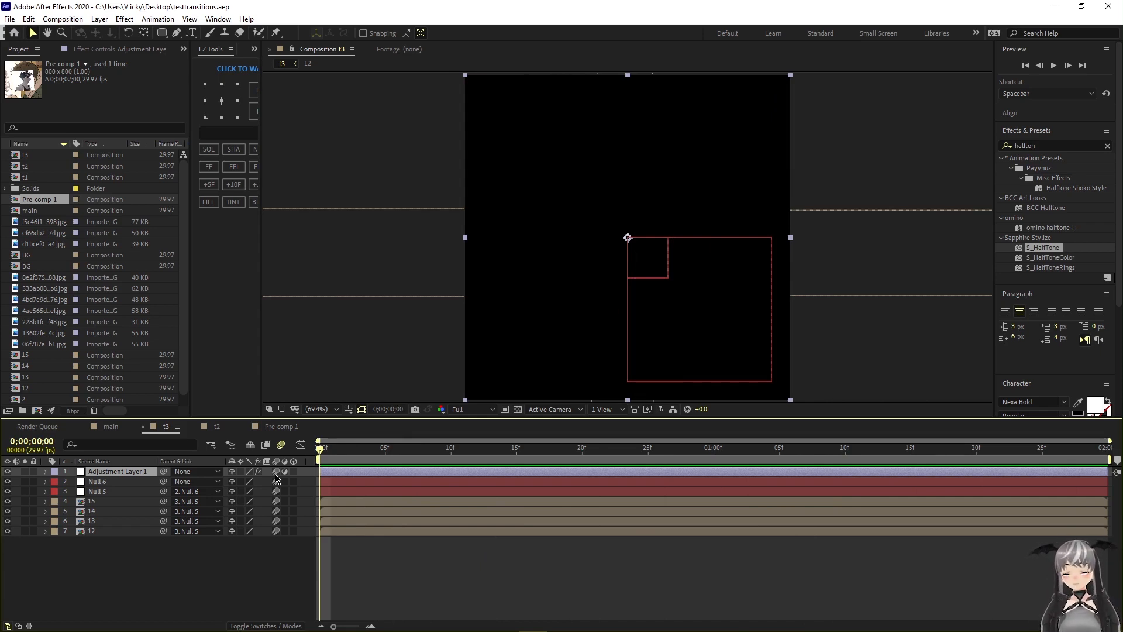
- Open composition t1 and preview its animation
{"action": "double_click", "coordinate": [25, 177]}
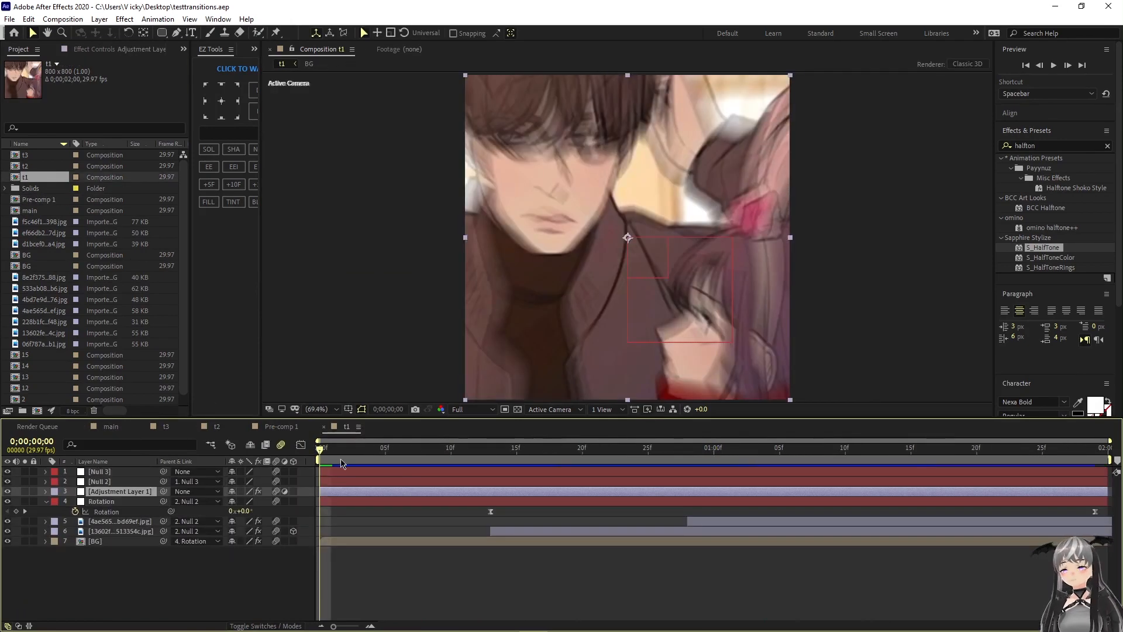
{"action": "left_click_drag", "start_coordinate": [107, 476], "coordinate": [107, 474]}
{"action": "key", "text": "space"}
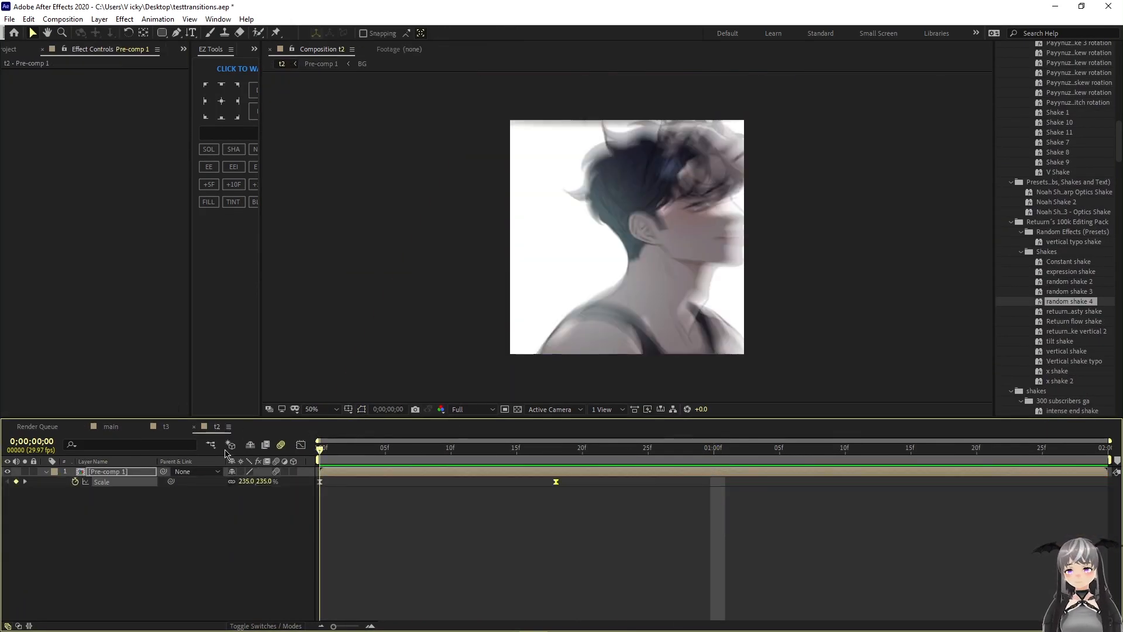
- Try the warp shake #1 preset on Pre-comp 1 in t2, settle on warp shake #4 at frame 0, and save the project
{"action": "scroll", "coordinate": [1063, 182], "scroll_direction": "down", "scroll_amount": 15}
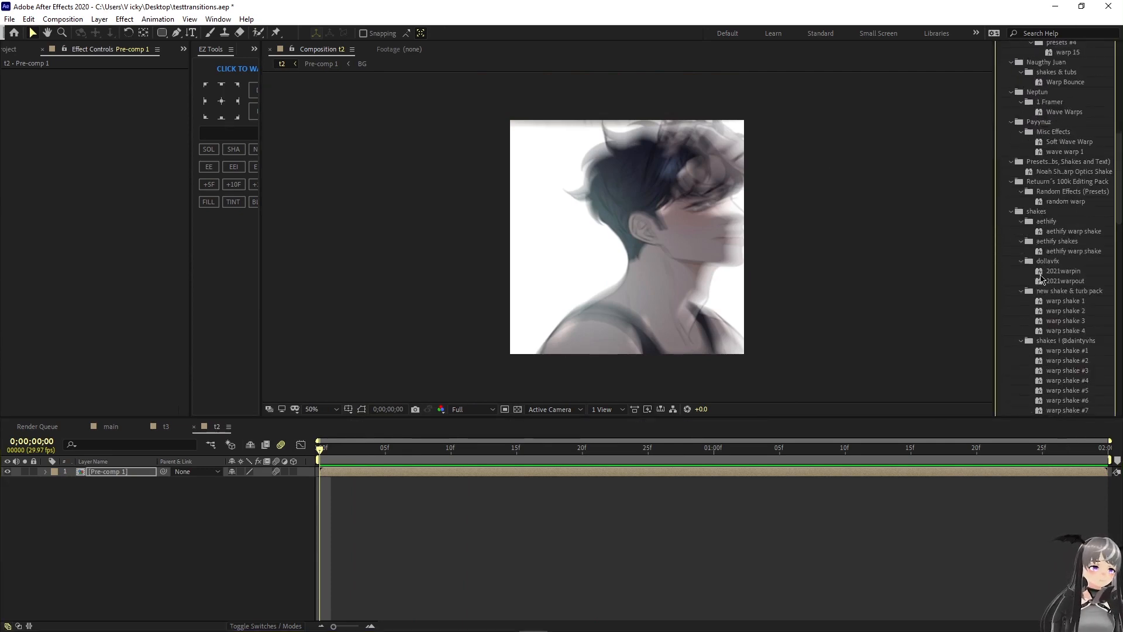
{"action": "left_click_drag", "start_coordinate": [1067, 237], "coordinate": [324, 459]}
{"action": "left_click_drag", "start_coordinate": [1067, 267], "coordinate": [328, 456]}
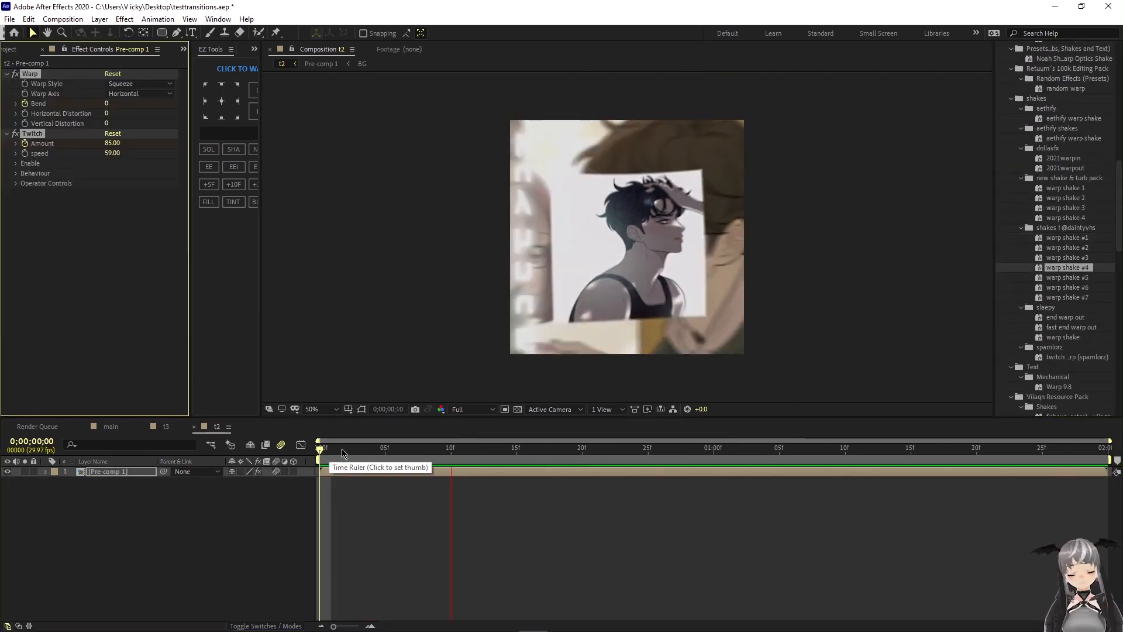
{"action": "key", "text": "ctrl+s"}
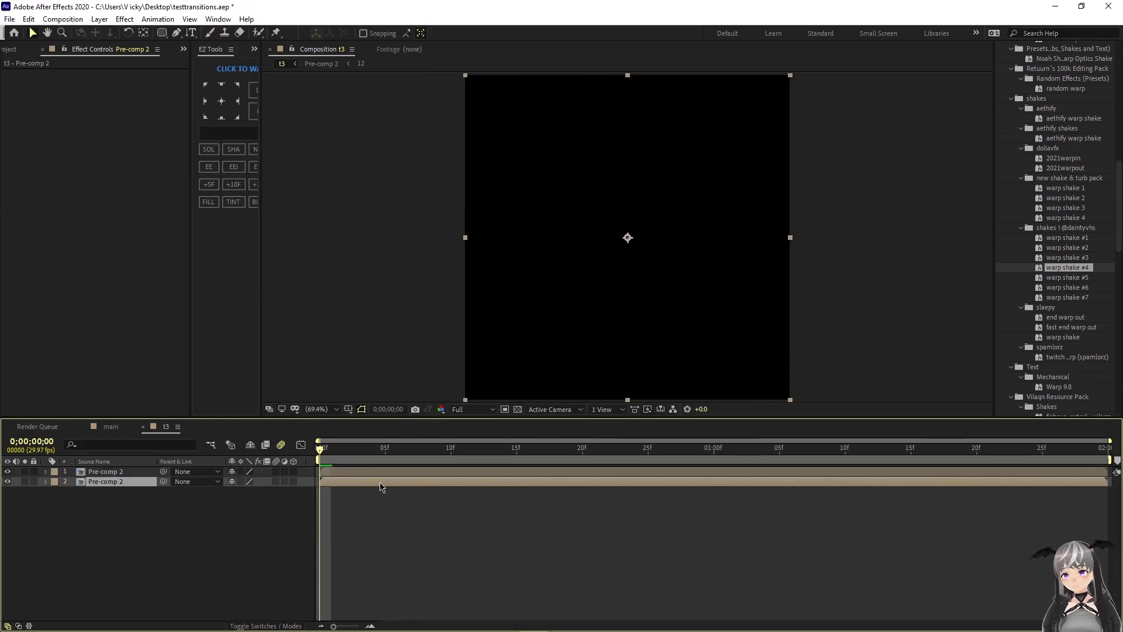
- Try enlarging the lower copy of Pre-comp 2 in t3 to 196% Scale and adding Deep Glow to it
{"action": "left_click_drag", "start_coordinate": [248, 495], "coordinate": [256, 497]}
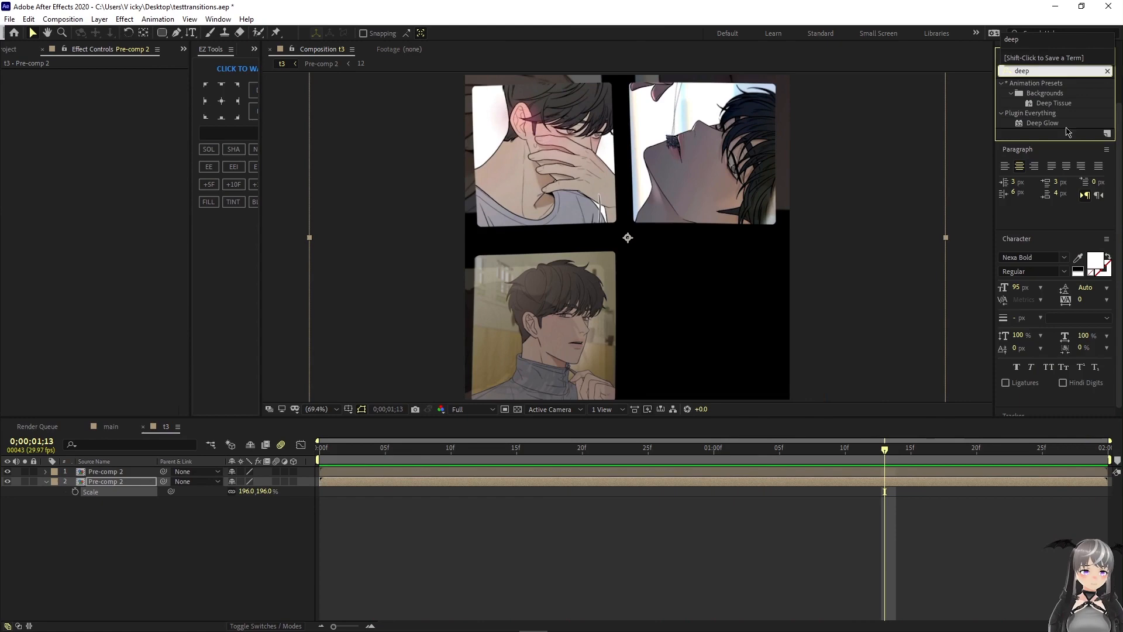
{"action": "left_click_drag", "start_coordinate": [1043, 122], "coordinate": [560, 482]}
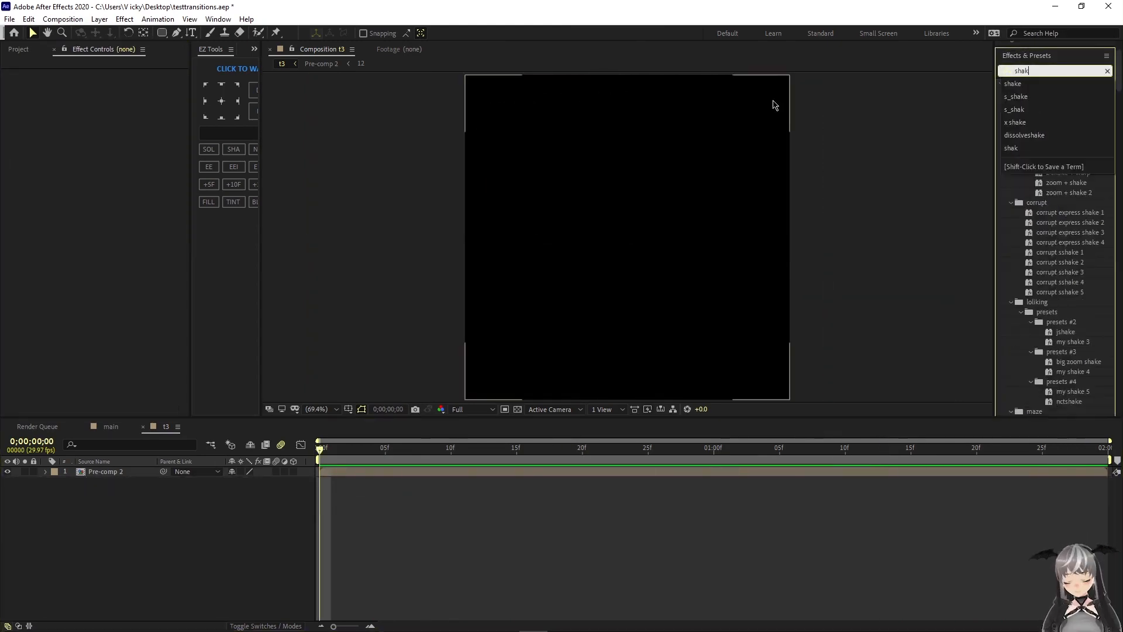
- Apply the gossip aep shake 1 preset to the adjustment layer inside Pre-comp 2
{"action": "scroll", "coordinate": [1025, 342], "scroll_direction": "down", "scroll_amount": 5}
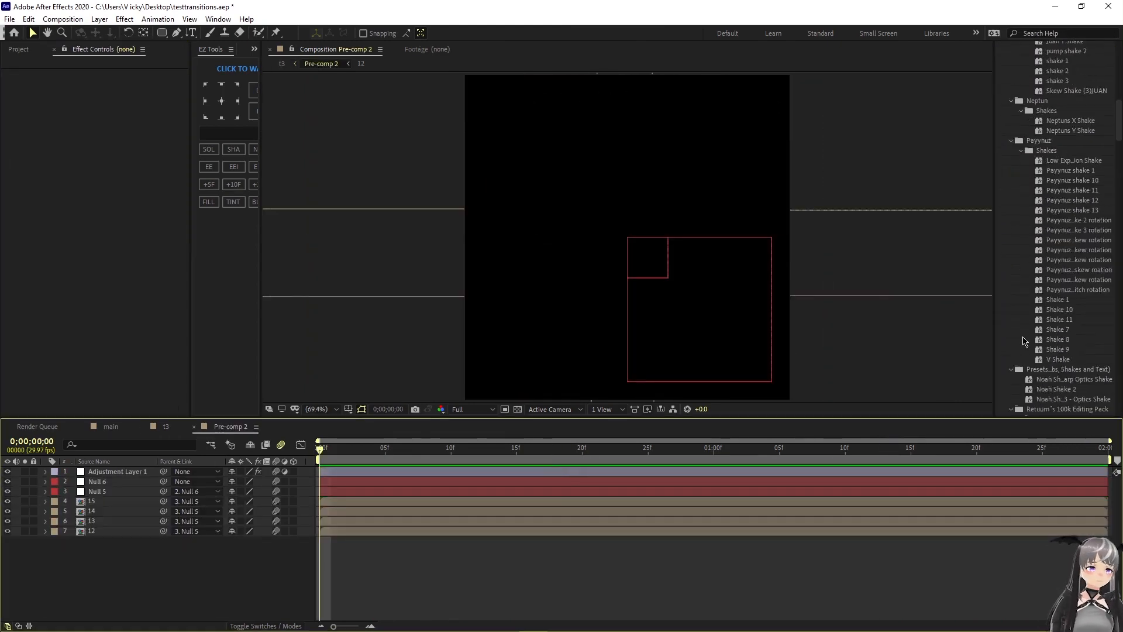
{"action": "left_click_drag", "start_coordinate": [1073, 340], "coordinate": [661, 473]}
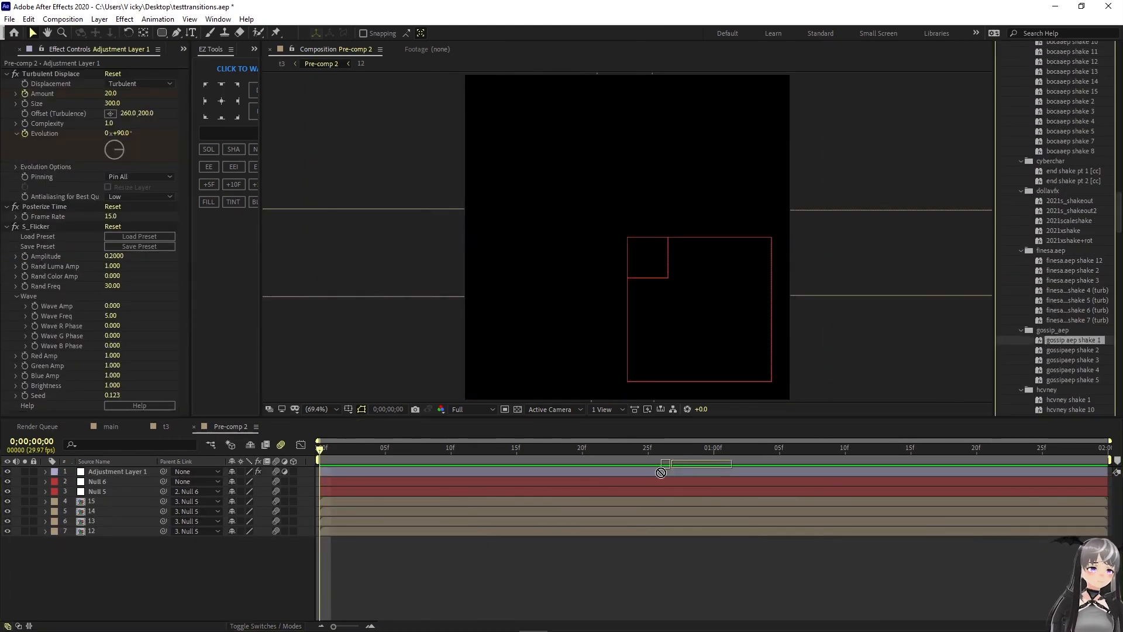